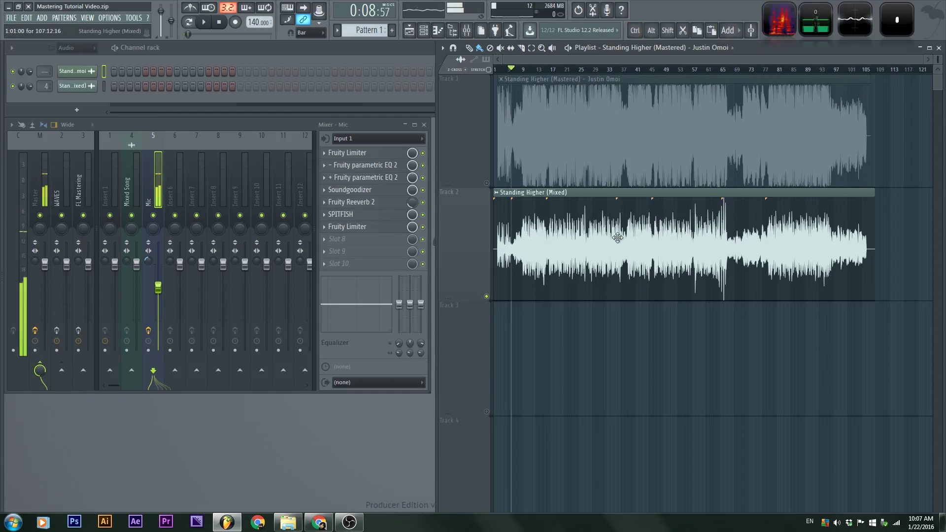
Solo the "Standing Higher (Mastered)" track in the playlist and compare its waveform with the mixed version.
left_click_drag(618, 238, 601, 375)
left_click_drag(587, 270, 586, 261)
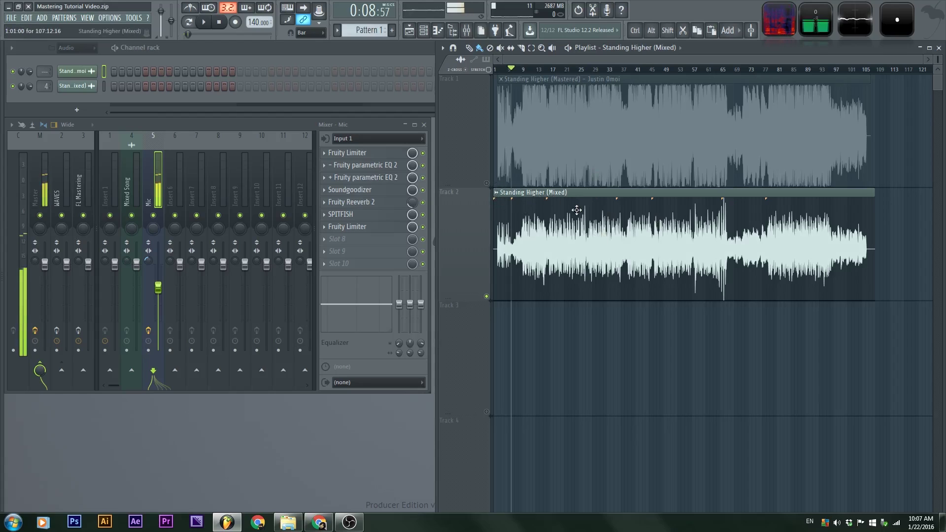
right_click(487, 184)
scroll(508, 181, "up", 3)
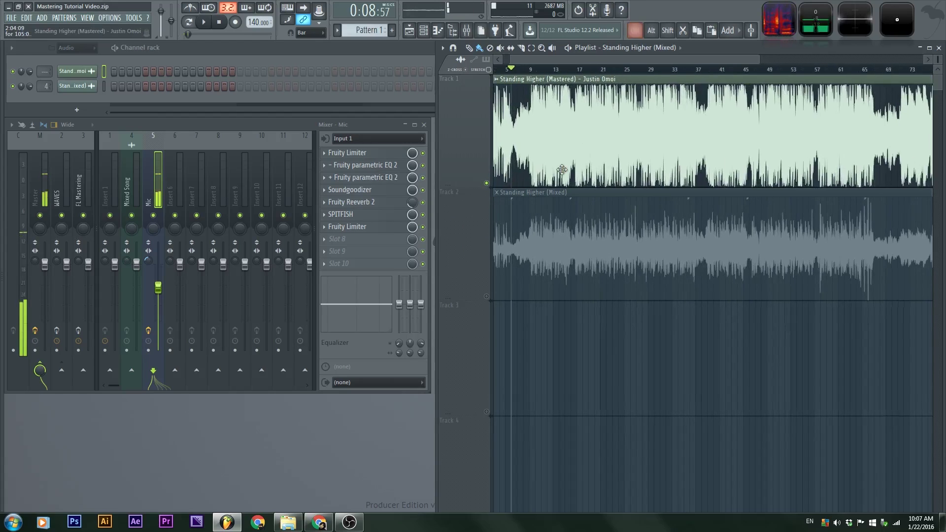
scroll(680, 178, "up", 1)
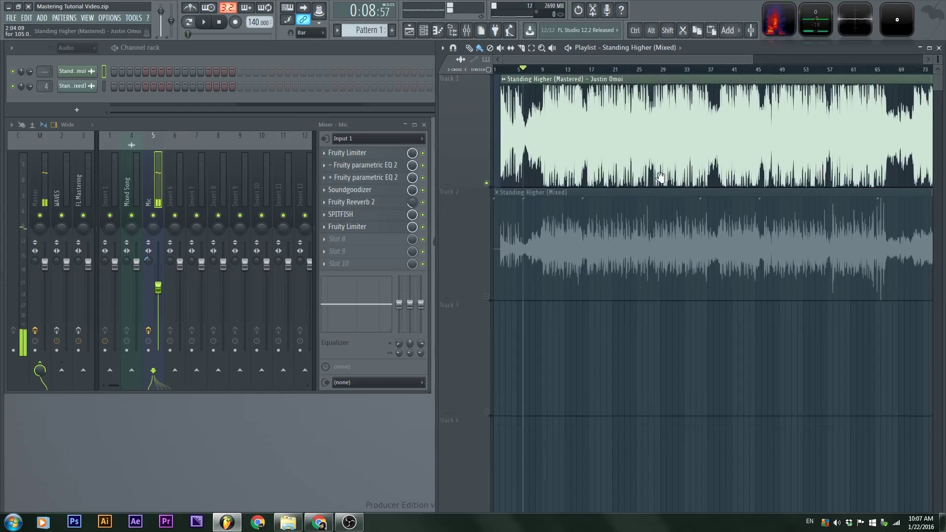
scroll(650, 178, "down", 4)
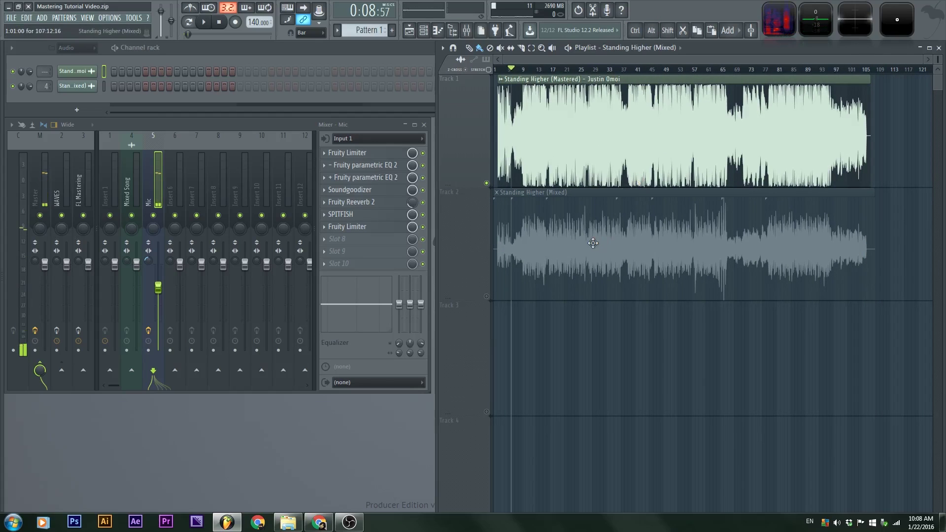
Check the channel settings and bit depth of the mastered clip, followed by those of the mixed clip, closing each window.
double_click(532, 157)
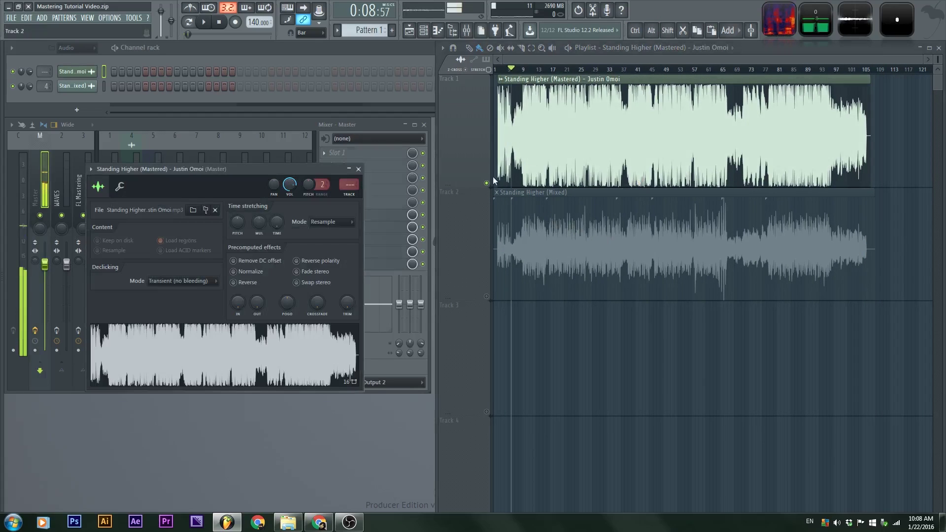
left_click_drag(233, 170, 247, 145)
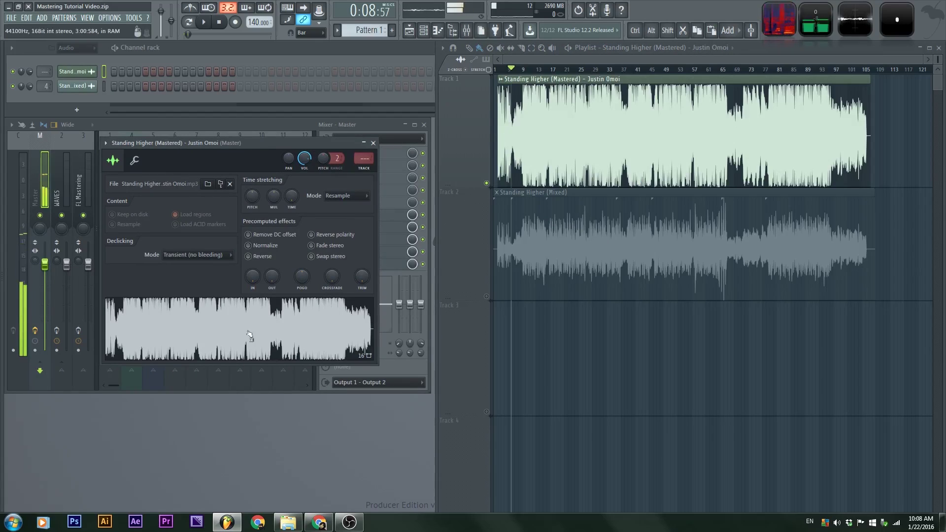
left_click(373, 143)
double_click(602, 221)
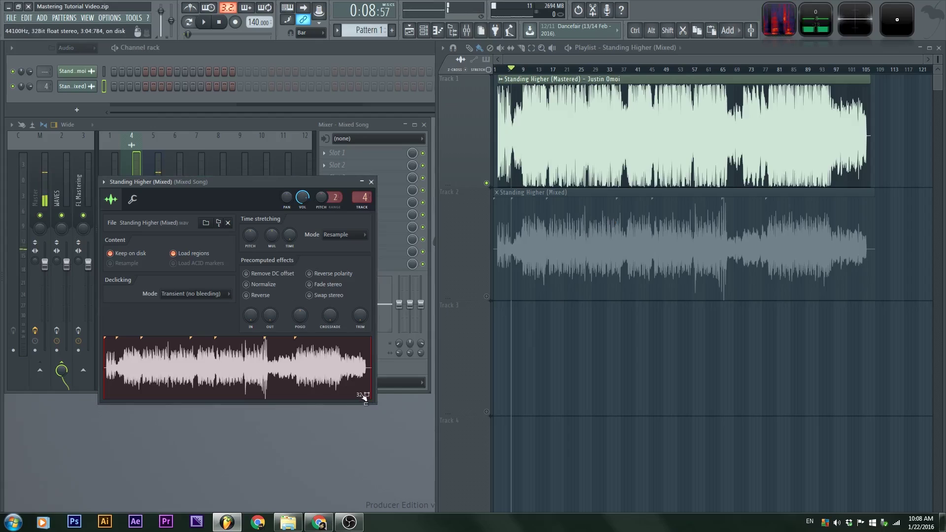
left_click(372, 182)
Examine the silence at the beginning and end of the mastered and mixed clips in the playlist.
scroll(542, 282, "up", 3)
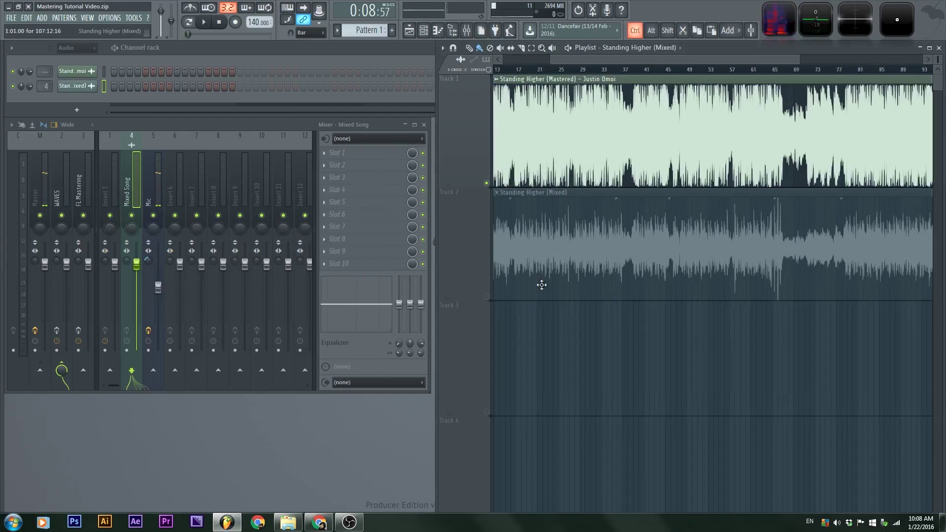
left_click_drag(556, 283, 856, 348)
scroll(470, 291, "up", 4)
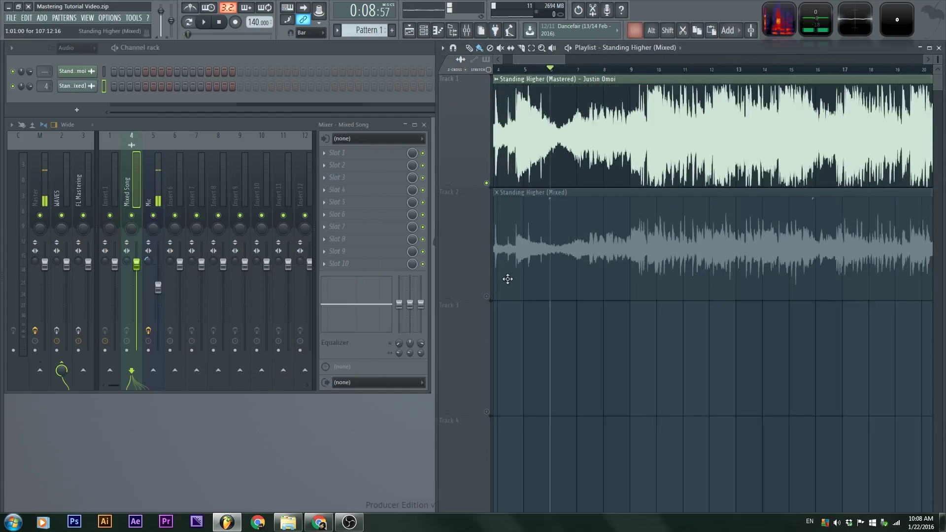
left_click_drag(507, 279, 926, 335)
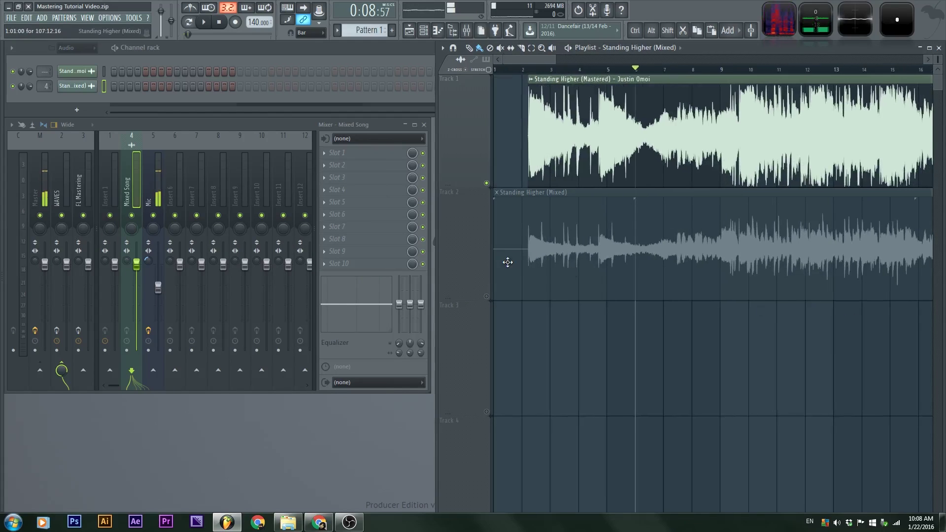
scroll(548, 259, "down", 5)
scroll(890, 256, "up", 5)
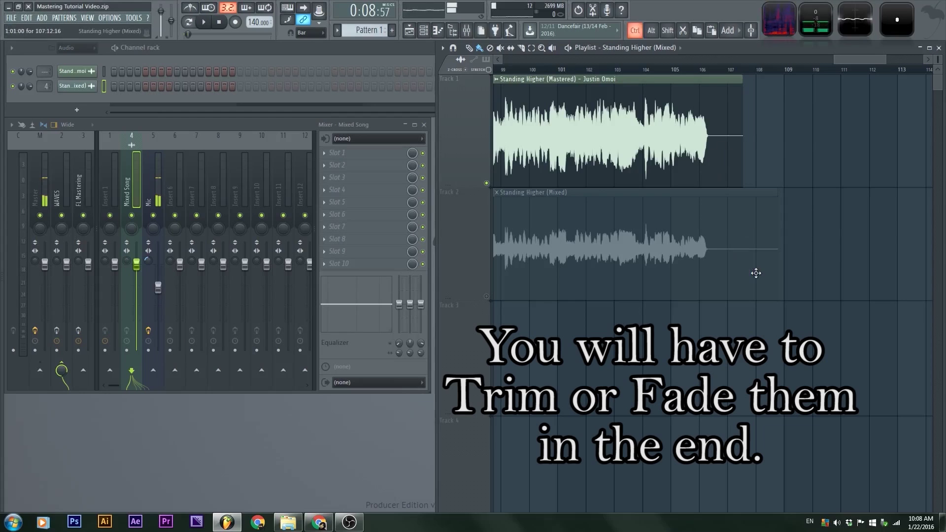
scroll(755, 273, "down", 5)
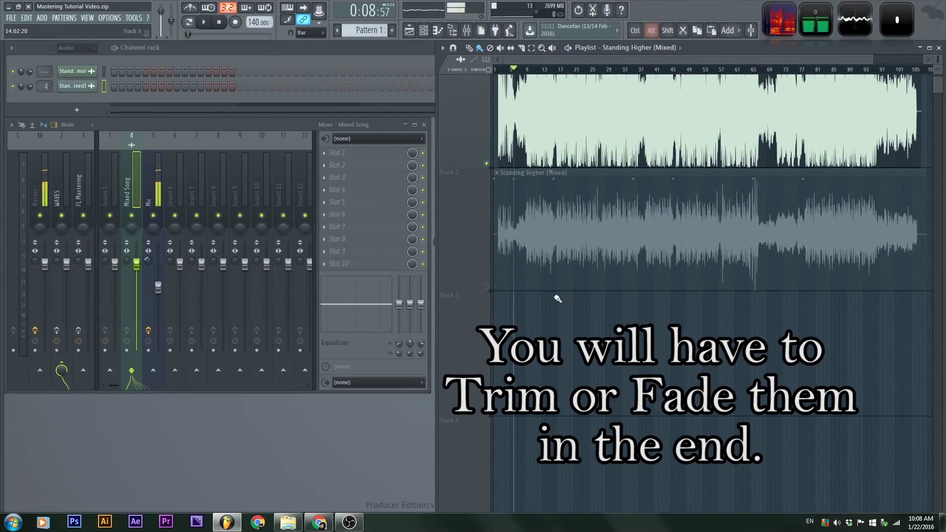
scroll(556, 249, "up", 1)
scroll(580, 279, "down", 2)
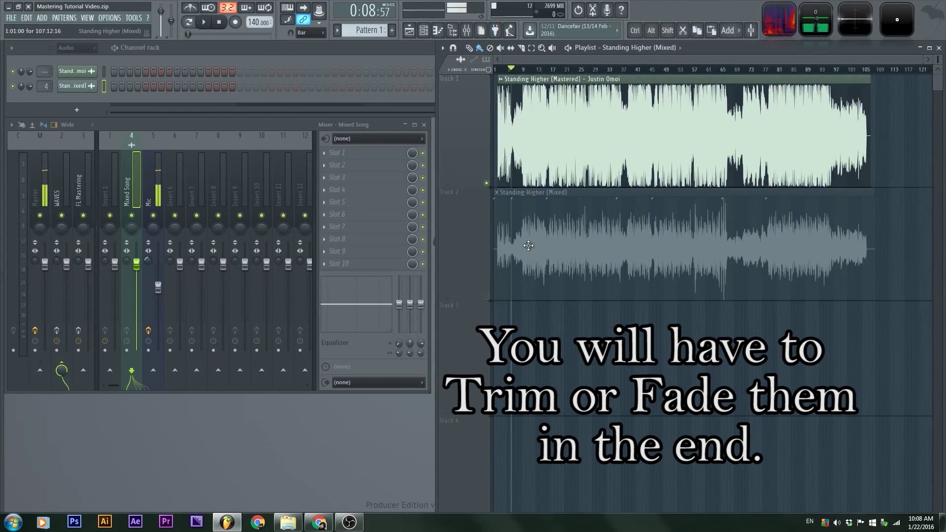
scroll(520, 244, "down", 1)
Solo the "Standing Higher (Mixed)" track and examine its waveform's headroom and peaks along the song.
right_click(486, 277)
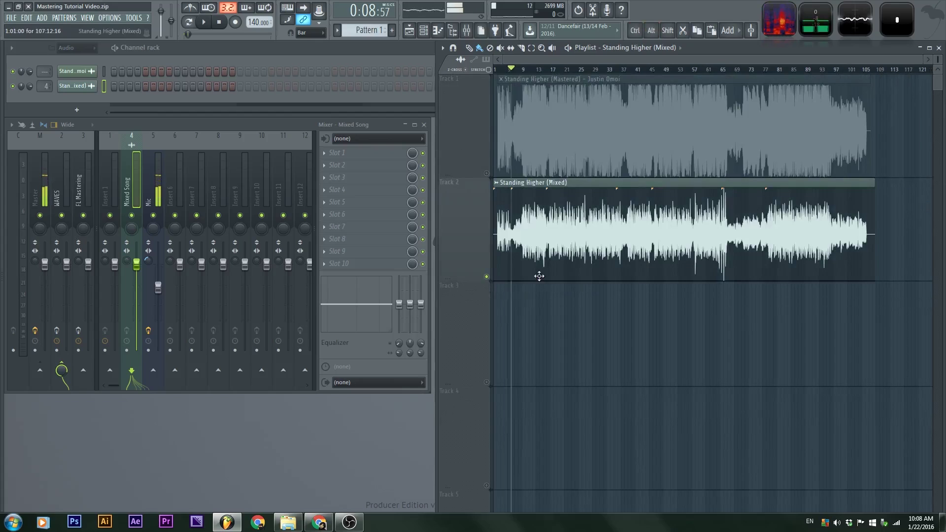
scroll(714, 295, "up", 3)
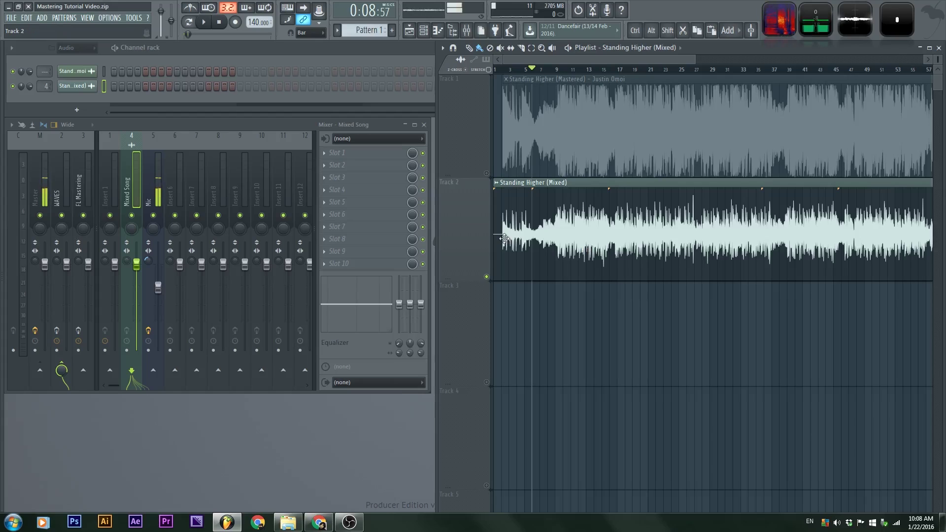
scroll(483, 238, "up", 2)
scroll(729, 231, "up", 1)
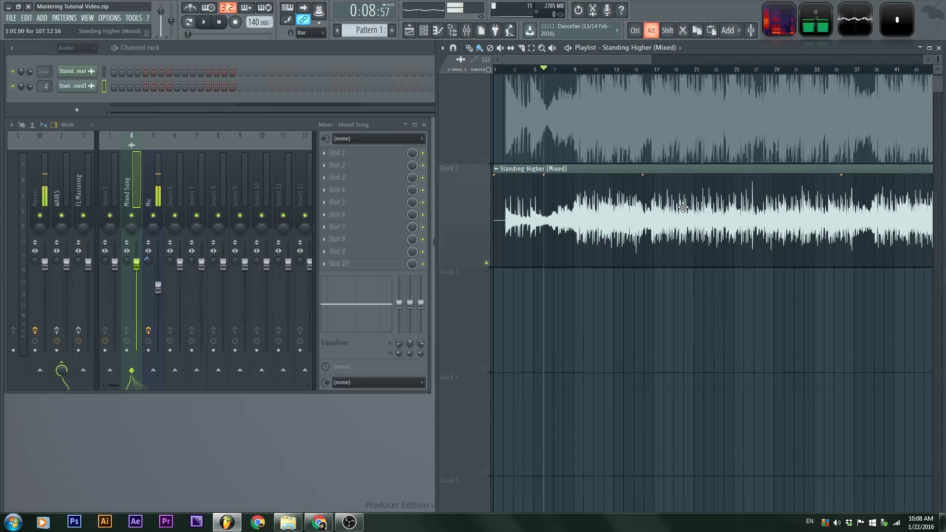
left_click_drag(726, 225, 735, 245)
scroll(744, 243, "down", 3)
scroll(756, 234, "down", 1)
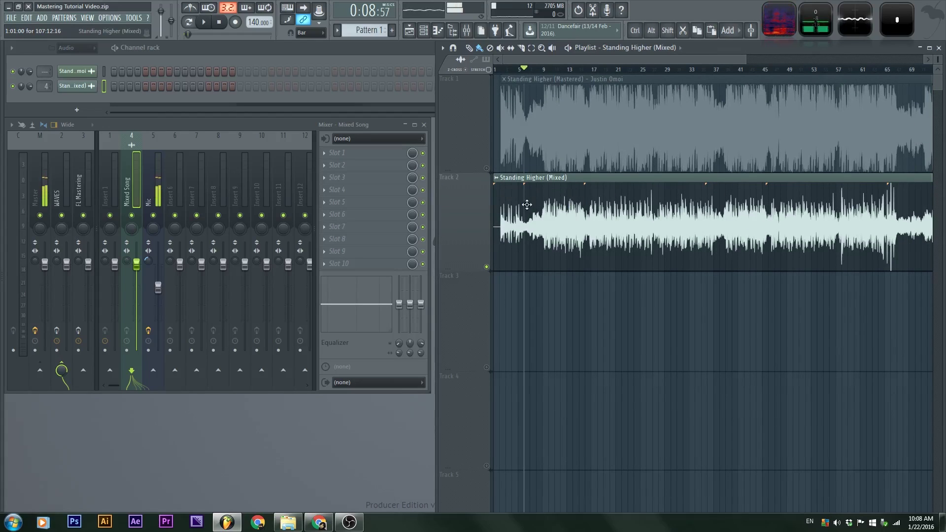
scroll(753, 207, "right", 5)
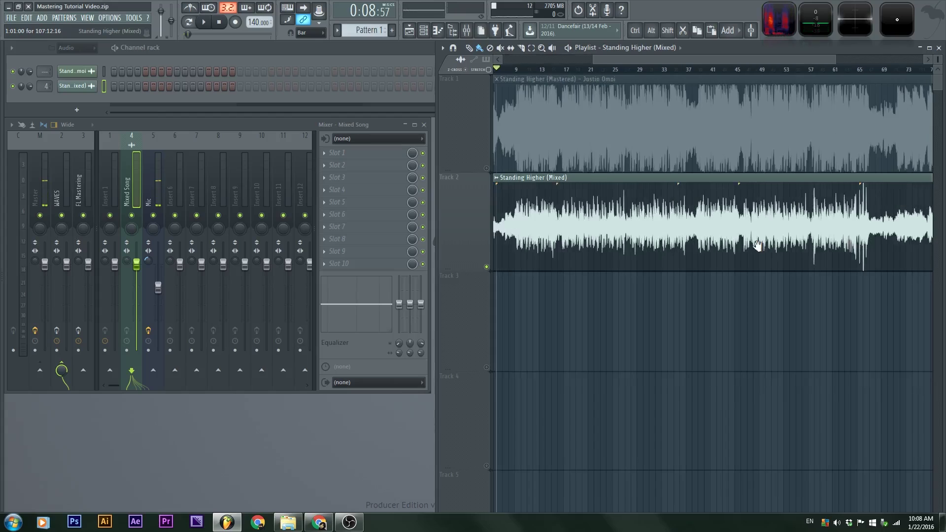
Check the mixed waveform around 1:36:00, and set the song playback position to 0:12:00.
left_click(602, 73)
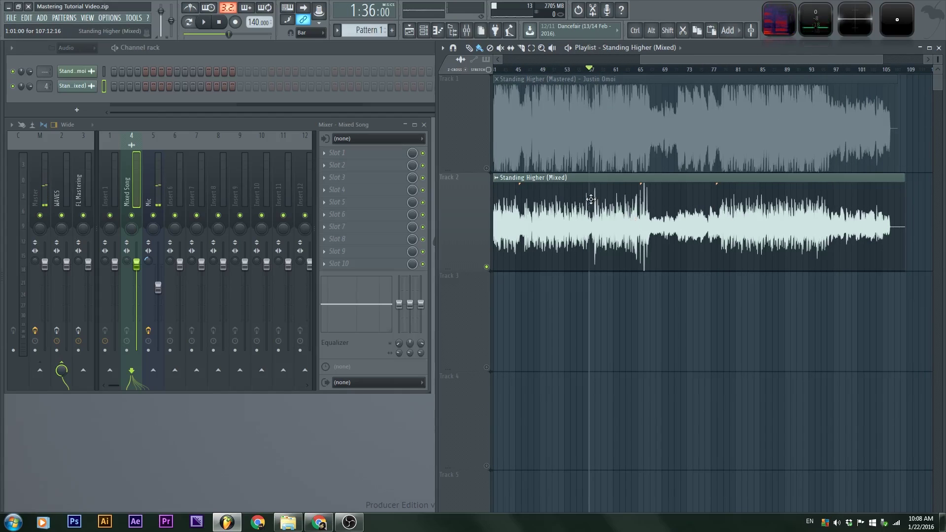
scroll(635, 241, "down", 2)
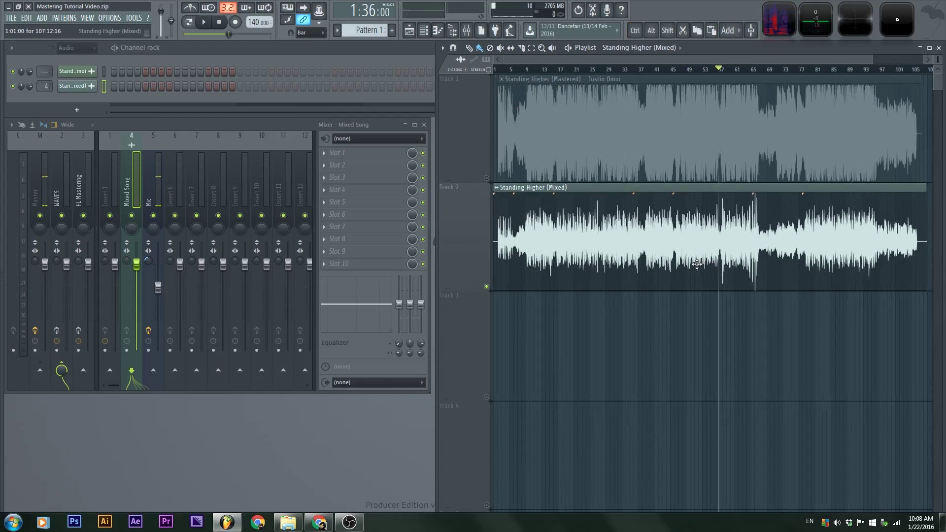
scroll(740, 313, "down", 1)
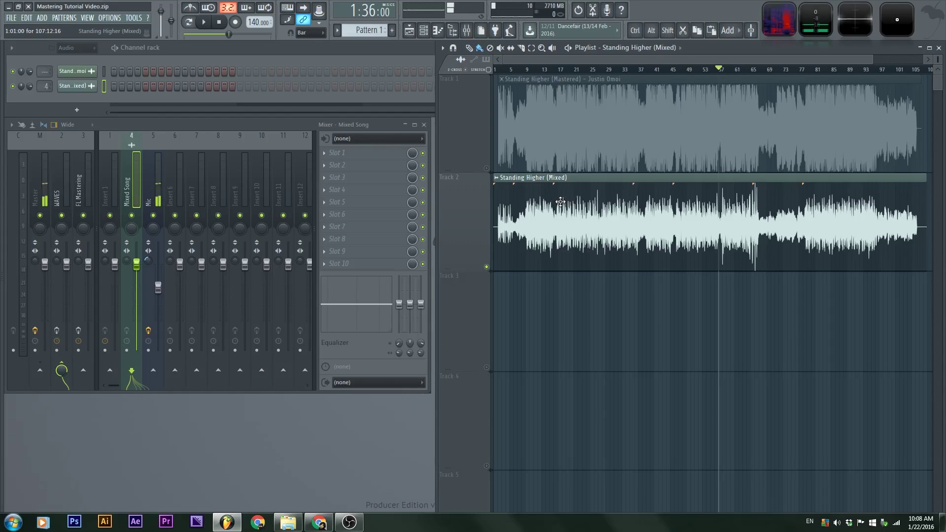
scroll(560, 202, "up", 2)
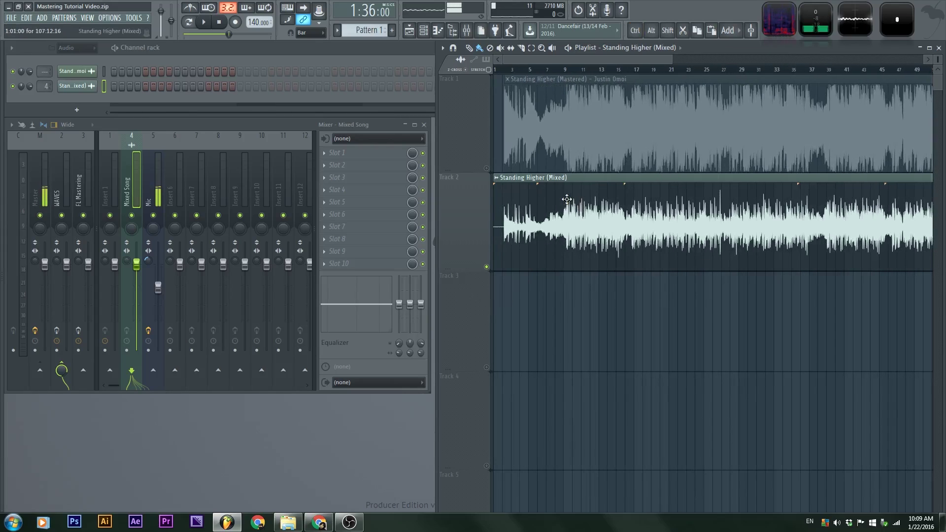
left_click(553, 66)
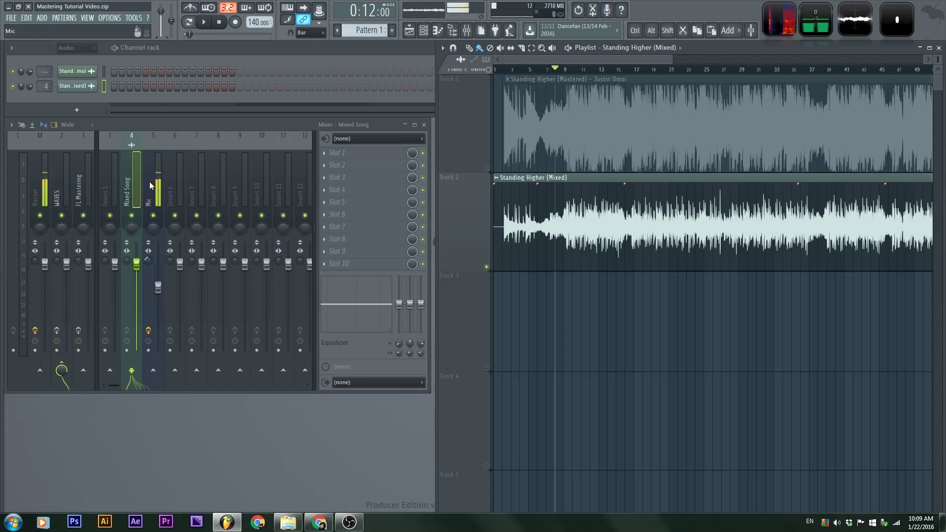
scroll(563, 240, "down", 2)
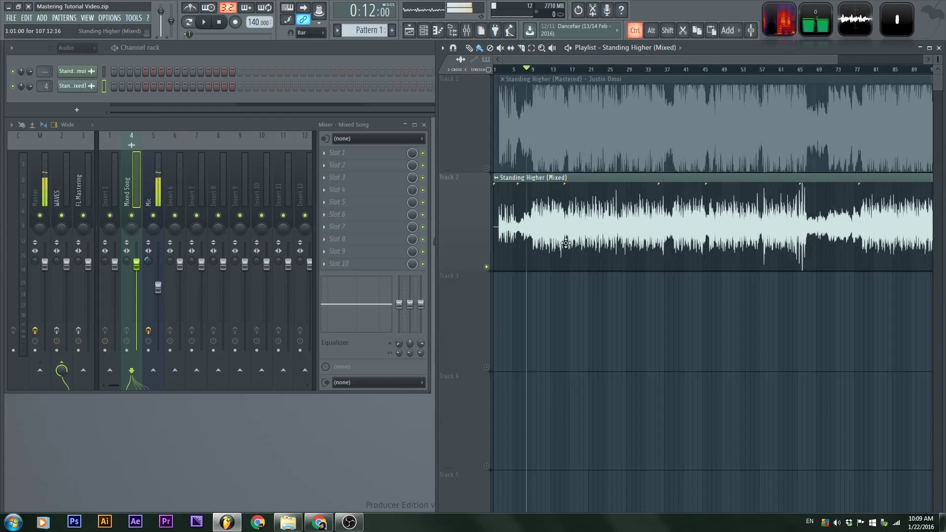
Route the Mixed Song mixer track directly to the Master track.
left_click(59, 196)
left_click(129, 192)
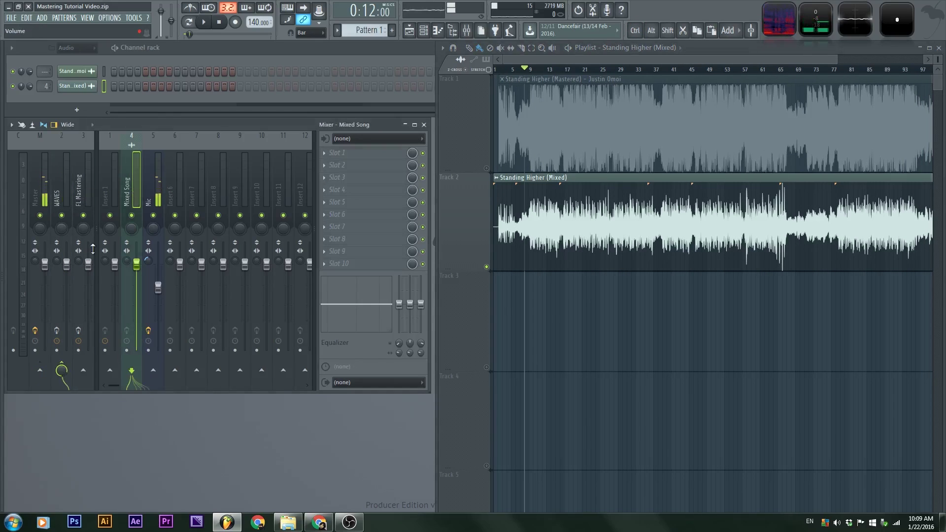
left_click(47, 374)
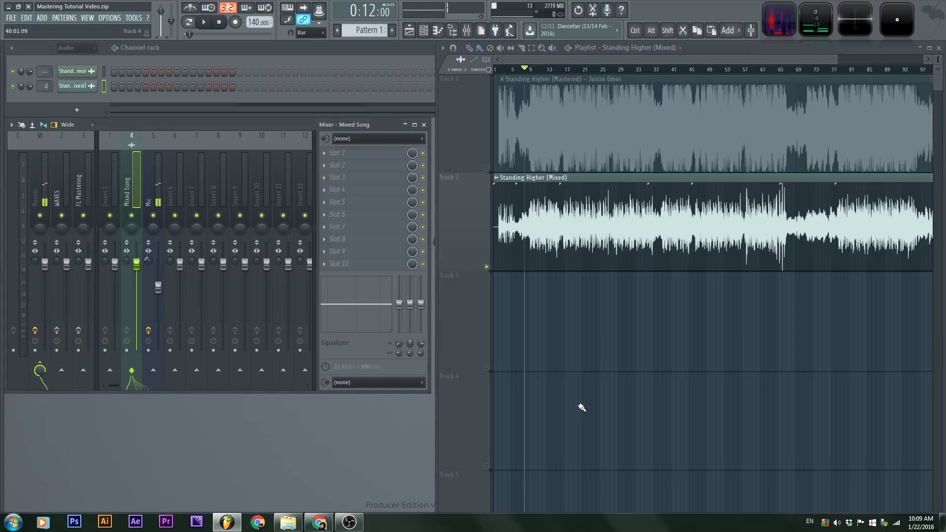
Play the soloed mixed track from 0:12:00 to hear the unmastered version, and stop playback.
scroll(509, 380, "up", 4)
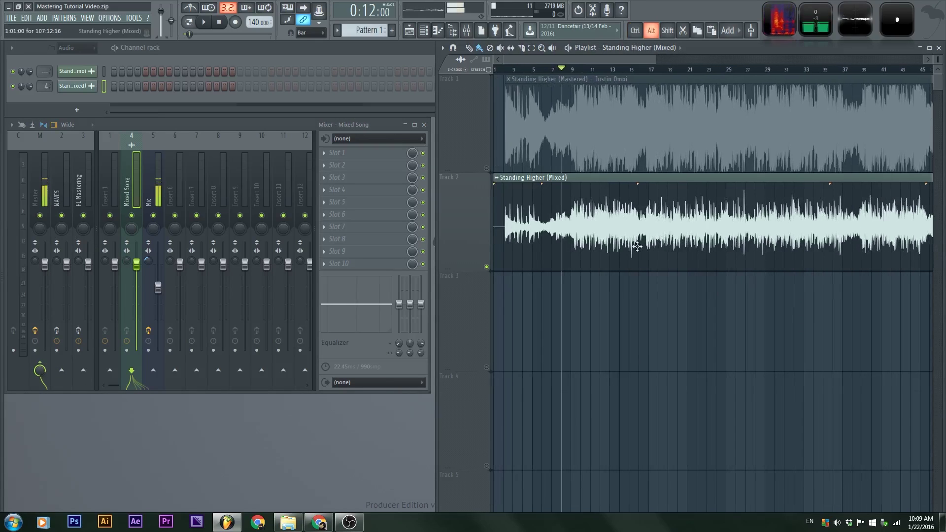
scroll(637, 247, "up", 1)
scroll(677, 293, "up", 1)
key("space")
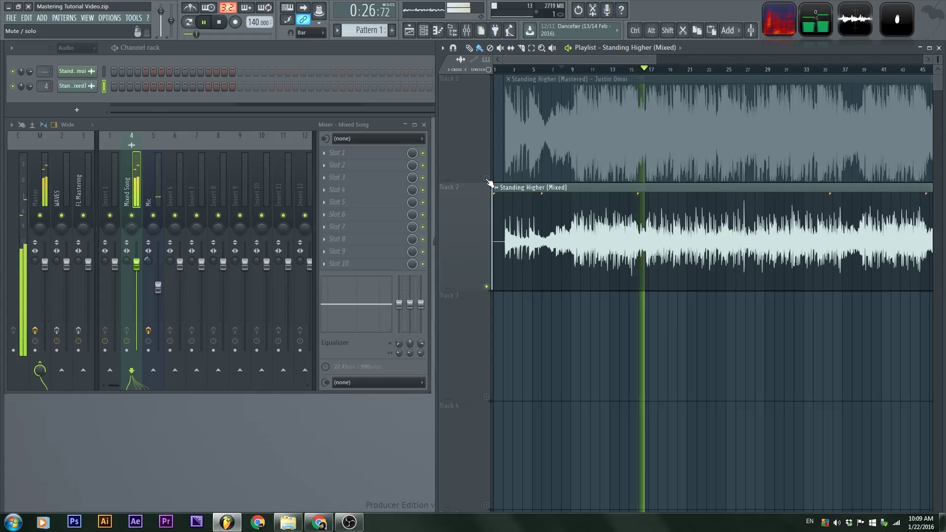
key("space")
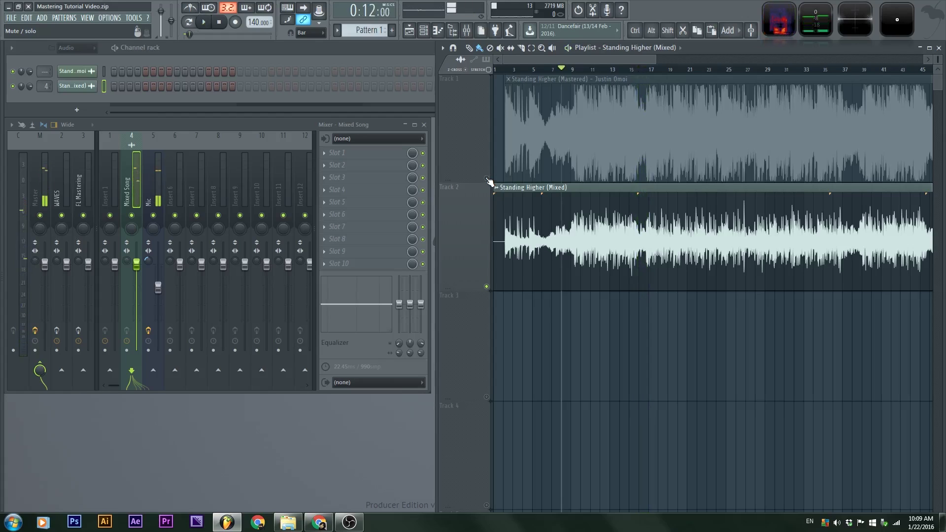
Solo the mastered track and play it from the same position for comparison, stopping after the passage.
right_click(486, 179)
key("space")
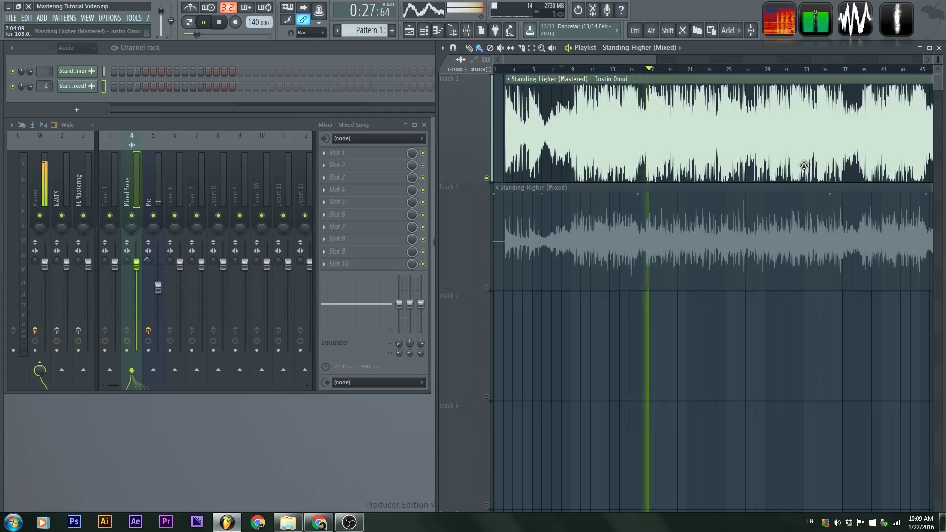
key("space")
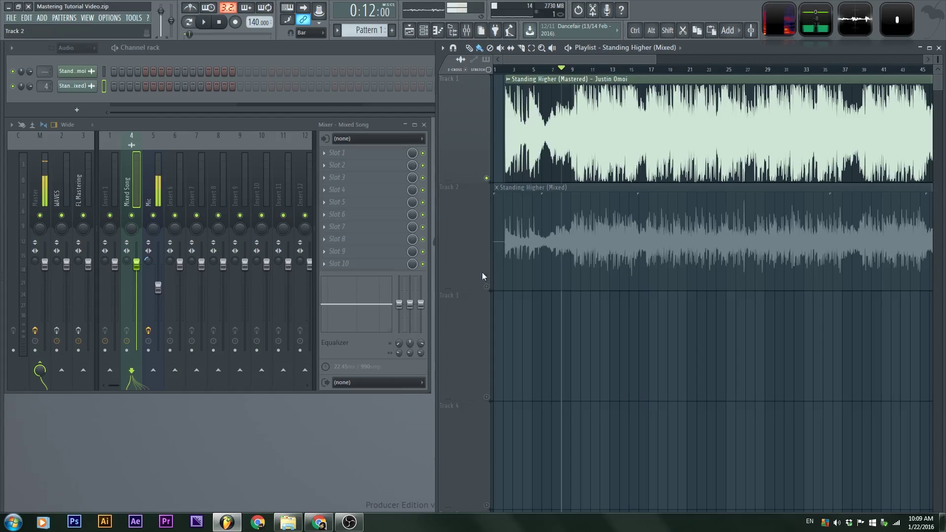
Solo the "Standing Higher (Mixed)" track again and examine its waveform, especially the tall peaks near bar 65.
right_click(485, 288)
scroll(598, 315, "down", 4)
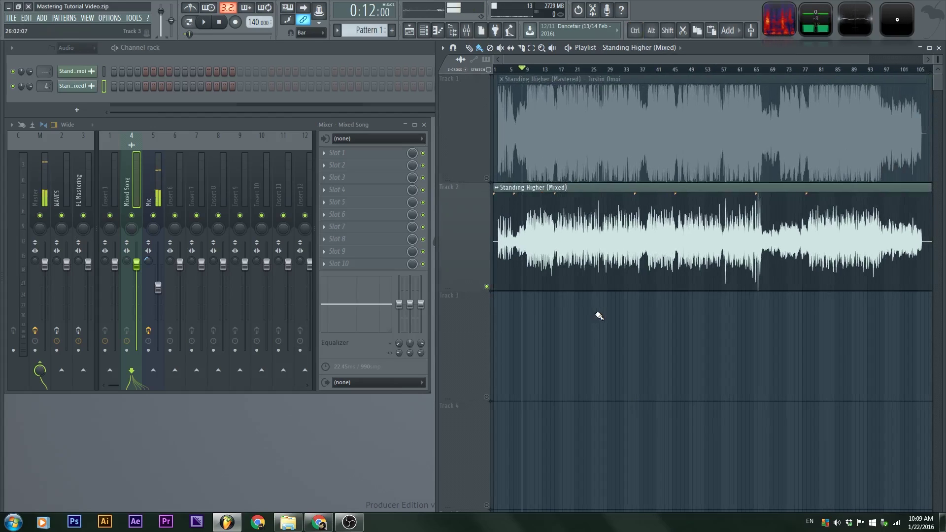
scroll(669, 368, "down", 1)
scroll(671, 372, "down", 1)
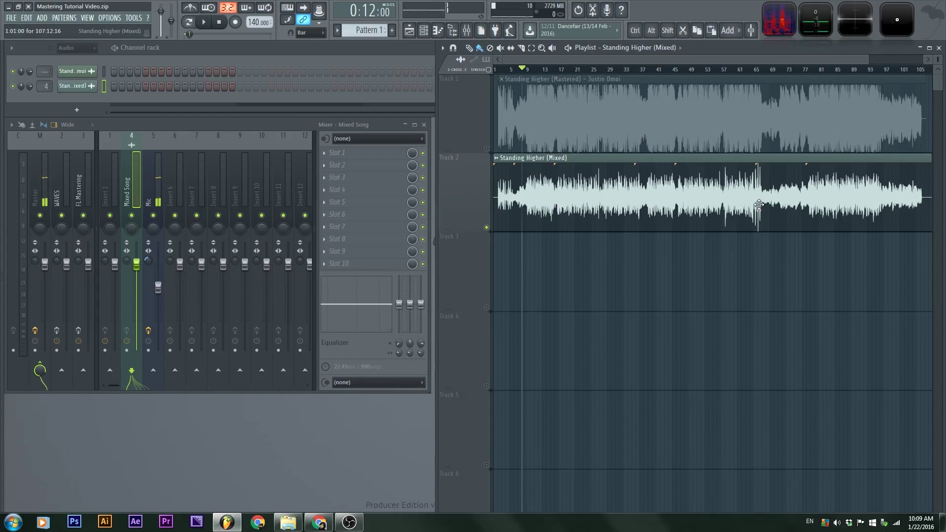
scroll(589, 253, "up", 2)
scroll(589, 253, "down", 2)
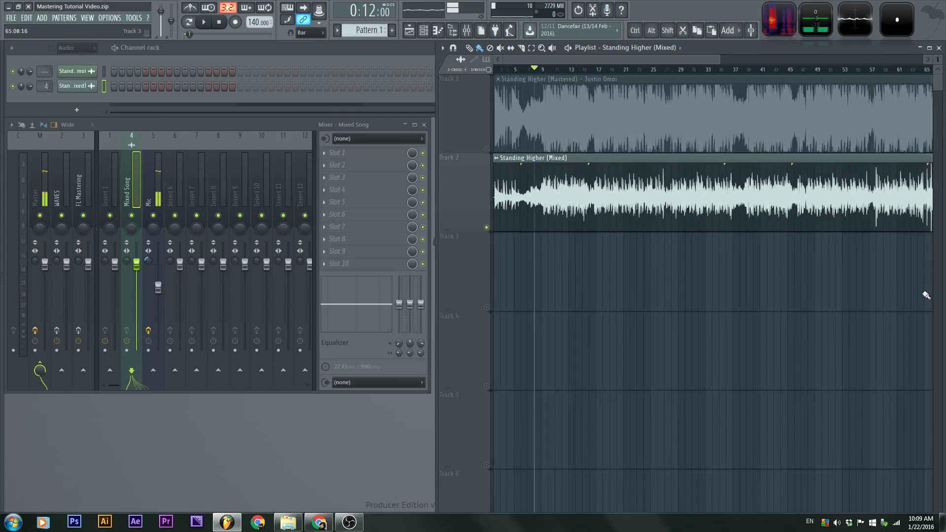
scroll(747, 207, "up", 1)
scroll(608, 239, "down", 2)
scroll(557, 153, "down", 1)
Move the "Standing Higher (Mastered)" clip down to Track 6 in the playlist.
scroll(566, 139, "up", 2)
left_click_drag(545, 96, 468, 493)
scroll(564, 355, "down", 2)
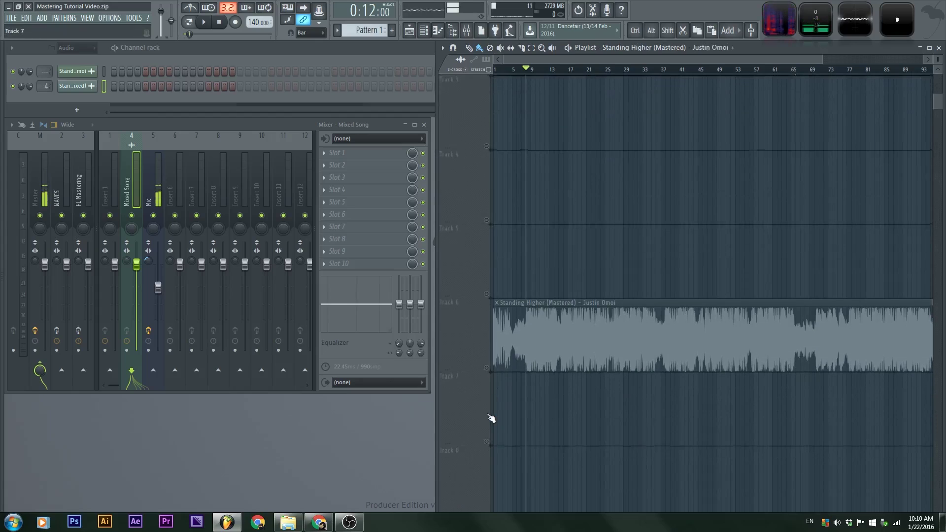
Move the "Standing Higher (Mastered)" clip down to Track 7 and the "Standing Higher (Mixed)" clip up to Track 1.
scroll(577, 329, "up", 2)
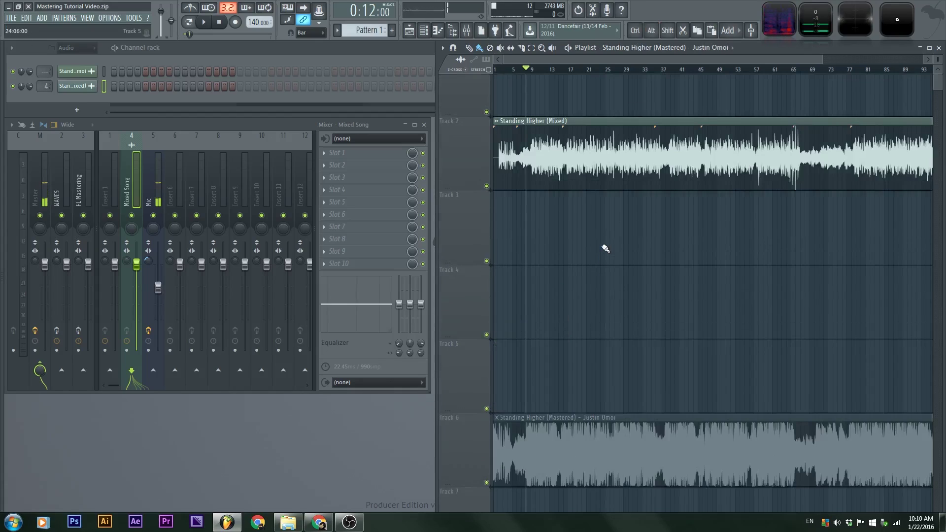
left_click_drag(589, 466, 577, 518)
scroll(608, 350, "up", 1)
left_click_drag(571, 179, 562, 106)
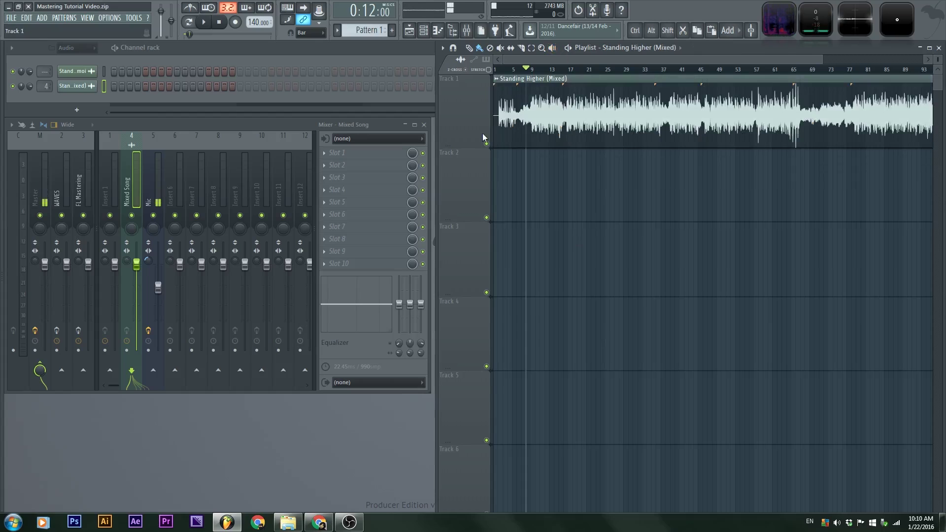
scroll(591, 207, "up", 3)
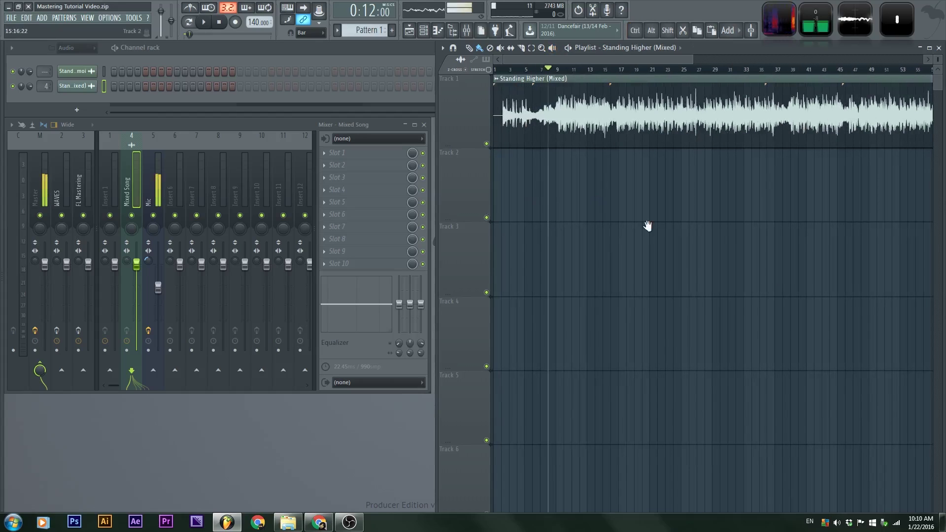
scroll(719, 224, "down", 4)
scroll(661, 218, "up", 3)
left_click_drag(662, 217, 914, 287)
scroll(538, 302, "down", 3)
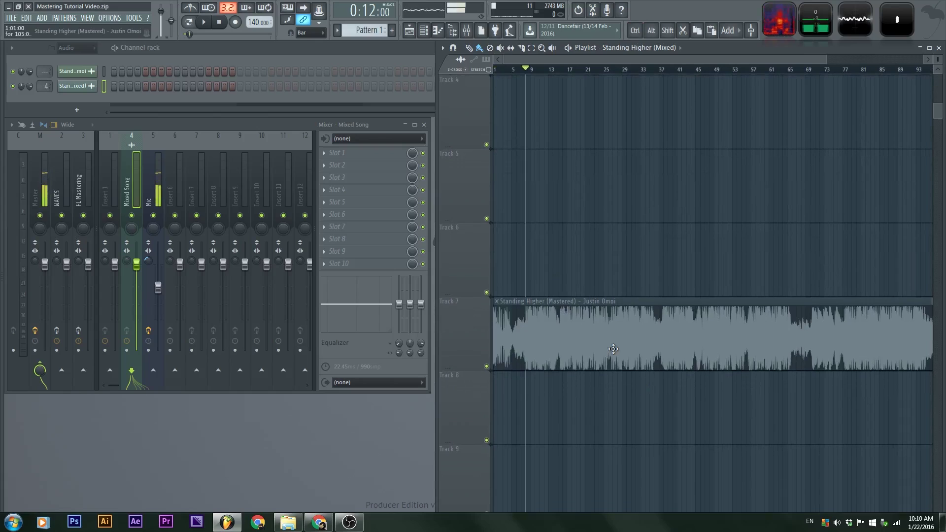
scroll(499, 360, "up", 3)
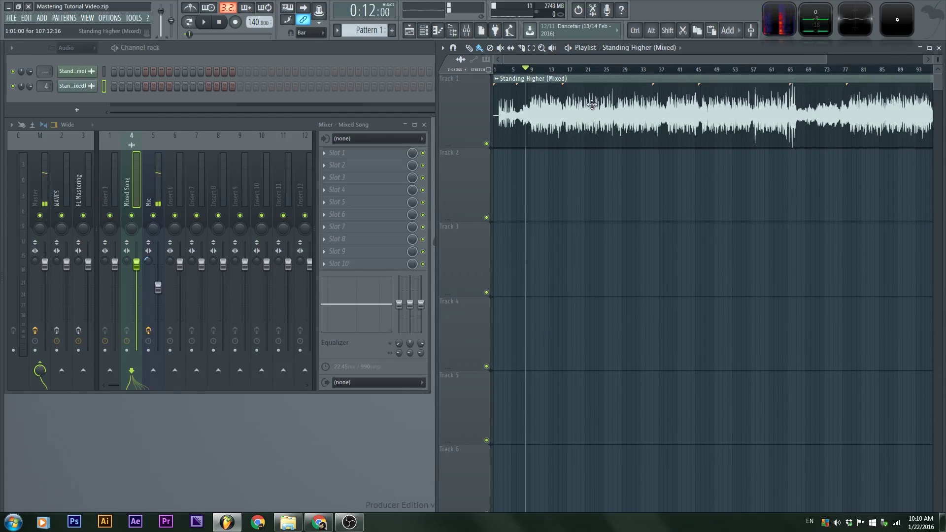
Inspect the Kramer Tape Stereo, MaxxBass Stereo and S1 Imager Stereo plugins on the WAVES mixer track, closing them when done.
left_click(58, 172)
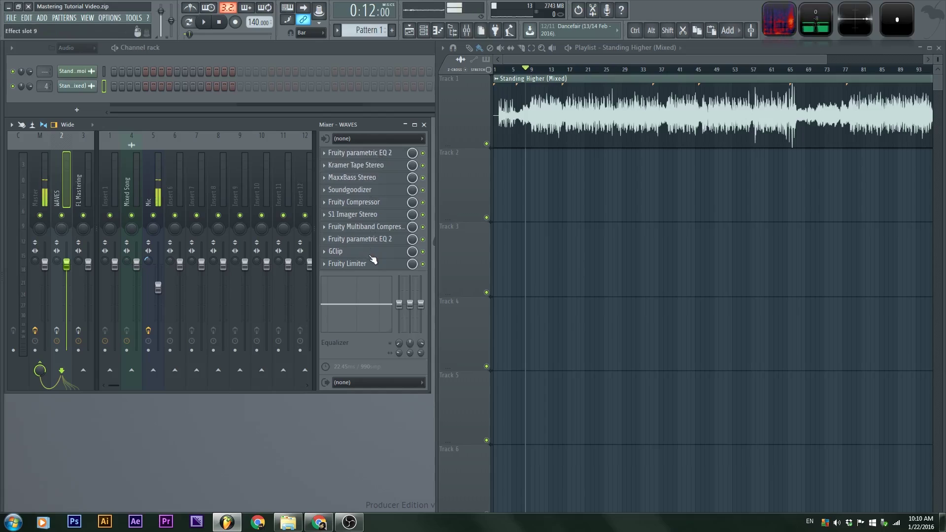
left_click(369, 167)
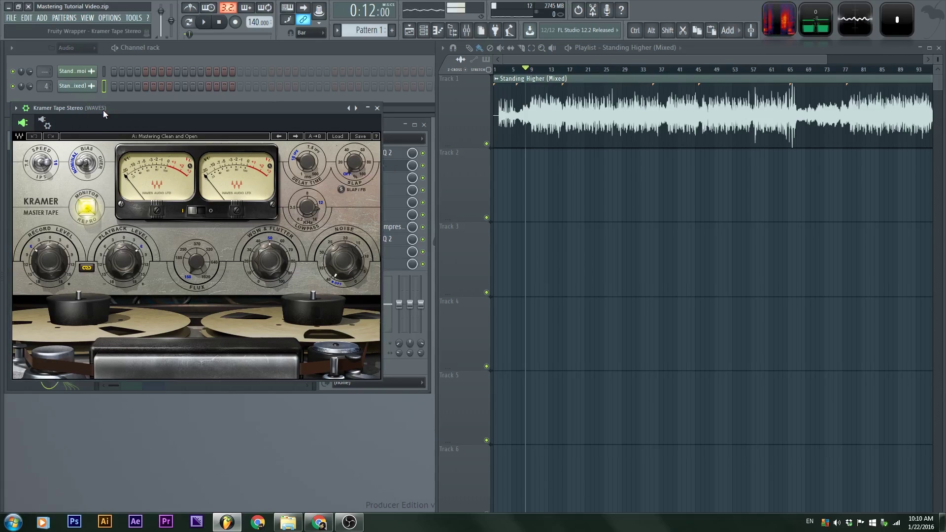
left_click_drag(119, 112, 542, 99)
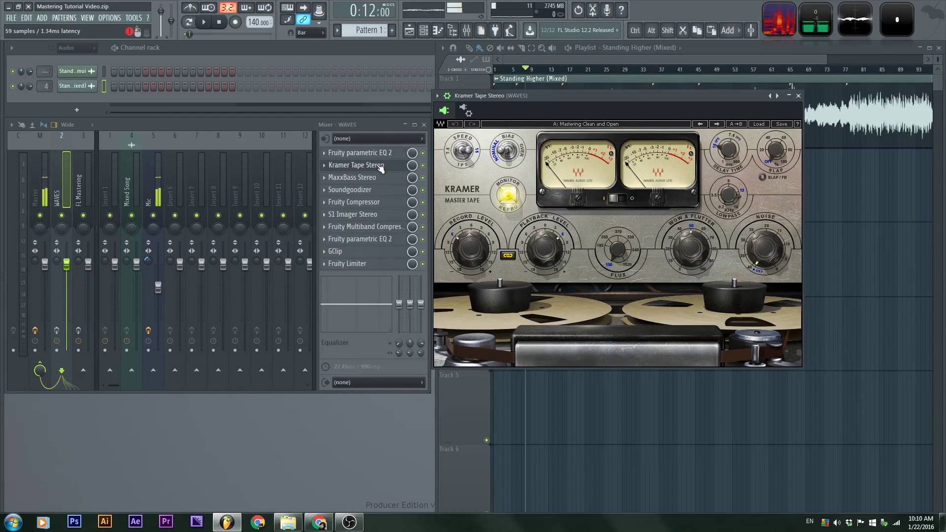
left_click(367, 177)
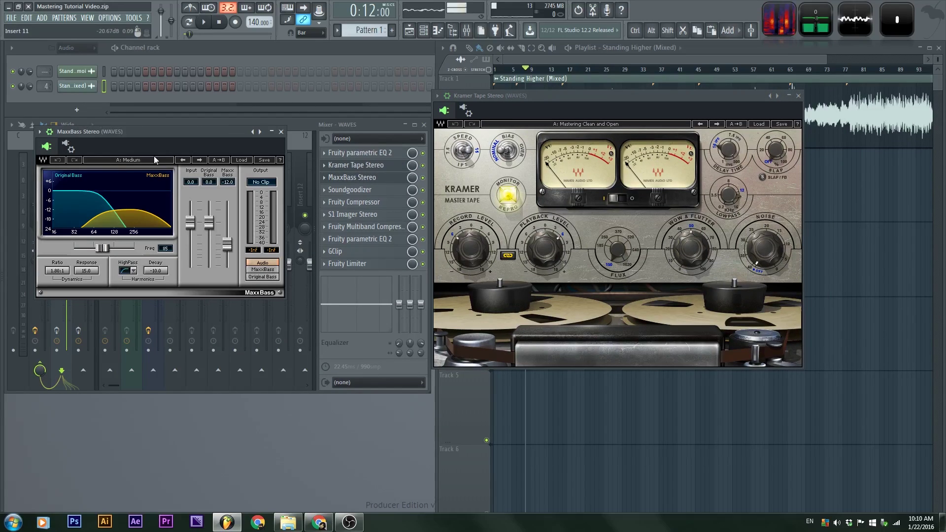
left_click(377, 218)
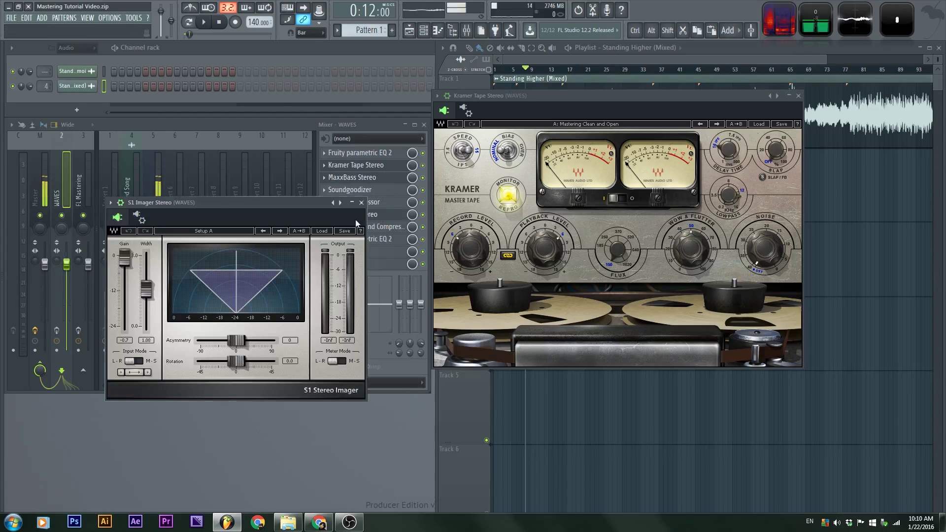
left_click_drag(238, 206, 589, 190)
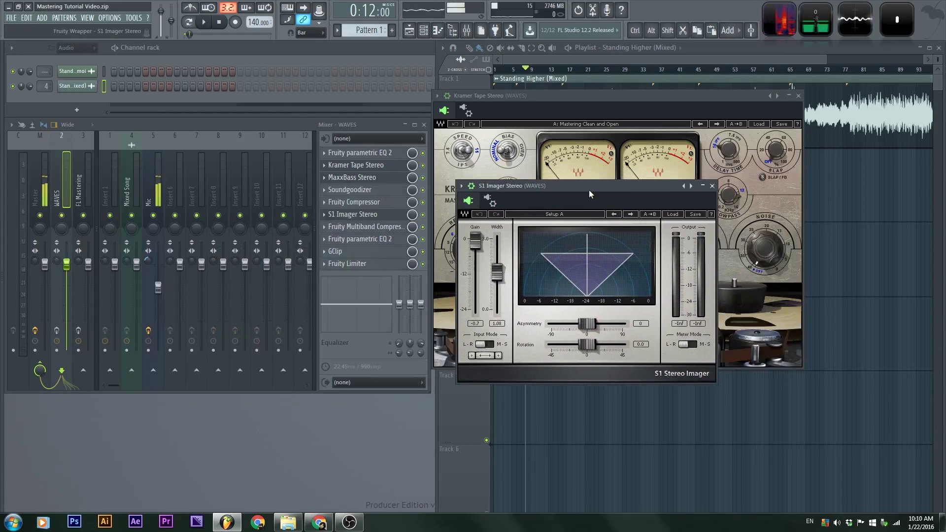
left_click(370, 215)
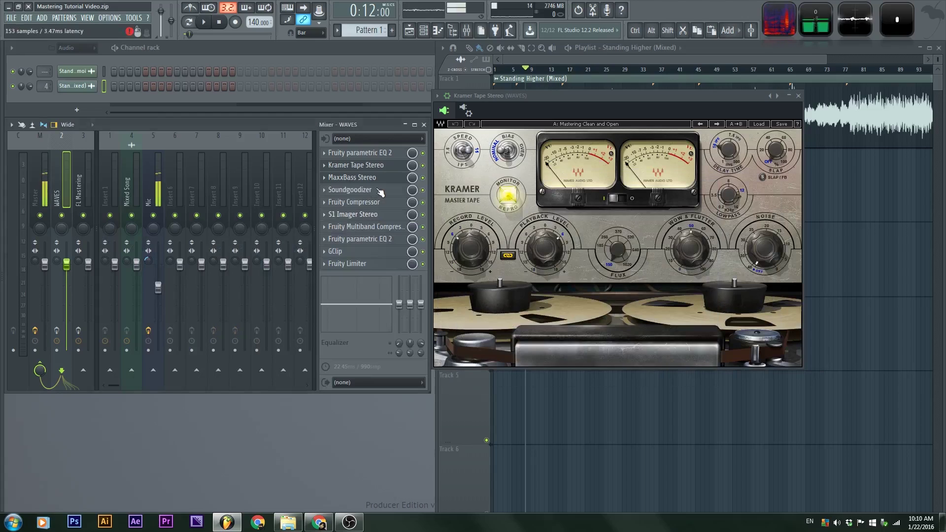
left_click(375, 167)
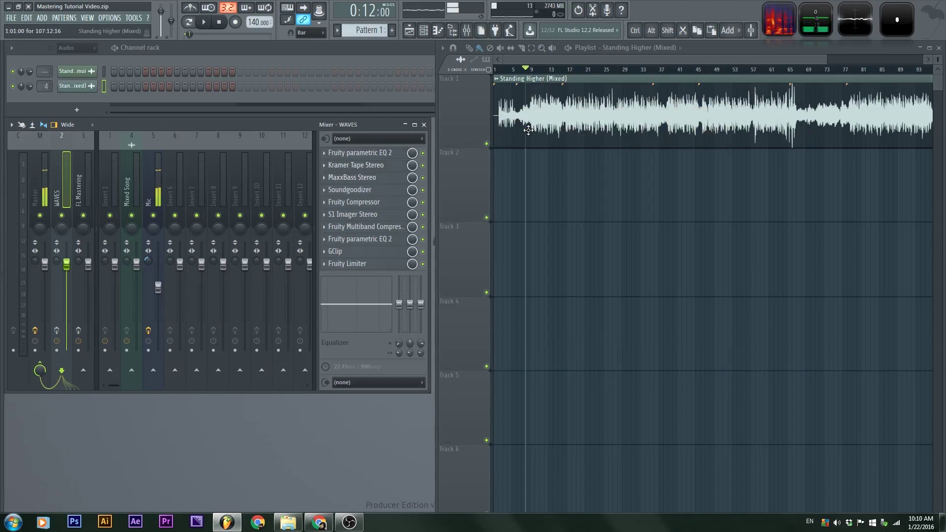
Route the Mixed Song mixer track through the enabled WAVES effect chain and play it from 0:12:00.
left_click(124, 192)
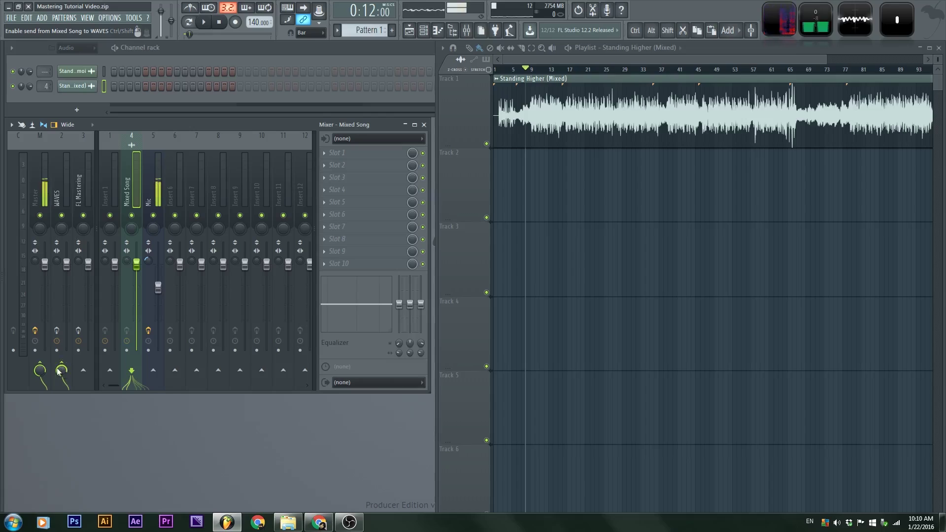
left_click(62, 181)
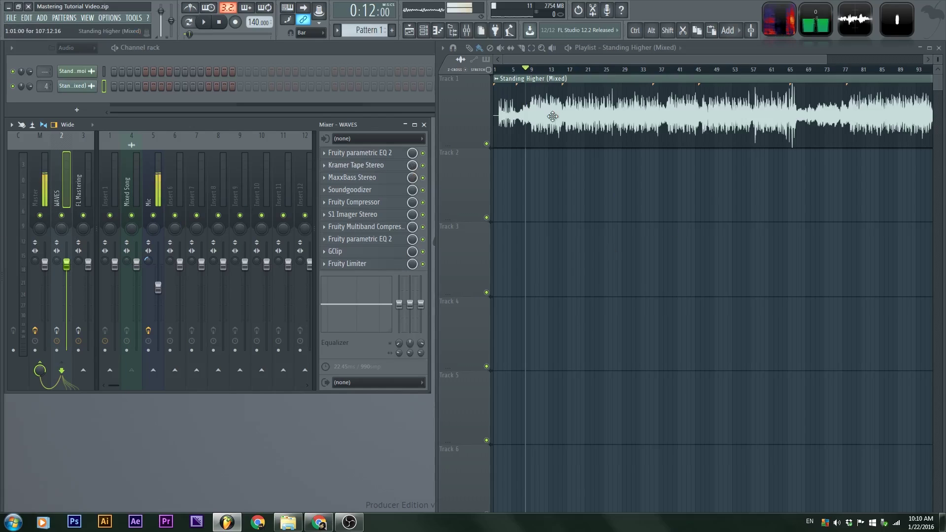
left_click_drag(534, 169, 548, 288)
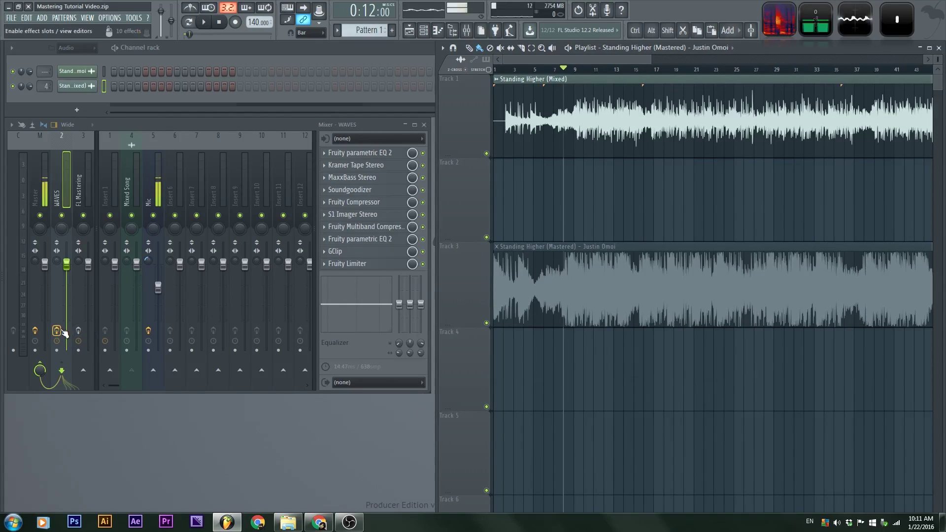
key("space")
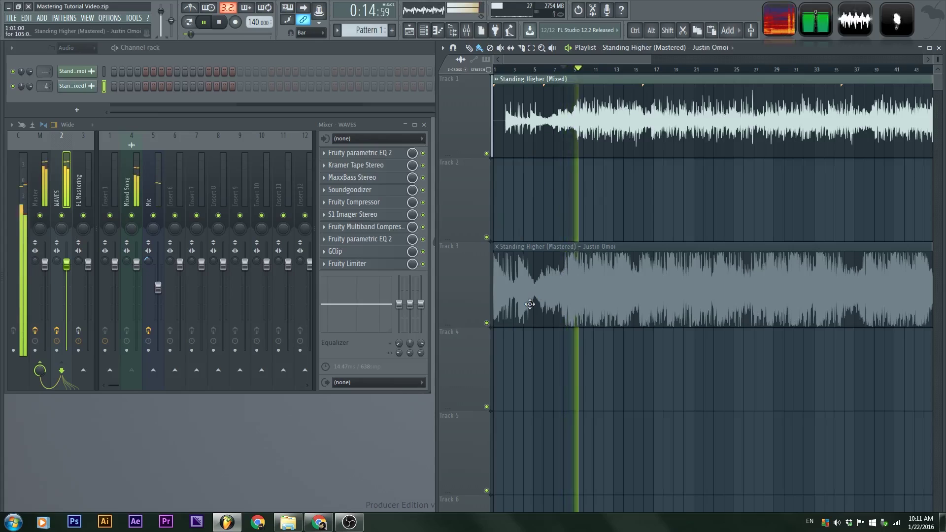
Place the mastered clip on Track 2 with its start aligned to the mixed song's first sound after bar 2, and stop playback.
left_click_drag(539, 212, 528, 178)
scroll(500, 187, "up", 5)
scroll(504, 188, "up", 2)
left_click_drag(710, 192, 630, 201)
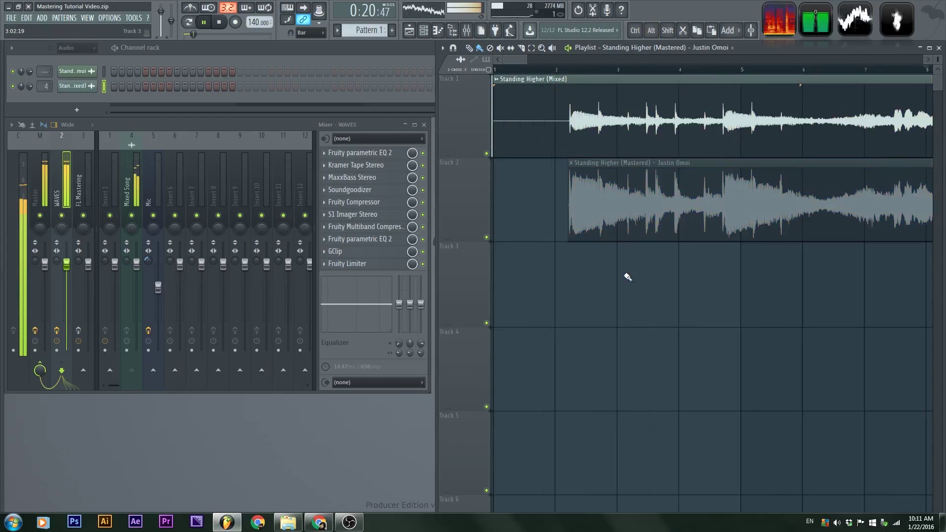
scroll(628, 273, "down", 7)
key("space")
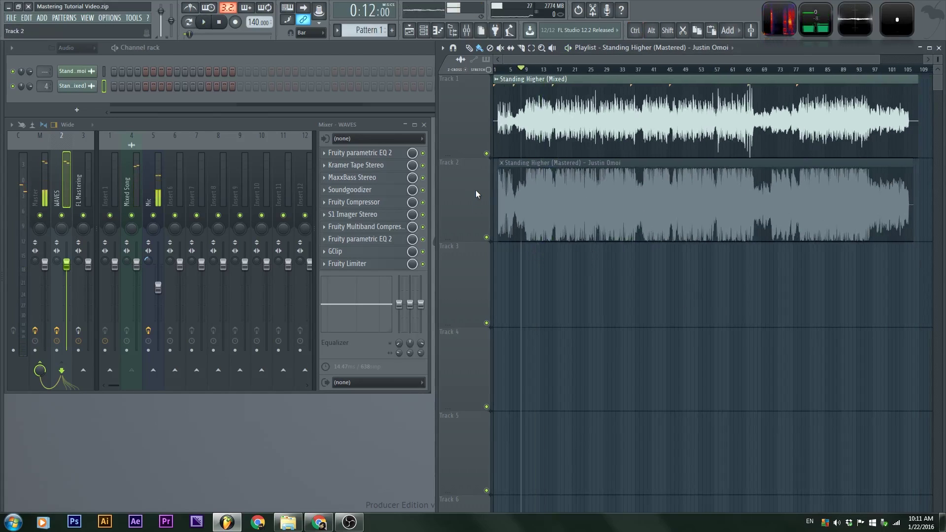
Compare the unmuted mastered clip with the WAVES-processed mix by soloing each during playback, then stop and unsolo the tracks.
right_click(556, 200, "alt")
right_click(487, 238)
key("space")
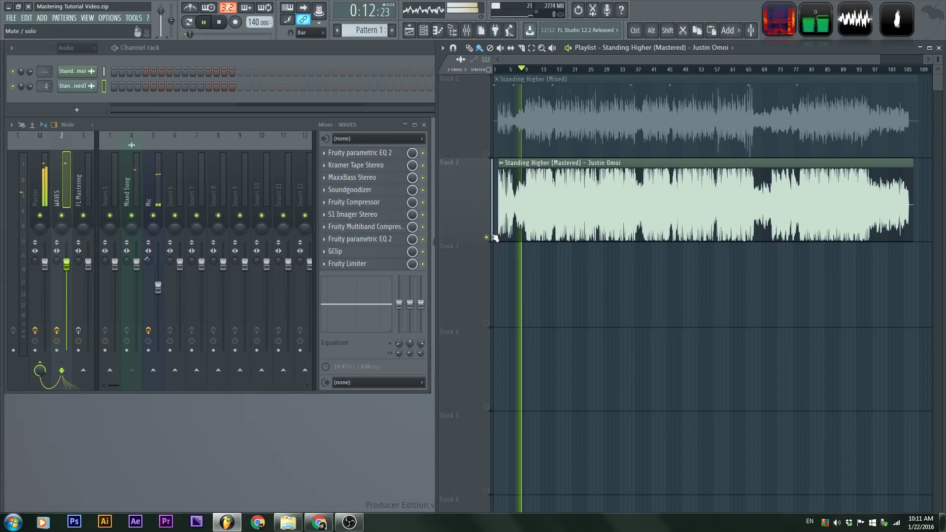
right_click(488, 154)
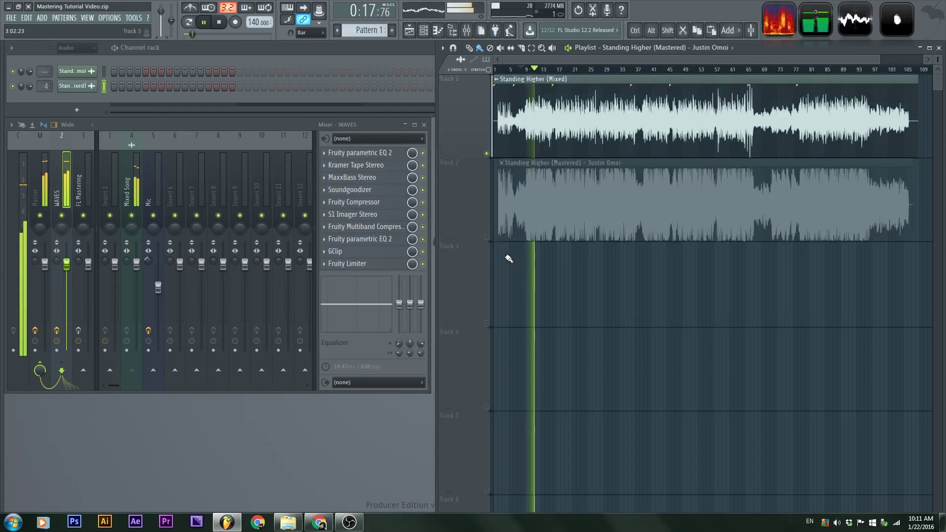
right_click(487, 238)
key("space")
right_click(488, 238)
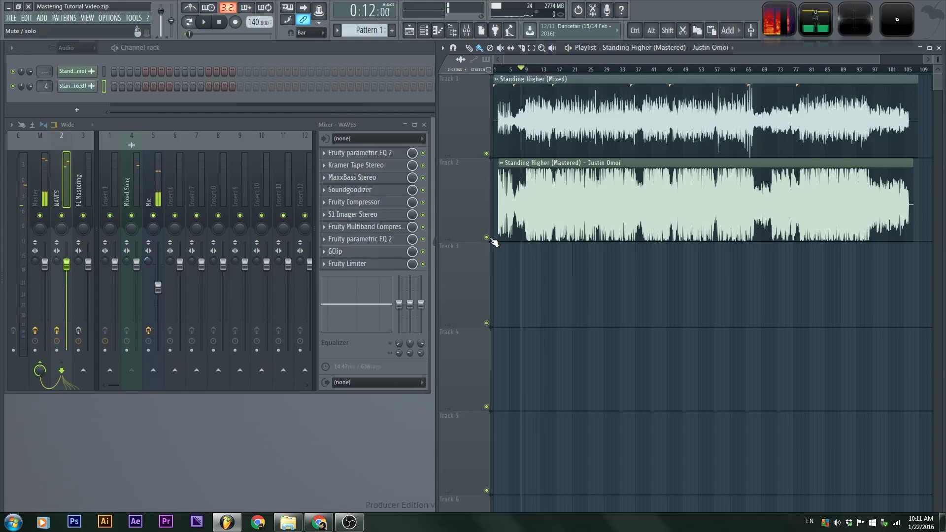
Delete the "Standing Higher (Mastered)" clip from Track 2, leaving only the mixed clip in the playlist.
right_click(552, 200)
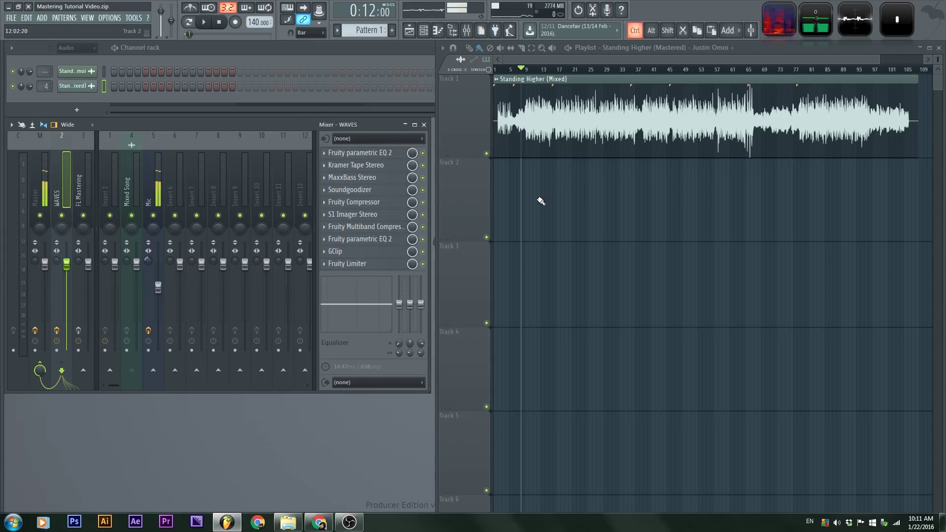
key("ctrl+z")
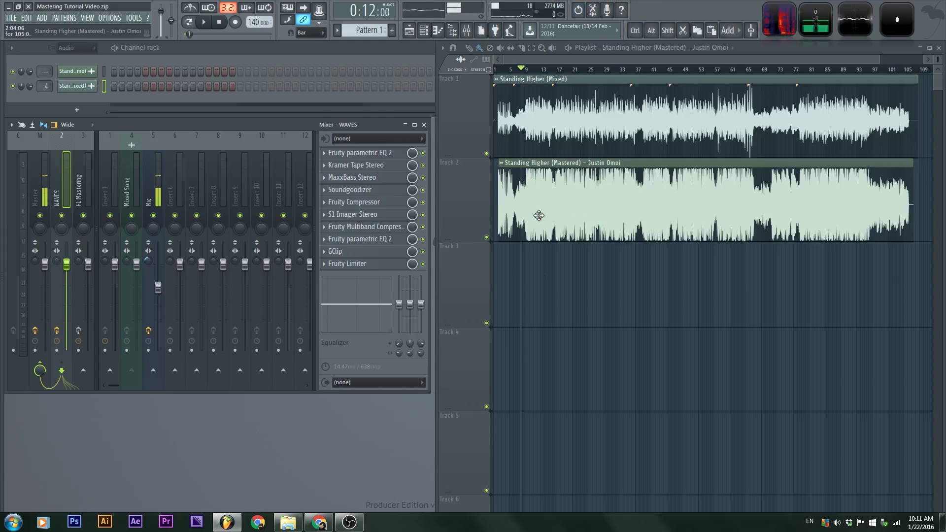
scroll(536, 216, "up", 4)
left_click_drag(534, 215, 826, 276)
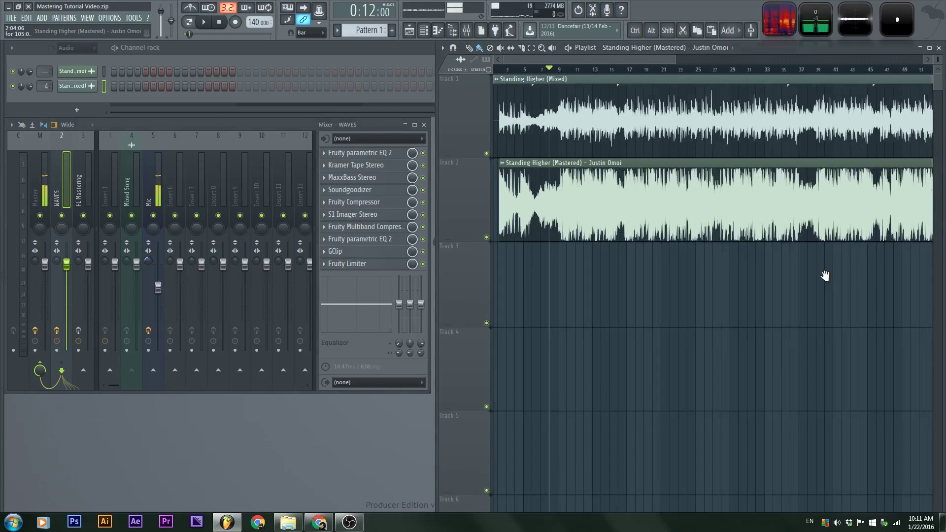
scroll(543, 151, "down", 2)
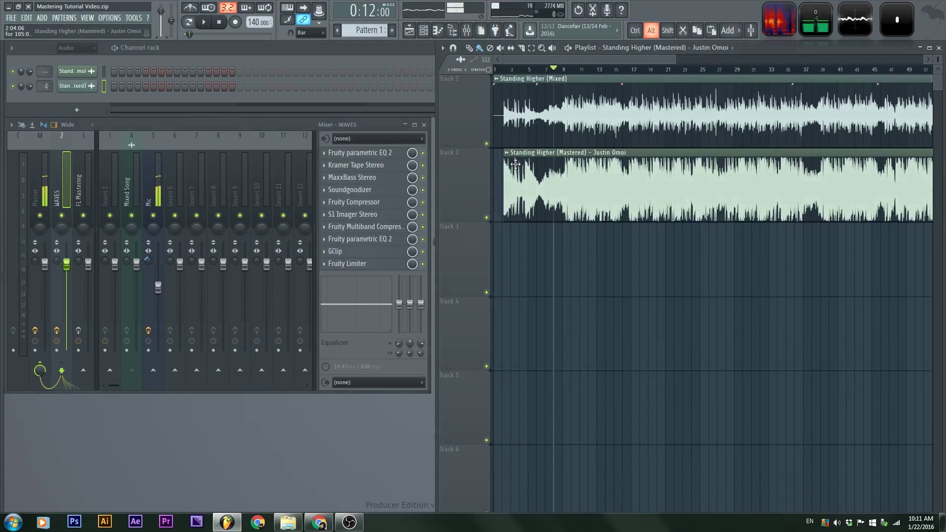
right_click(586, 168)
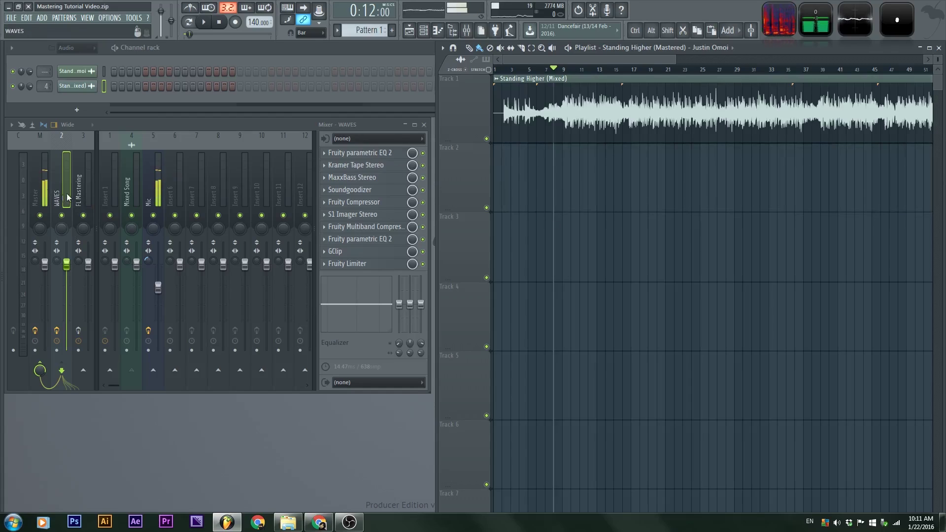
Enable the send from the Mixed Song mixer track to FL Mastering and display the FL Mastering effect chain.
left_click(129, 188)
left_click(83, 370)
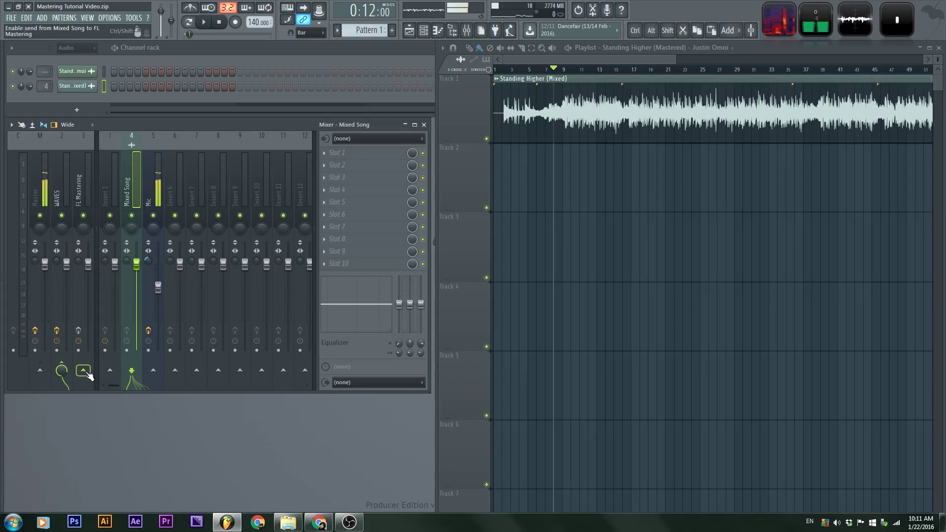
left_click(81, 183)
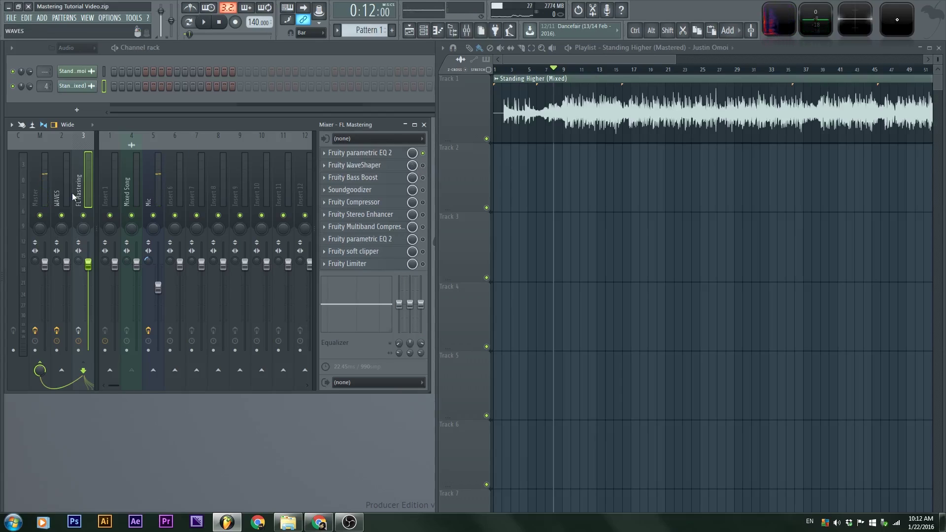
Check the Master track's effects, including the Edison recorder, and return to the FL Mastering effect chain.
left_click(33, 197)
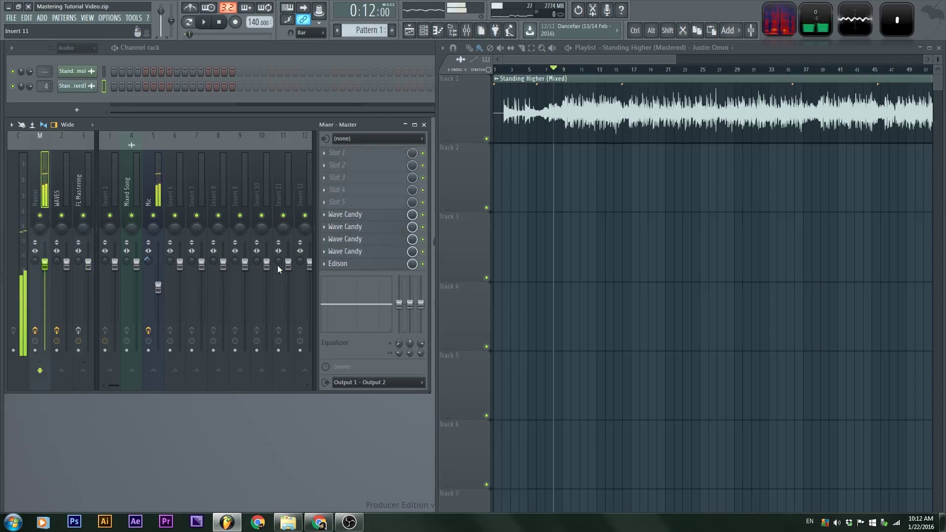
left_click(345, 263)
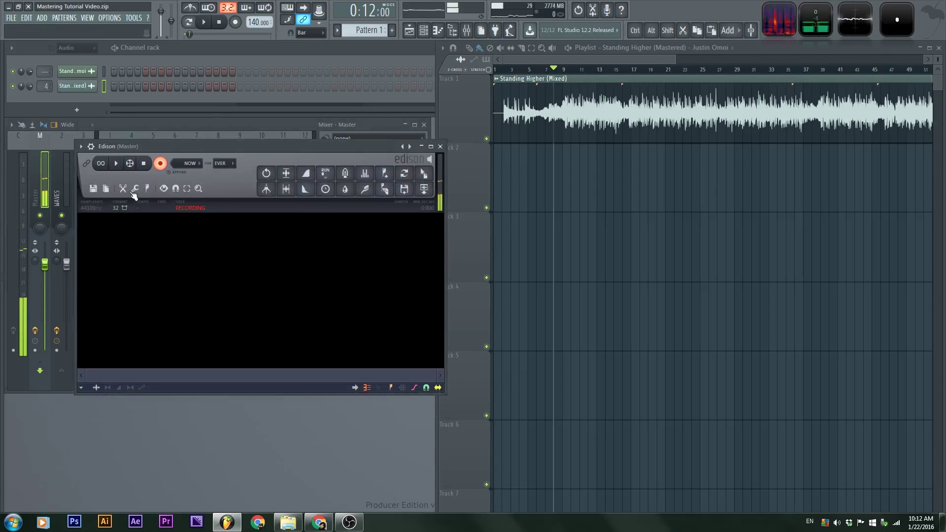
left_click(441, 147)
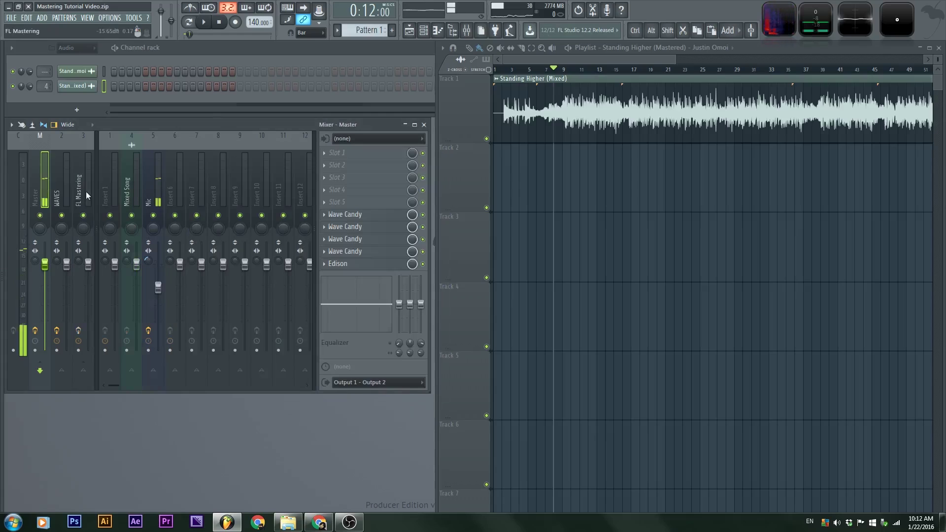
left_click(77, 171)
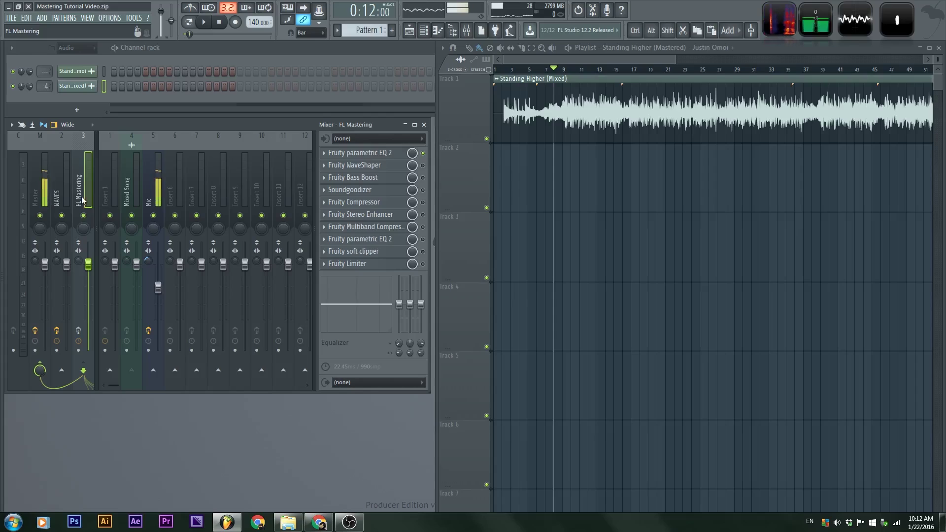
left_click(41, 184)
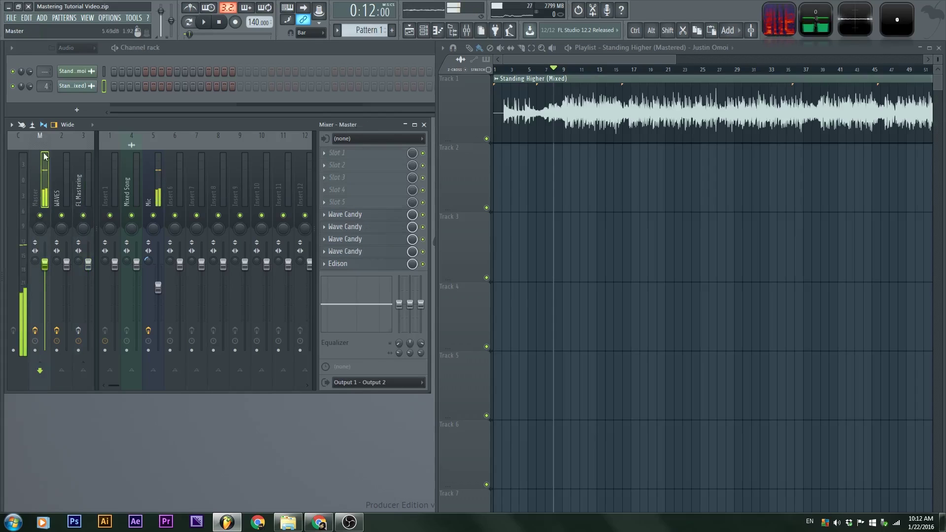
left_click(79, 180)
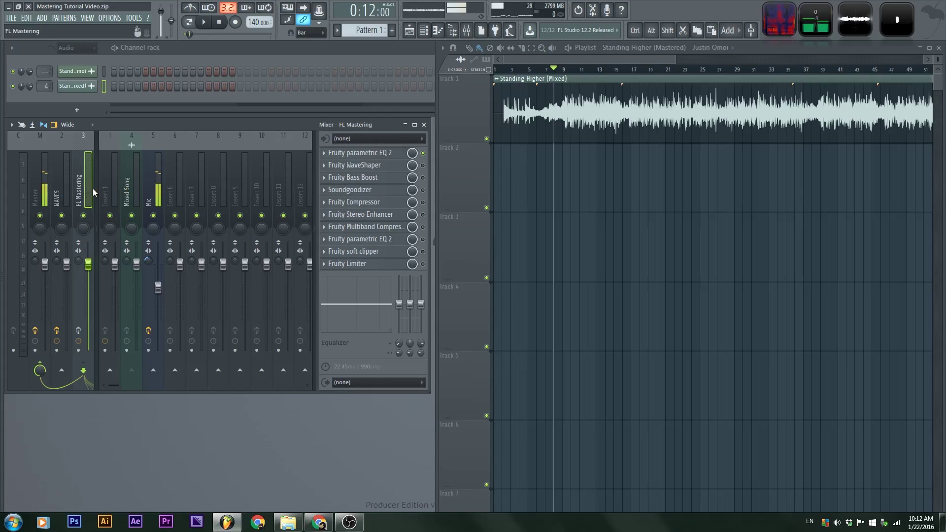
Check the empty effect slots of the Mixed Song track and return to the FL Mastering effect chain.
left_click(134, 183)
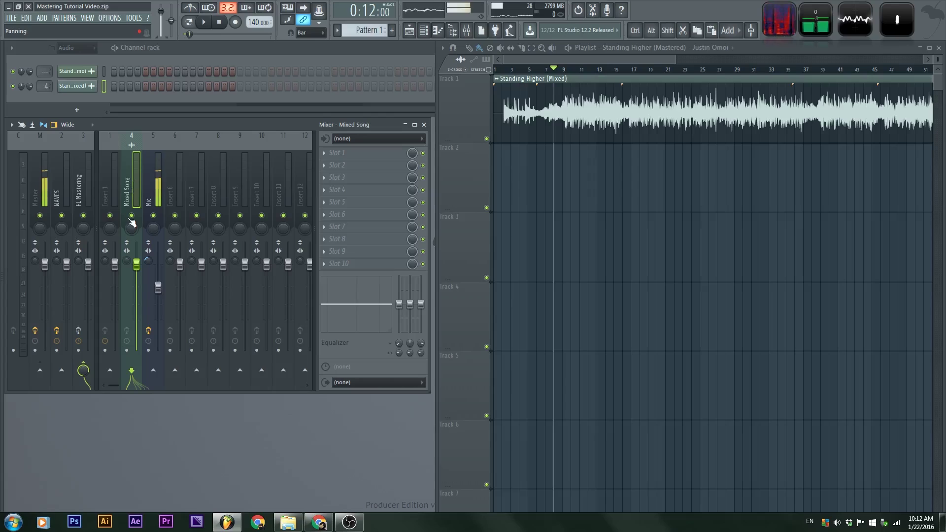
left_click(78, 188)
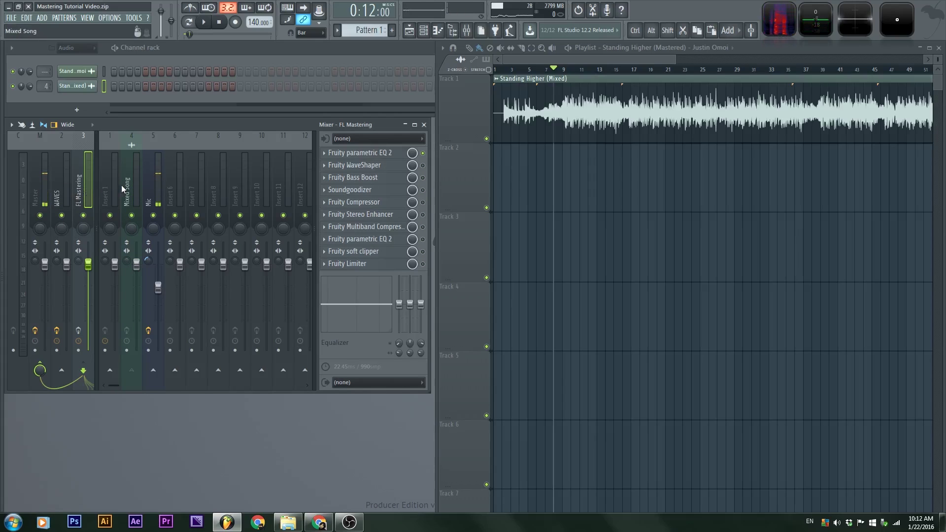
left_click(122, 185)
left_click(87, 191)
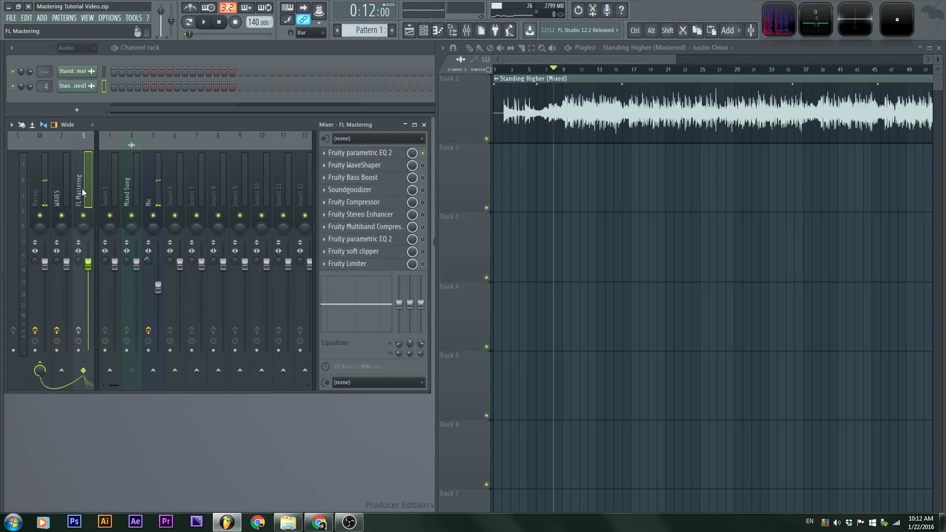
scroll(676, 302, "down", 3)
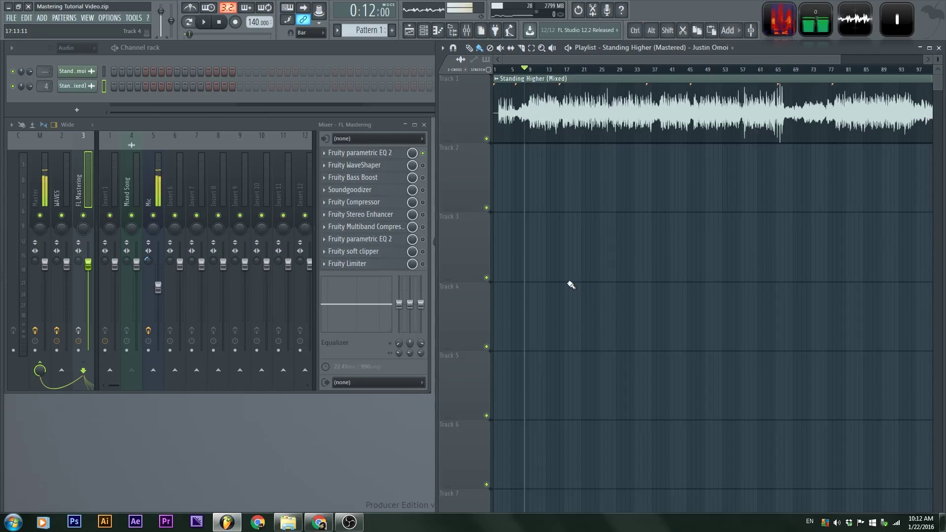
scroll(644, 323, "up", 3, "ctrl")
scroll(539, 255, "up", 1, "ctrl")
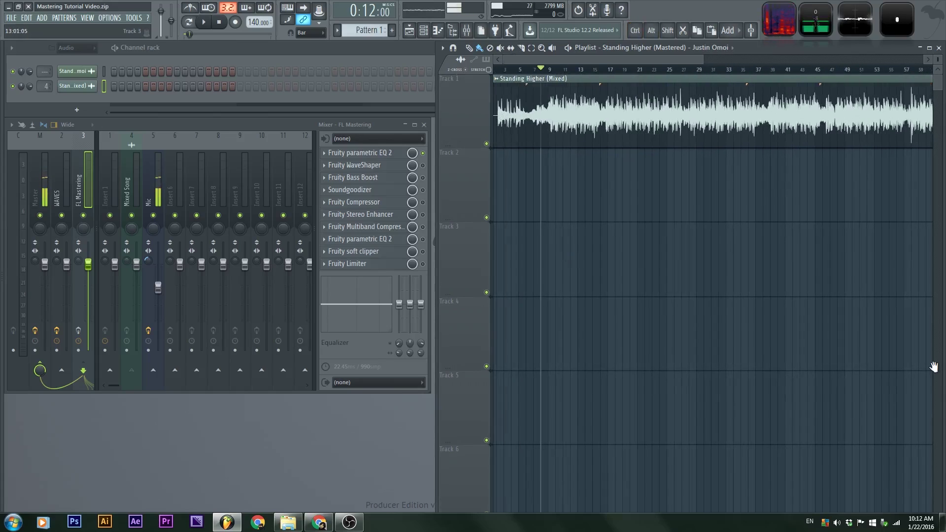
Load the "20Hz + 18kHz cut" preset in the first Fruity parametric EQ 2 of the FL Mastering chain.
left_click(375, 158)
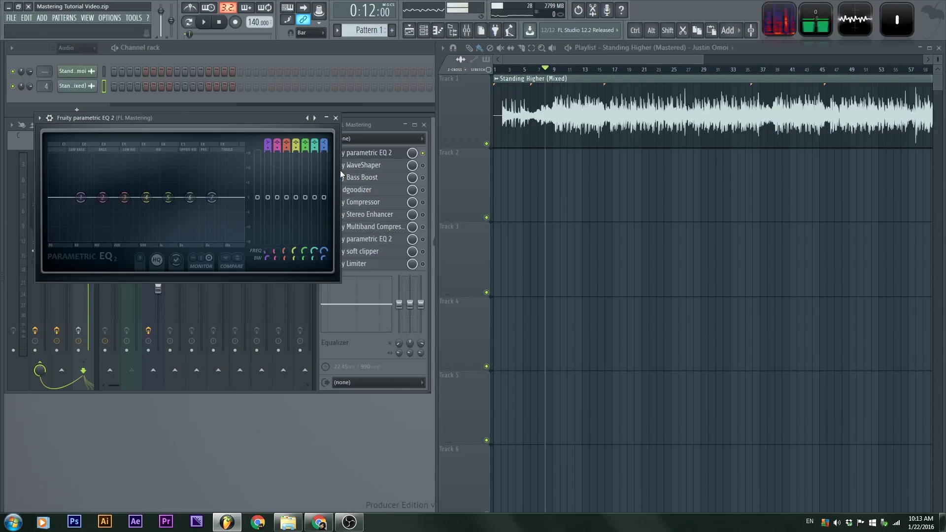
right_click(306, 122)
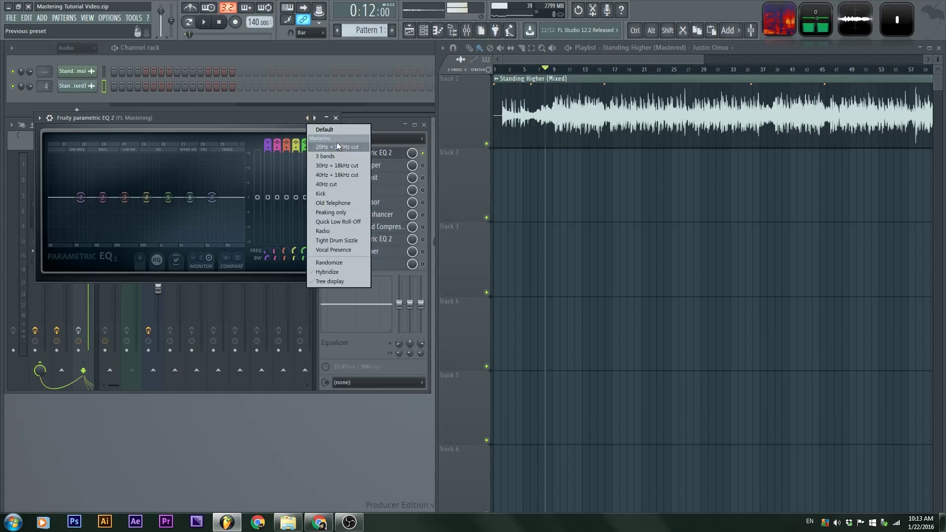
left_click(271, 123)
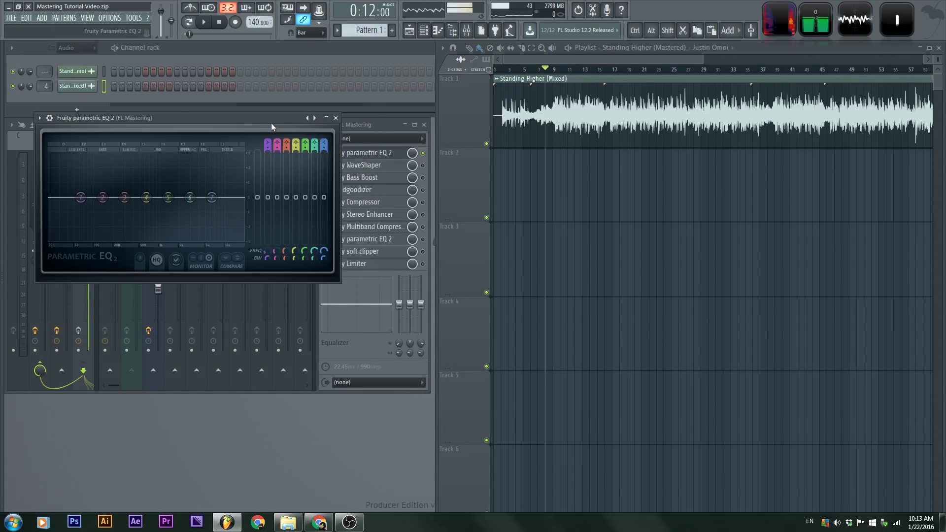
right_click(314, 119)
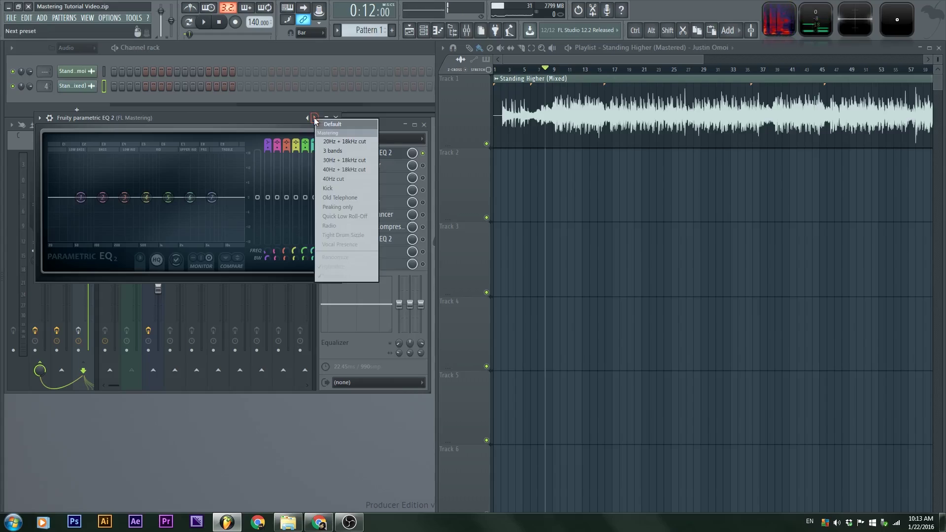
left_click(347, 142)
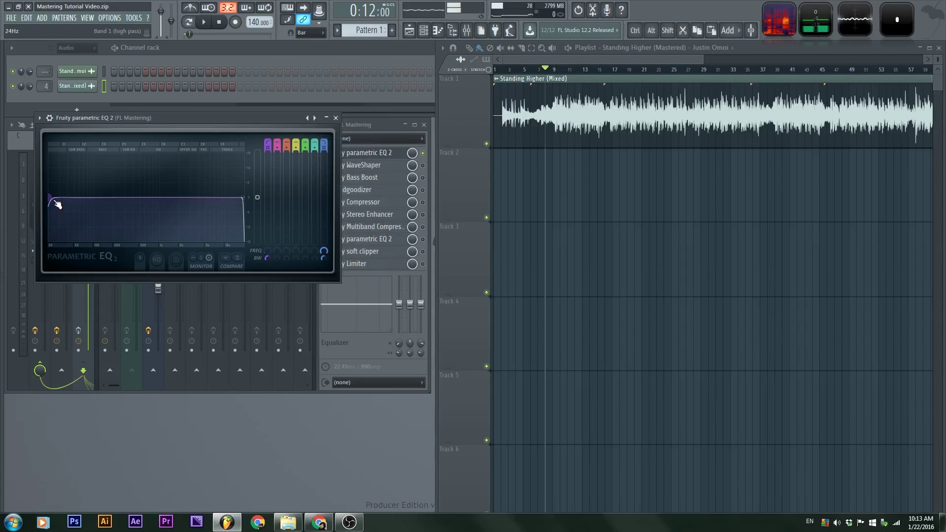
Fine-tune the EQ's band 7 low-pass cutoff near 18 kHz, check the low-end cut and close the EQ.
mouse_move(57, 204)
left_mouse_down()
mouse_move(43, 203)
mouse_move(51, 208)
left_mouse_up()
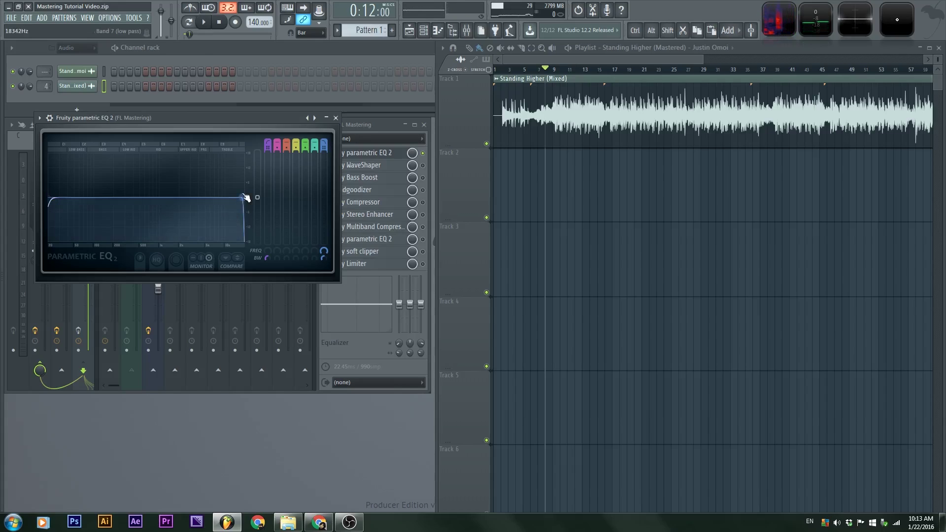
left_click_drag(244, 202, 245, 247)
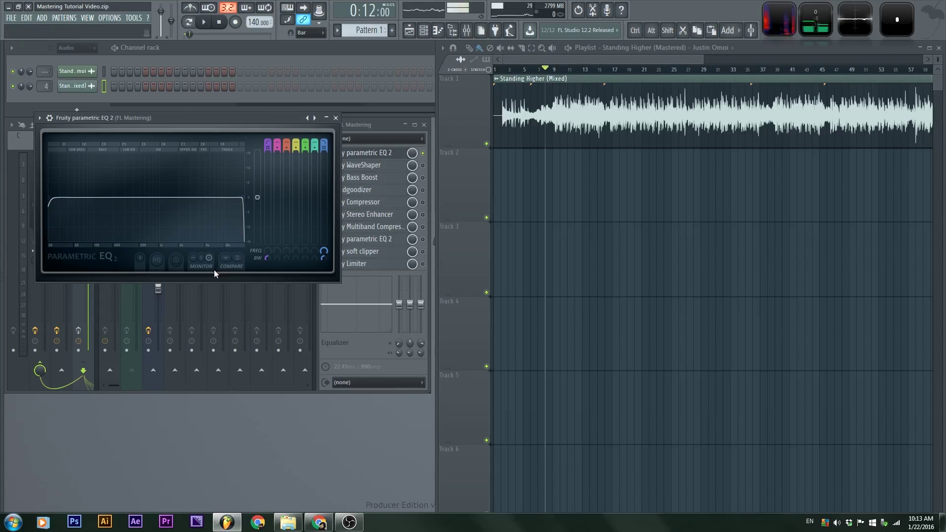
left_click_drag(246, 202, 241, 197)
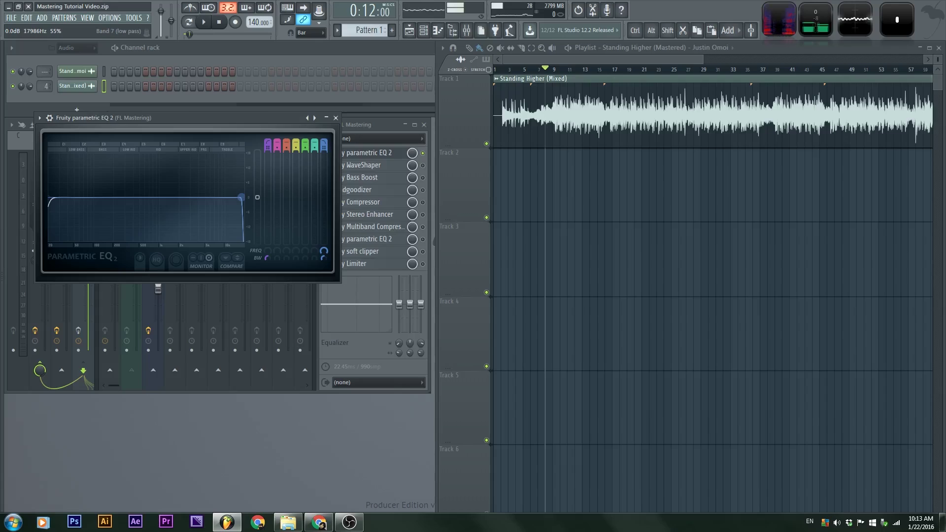
left_click_drag(240, 197, 242, 198)
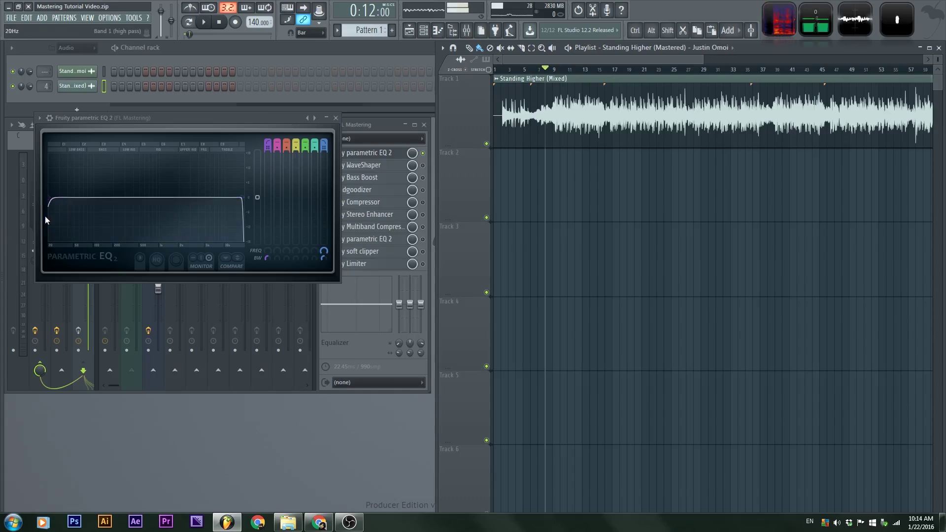
left_click_drag(45, 216, 71, 202)
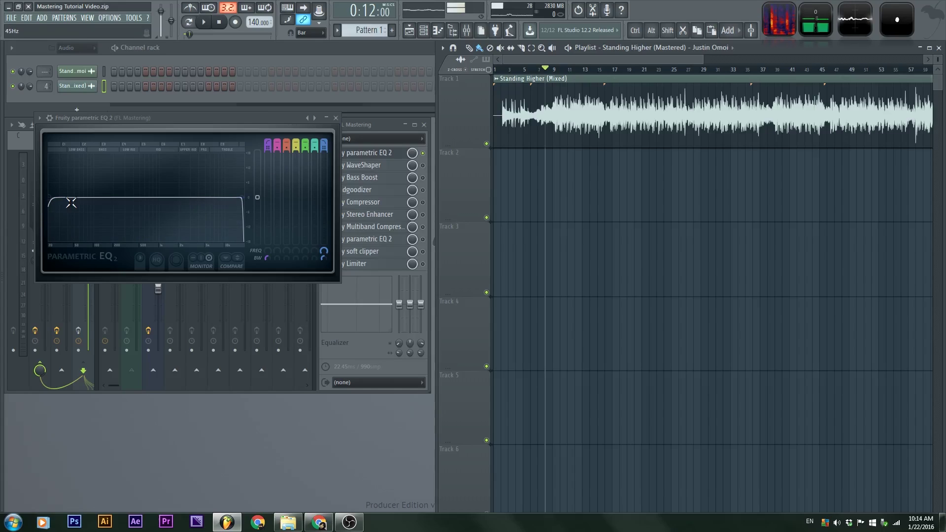
left_click(337, 119)
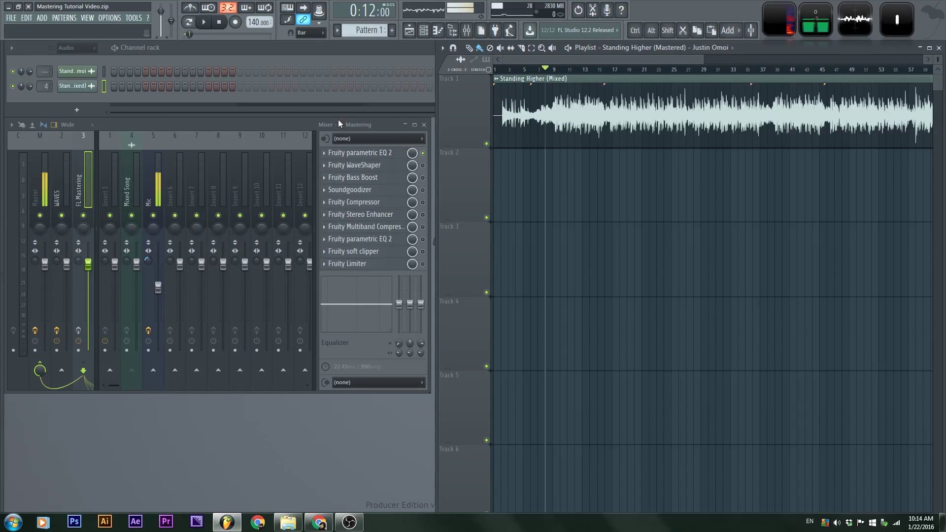
left_click(387, 154)
left_click(387, 154)
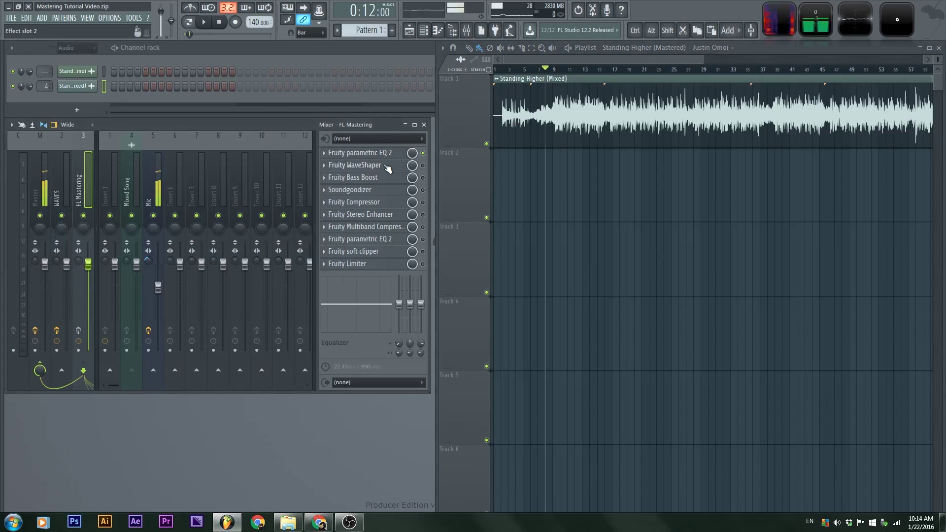
Load the Soft Saturation preset in the Fruity WaveShaper of the FL Mastering chain.
left_click(388, 166)
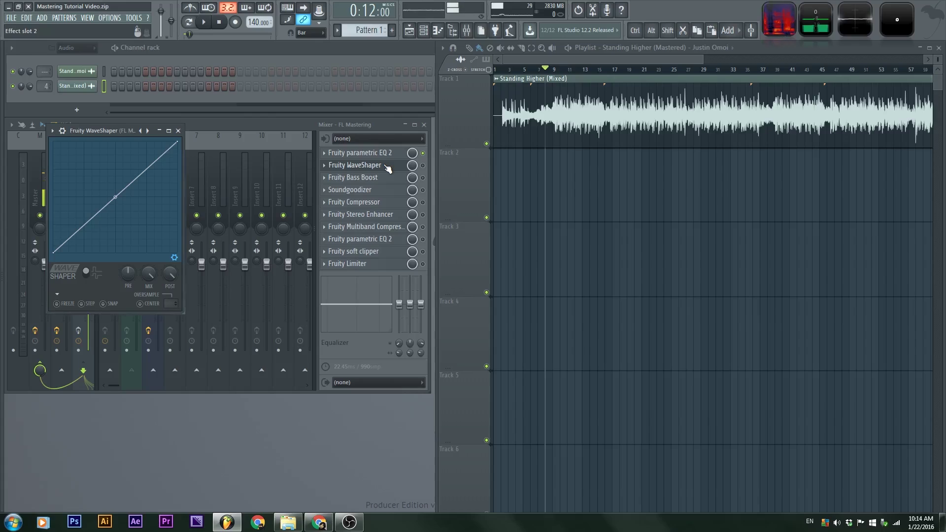
left_click_drag(99, 129, 350, 125)
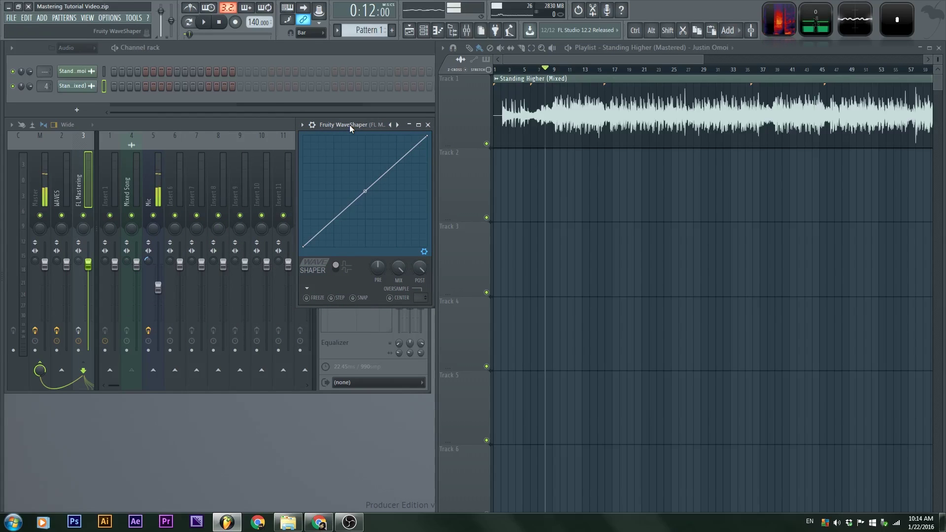
left_click_drag(271, 121, 276, 122)
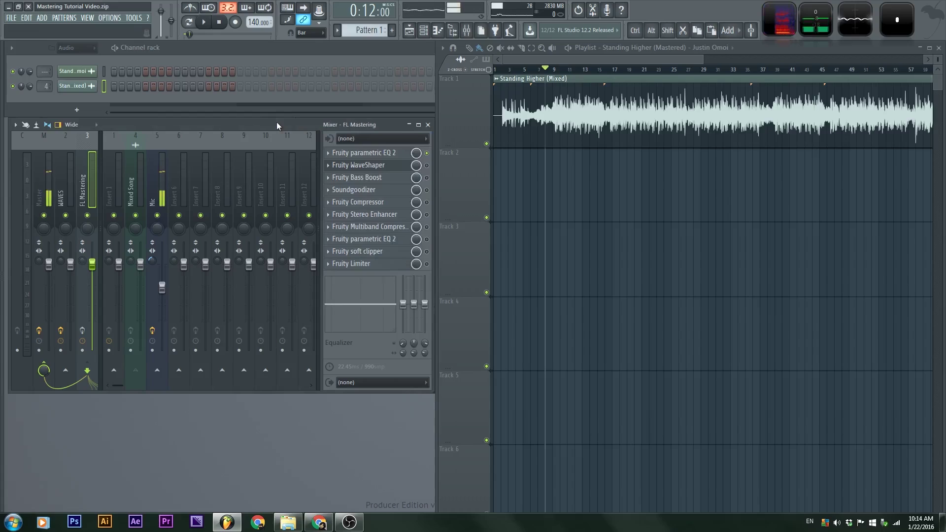
left_click(360, 165)
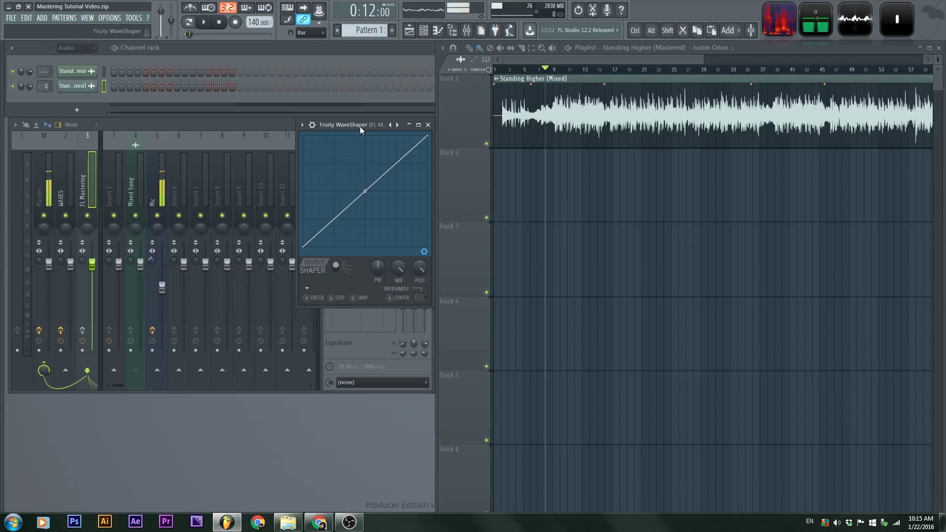
right_click(397, 126)
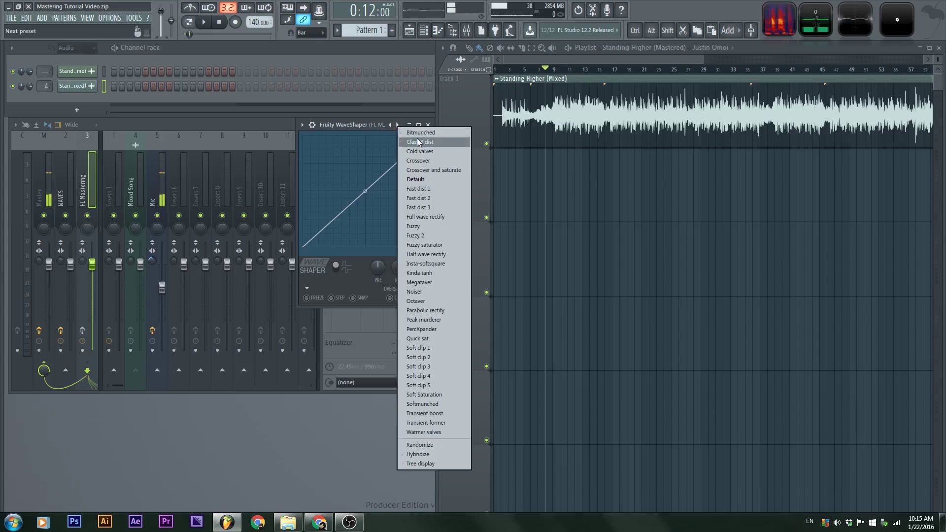
left_click(448, 395)
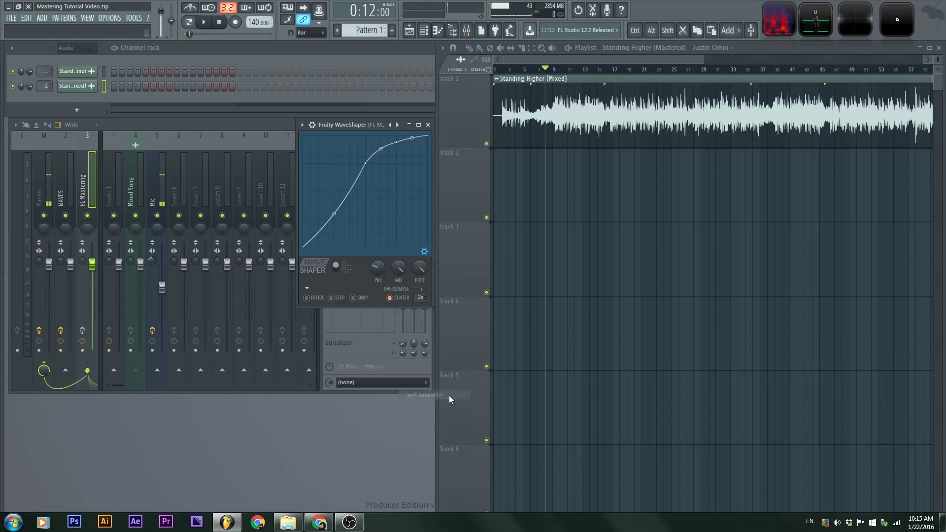
Close the Fruity WaveShaper window and enable its effect slot with the slot's mix level at zero.
left_click_drag(352, 129, 219, 138)
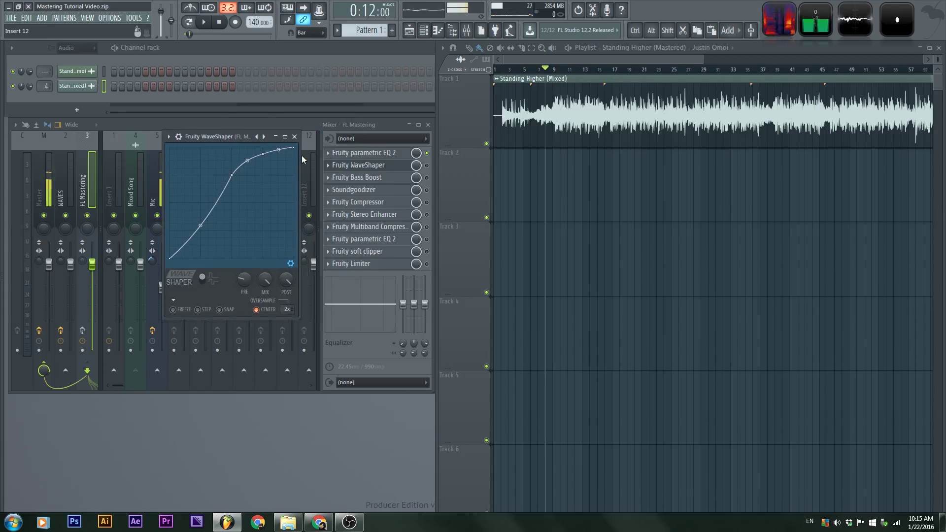
key("space")
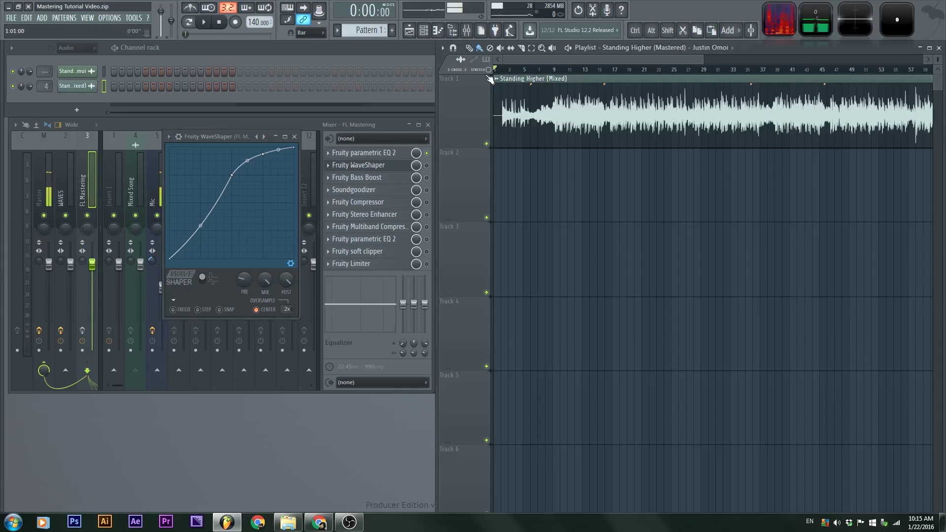
left_click(427, 165)
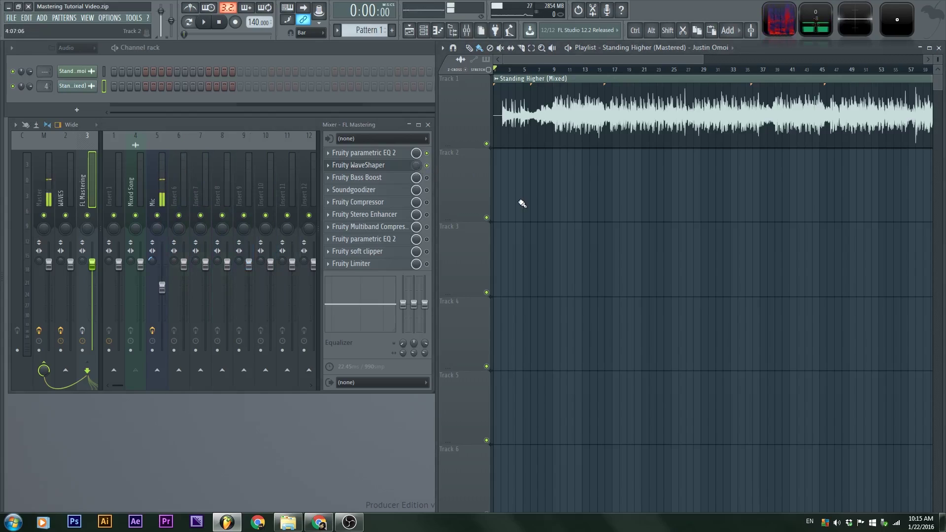
Play the mixed song from about 0:13 while raising the WaveShaper slot's mix level to 90%, then return it to zero and stop.
key("space")
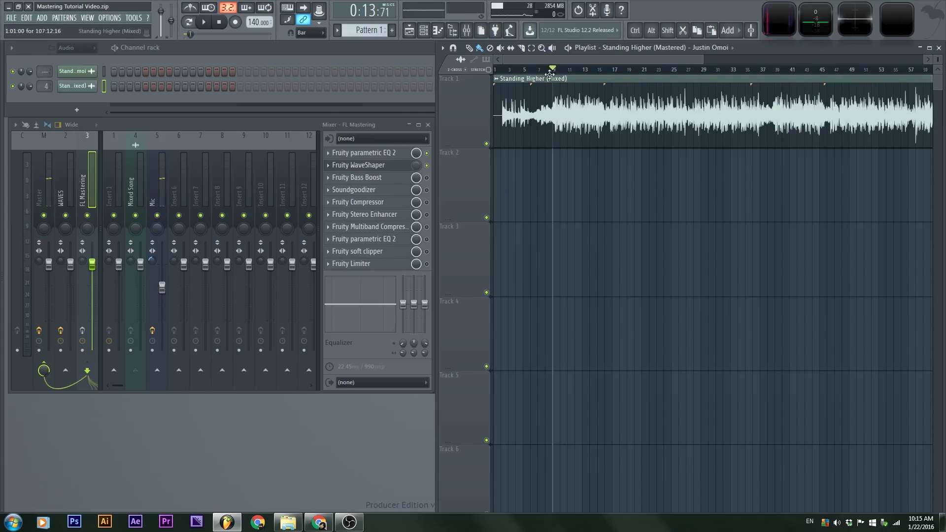
left_click(393, 166)
left_click(392, 166)
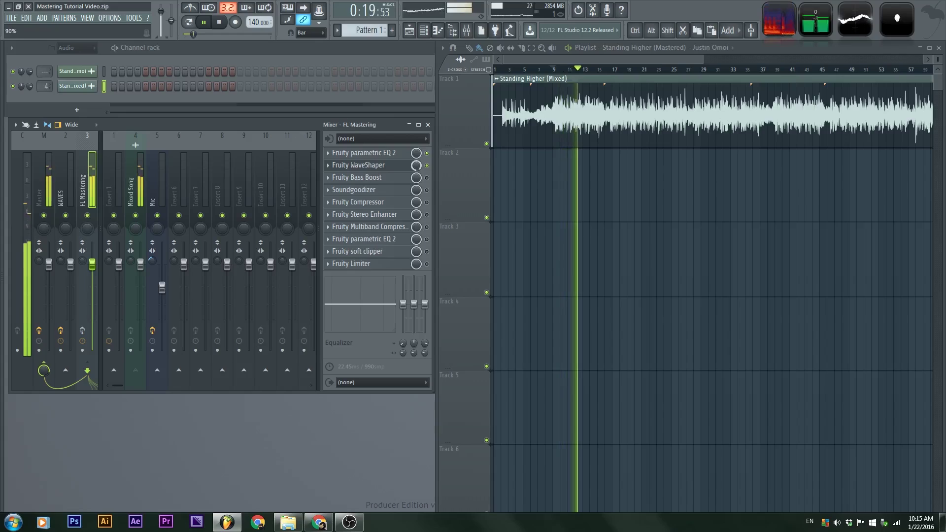
key("space")
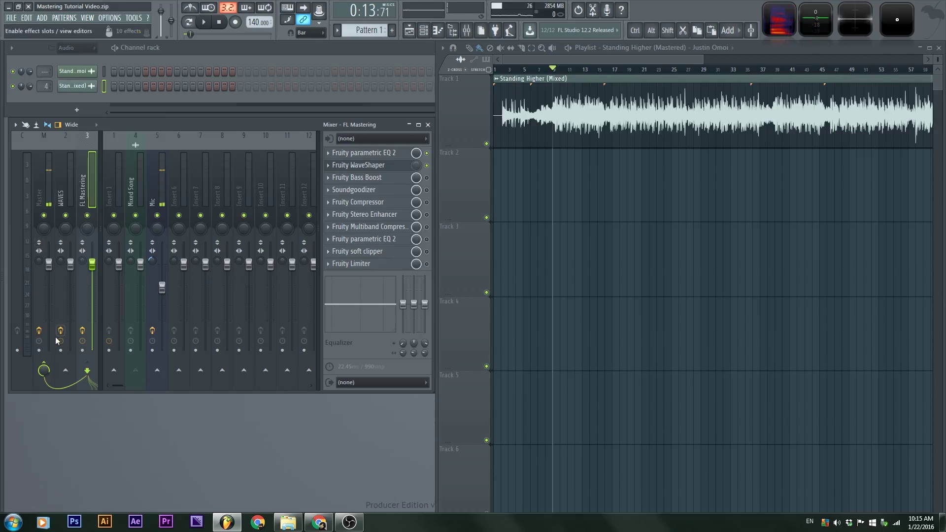
Move the WAVES mixer track one place to the right, past FL Mastering, and dock it to the right section.
right_click(63, 190)
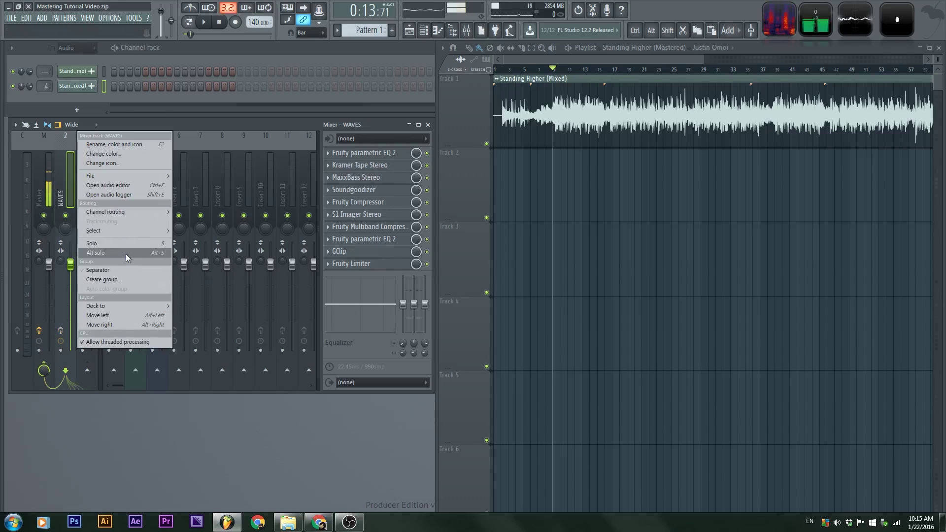
left_click(133, 327)
right_click(84, 182)
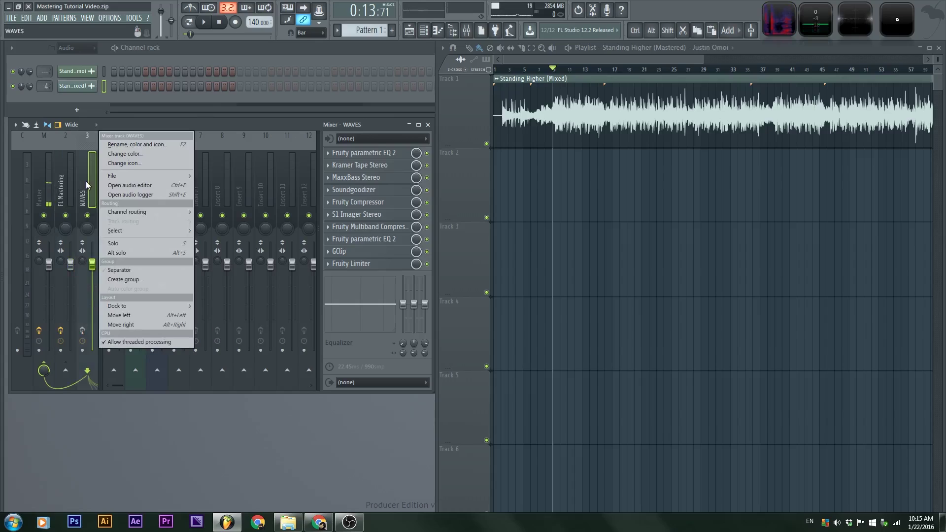
mouse_move(153, 306)
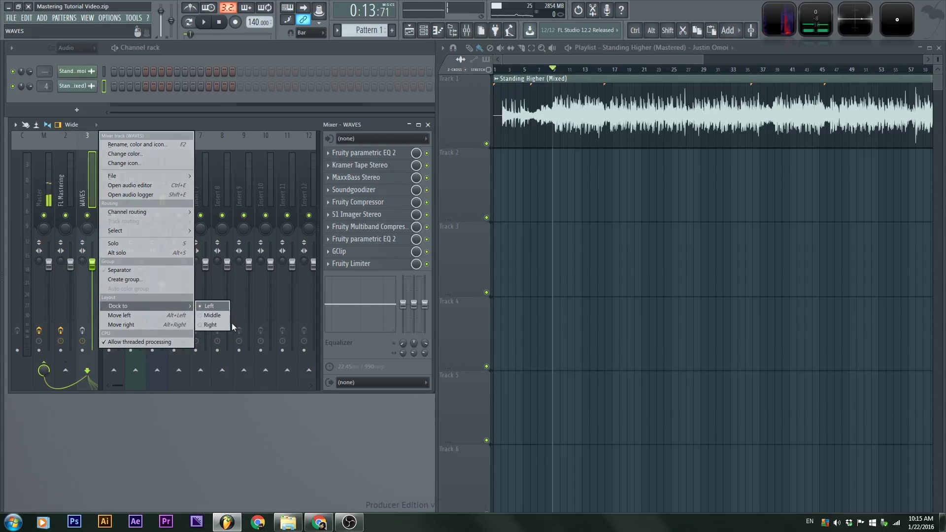
left_click(215, 325)
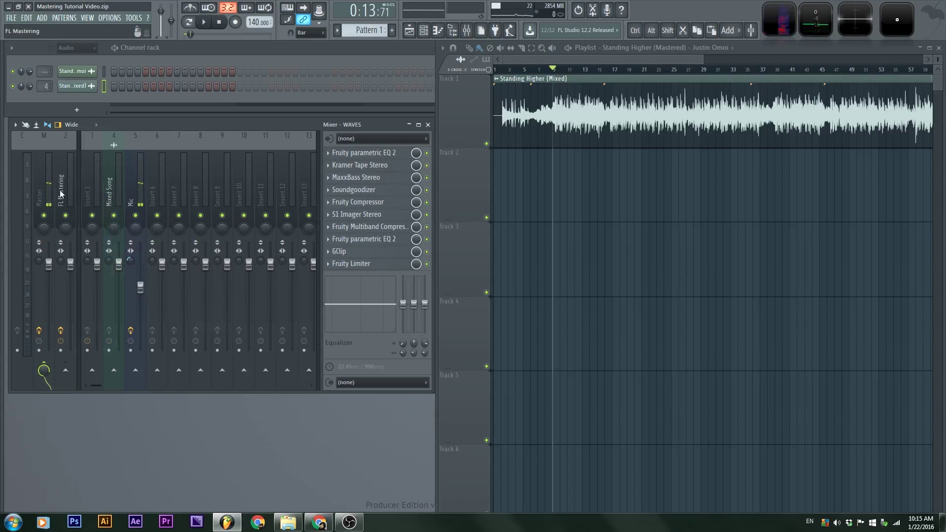
Play the song with FL Mastering selected and raise the Fruity WaveShaper slot's mix level to full.
left_click(70, 179)
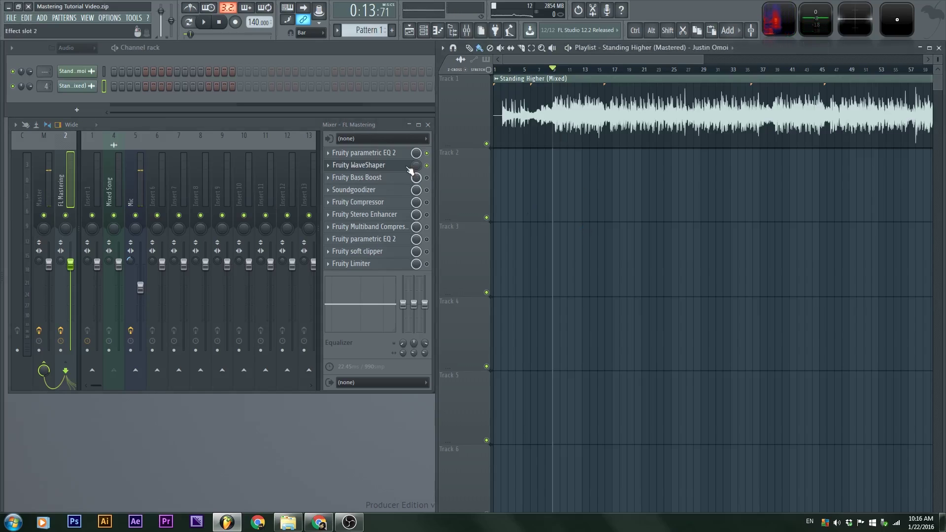
key("space")
left_click_drag(415, 168, 414, 99)
scroll(512, 205, "up", 2)
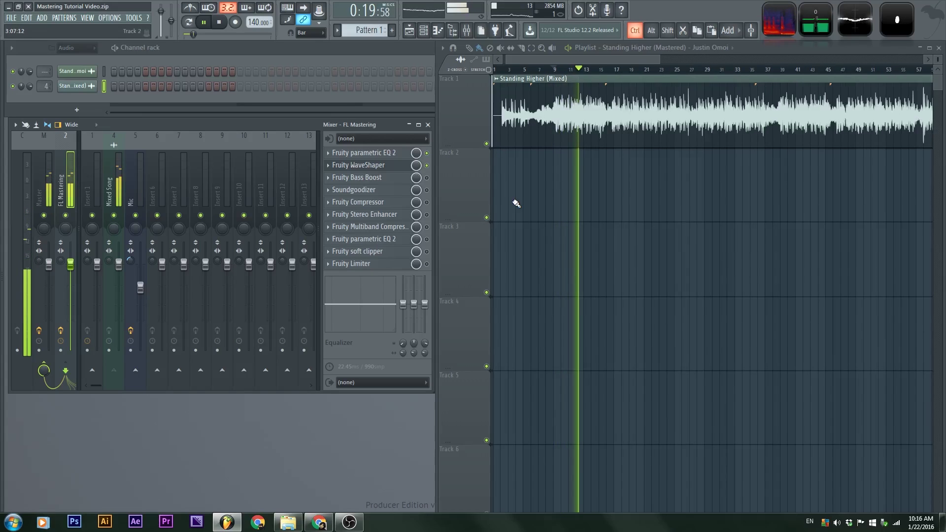
Lower the Fruity WaveShaper slot's mix level from full while the song plays, and stop playback.
scroll(632, 205, "up", 3)
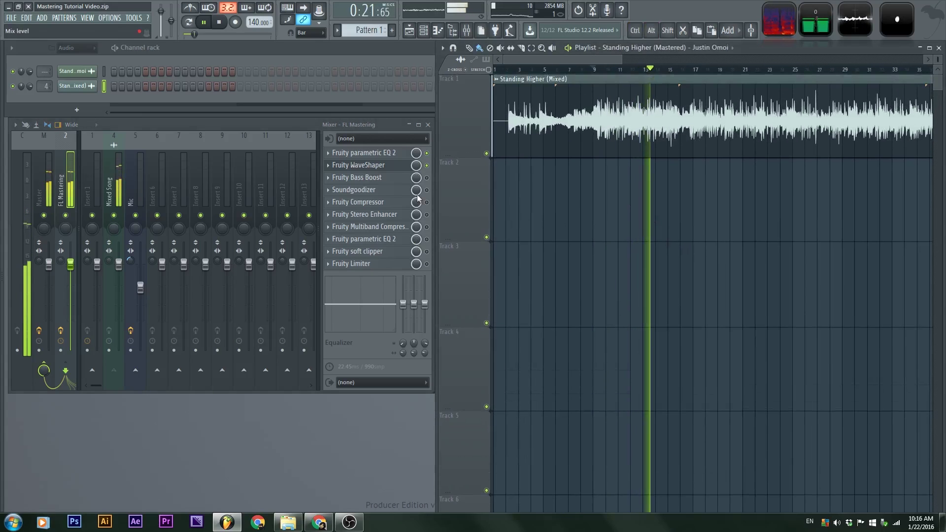
left_click(381, 164)
left_click_drag(416, 166, 416, 217)
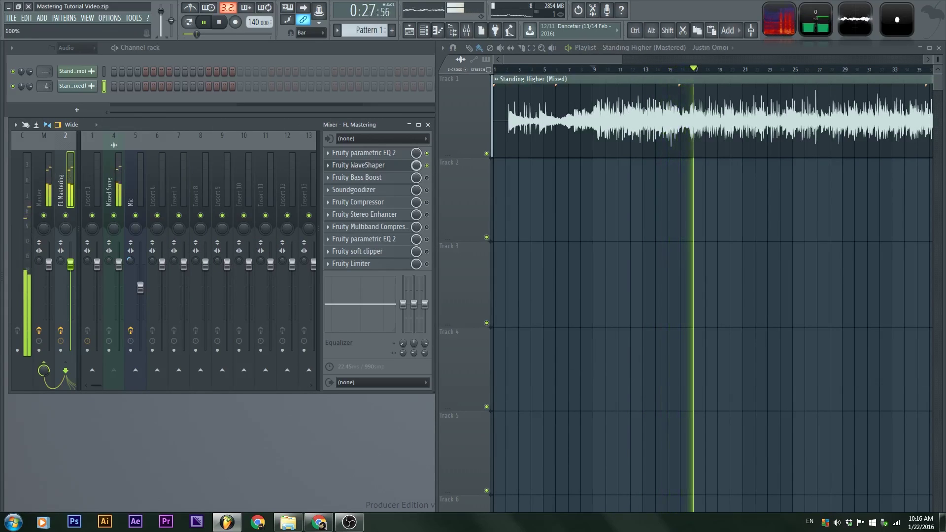
key("space")
Arrange the mixer and the Fruity WaveShaper window so the WaveShaper sits above the mixer without covering it.
left_click_drag(281, 125, 285, 241)
left_click_drag(228, 138, 59, 126)
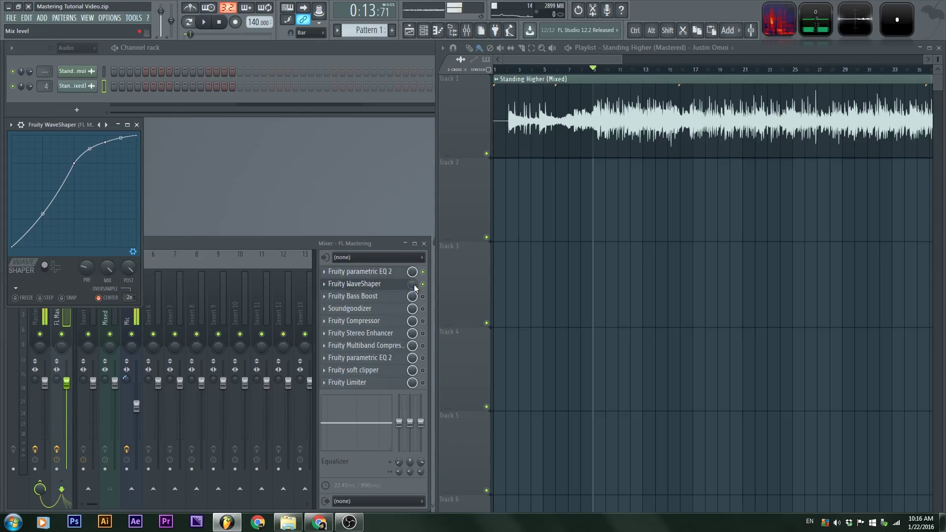
left_click_drag(56, 125, 58, 50)
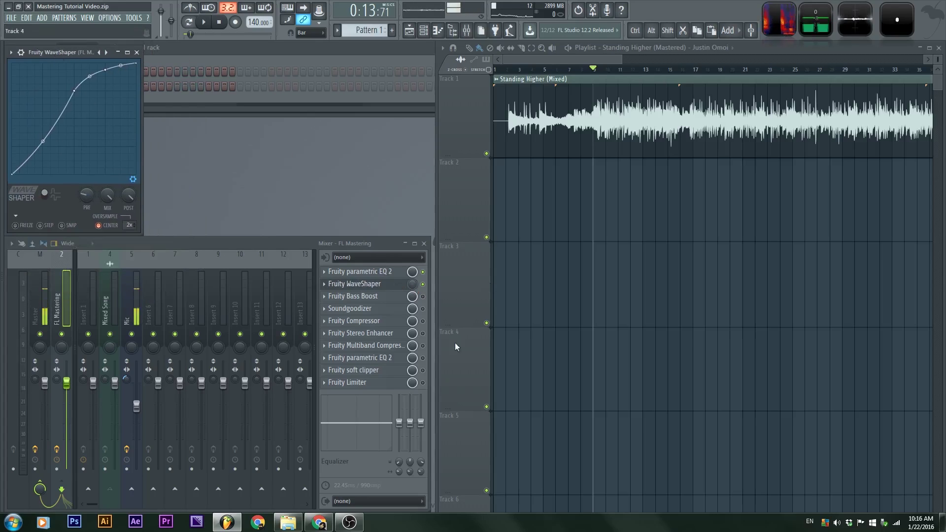
Raise the WaveShaper slot's mix level to about 99%, play the song from about 0:13 while lowering the mix to a small amount, and stop.
mouse_move(413, 292)
left_mouse_down()
mouse_move(414, 305)
mouse_move(414, 266)
mouse_move(412, 284)
left_mouse_up()
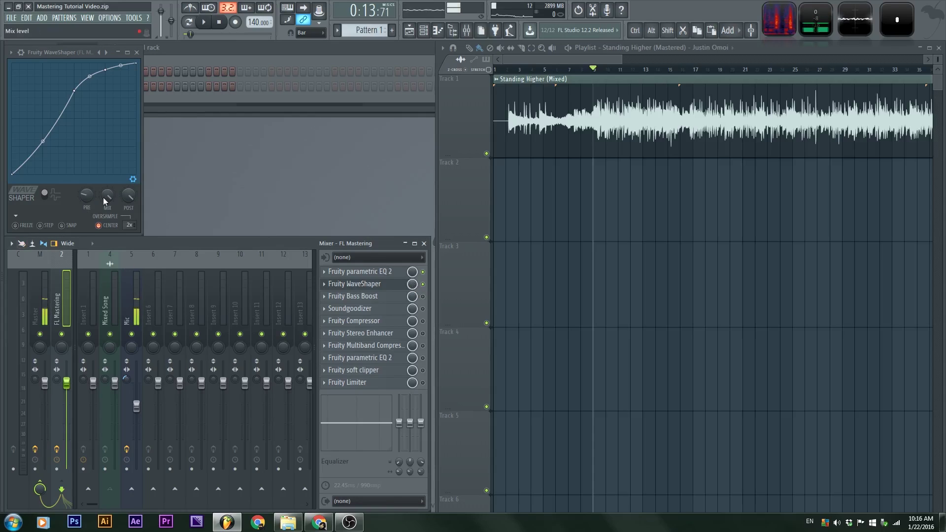
left_click_drag(412, 286, 412, 288)
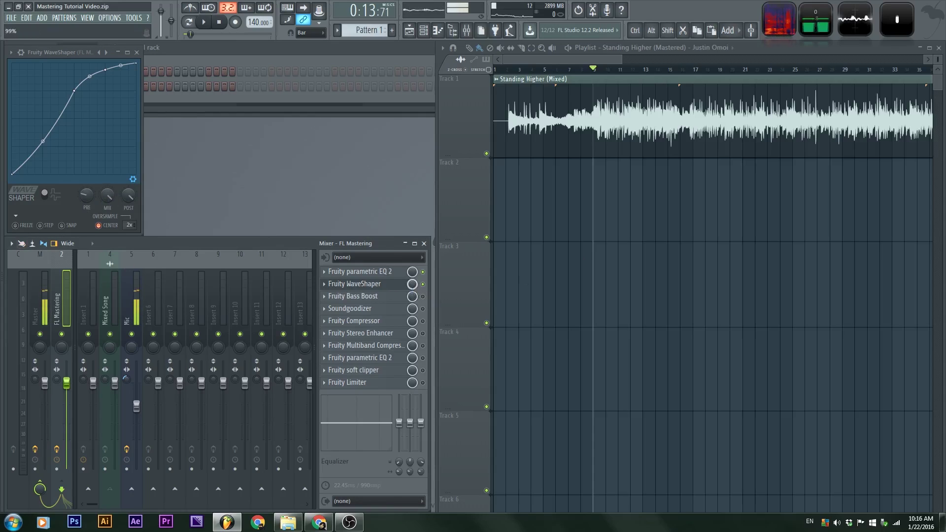
key("space")
left_click_drag(414, 286, 415, 308)
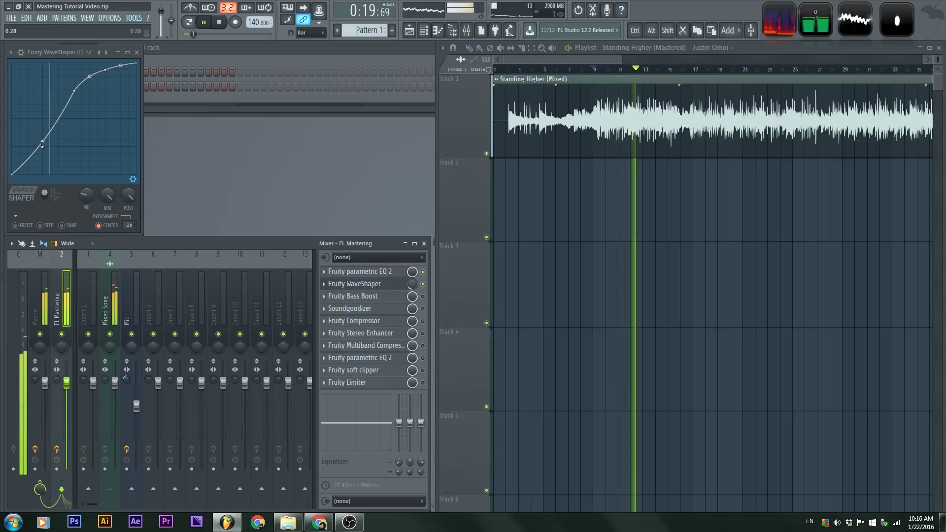
key("space")
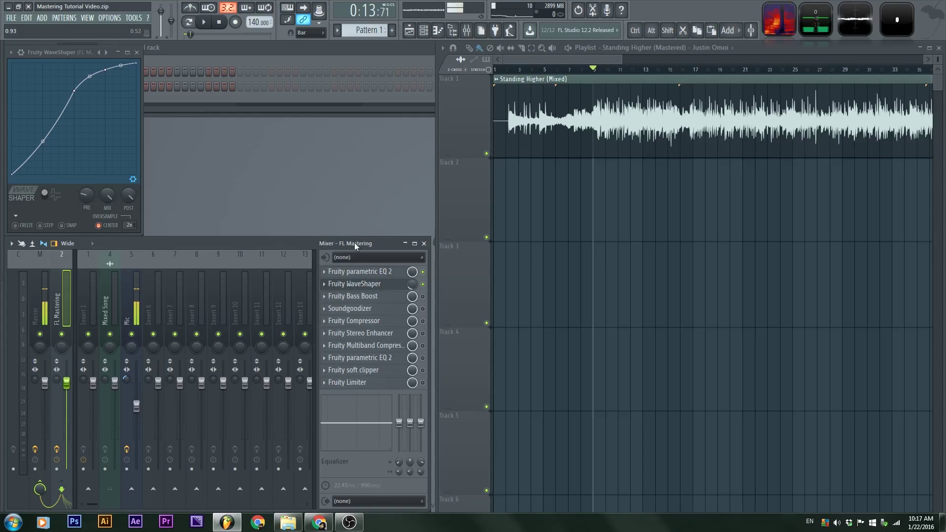
Close the WaveShaper, enable and open Fruity Bass Boost, and set its frequency to 93 Hz with the amount at zero.
left_click(369, 287)
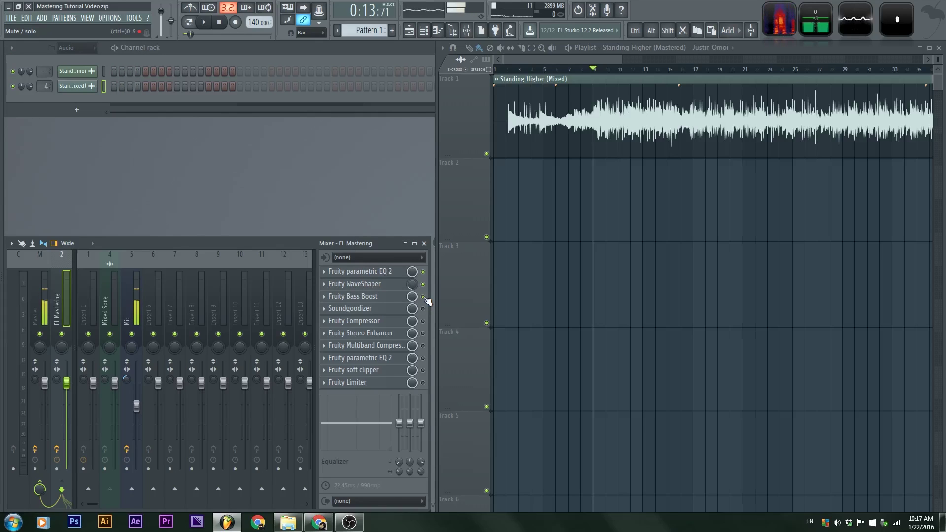
left_click(377, 296)
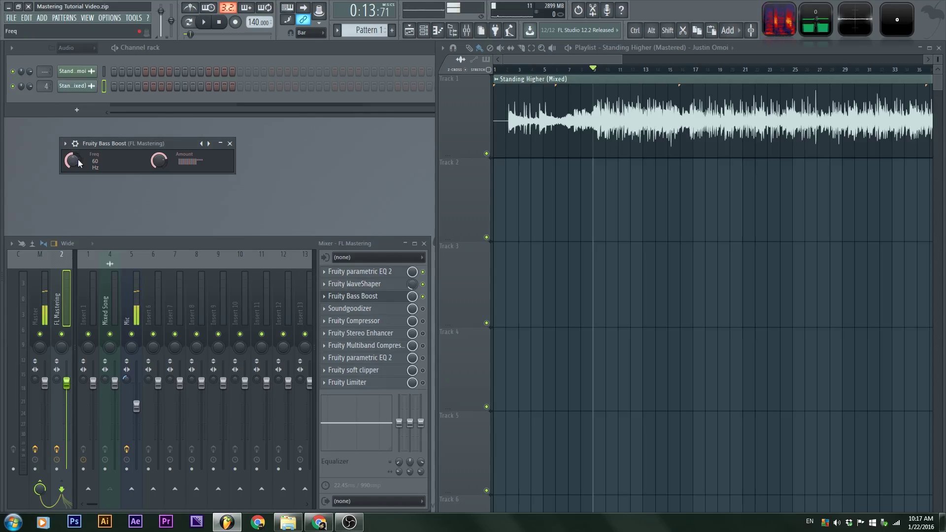
left_click_drag(79, 161, 79, 150)
left_click_drag(159, 161, 159, 173)
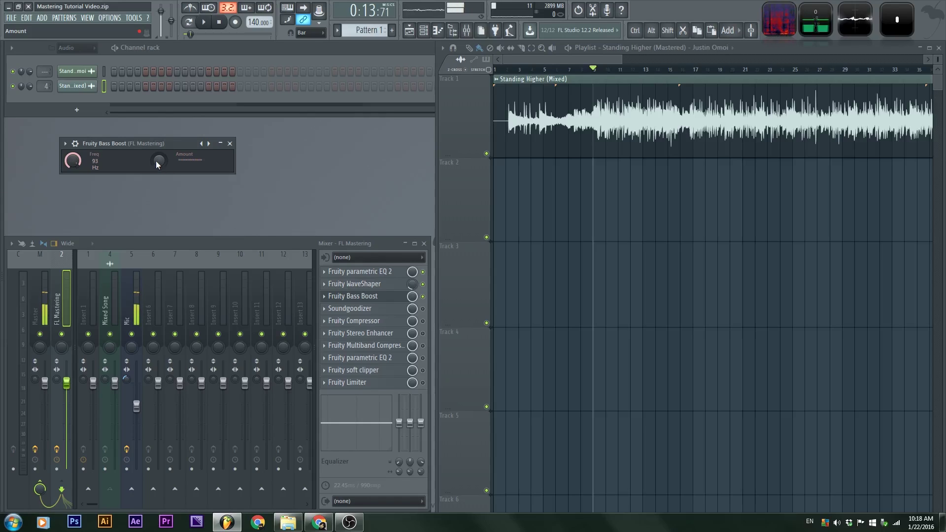
Play the song from about 0:13 while raising the Bass Boost amount to maximum, and stop playback.
key("space")
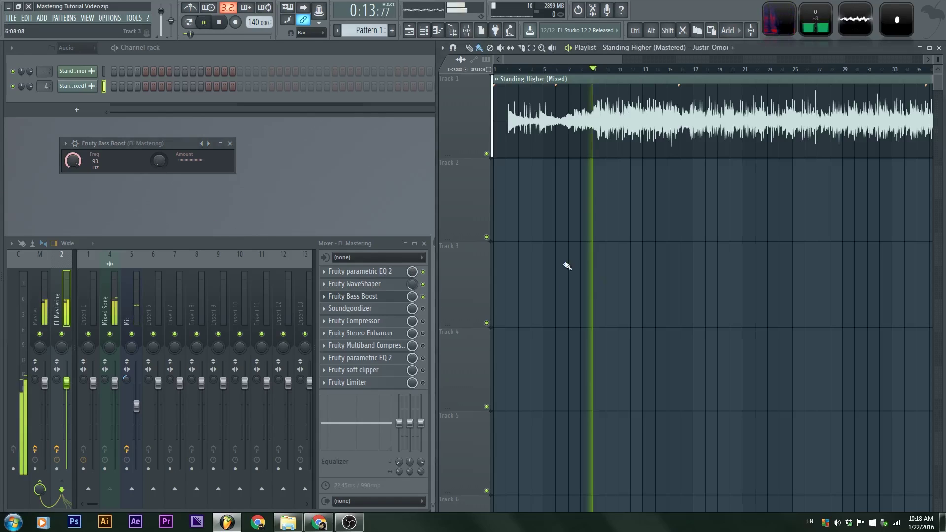
left_click_drag(158, 161, 158, 133)
key("space")
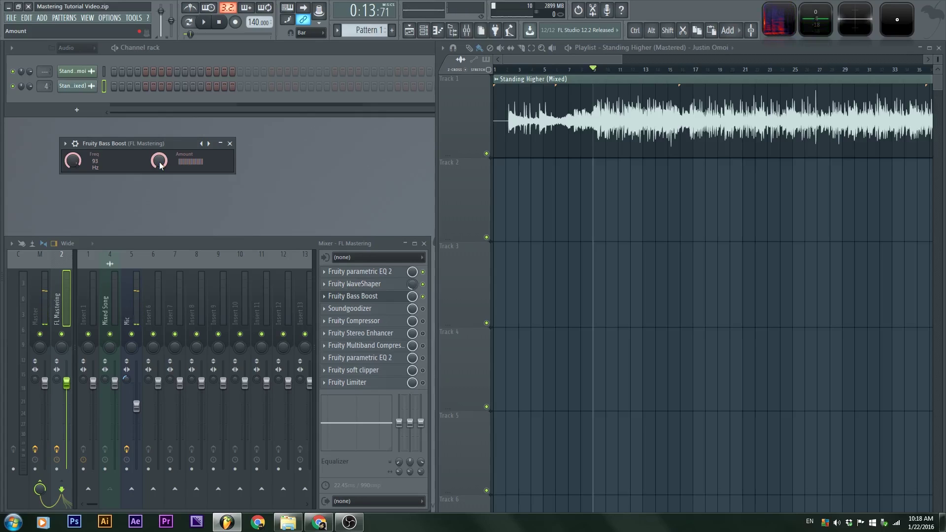
Lower the Bass Boost amount to just under half, refine its frequency to 94 Hz during playback, then stop and close the effect.
left_click_drag(159, 161, 159, 194)
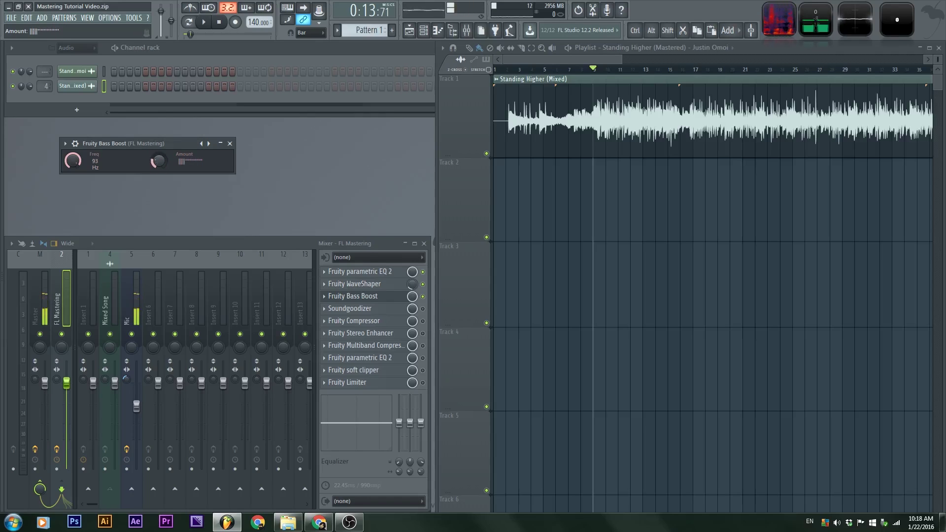
left_click_drag(74, 164, 74, 157)
key("space")
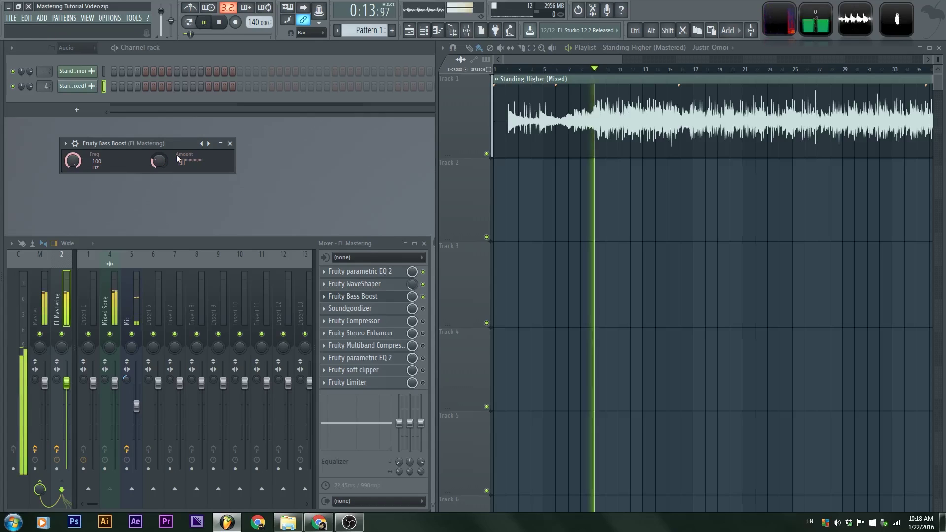
mouse_move(159, 163)
left_mouse_down()
mouse_move(159, 185)
mouse_move(159, 168)
left_mouse_up()
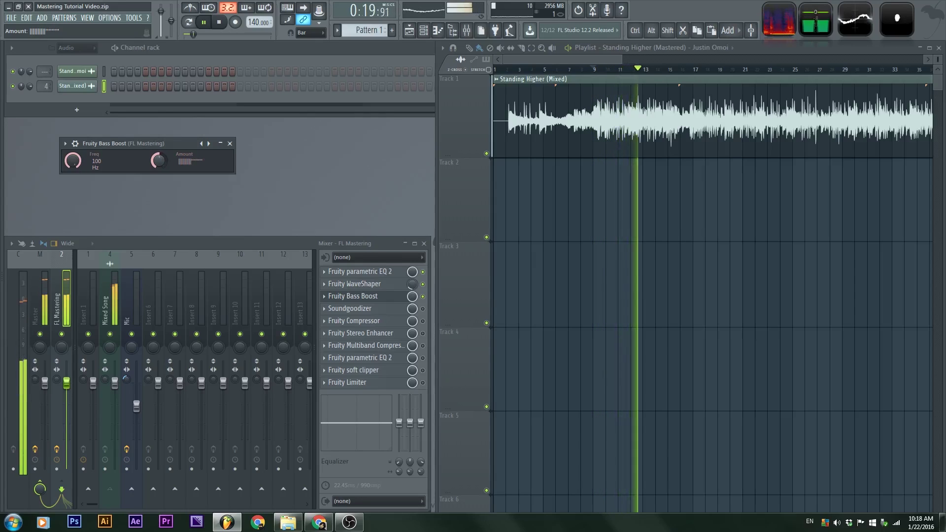
left_click_drag(72, 161, 73, 164)
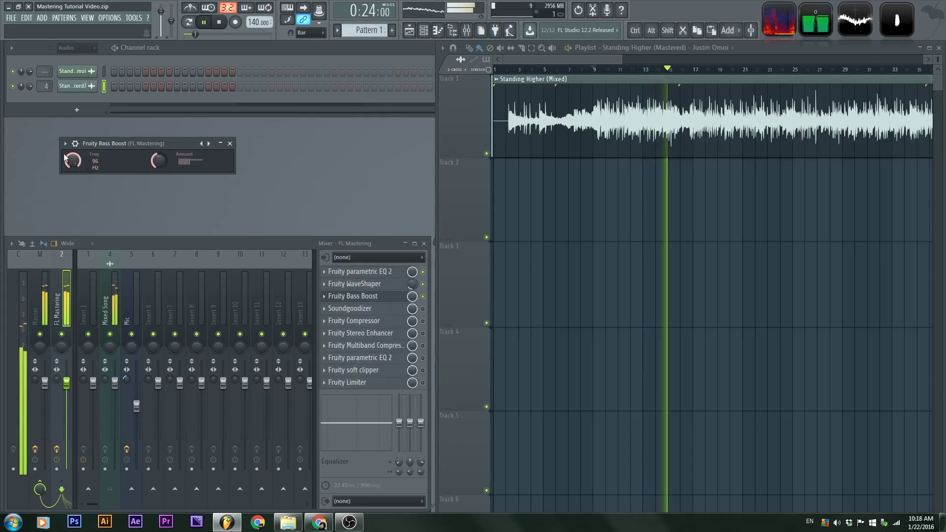
left_click_drag(75, 161, 75, 165)
key("space")
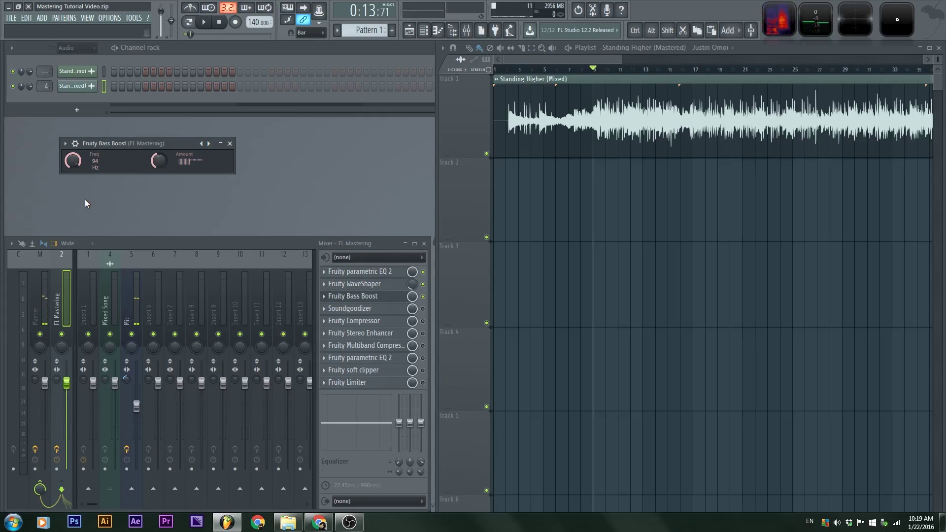
left_click(371, 297)
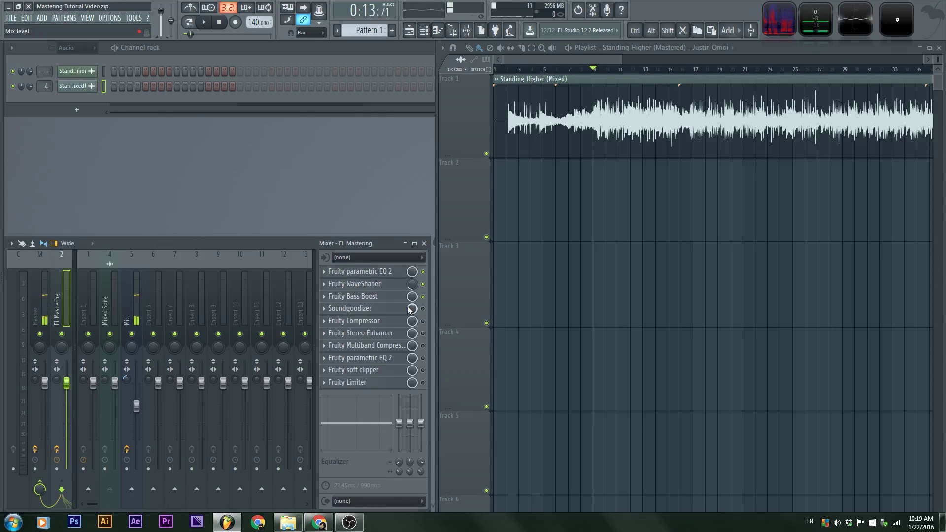
Open and enable Soundgoodizer with its amount at zero, move its window clear of the mixer, and play the song briefly.
left_click(363, 308)
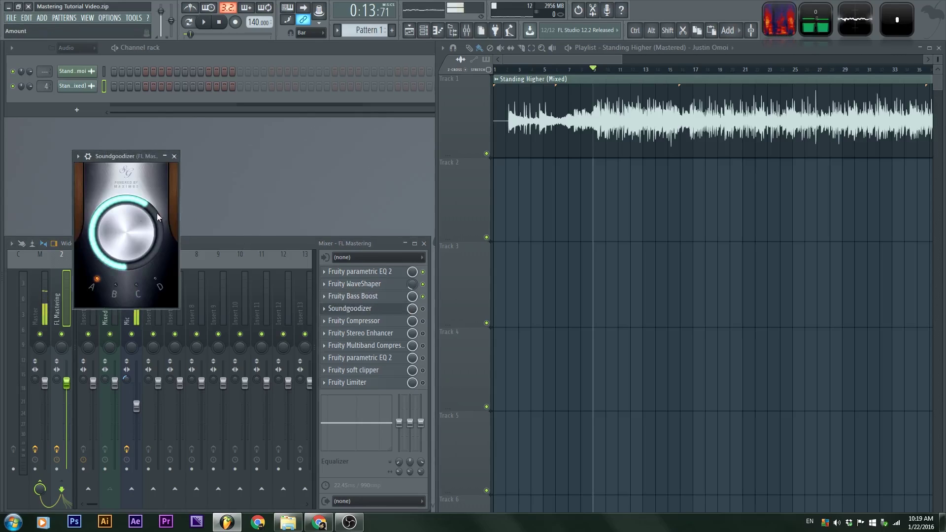
left_click_drag(112, 169, 230, 94)
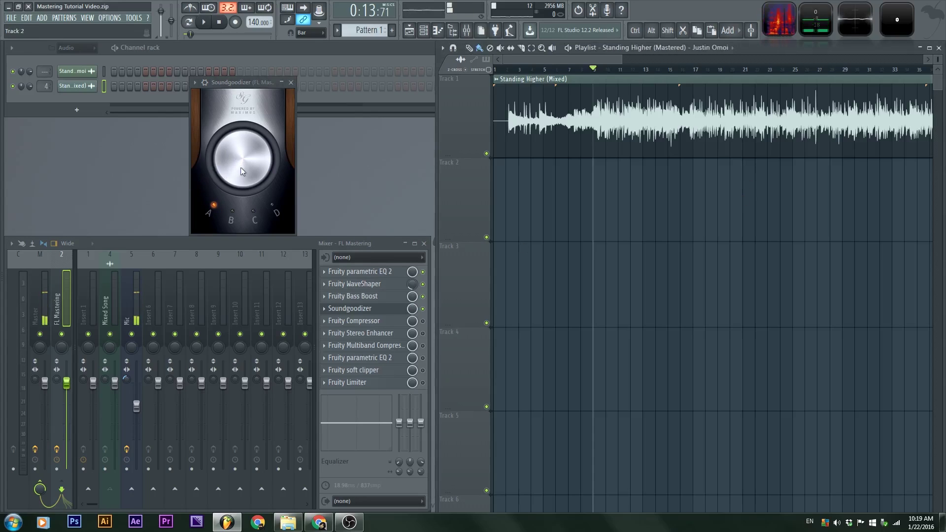
key("space")
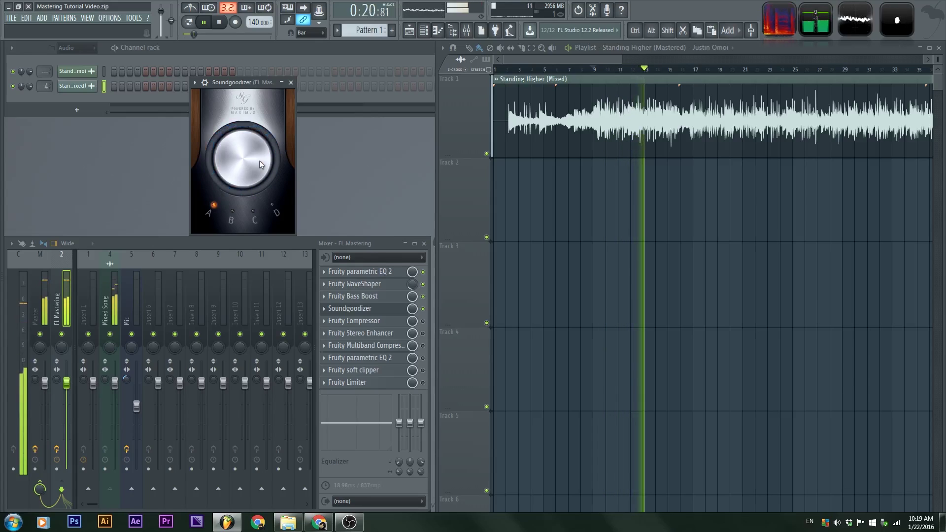
key("space")
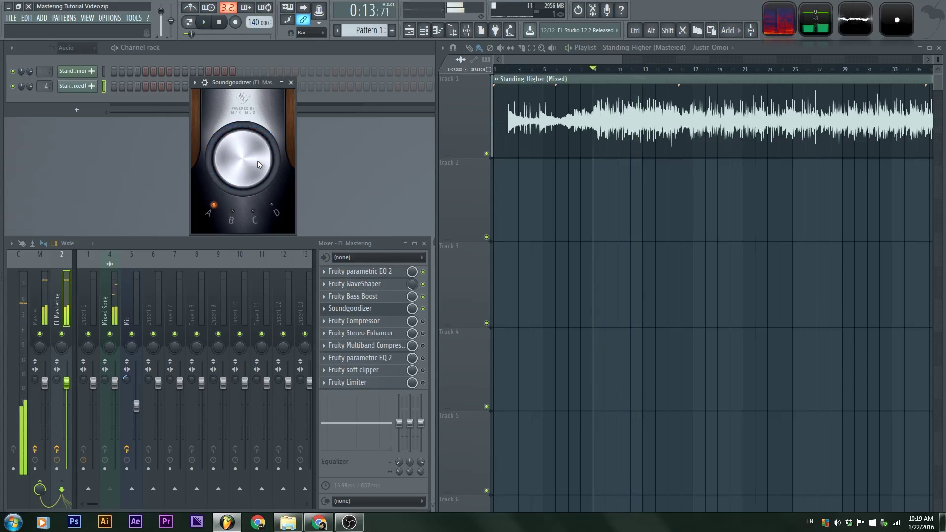
Raise the Soundgoodizer amount to about a quarter in mode A, fine-tuning it while playing the song from about 0:13, and stop.
left_click_drag(235, 178, 235, 173)
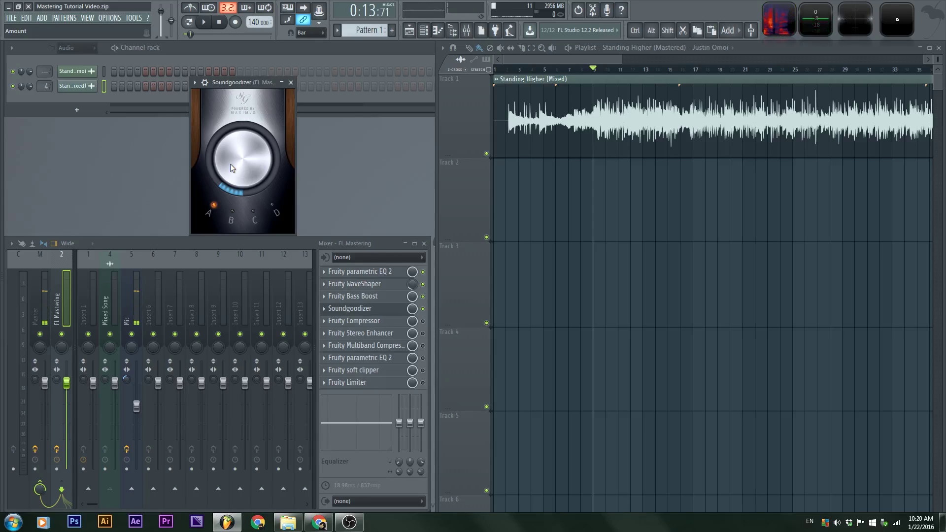
left_click_drag(229, 163, 221, 143)
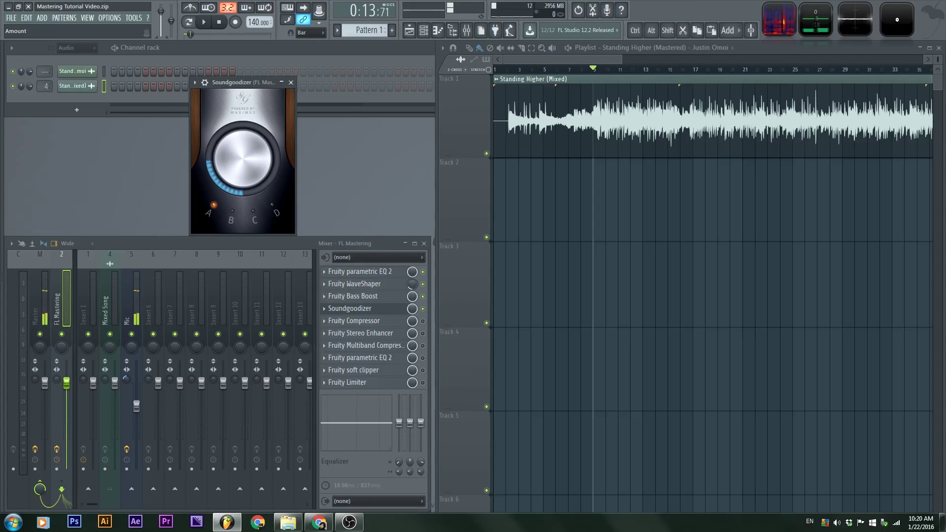
mouse_move(221, 143)
left_mouse_down()
mouse_move(220, 129)
mouse_move(222, 161)
left_mouse_up()
key("space")
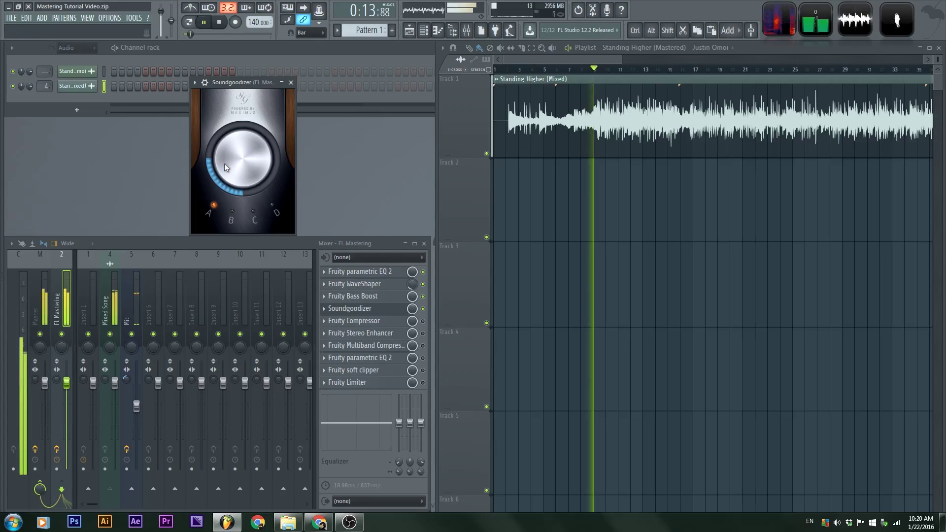
mouse_move(223, 164)
left_mouse_down()
mouse_move(224, 192)
mouse_move(223, 166)
left_mouse_up()
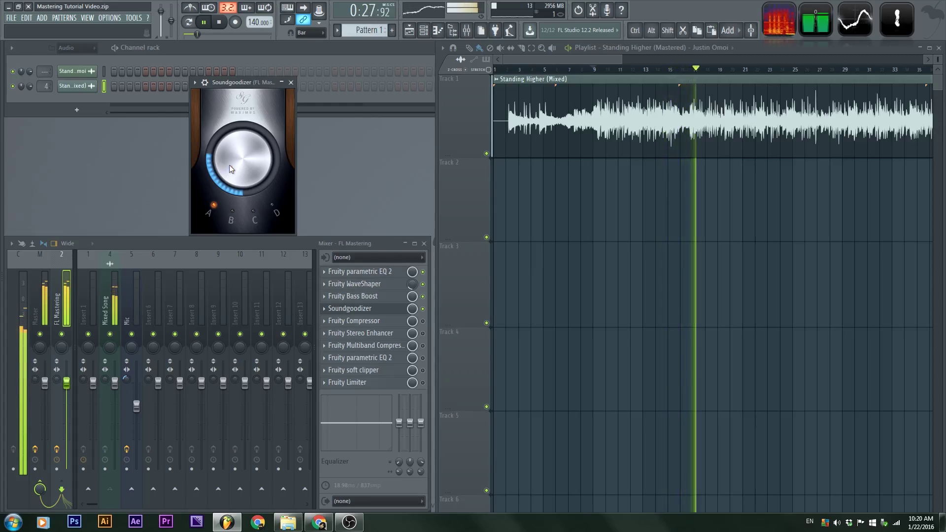
key("space")
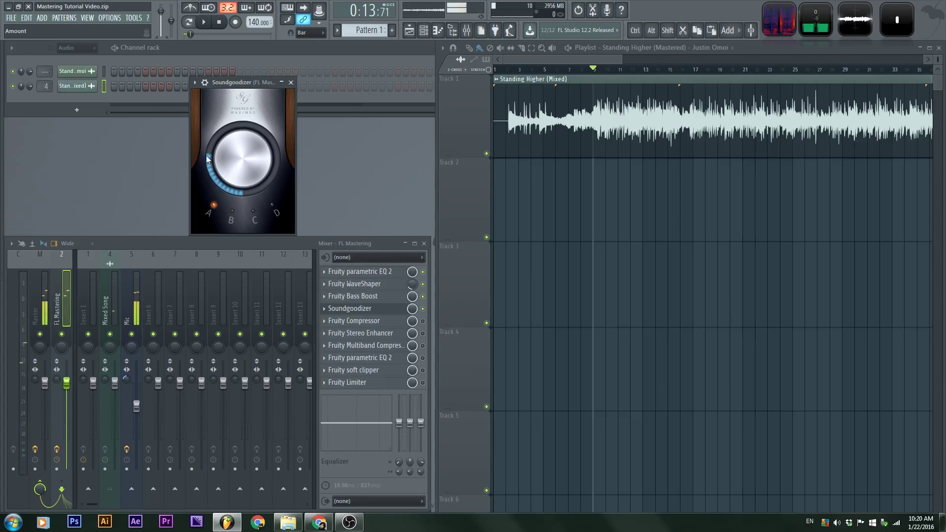
left_click(381, 311)
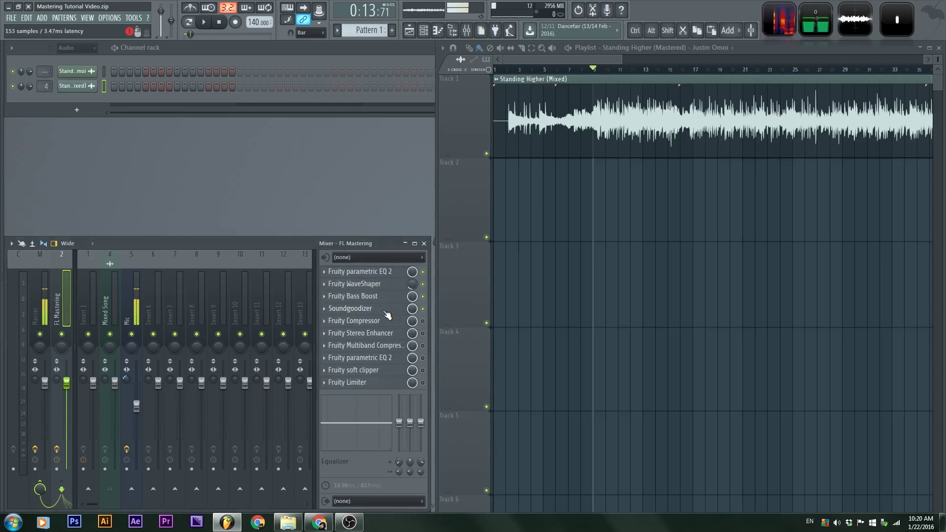
left_click(365, 309)
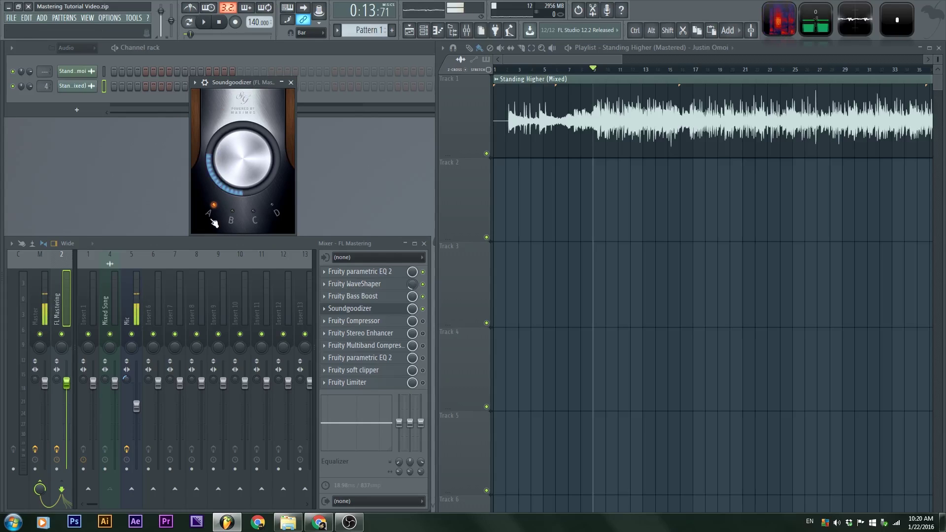
Open the Mic track's Soundgoodizer, reduce its amount from full to about a tenth, and close it.
left_click(128, 299)
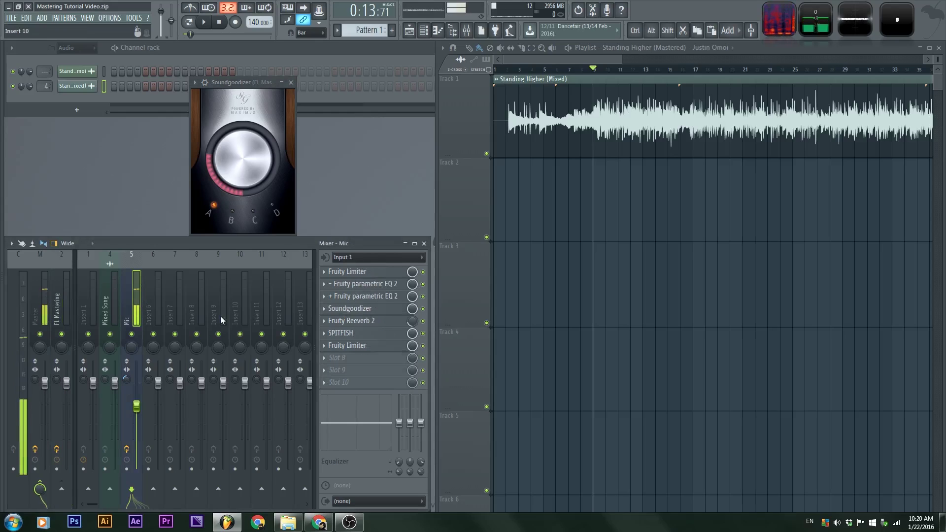
left_click(351, 308)
left_click_drag(121, 285, 133, 259)
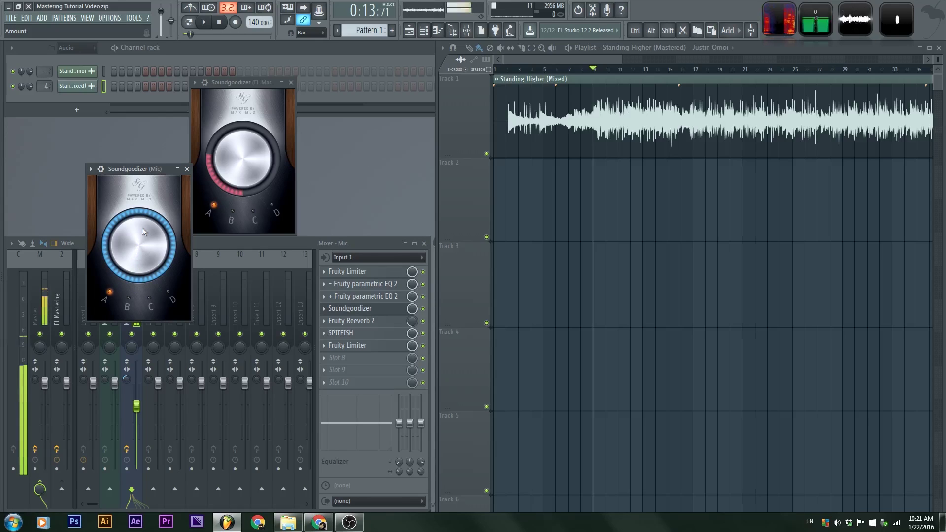
left_click_drag(142, 226, 142, 295)
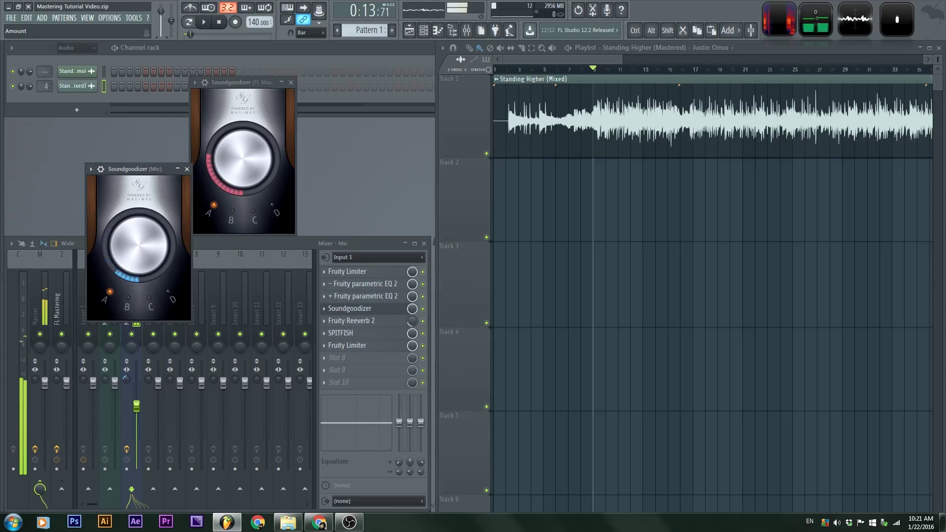
left_click(350, 308)
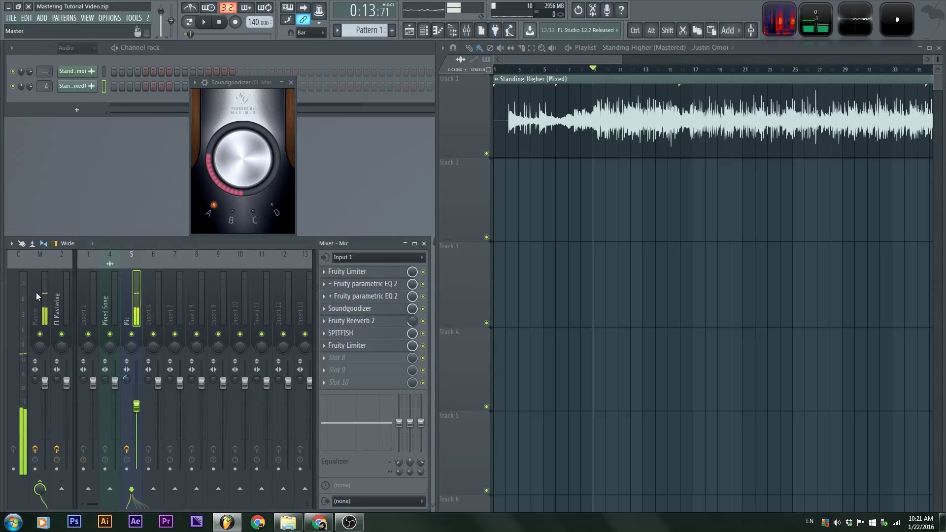
Select the FL Mastering mixer track again to return to its effect chain.
left_click(56, 310)
left_click(44, 306)
left_click(62, 303)
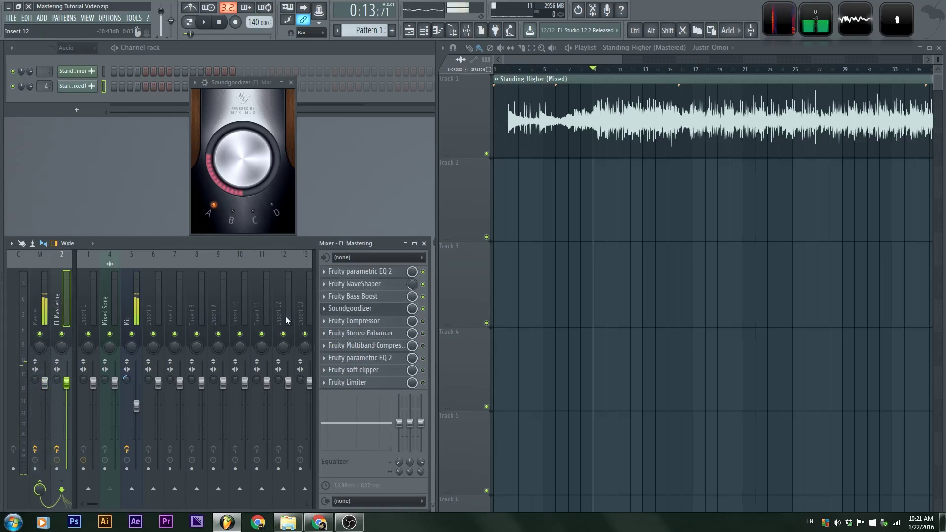
Close the Soundgoodizer and place the full-size Wave Candy level meter over the playlist.
left_click(397, 310)
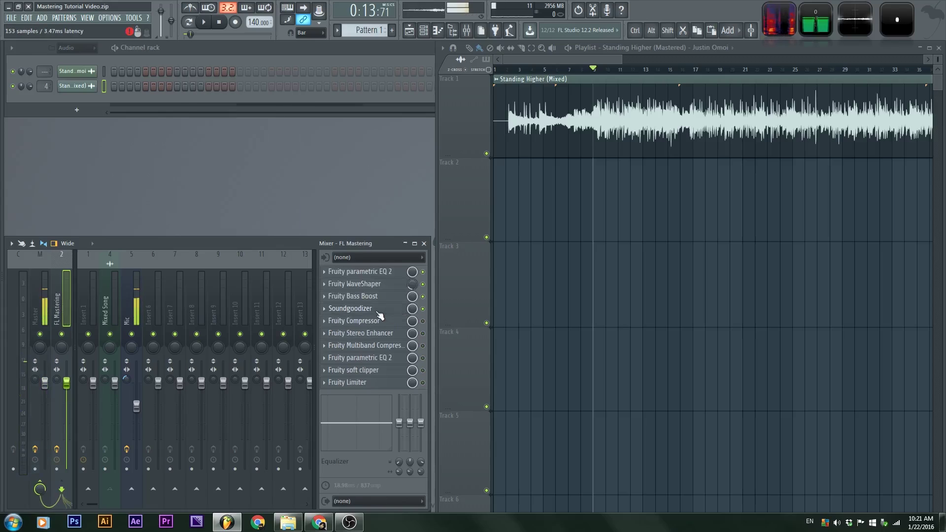
left_click(817, 17)
left_click_drag(722, 221, 543, 266)
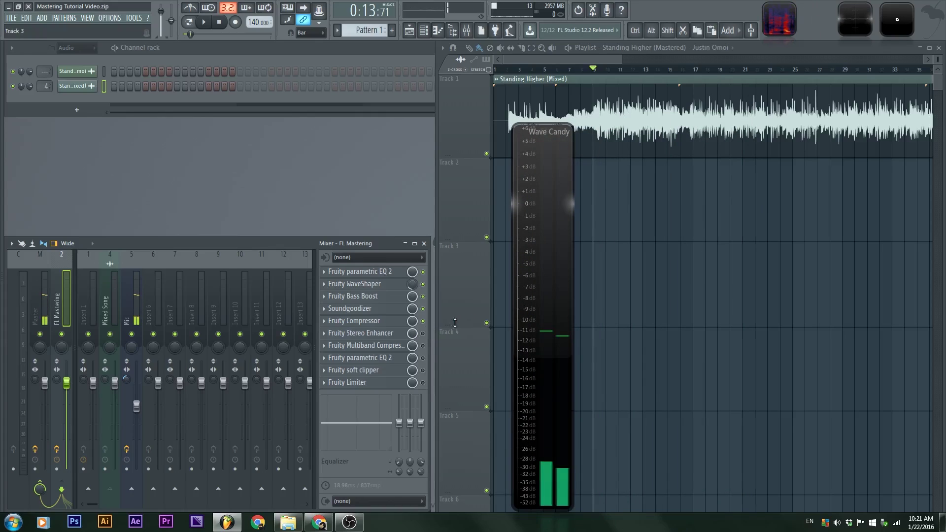
right_click(546, 309)
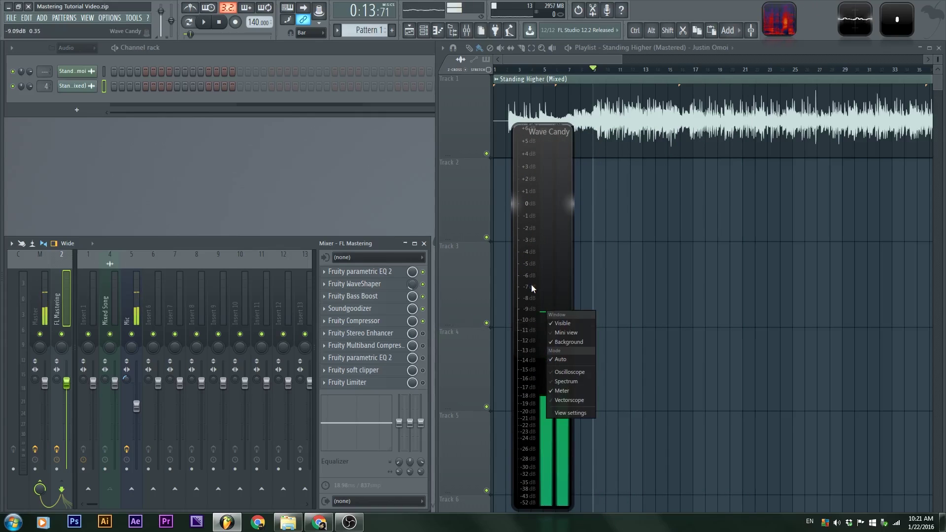
left_click(533, 290)
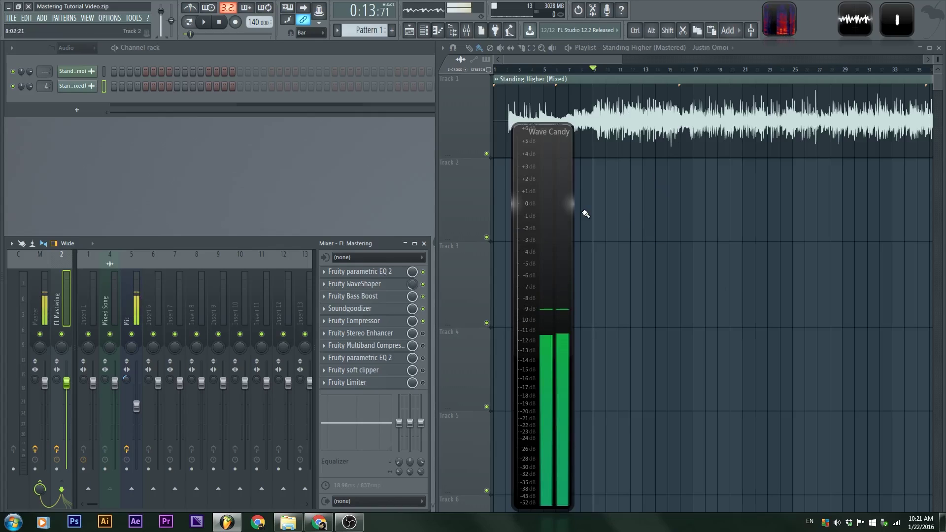
Play the song twice from about 0:13, examining its peaks on the Wave Candy meter, and stop.
key("space")
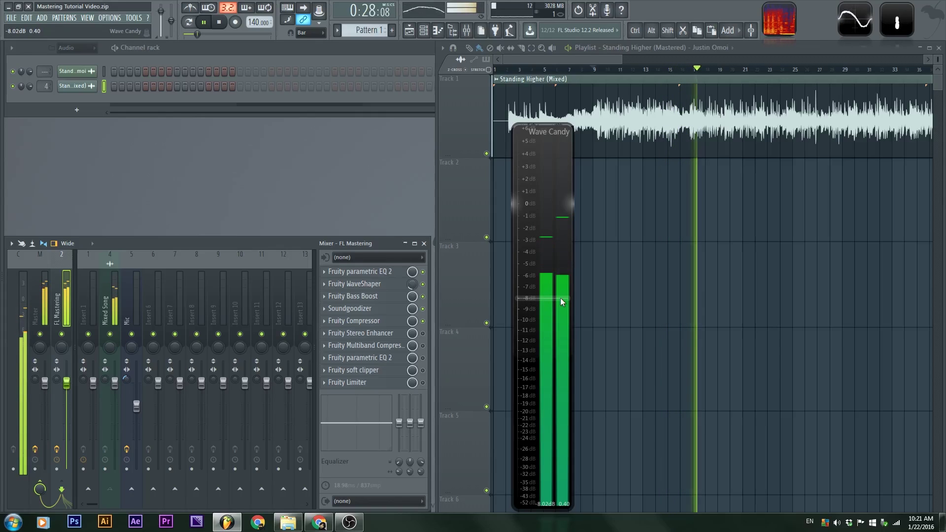
key("space")
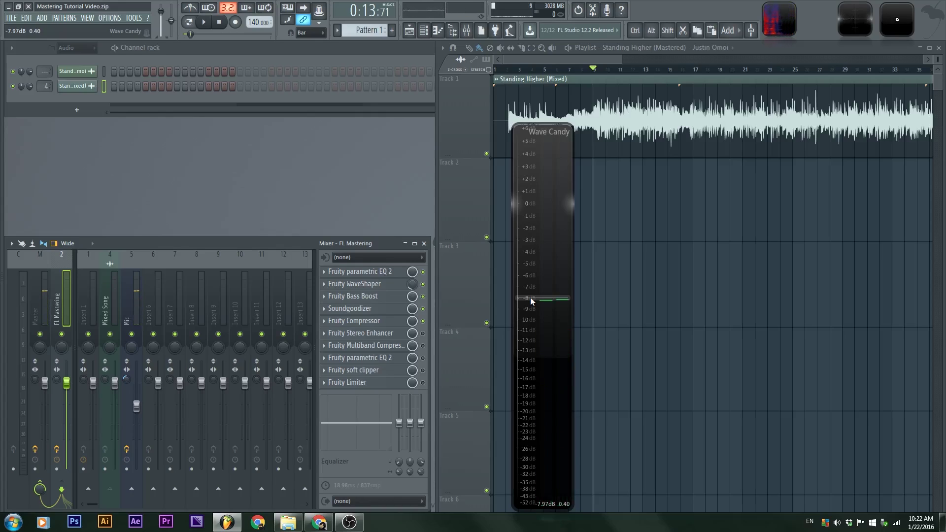
key("space")
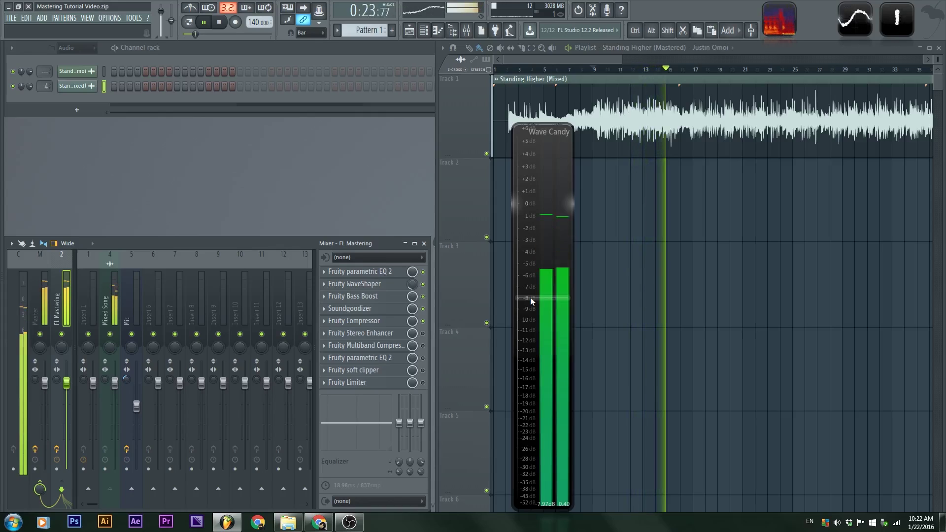
key("space")
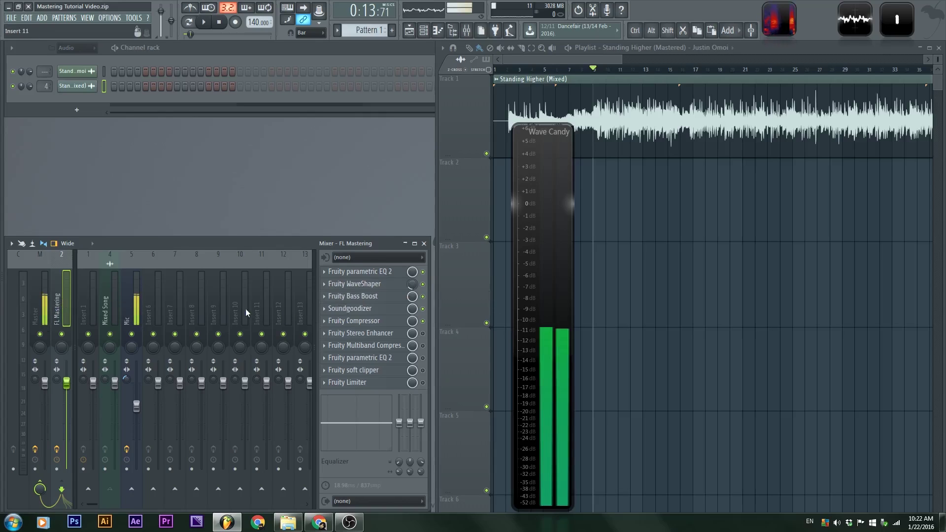
Open the FL Mastering track's Fruity Compressor and set its threshold to -6.0 dB and ratio to 2.0:1.
left_click(389, 322)
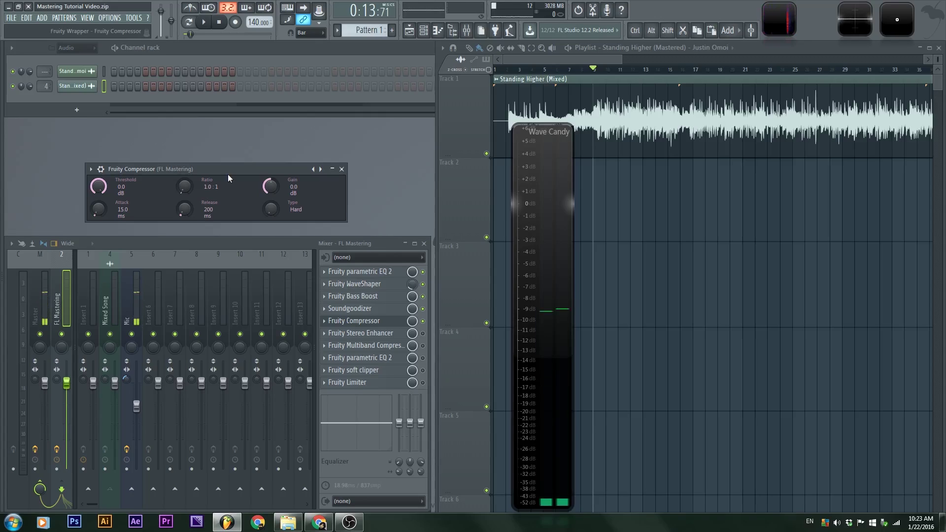
left_click_drag(215, 173, 253, 140)
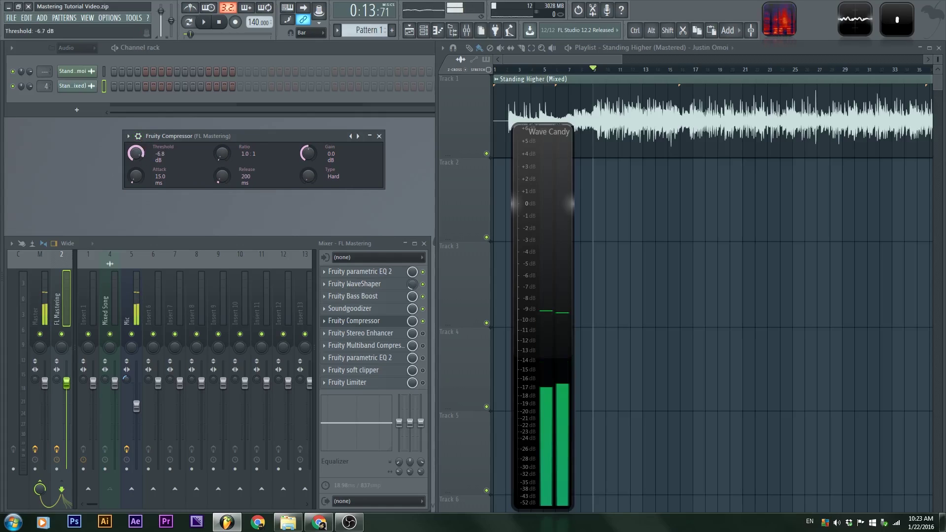
left_click_drag(136, 153, 136, 162)
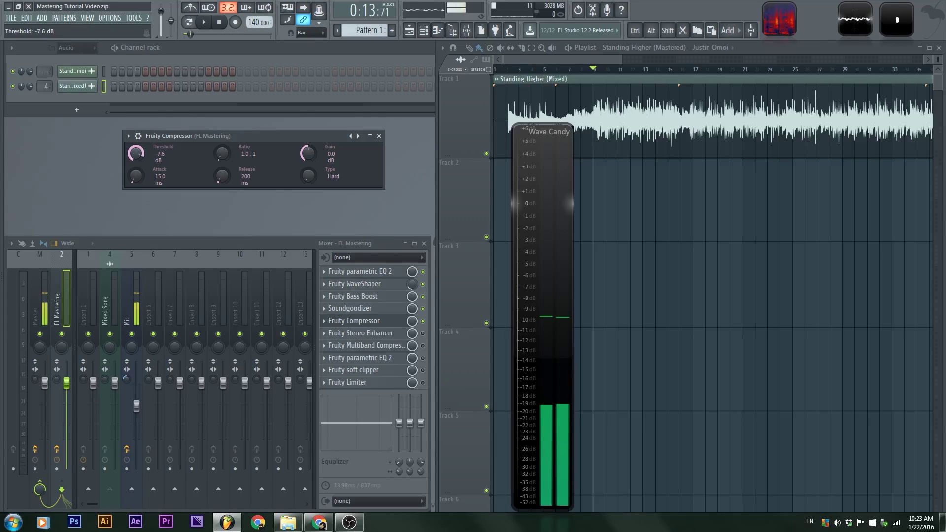
left_click_drag(136, 153, 136, 151)
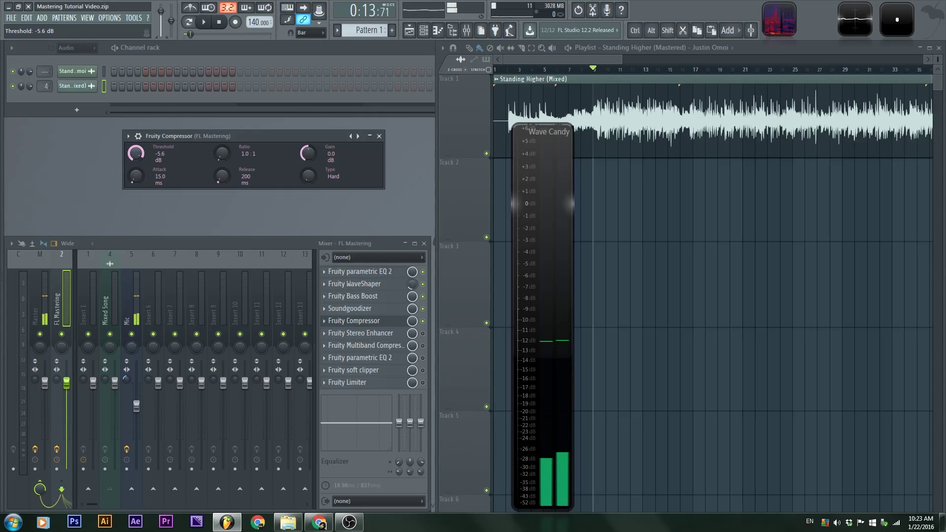
left_click_drag(136, 153, 136, 155)
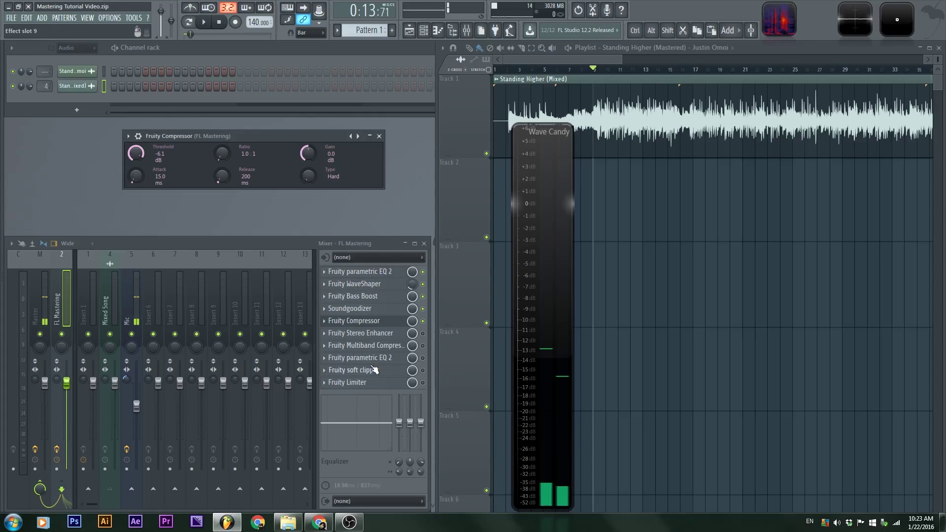
left_click_drag(260, 136, 240, 139)
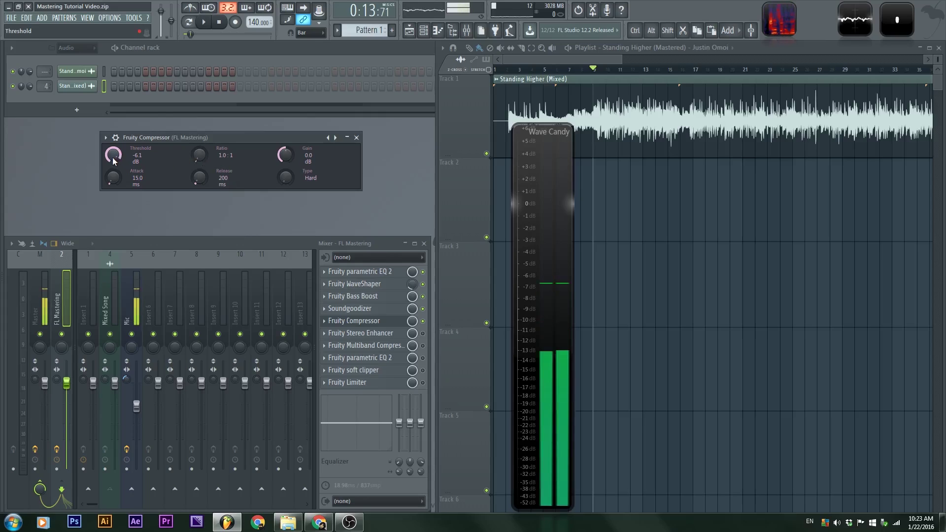
left_click_drag(111, 155, 112, 153)
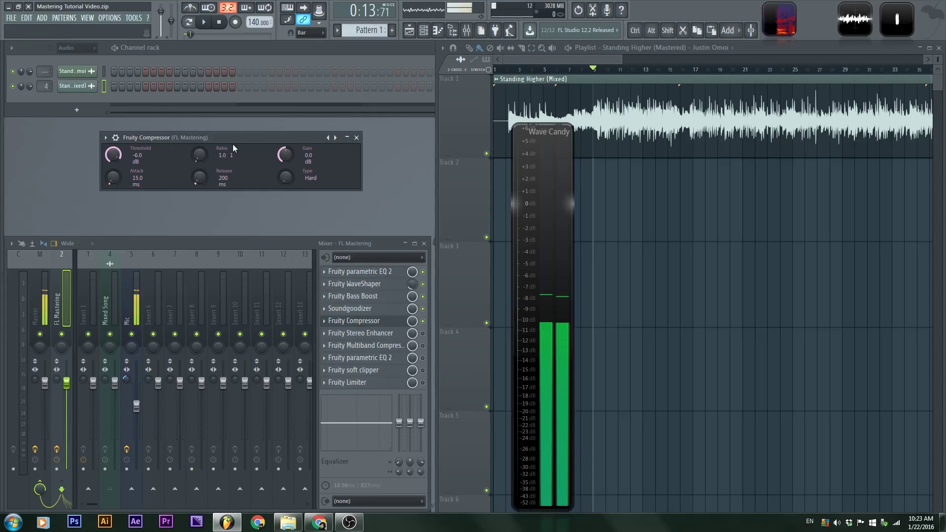
left_click_drag(199, 155, 199, 151)
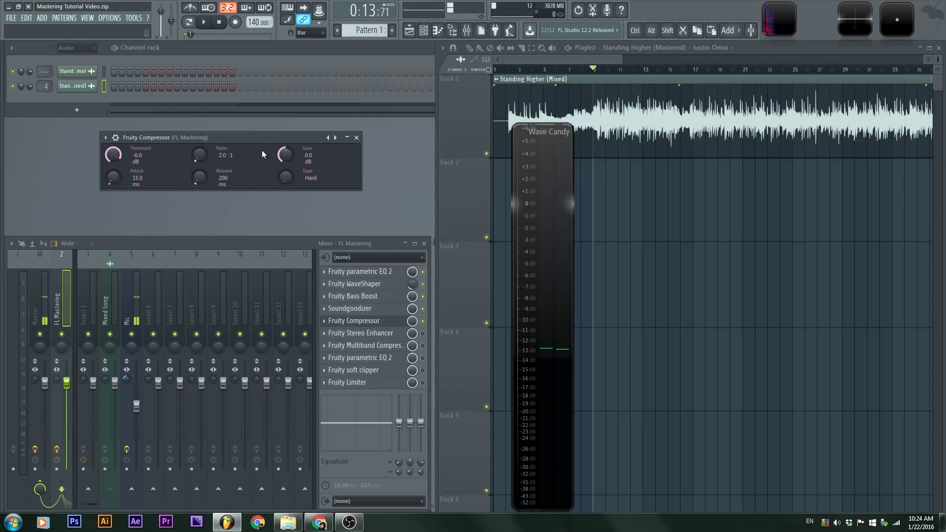
mouse_move(191, 159)
left_mouse_down()
mouse_move(191, 125)
mouse_move(199, 158)
left_mouse_up()
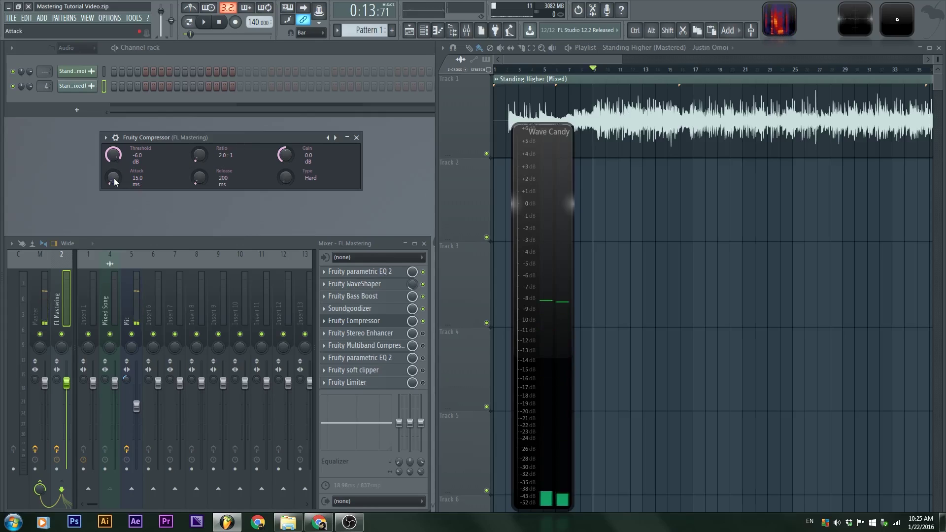
Try other attack and release times on the compressor, including a 400 ms attack, and restore 15.0 ms attack and 200 ms release.
left_click_drag(114, 180, 113, 118)
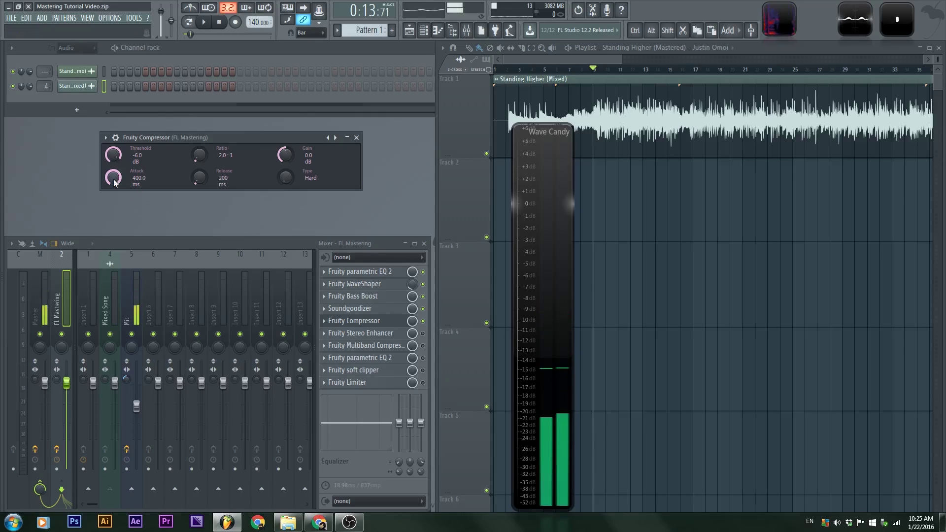
mouse_move(113, 181)
left_mouse_down()
mouse_move(114, 249)
mouse_move(109, 176)
left_mouse_up()
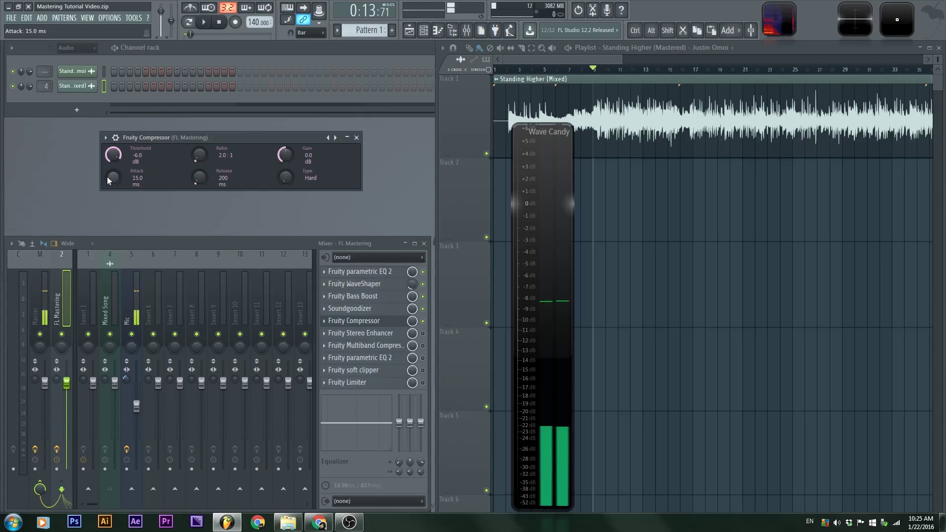
left_click_drag(114, 180, 114, 188)
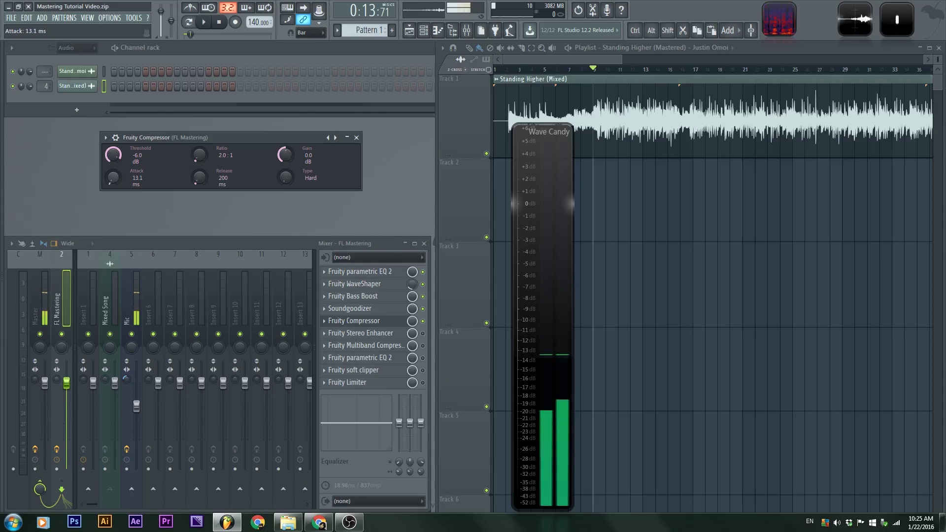
left_click_drag(114, 183, 115, 181)
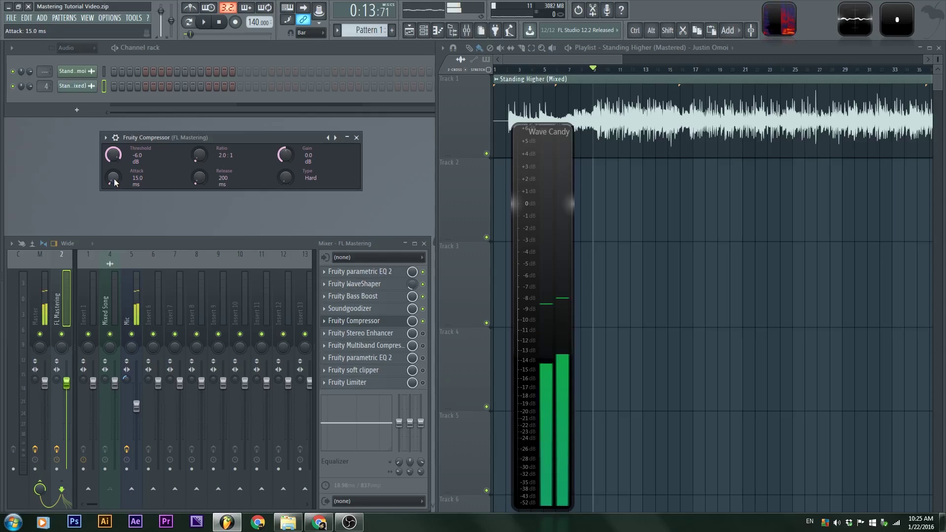
left_click_drag(115, 182, 114, 178)
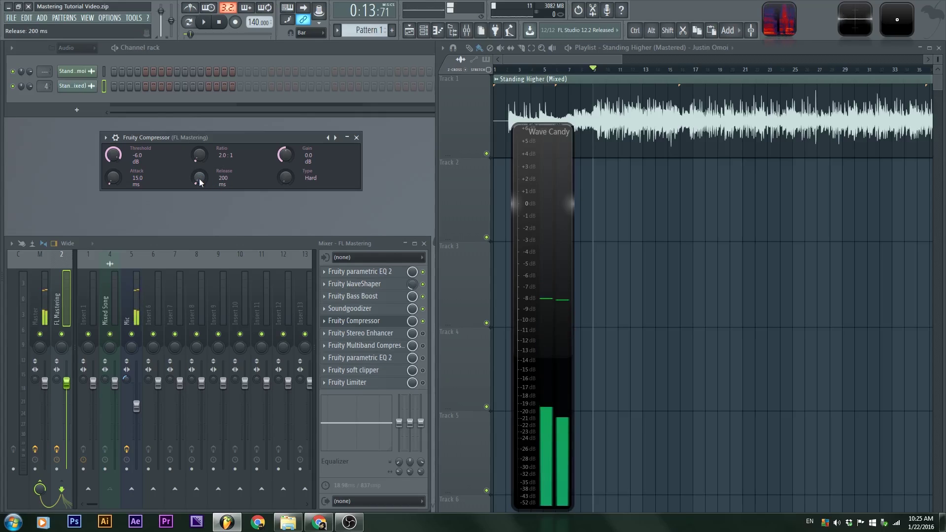
left_click_drag(200, 182, 200, 207)
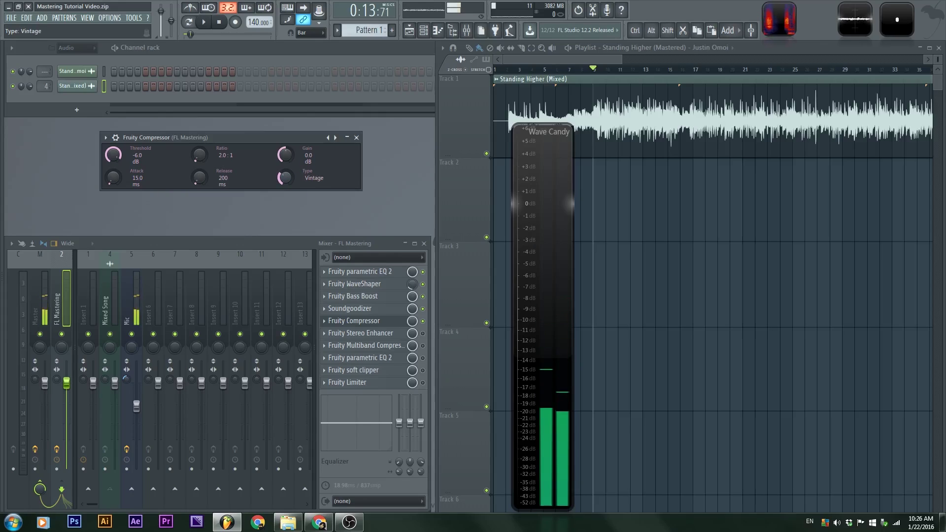
Cycle through the compressor's knee types, such as Vintage, Vintage/R and Hard/R, and set the type to Medium/R.
left_click_drag(285, 178, 286, 153)
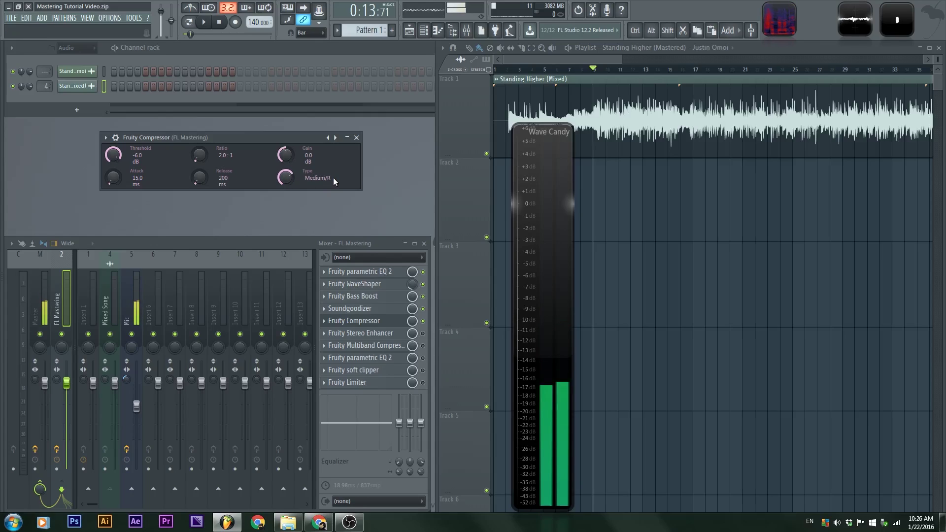
left_click_drag(284, 183, 284, 174)
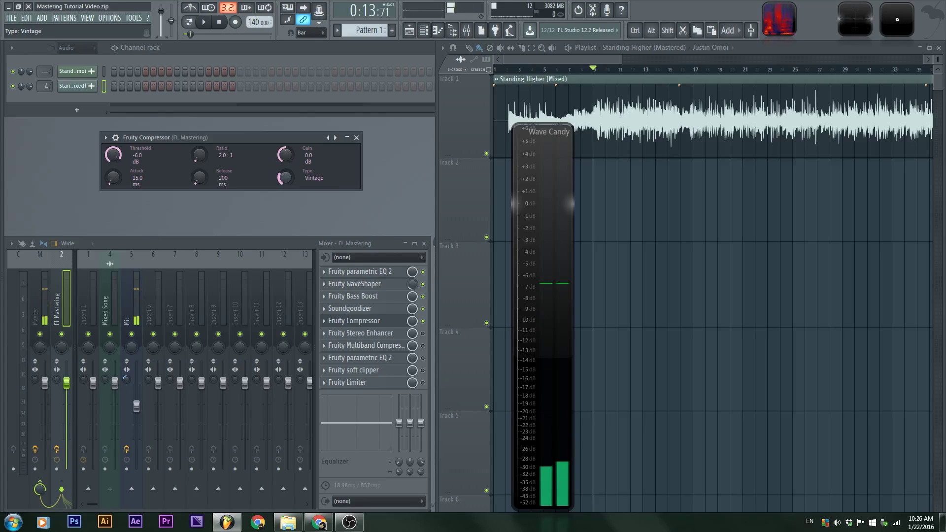
left_click_drag(284, 175, 285, 180)
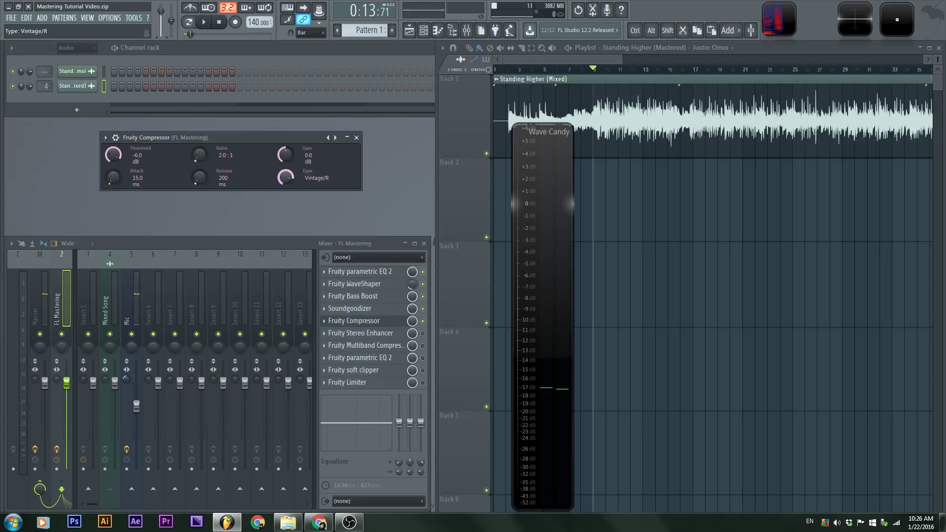
left_click_drag(284, 175, 285, 180)
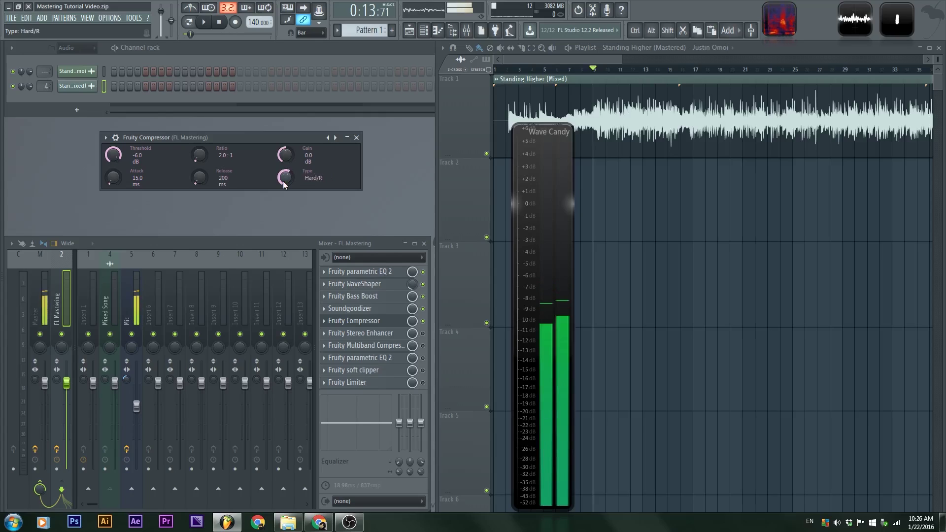
left_click_drag(284, 176, 285, 183)
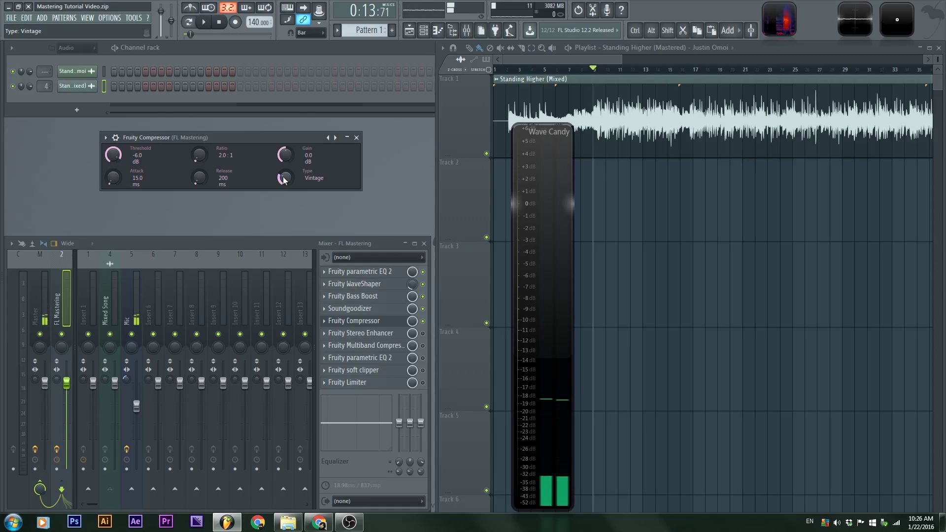
mouse_move(284, 180)
left_mouse_down()
mouse_move(296, 185)
mouse_move(285, 180)
left_mouse_up()
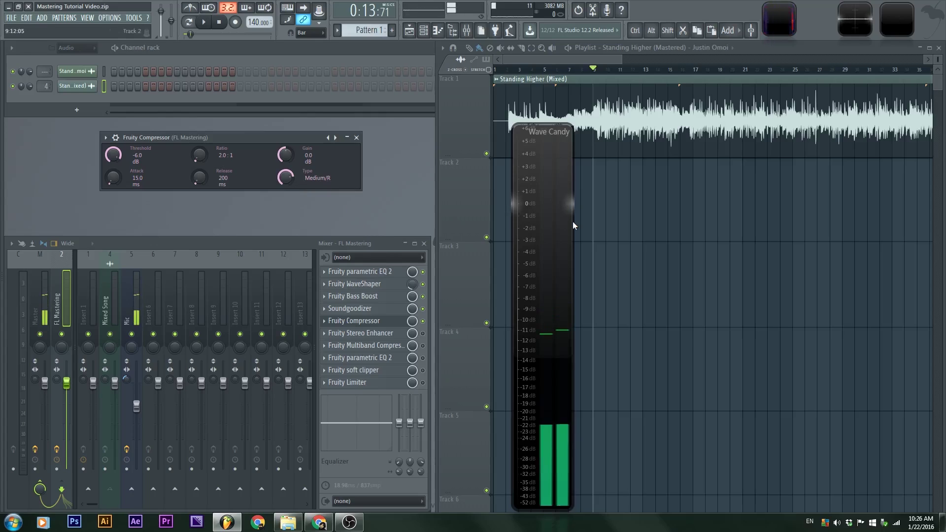
Shift the Wave Candy meter slightly and play the song from about 0:13 to check the compressed level, and stop.
left_click_drag(552, 226, 541, 221)
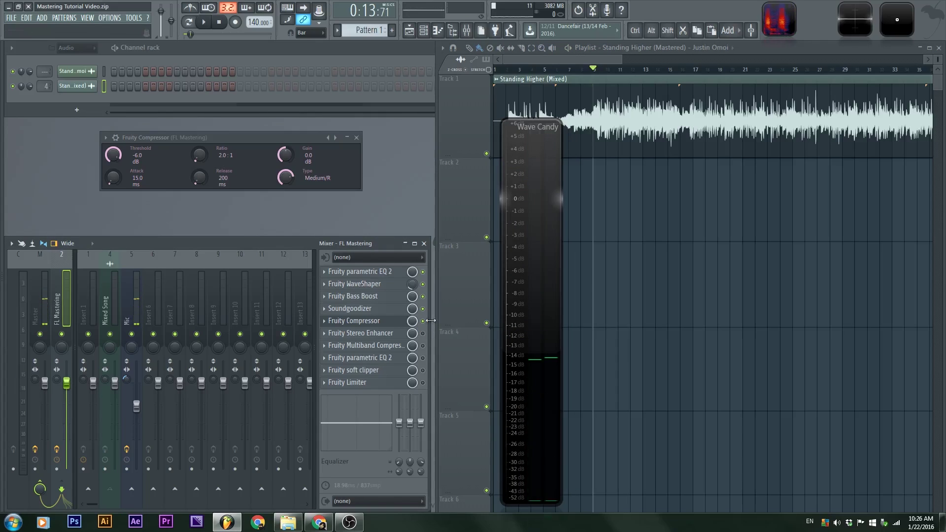
key("space")
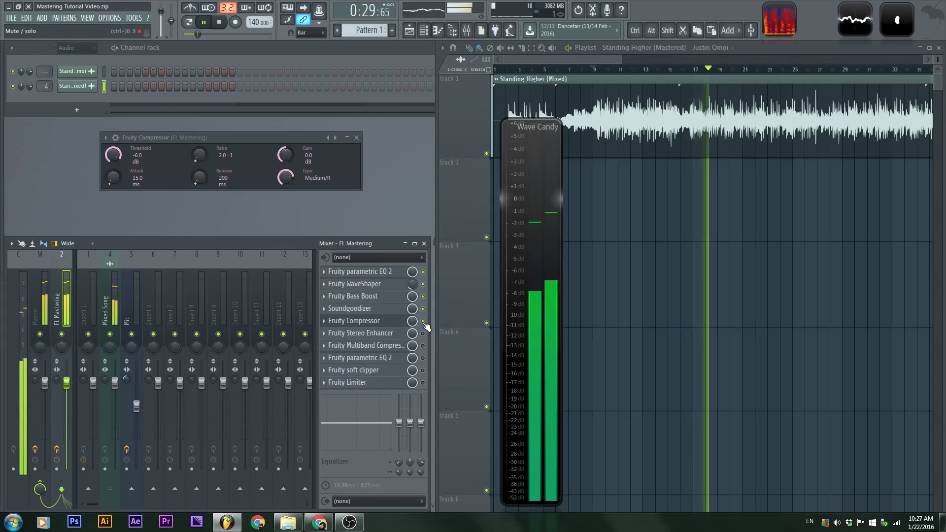
key("space")
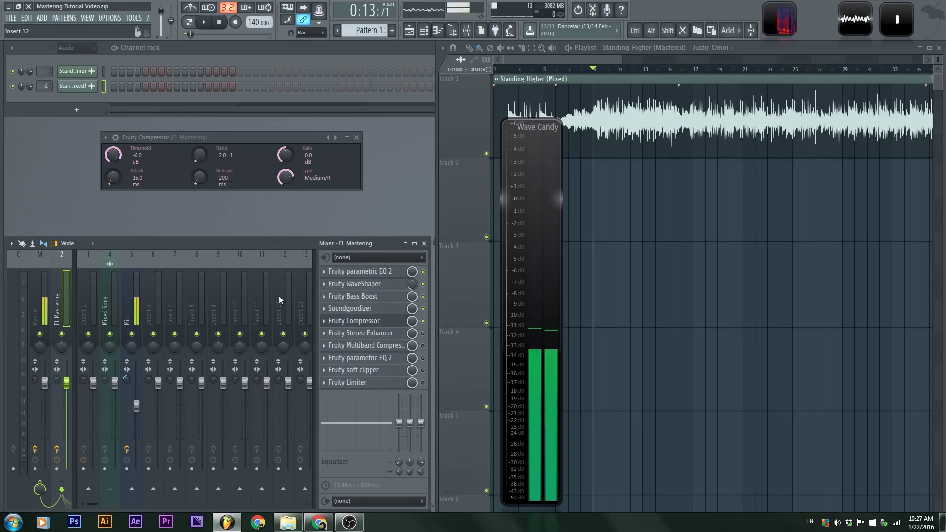
Audition the song with the compressor threshold lowered to -60.0 dB, restore it to -6.0 dB, and play again for comparison.
left_click_drag(123, 155, 122, 196)
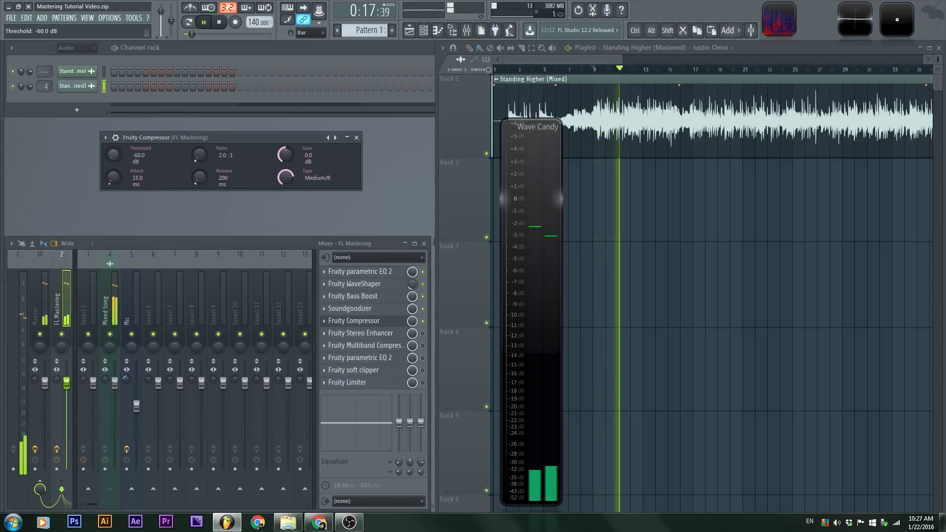
key("space")
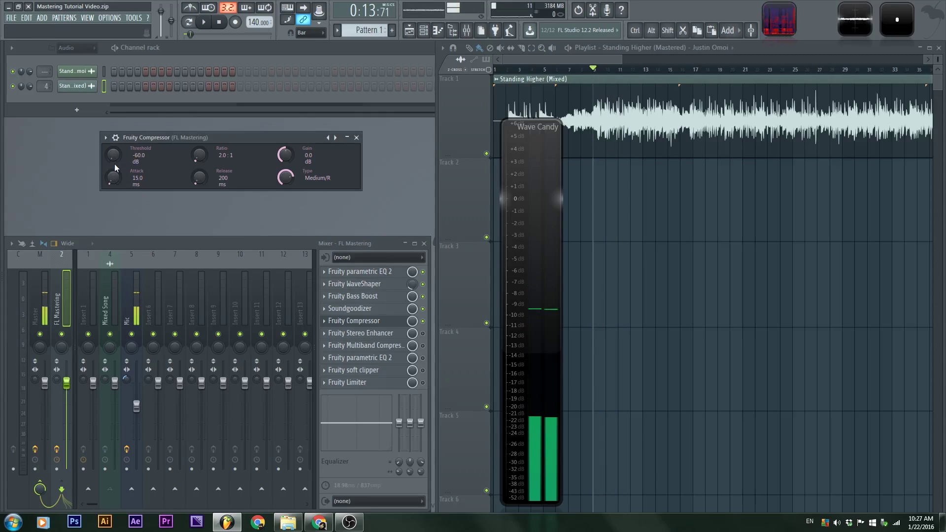
mouse_move(115, 157)
left_mouse_down()
mouse_move(115, 106)
mouse_move(116, 160)
left_mouse_up()
key("space")
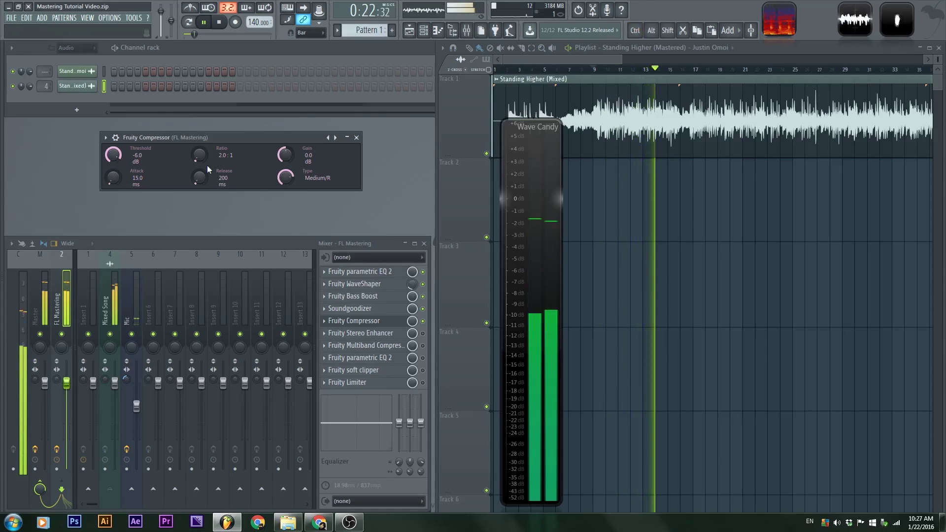
Toggle the Fruity Compressor for comparison, stop playback, lower its threshold to -6.8 dB, and close it.
left_click(423, 322)
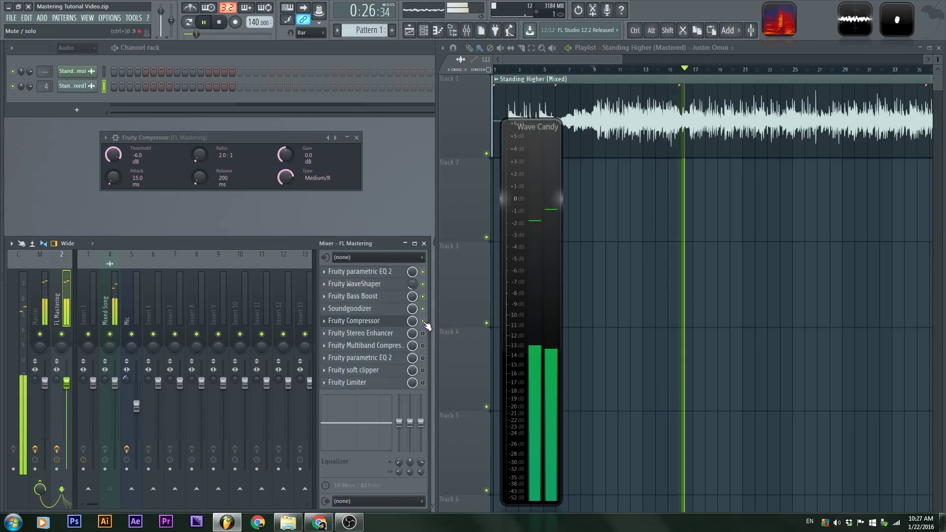
key("space")
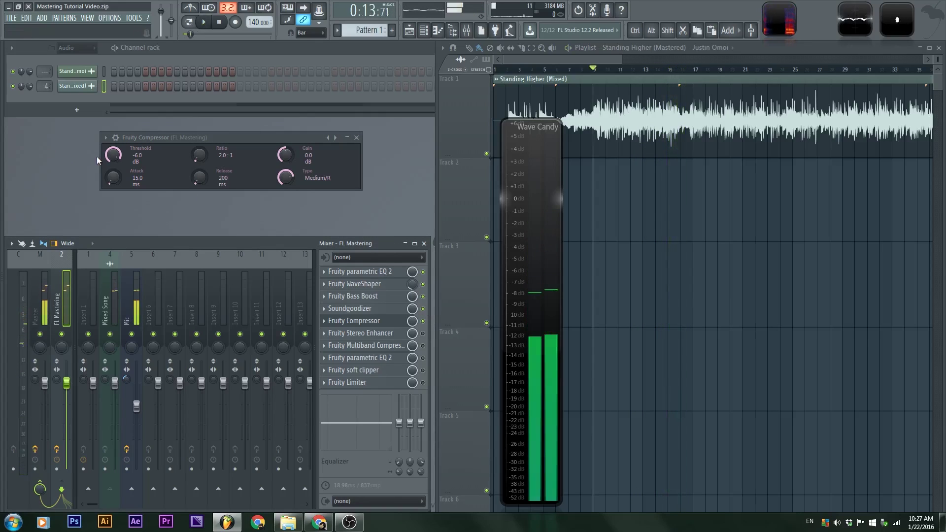
left_click_drag(114, 156, 114, 161)
left_click_drag(199, 141, 197, 139)
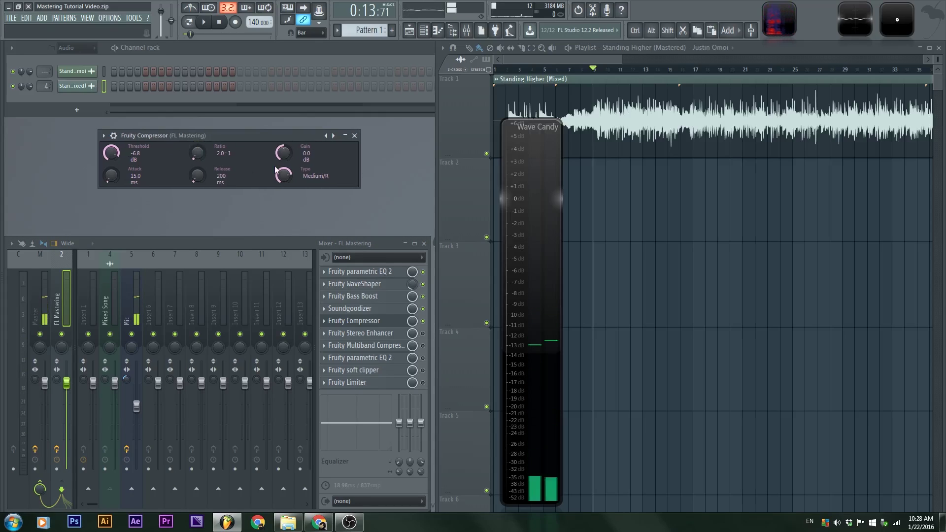
left_click(356, 136)
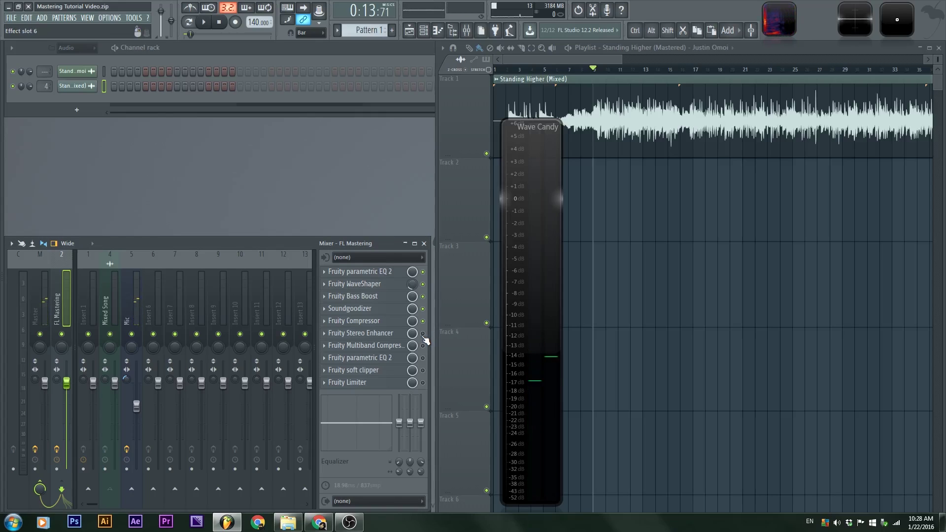
Open the Fruity Stereo Enhancer, place it above the mixer, and show the Wave Candy vectorscope beside the level meter.
left_click(365, 334)
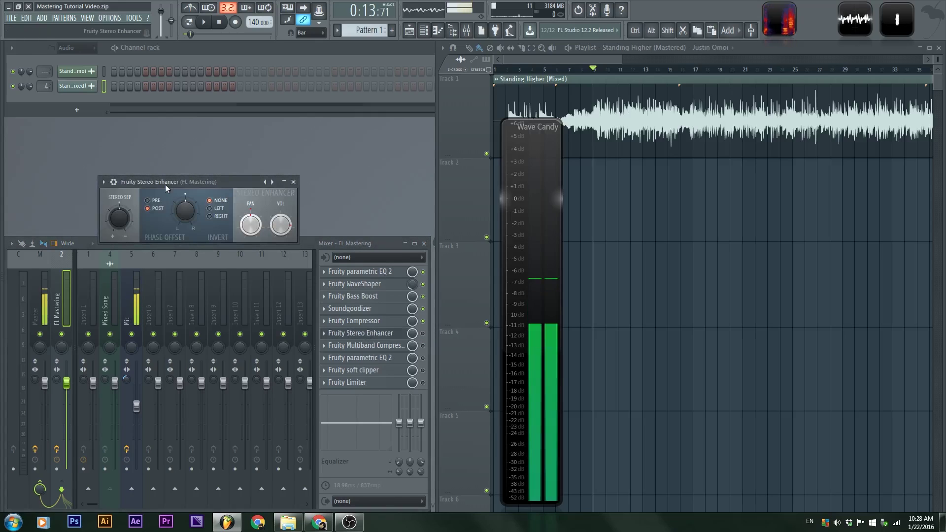
left_click_drag(165, 184, 263, 165)
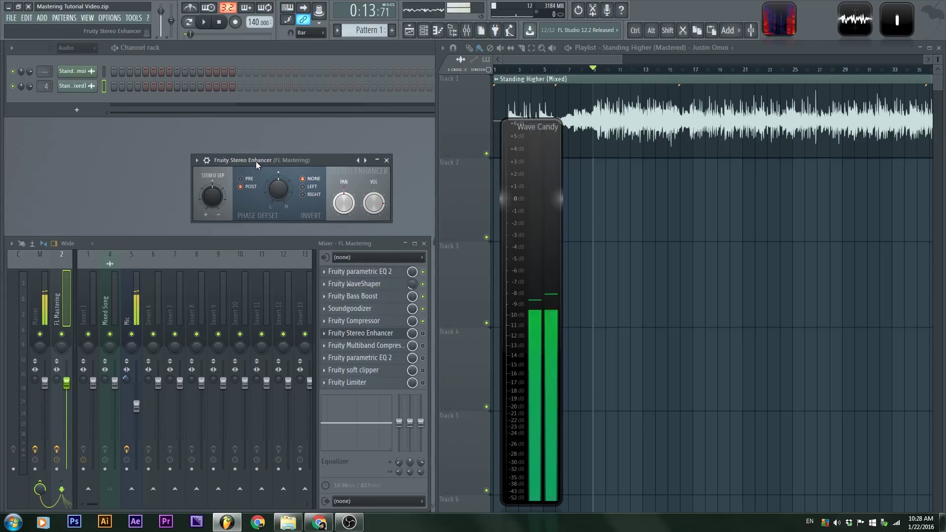
left_click(898, 22)
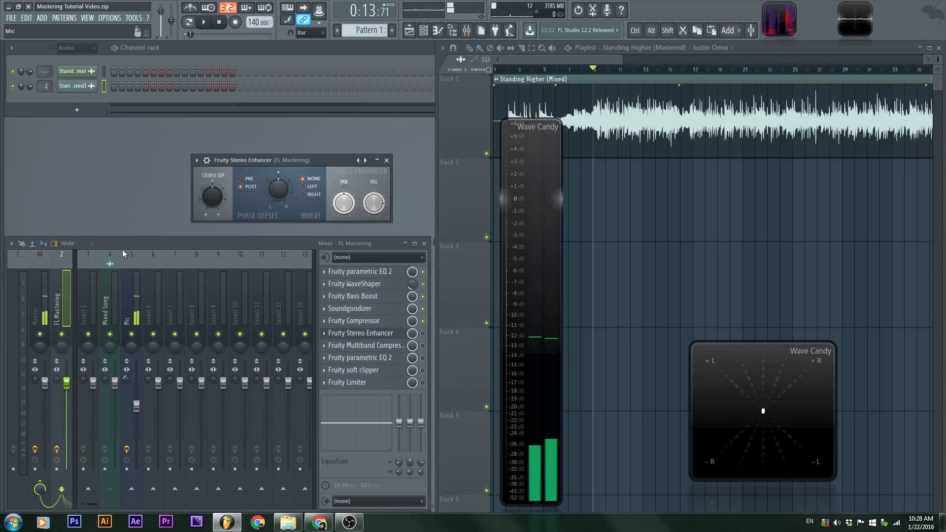
left_click_drag(297, 165, 242, 153)
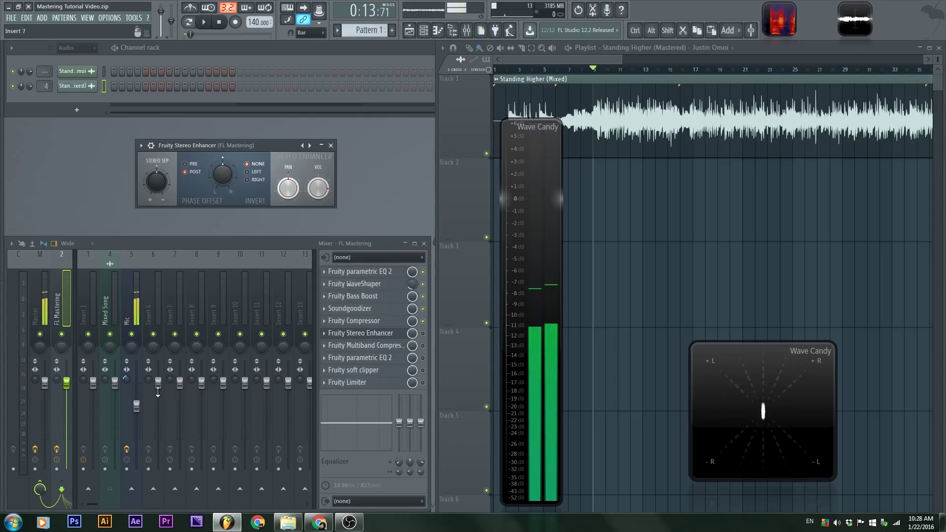
Vary the Mic track's stereo separation, including 28% separated, while watching the vectorscope, and return to the FL Mastering track.
left_click(126, 382)
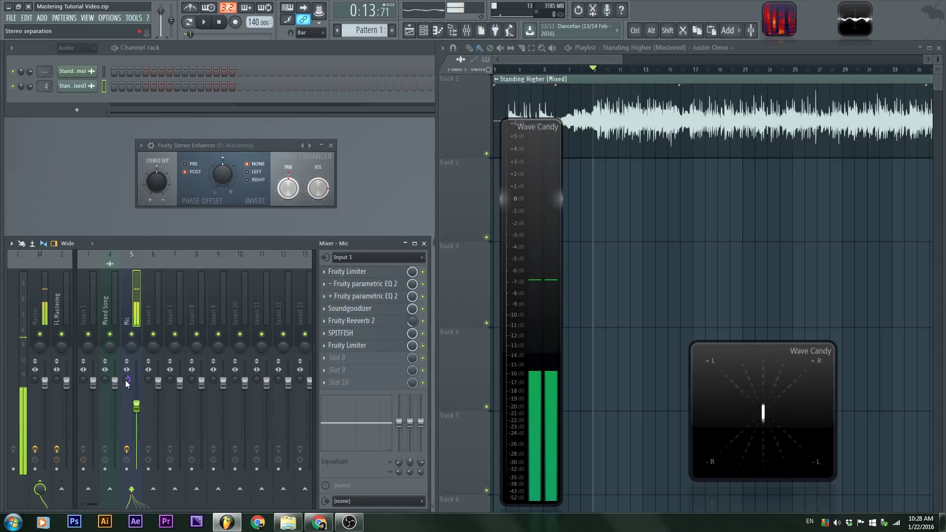
left_click_drag(126, 379, 127, 394)
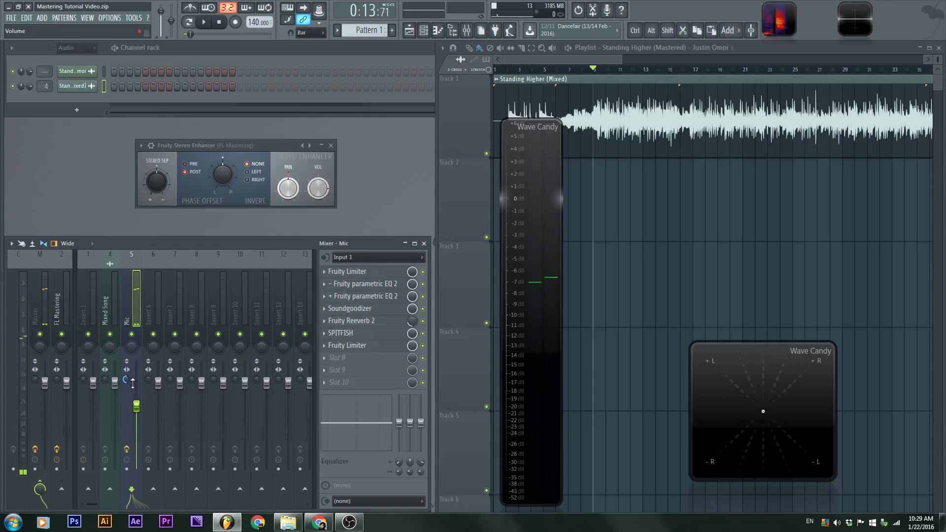
left_click_drag(127, 380, 126, 372)
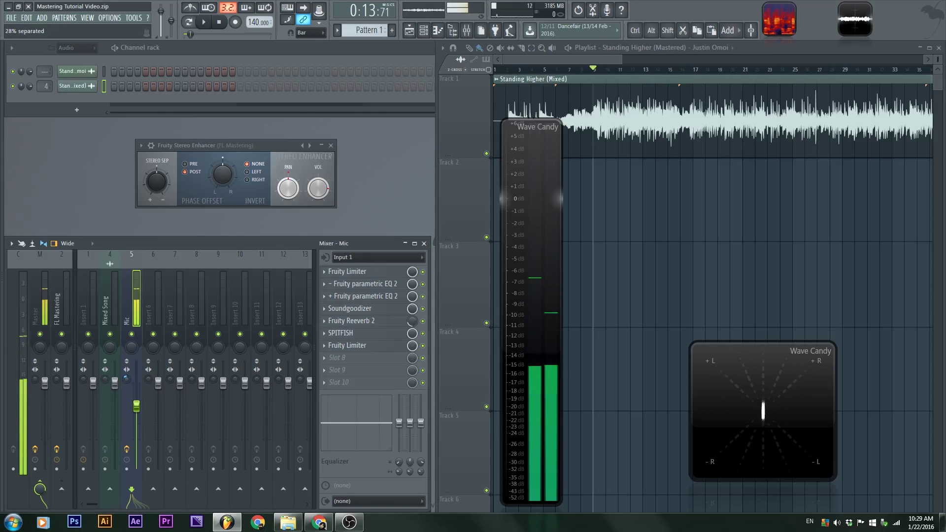
left_click(113, 294)
left_click(160, 297)
left_click(140, 302)
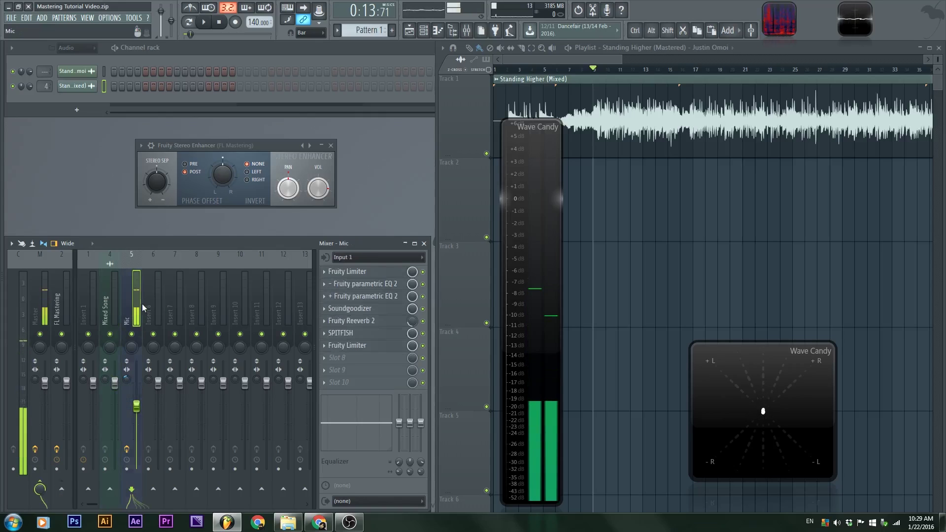
left_click(60, 297)
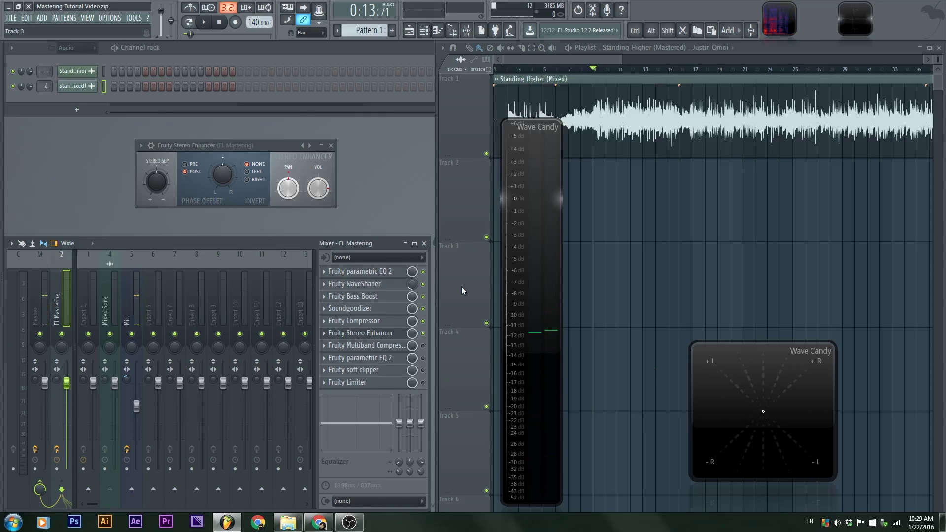
Try the Fruity Stereo Enhancer's stereo separation at 36% right and reset it to its default.
left_click(365, 333)
left_click(365, 333)
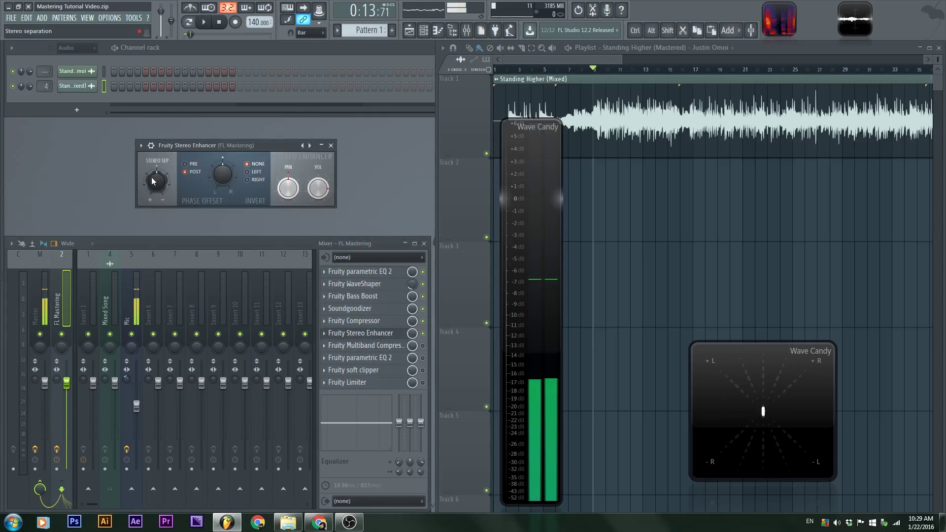
mouse_move(162, 181)
left_mouse_down()
mouse_move(162, 189)
mouse_move(162, 170)
mouse_move(161, 192)
mouse_move(162, 163)
mouse_move(161, 172)
left_mouse_up()
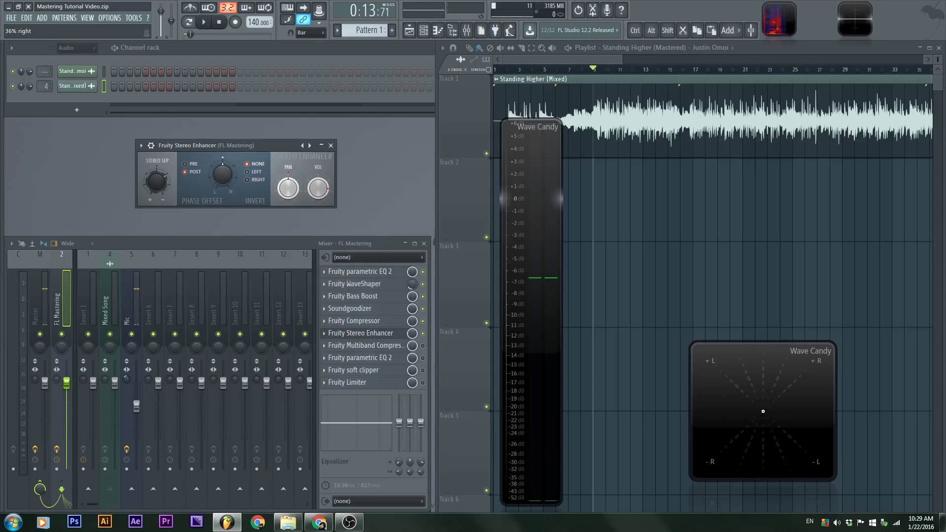
left_click(159, 182, "alt")
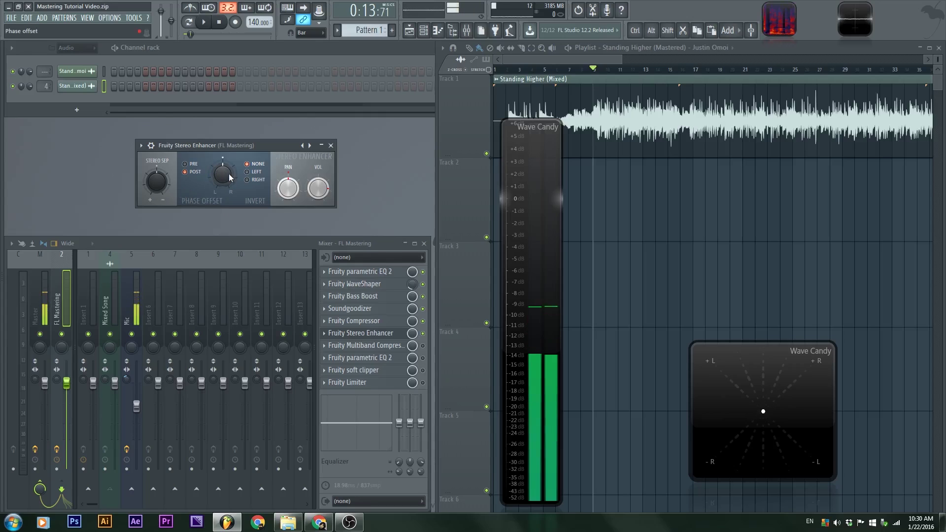
Adjust the Stereo Enhancer's phase offset, leave it at 0.0 ms, and play the song briefly from about 0:13.
mouse_move(213, 185)
left_mouse_down()
mouse_move(218, 176)
mouse_move(228, 186)
mouse_move(221, 177)
left_mouse_up()
key("space")
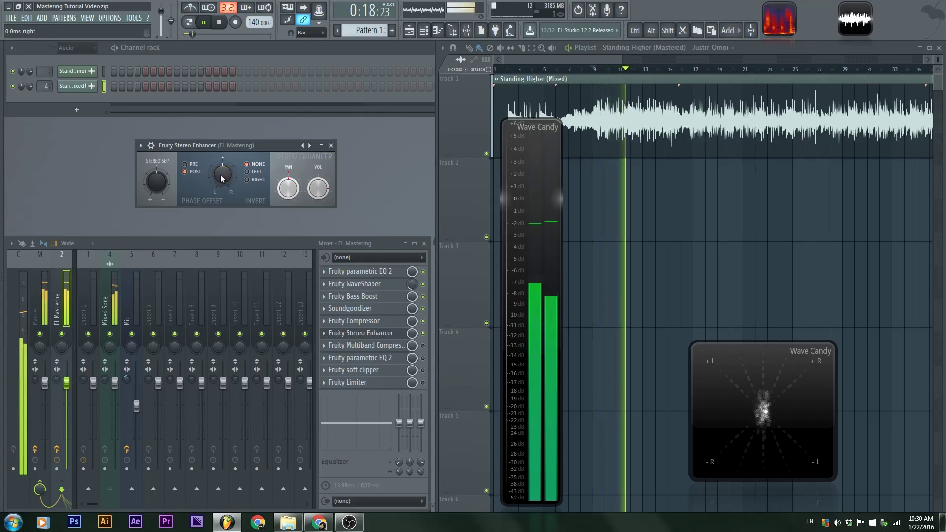
key("space")
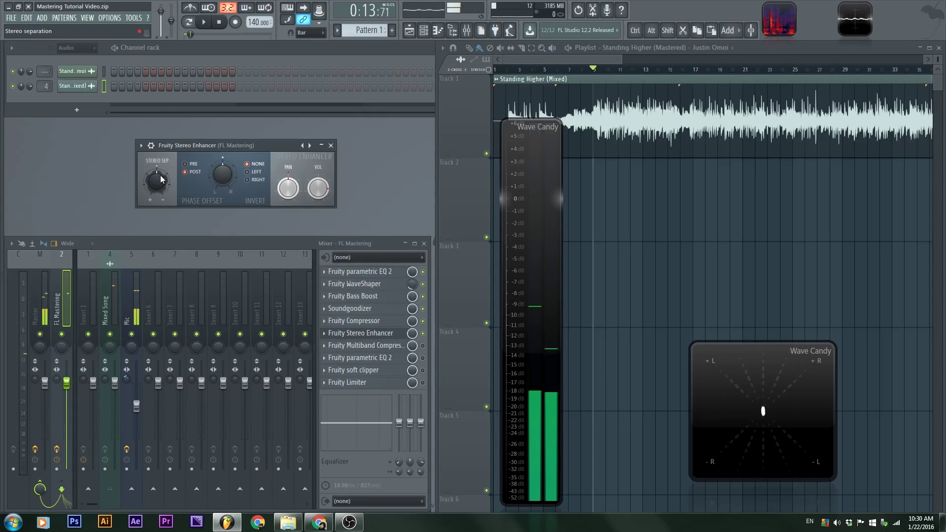
Audition the song while sweeping the stereo separation between 41% left and 100% right, comparing the vectorscope's width.
key("space")
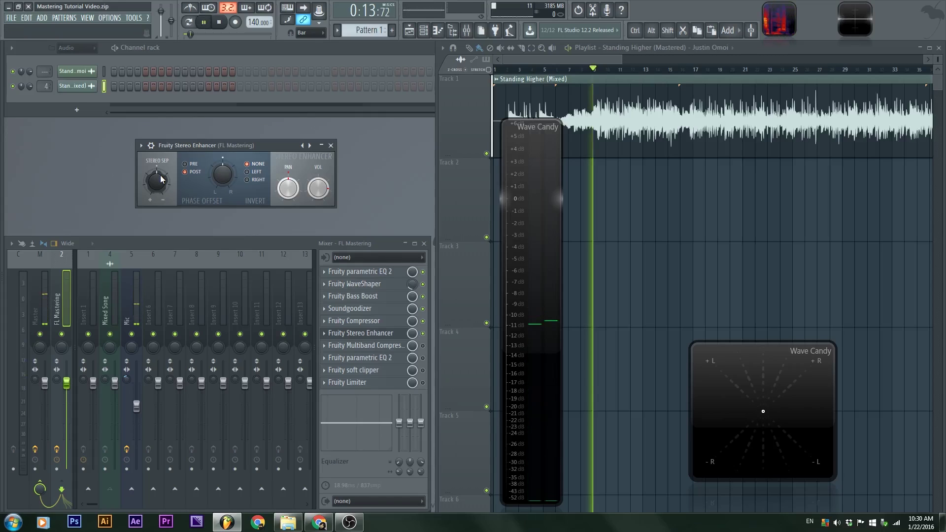
left_click_drag(161, 176, 161, 213)
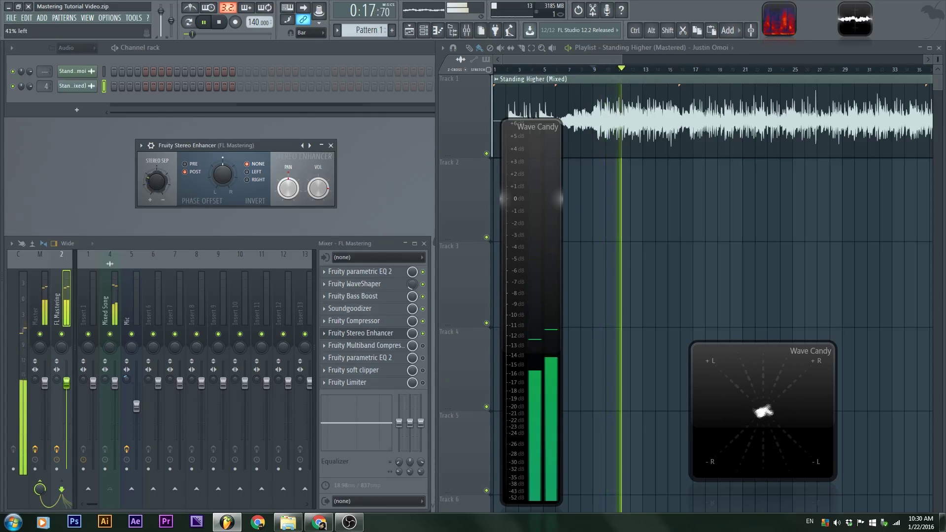
left_click_drag(161, 213, 160, 142)
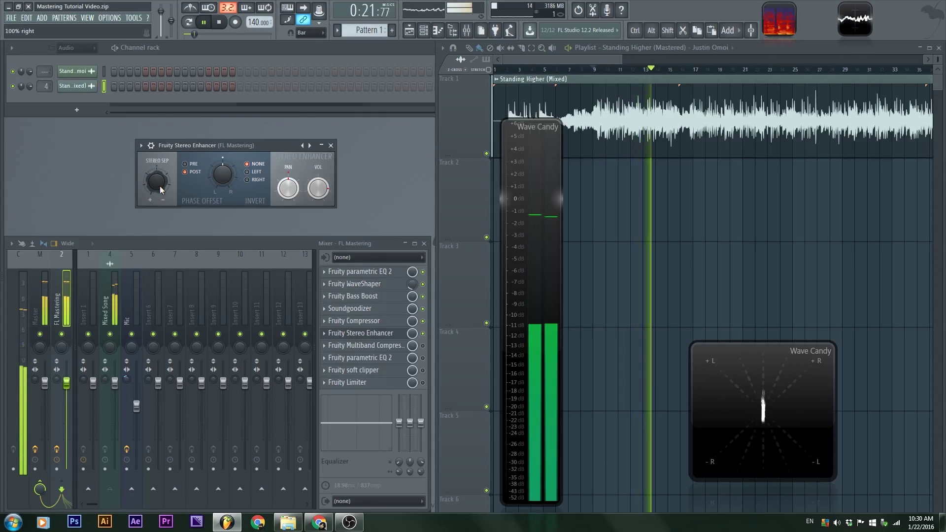
key("space")
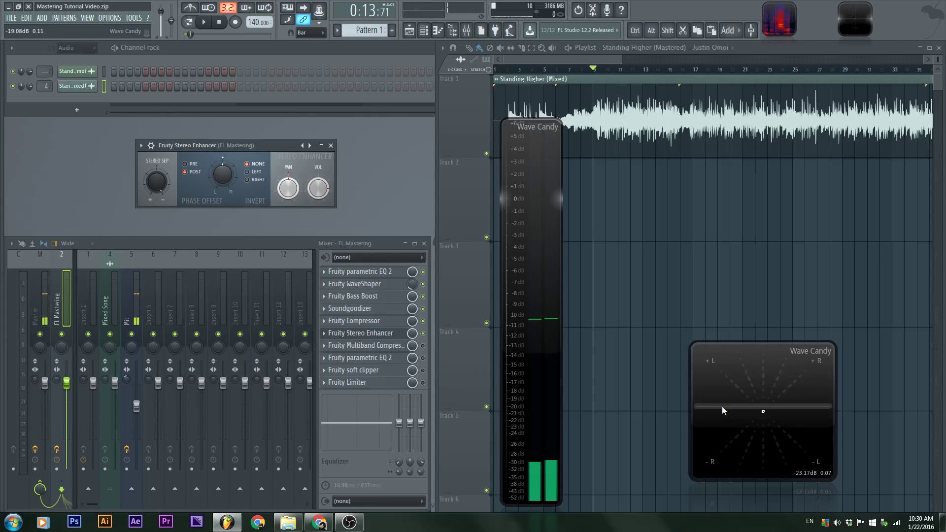
key("space")
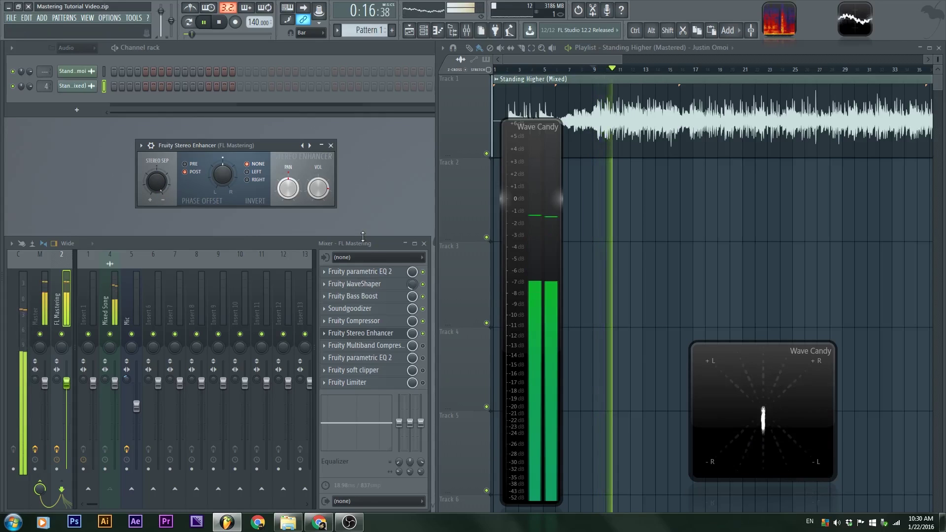
left_click_drag(160, 181, 160, 209)
key("space")
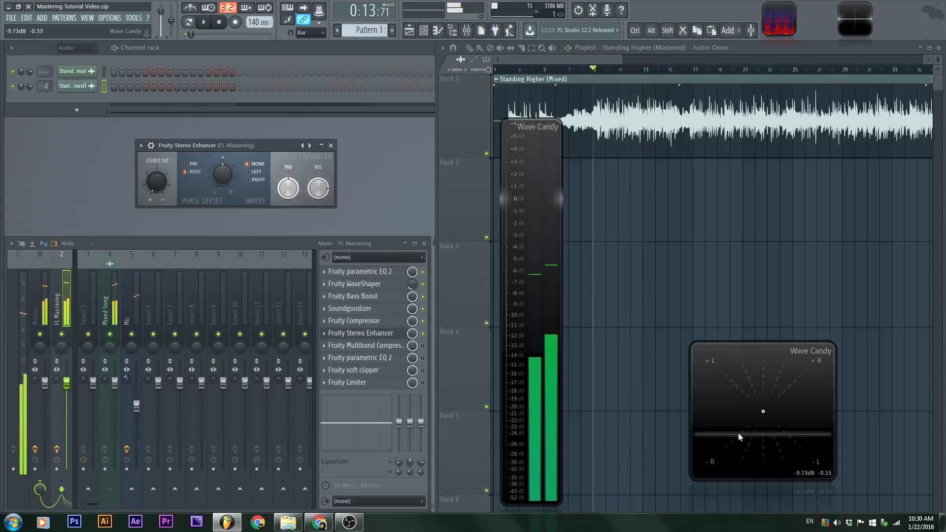
Set the Stereo Enhancer's stereo separation to 16% left while the song plays, nudge its window, and stop playback.
left_click_drag(157, 182, 156, 161)
key("space")
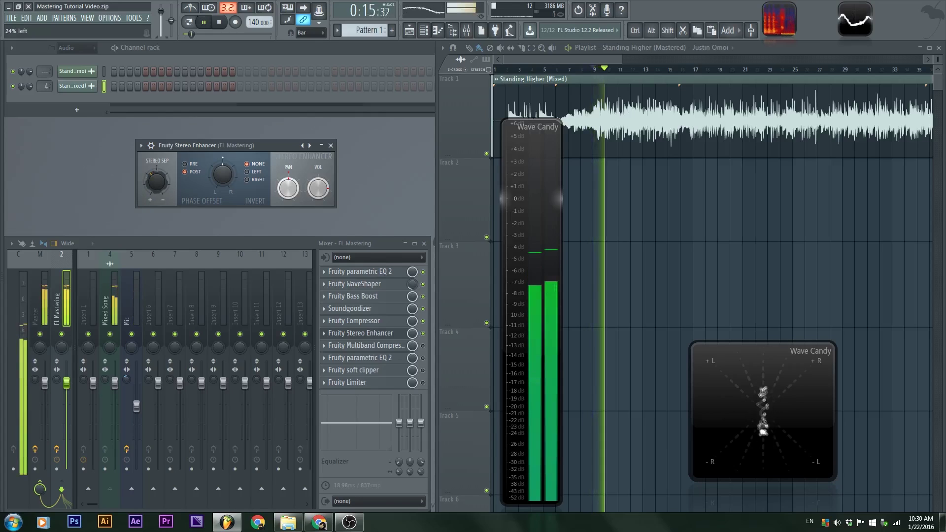
left_click_drag(156, 185, 156, 180)
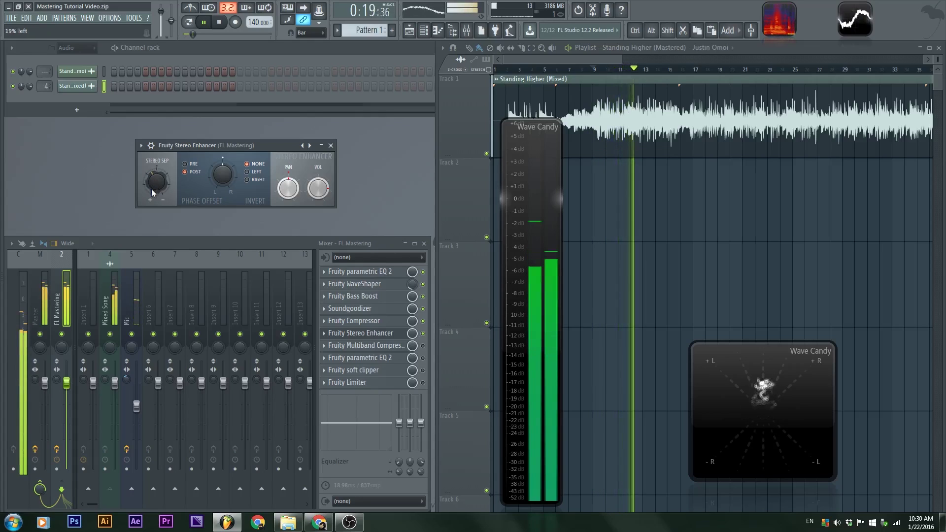
mouse_move(149, 187)
left_mouse_down()
mouse_move(149, 177)
mouse_move(150, 186)
left_mouse_up()
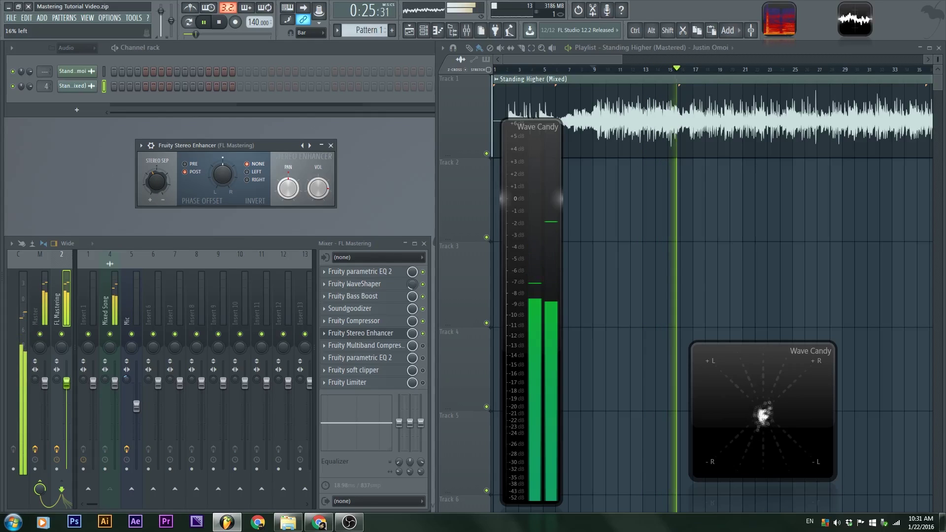
left_click_drag(204, 144, 201, 146)
key("space")
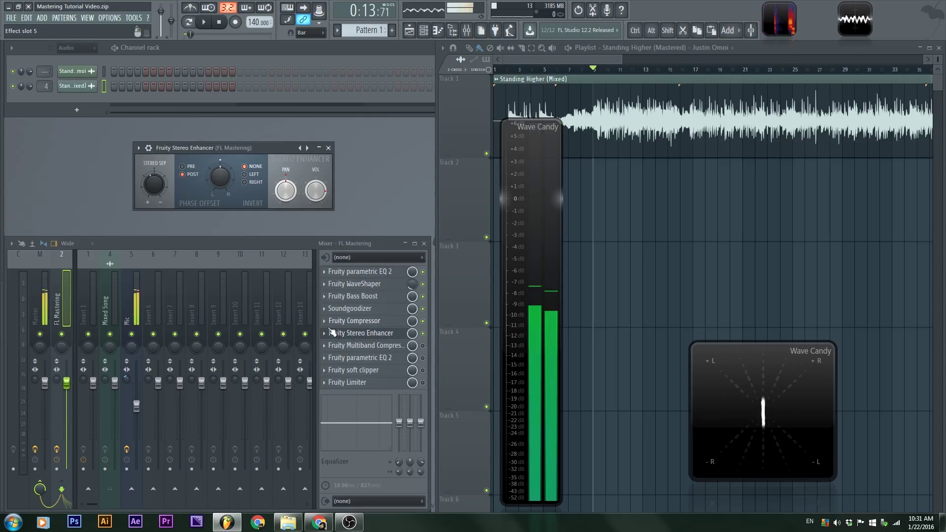
Close the Stereo Enhancer, open the Fruity Multiband Compressor, and move it clear of the channel rack.
left_click(350, 333)
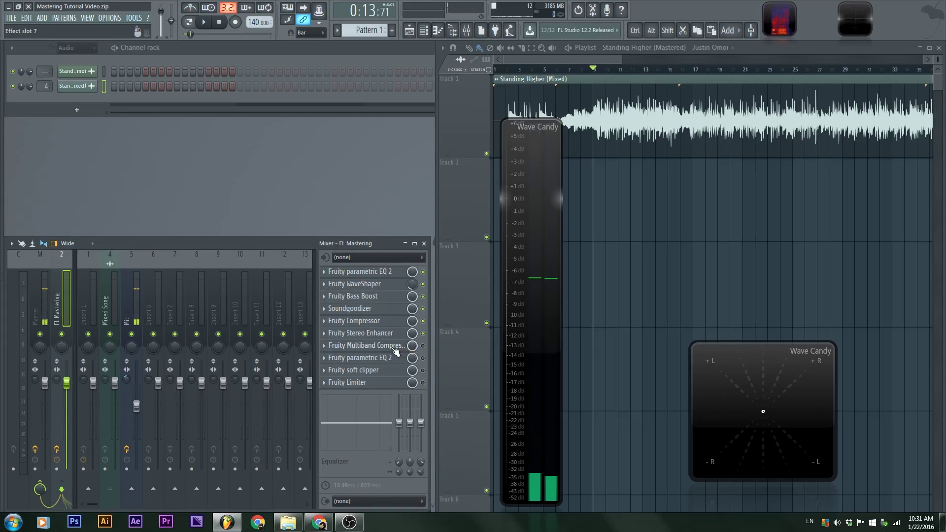
left_click(392, 346)
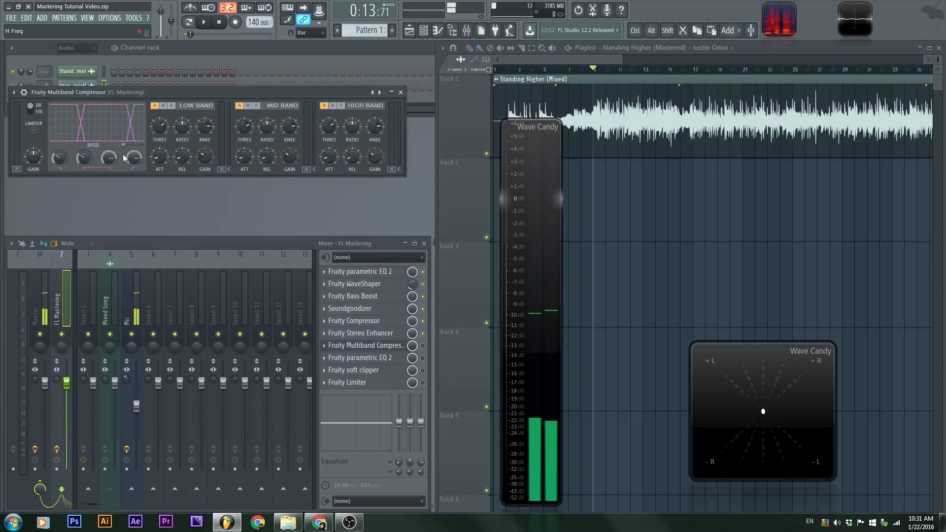
left_click_drag(196, 89, 224, 127)
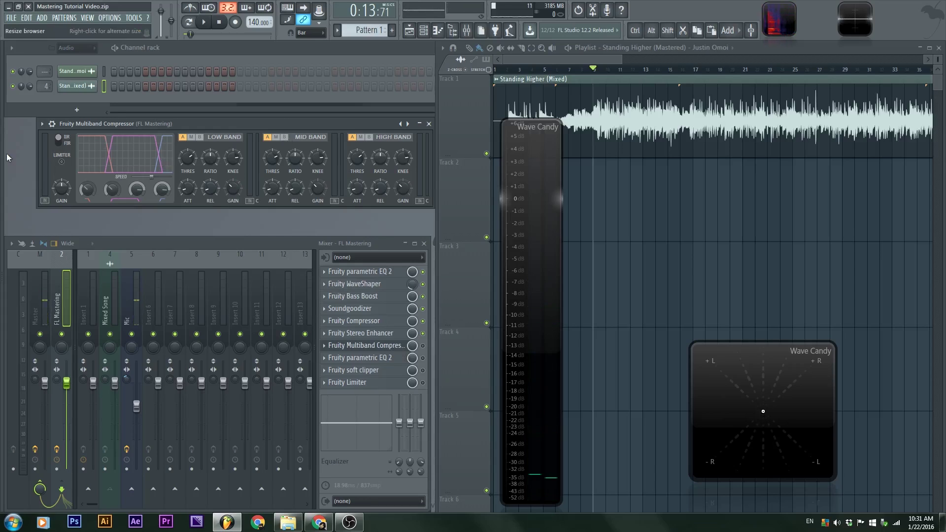
Set the Fruity Multiband Compressor's filter type to FIR and enable the effect on the FL Mastering track.
left_click(67, 147)
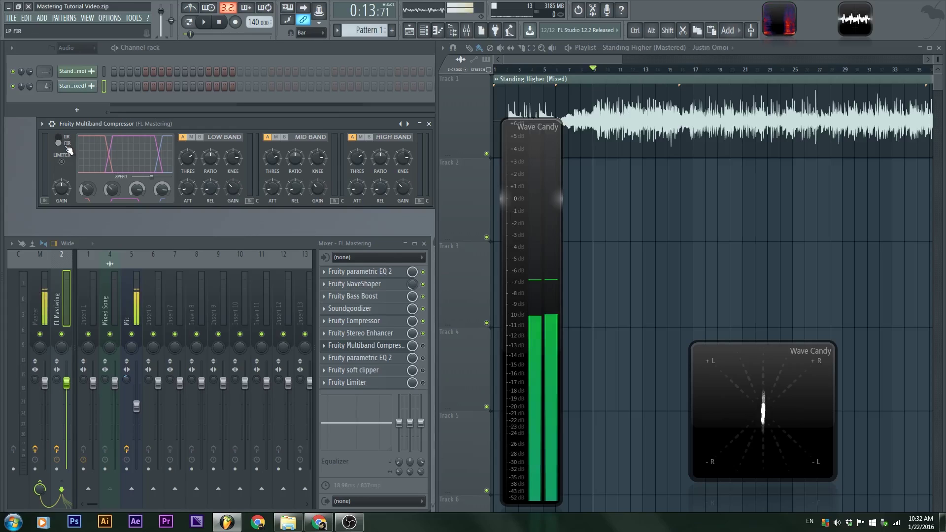
left_click(70, 146)
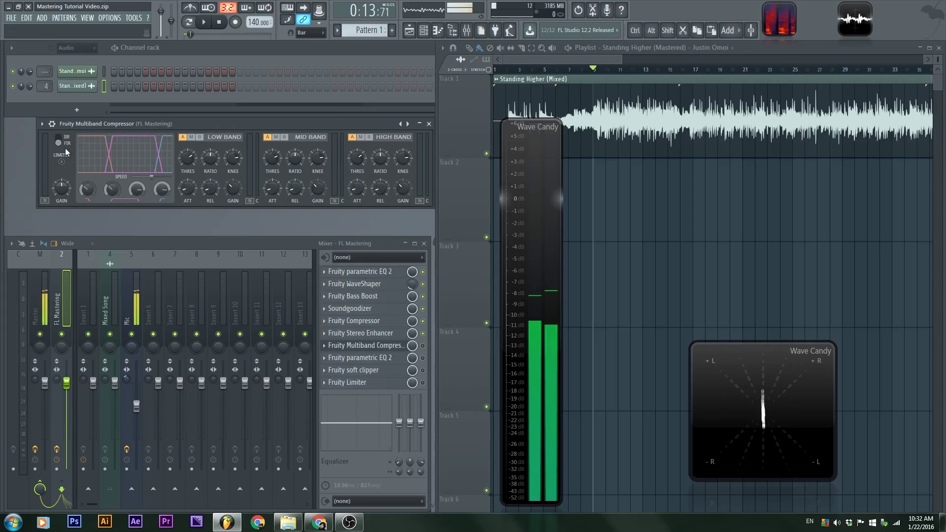
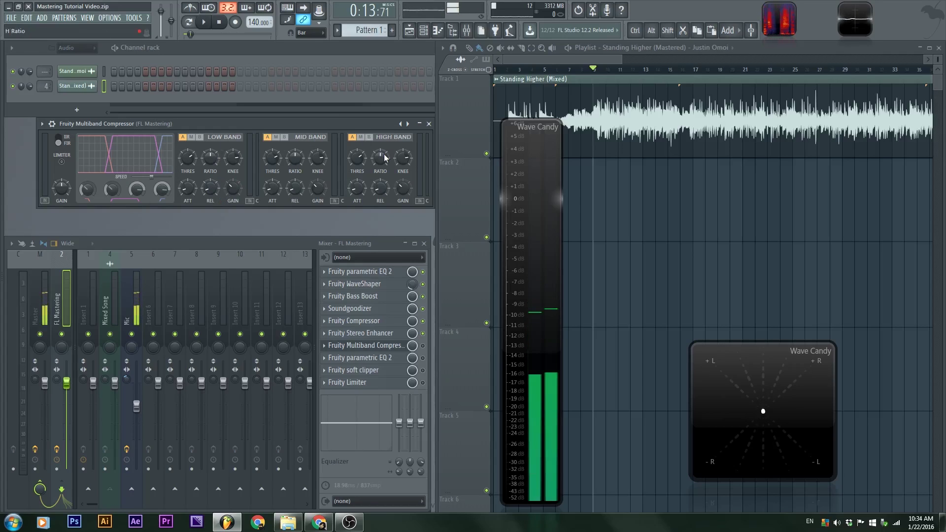
left_click(423, 346)
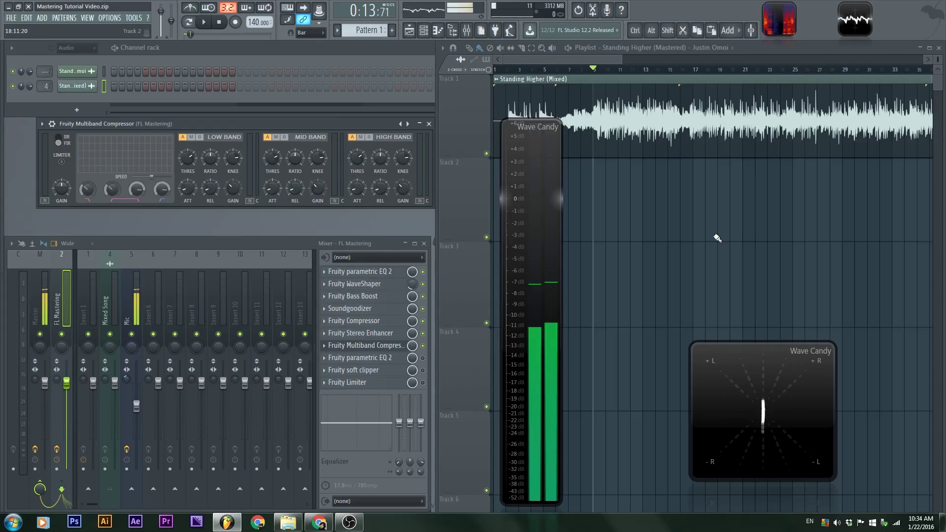
Play the song through the multiband compressor to check its spectrum display, and reduce the display's visual speed.
key("space")
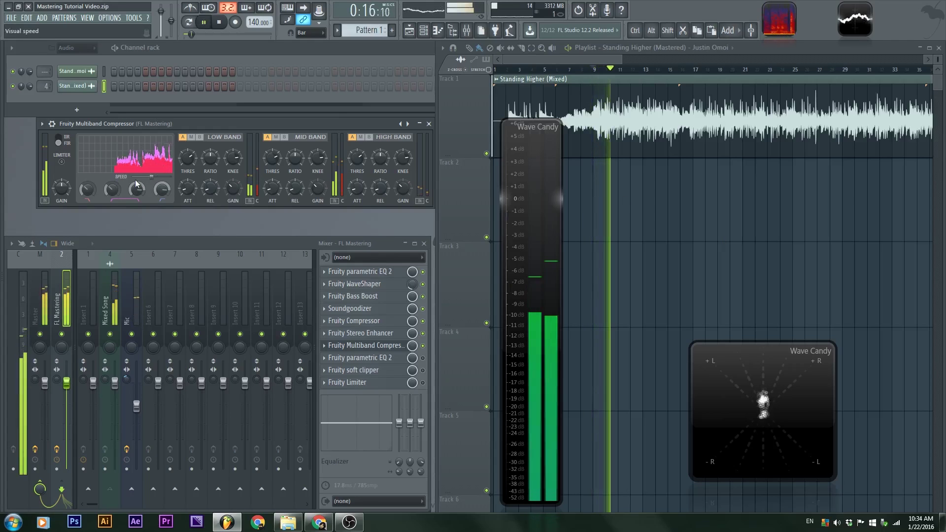
key("space")
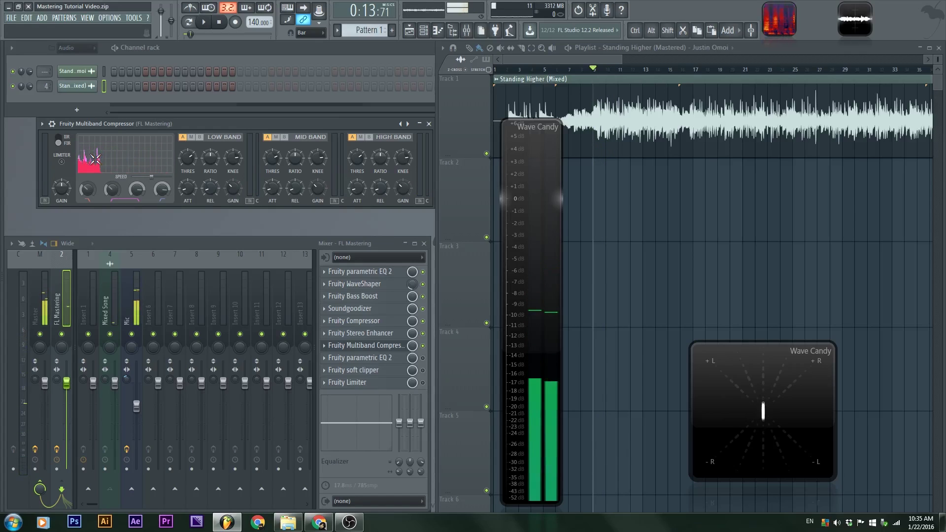
left_click_drag(152, 176, 132, 176)
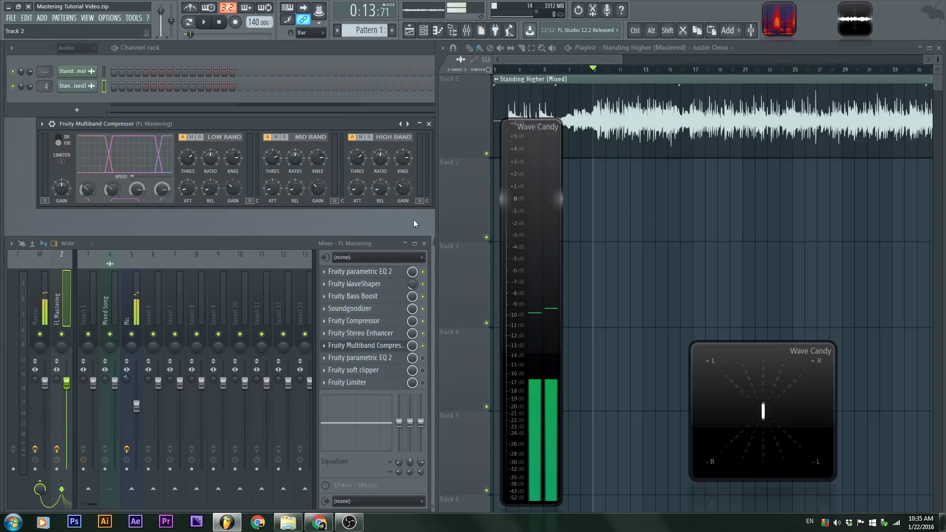
Try a crossover of 950 Hz between the low and mid bands, and restore the multiband compressor's default settings.
key("space")
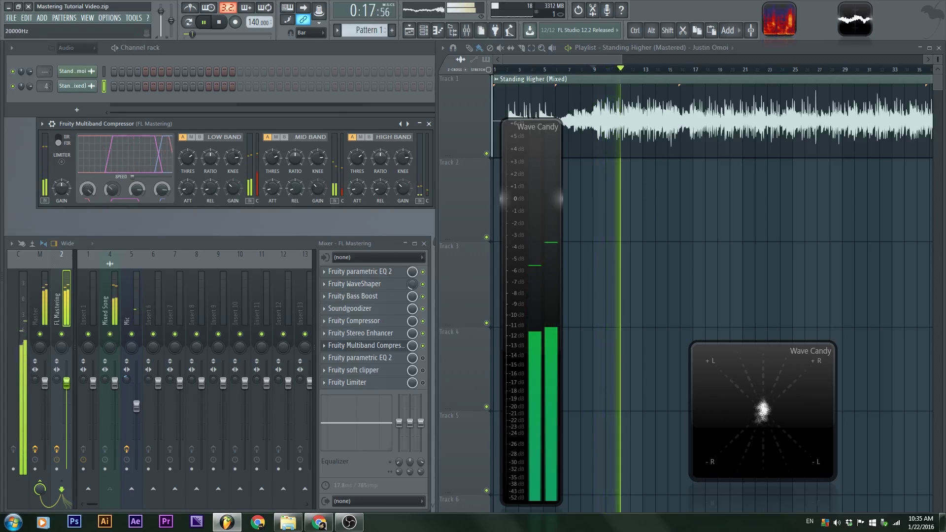
key("space")
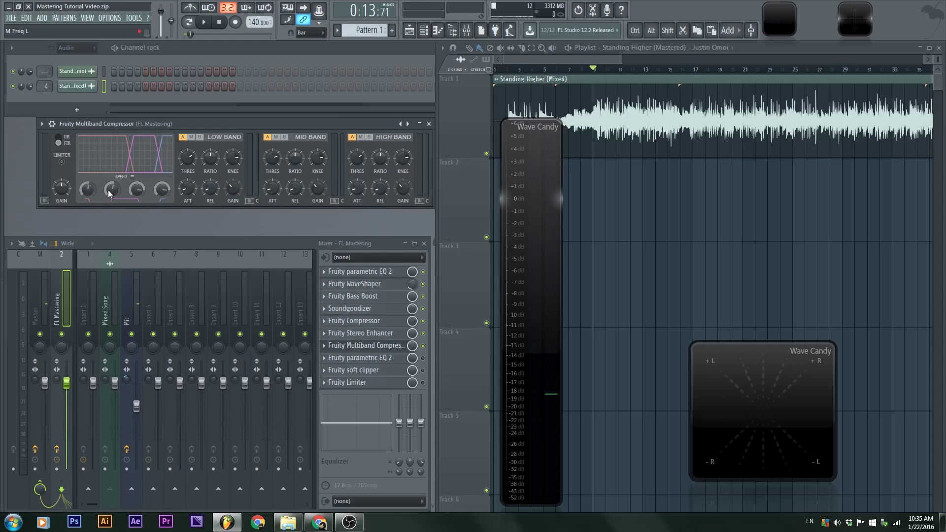
left_click_drag(112, 189, 113, 187)
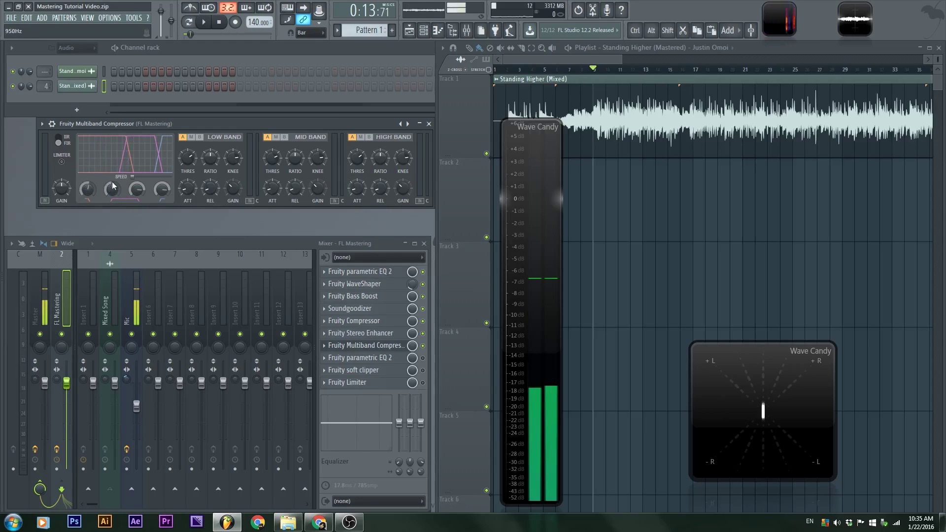
right_click(406, 127)
left_click(424, 223)
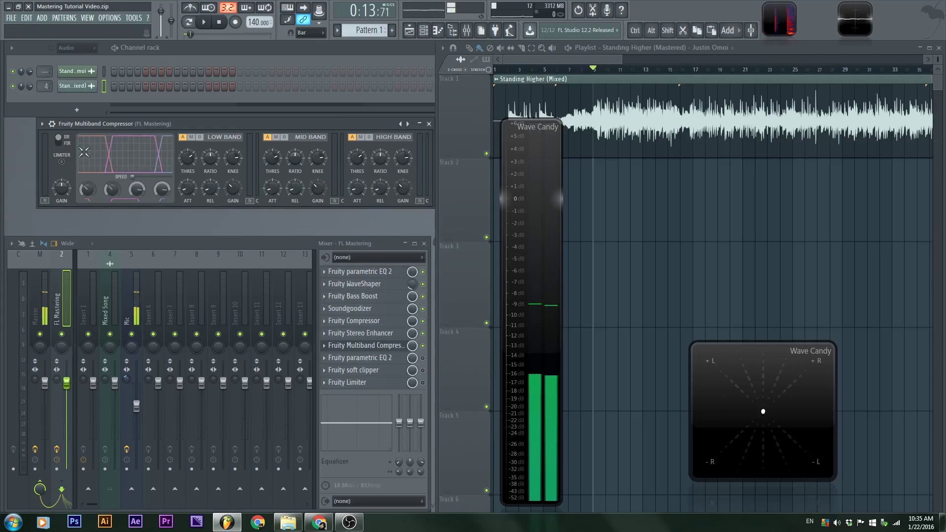
Switch the multiband compressor's filter back to FIR and mute its mid and high bands.
left_click(291, 138)
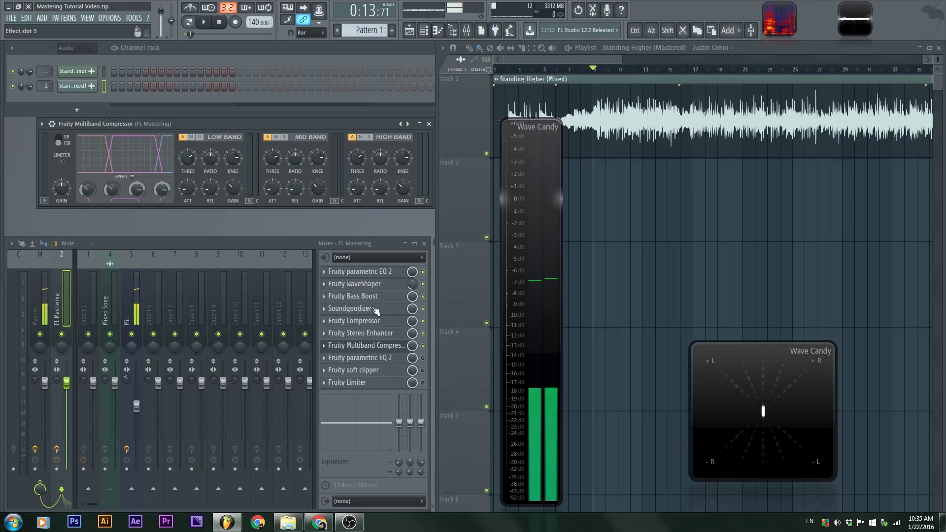
left_click(384, 324)
left_click(383, 325)
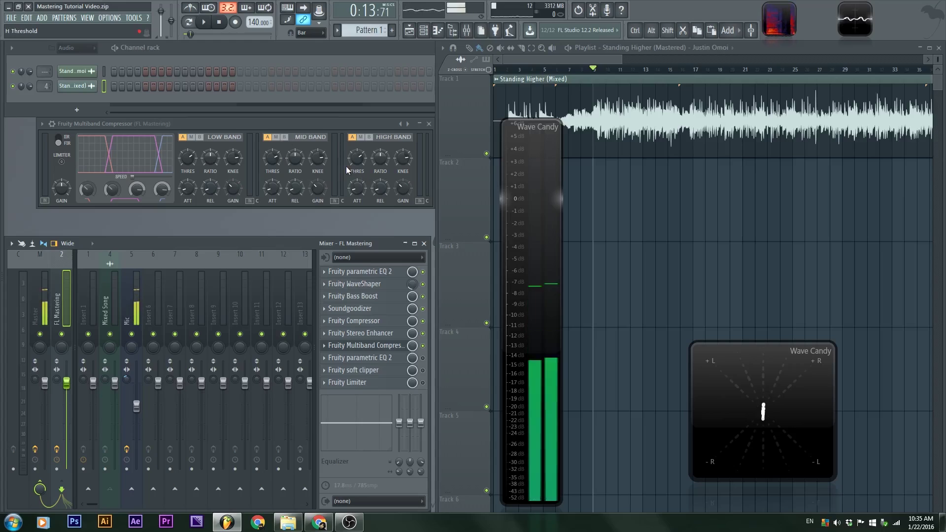
left_click_drag(276, 126, 280, 127)
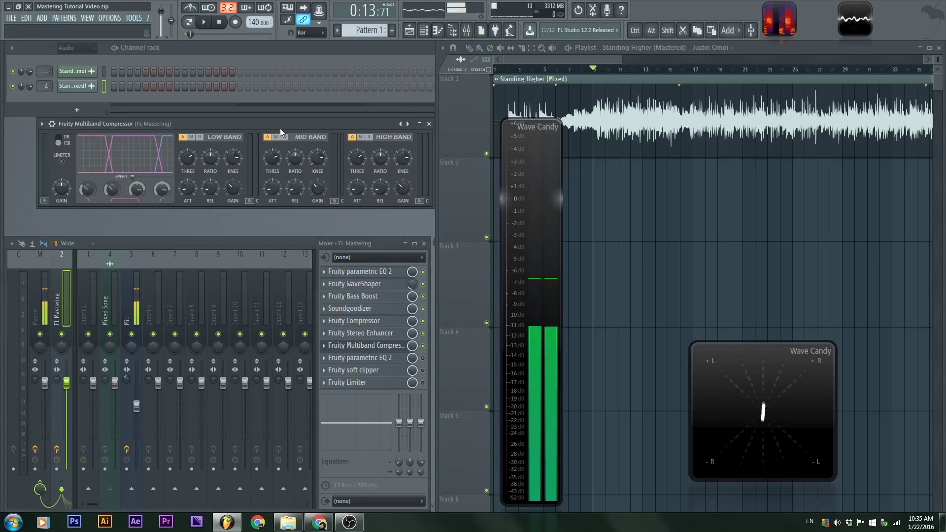
left_click(278, 138)
left_click(360, 137)
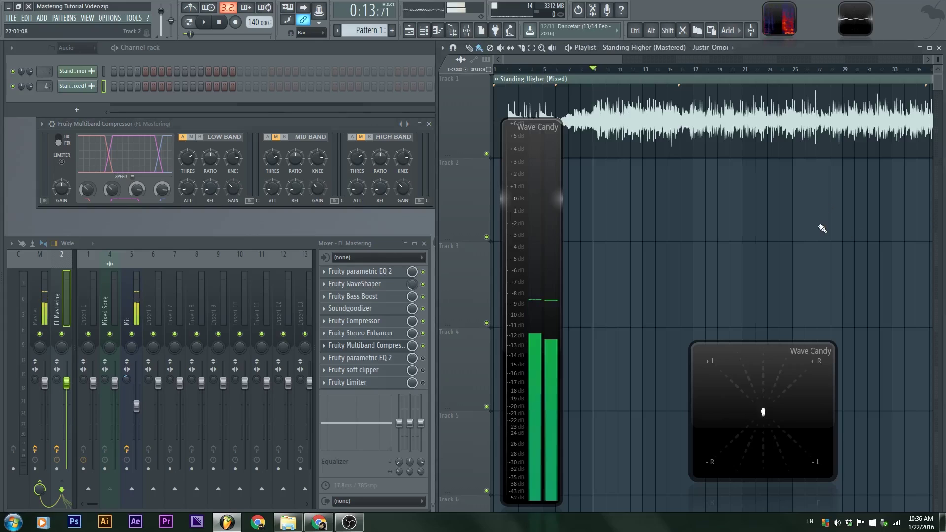
Adjust the low band's threshold by ear during repeated song playback, comparing it against the Wave Candy level meter.
key("space")
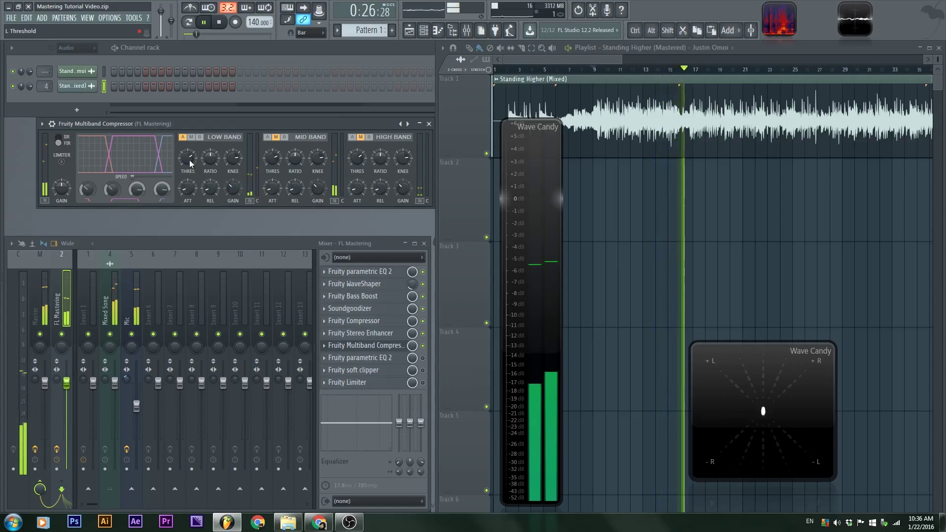
mouse_move(187, 161)
left_mouse_down()
mouse_move(187, 197)
mouse_move(187, 133)
mouse_move(187, 217)
mouse_move(188, 133)
mouse_move(189, 164)
left_mouse_up()
key("space")
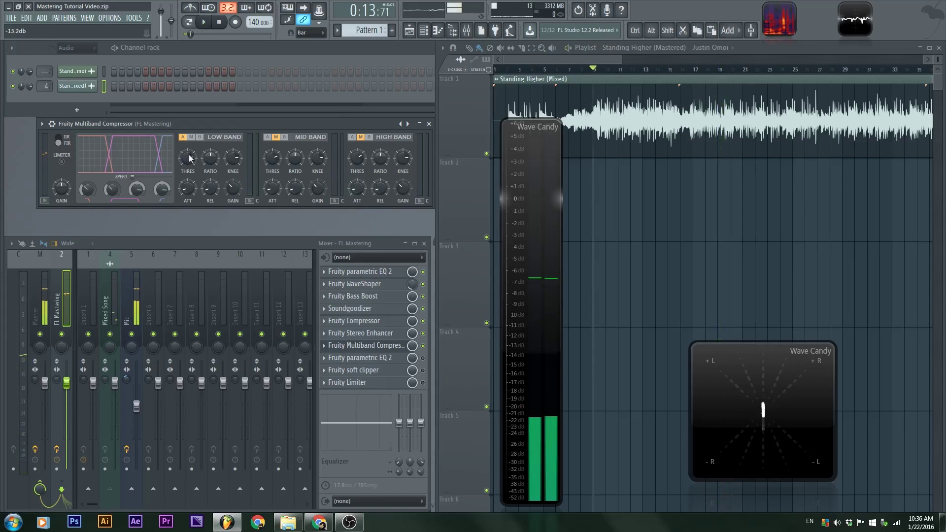
left_click_drag(187, 161, 187, 142)
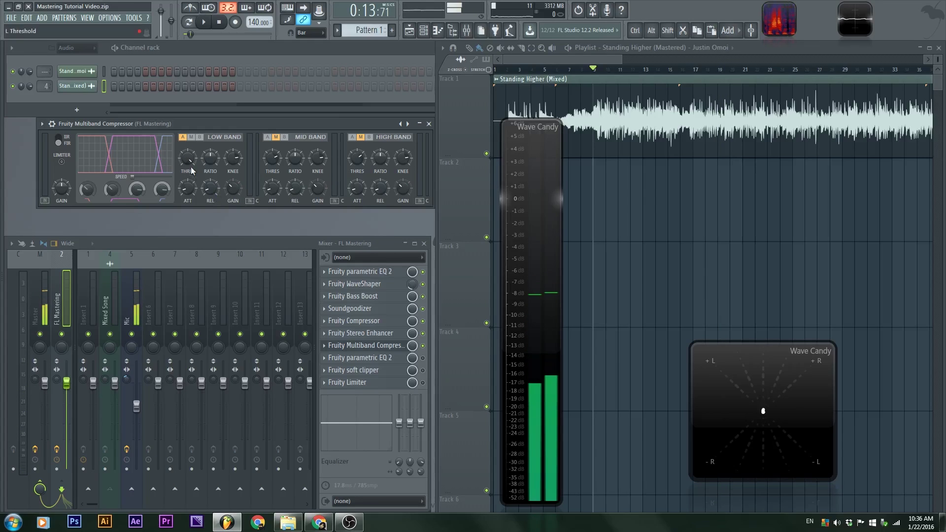
key("space")
left_click_drag(189, 158, 189, 176)
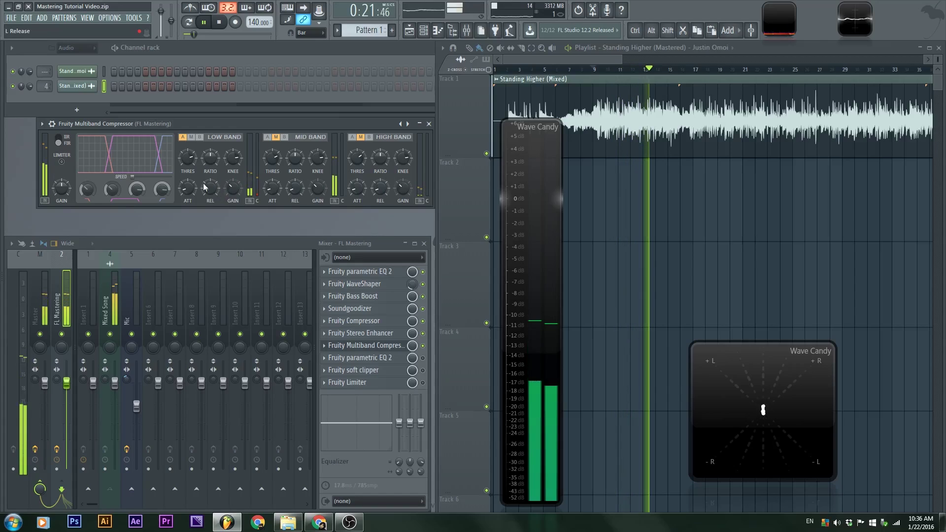
key("space")
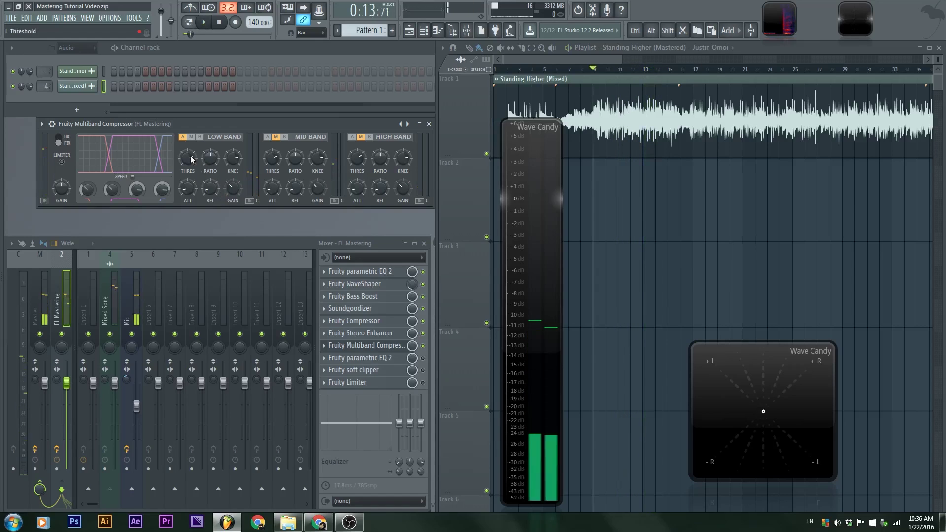
key("space")
left_click_drag(192, 163, 192, 165)
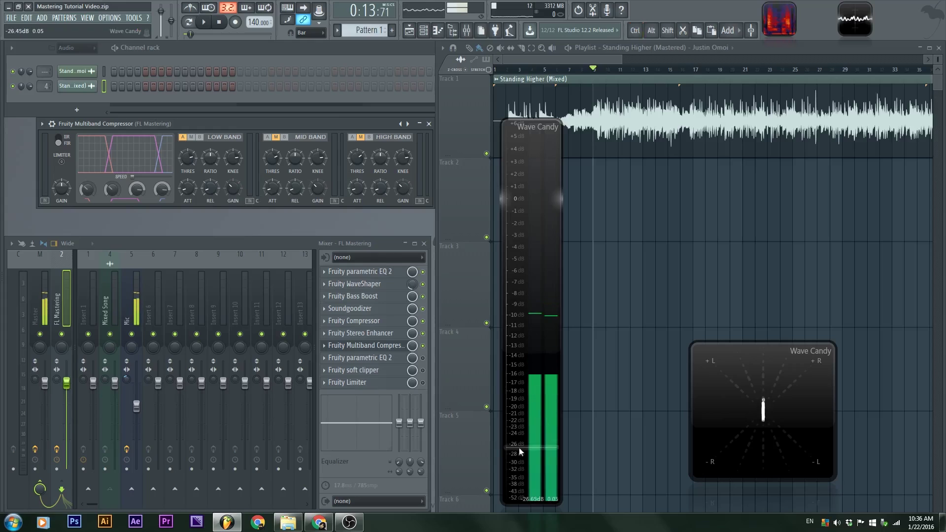
key("space")
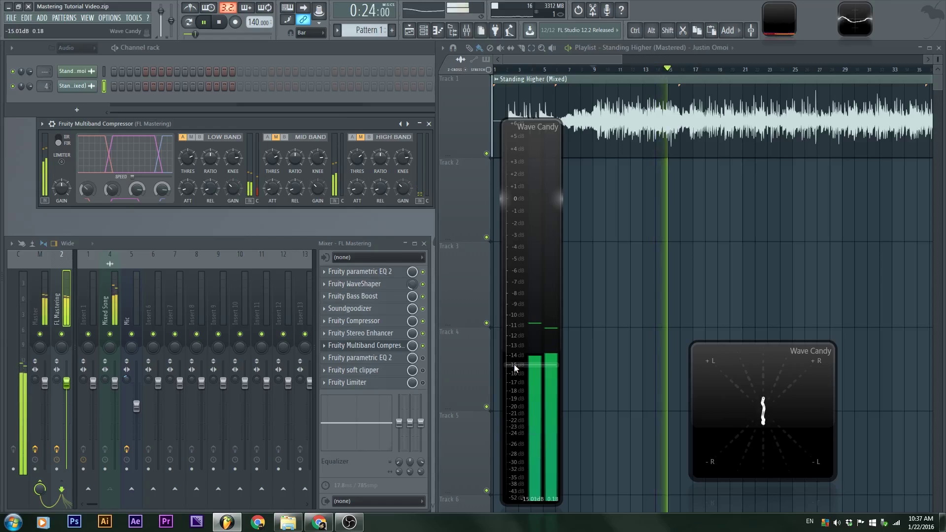
key("space")
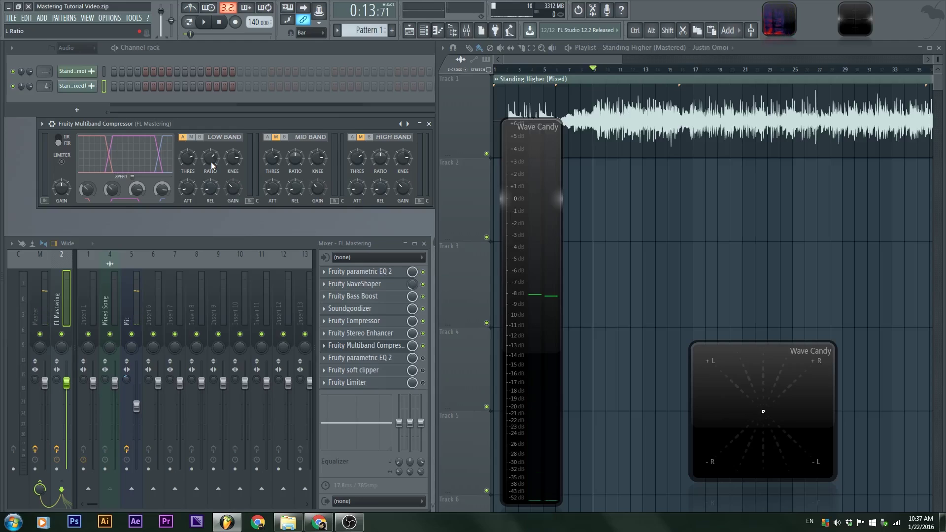
Set the low band's compression ratio to 4.5:1.
left_click_drag(212, 165, 211, 171)
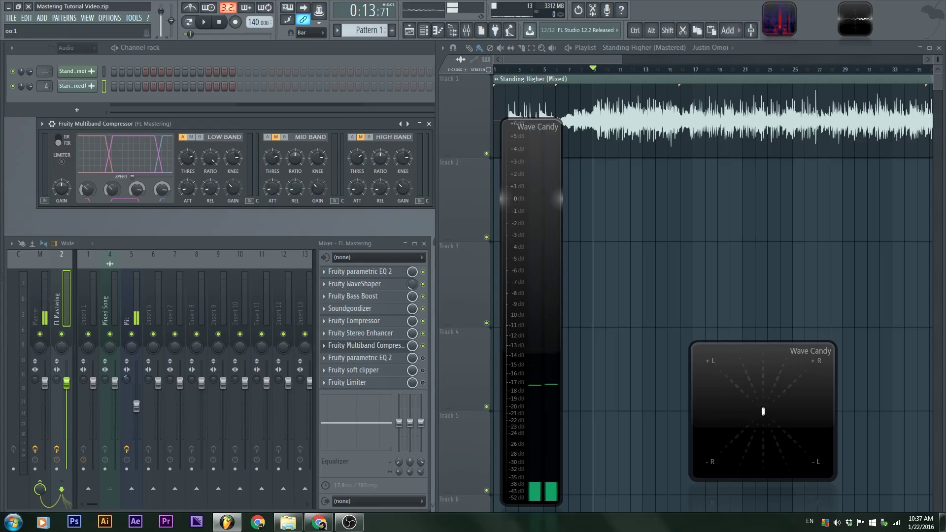
left_click_drag(212, 164, 211, 153)
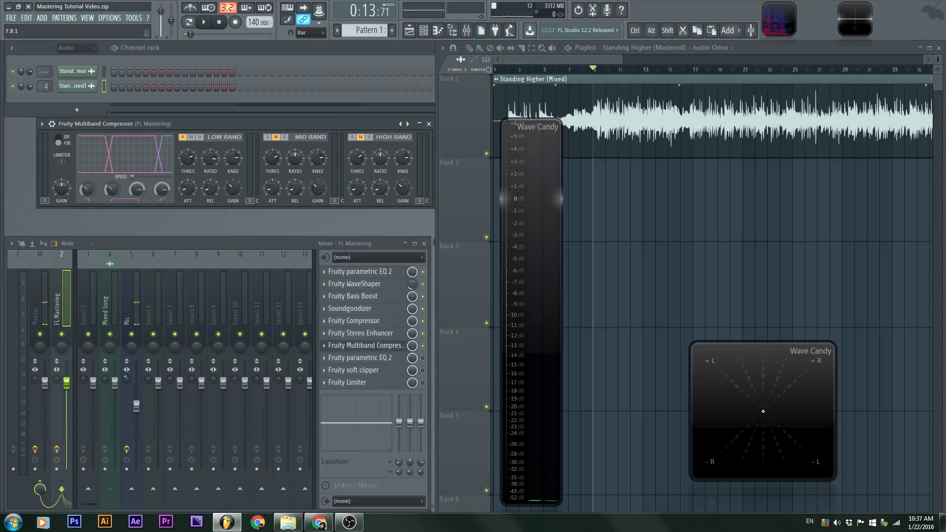
left_click_drag(211, 157, 212, 159)
left_click_drag(213, 161, 213, 166)
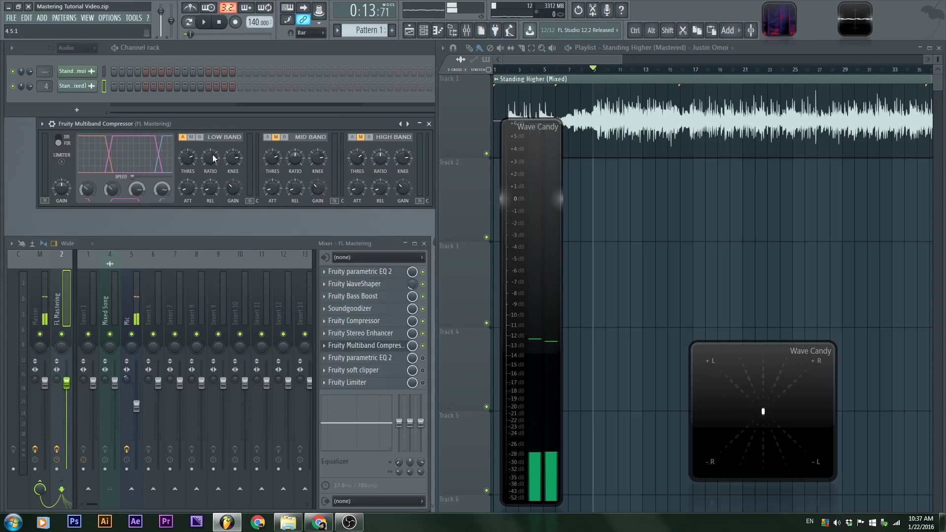
Play the song and inspect the knee type setting in the FL Mastering track's Fruity Compressor.
key("space")
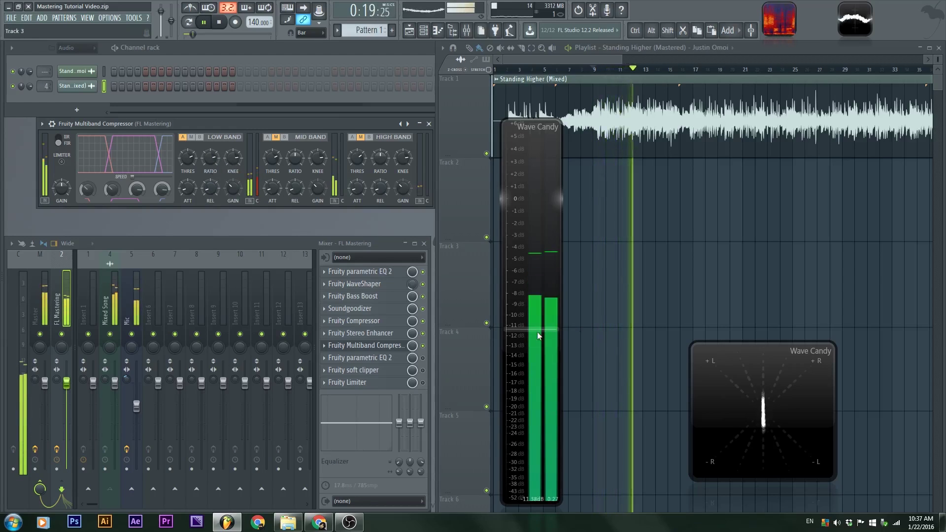
left_click(354, 321)
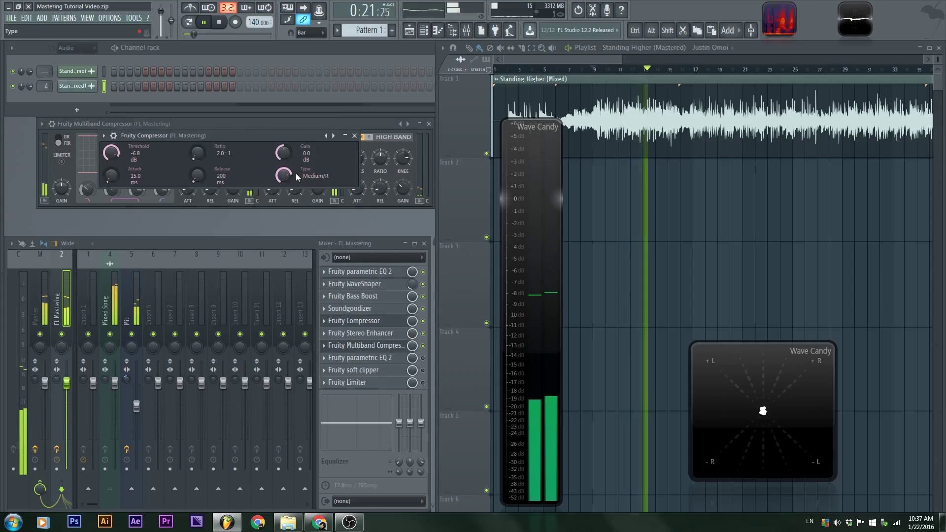
left_click(354, 136)
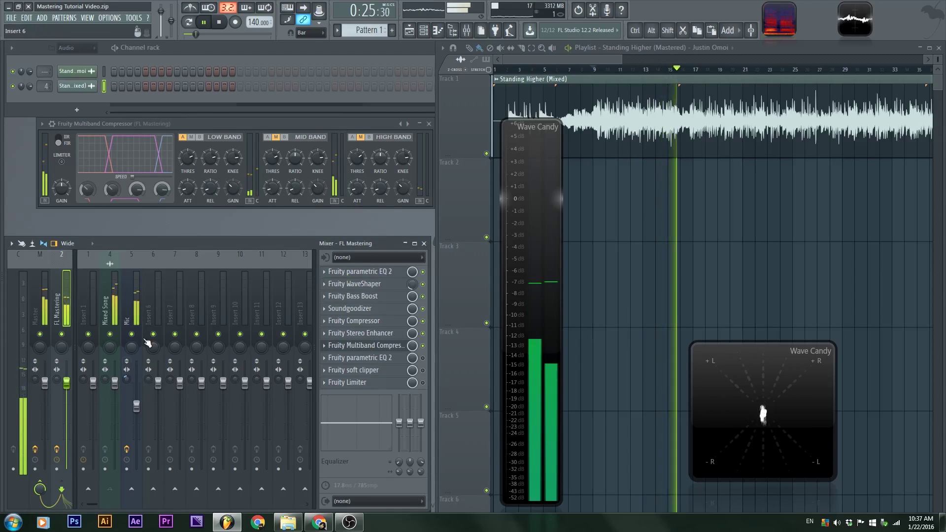
Examine the compressor knee control in the Mic track's first Fruity Limiter.
left_click(123, 301)
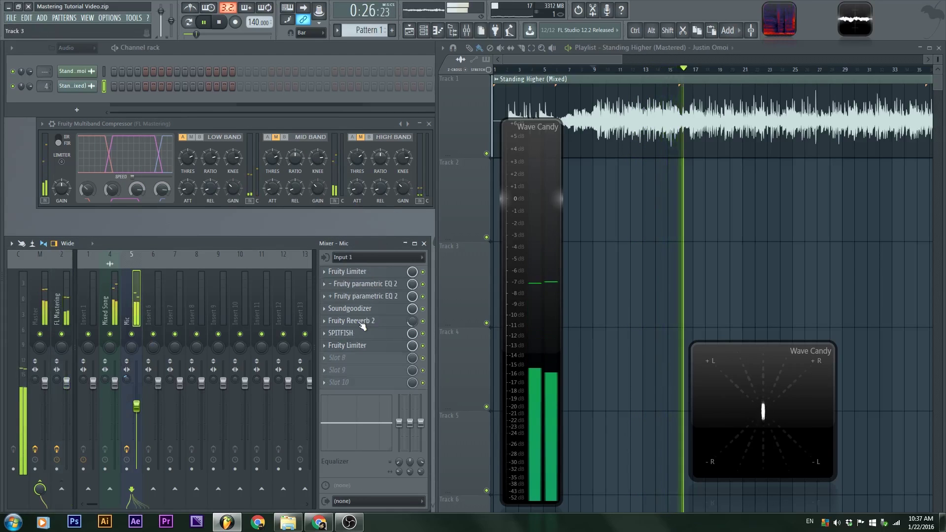
left_click(354, 270)
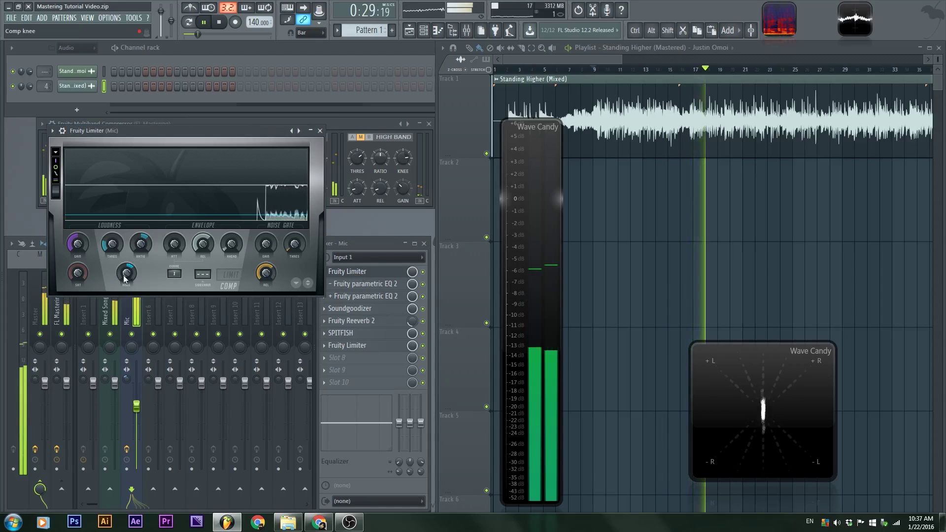
mouse_move(127, 273)
left_mouse_down()
mouse_move(126, 264)
mouse_move(126, 283)
mouse_move(126, 269)
left_mouse_up()
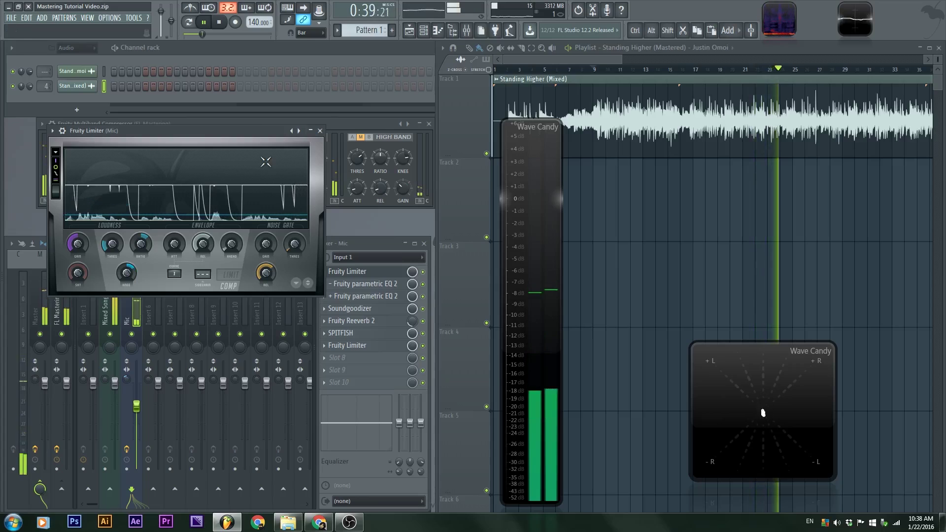
left_click(320, 131)
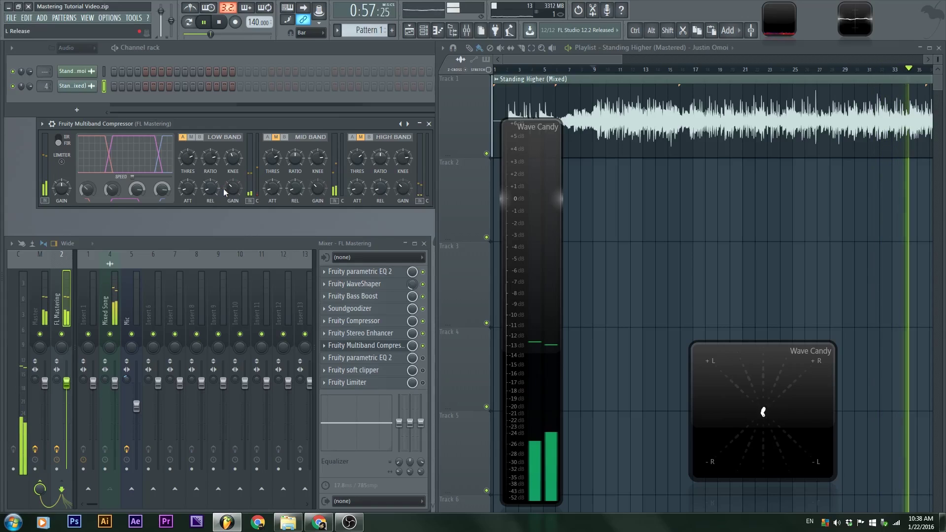
Stop playback and adjust the low band's release time in the multiband compressor.
key("space")
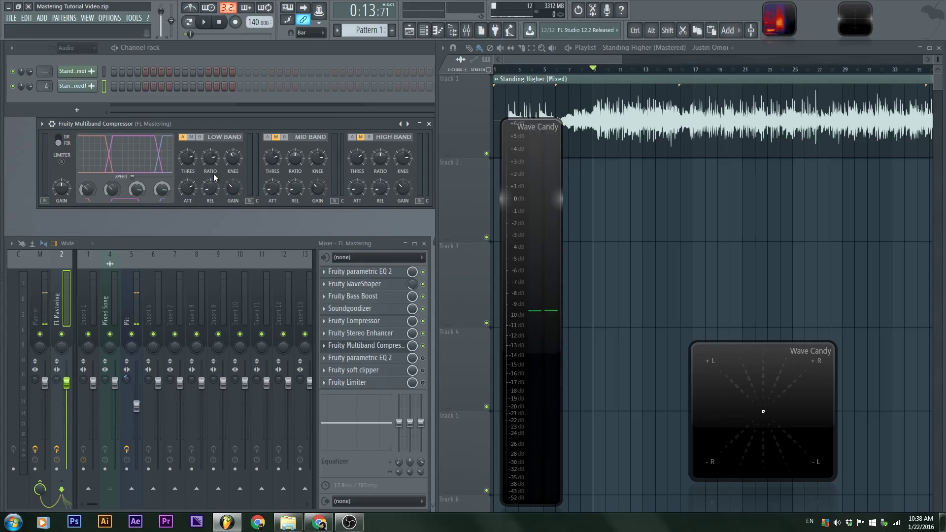
left_click_drag(211, 193, 211, 180)
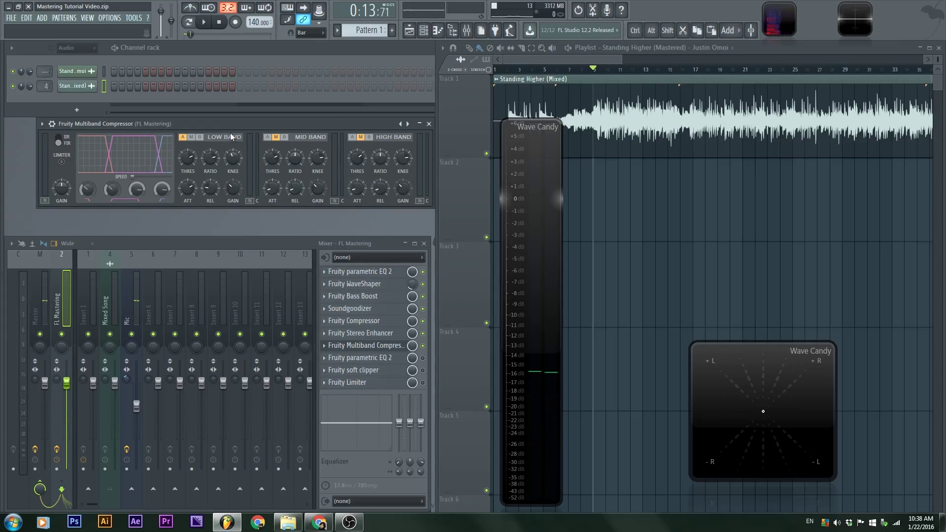
Raise the low band's attack time in the multiband compressor while the song plays, and stop playback.
left_click_drag(191, 185, 190, 185)
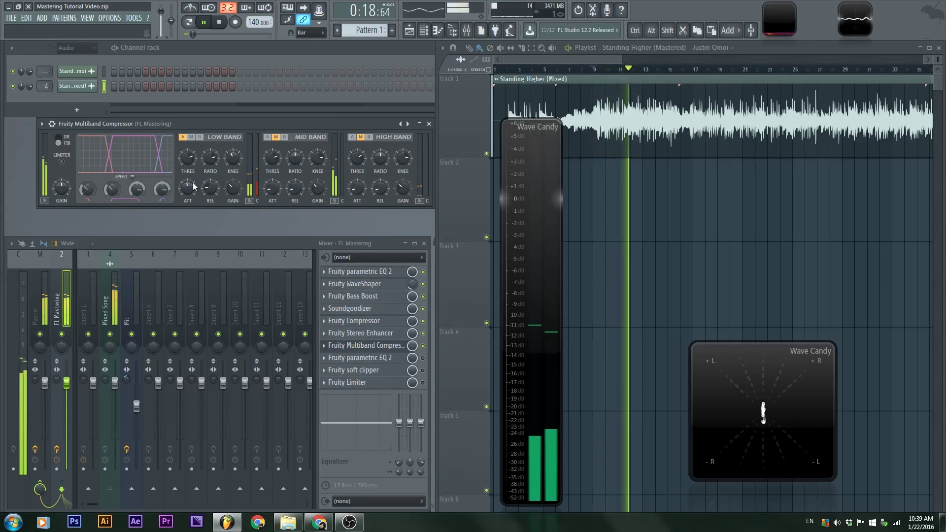
left_click_drag(191, 186, 191, 163)
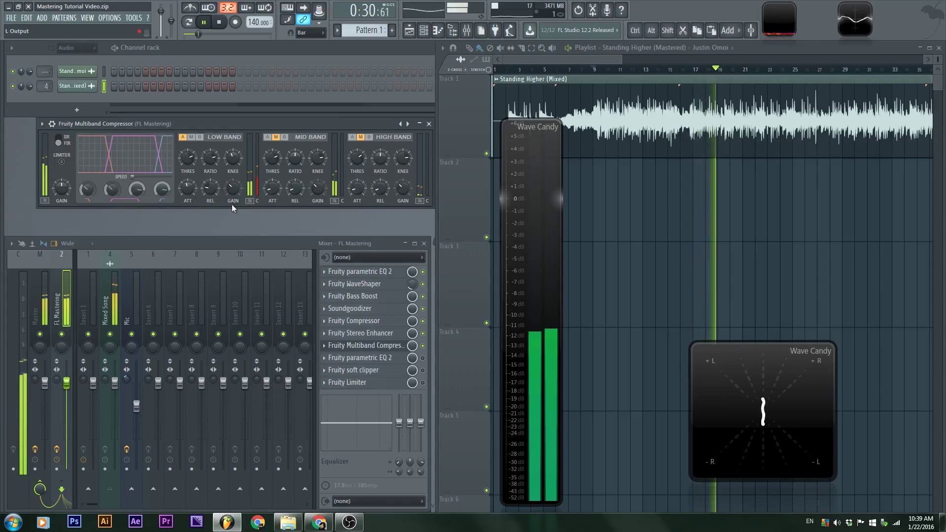
key("space")
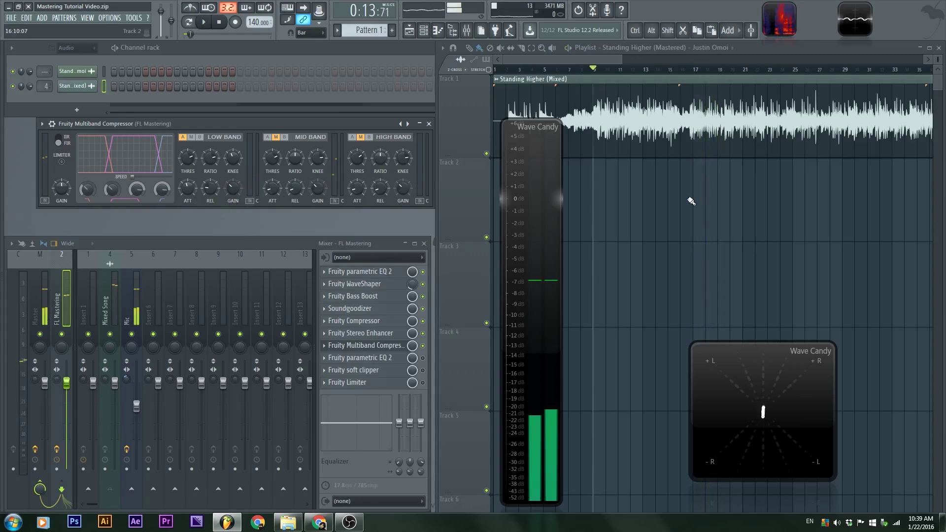
Audition the low band's compression from about 1:17 in the song.
scroll(685, 205, "down", 5)
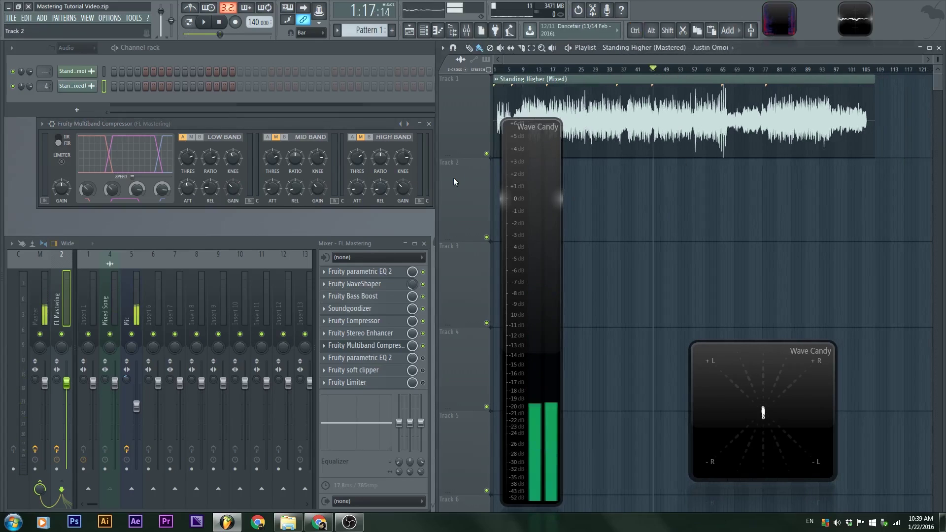
key("space")
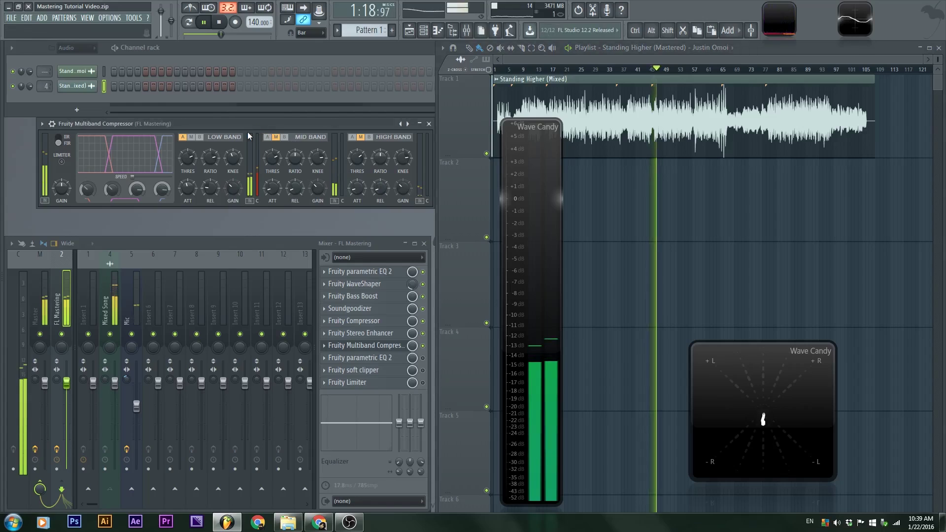
key("space")
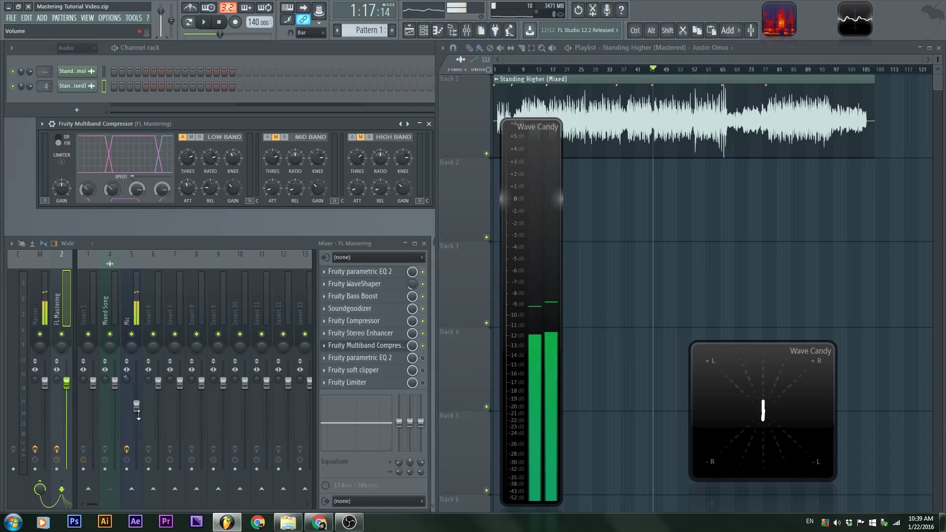
Examine the compressor controls of the Mic track's first Fruity Limiter, and return to the FL Mastering track.
left_click(133, 303)
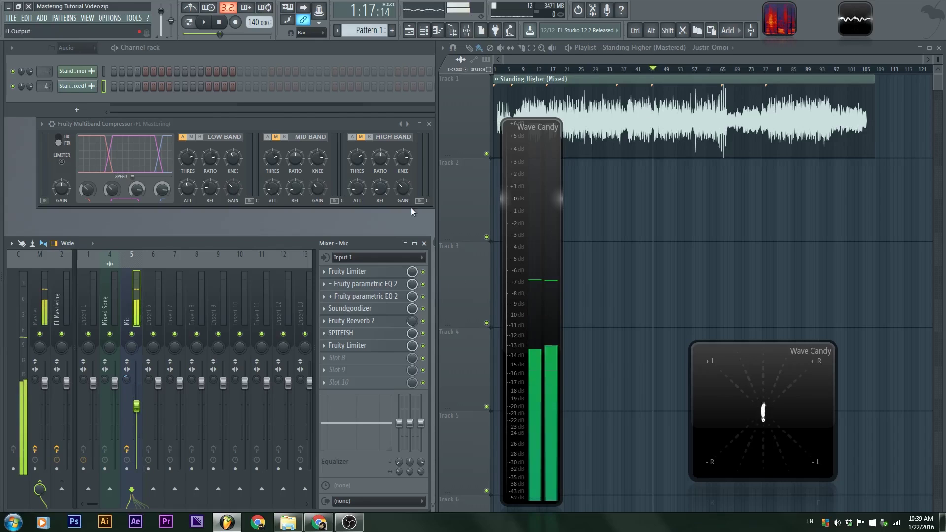
left_click(348, 272)
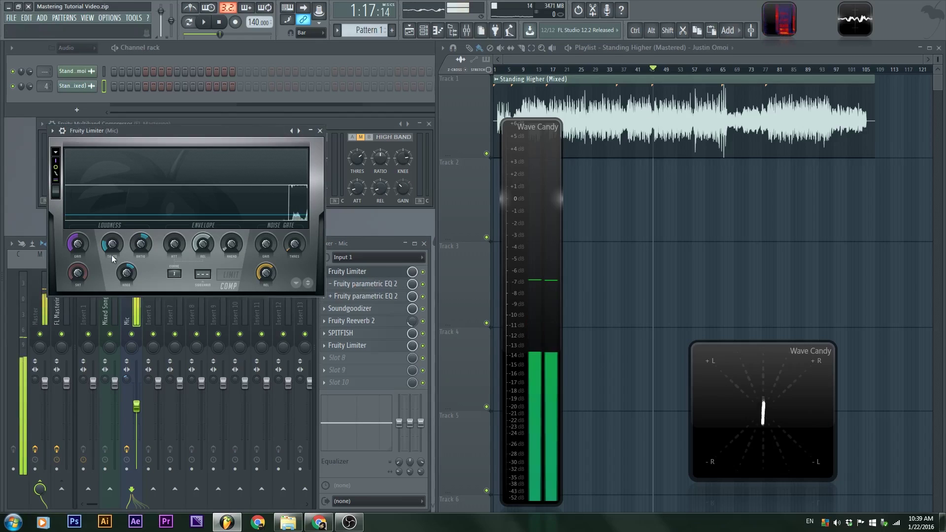
left_click(383, 276)
left_click(144, 298)
left_click(134, 299)
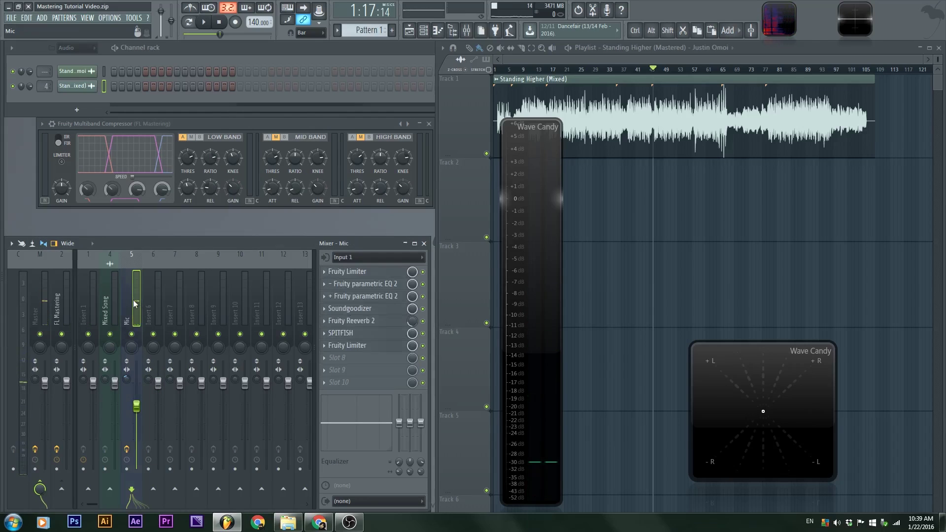
left_click(53, 286)
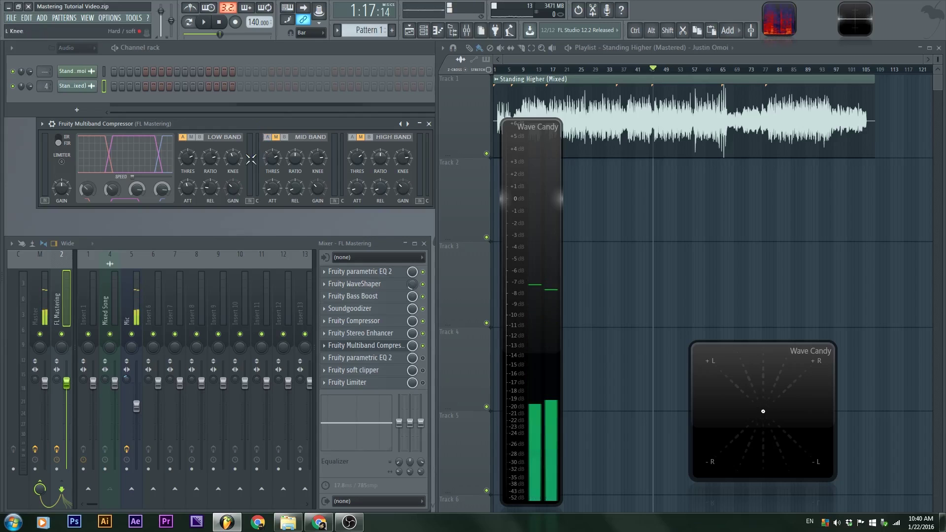
Set the low band's gain to 2.1 dB during playback and mute the low band.
key("space")
mouse_move(235, 193)
left_mouse_down()
mouse_move(235, 178)
mouse_move(234, 189)
left_mouse_up()
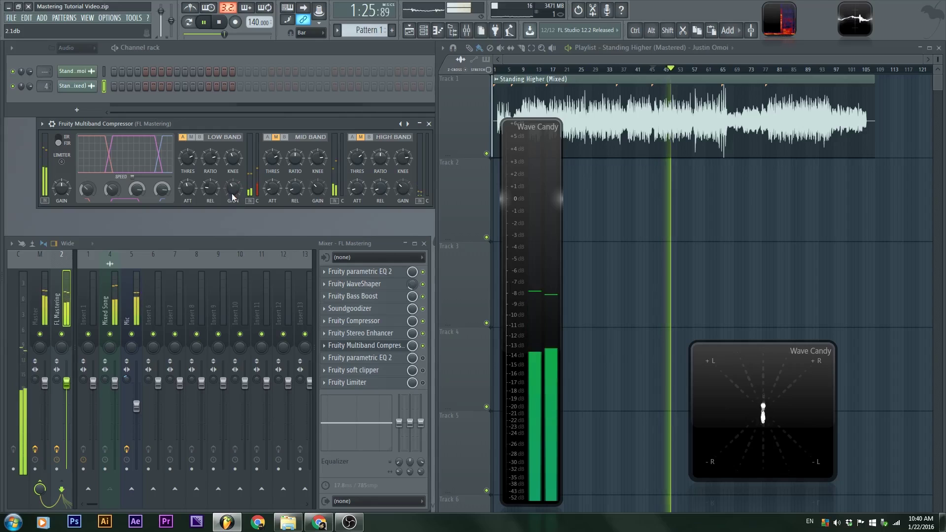
left_click(192, 137)
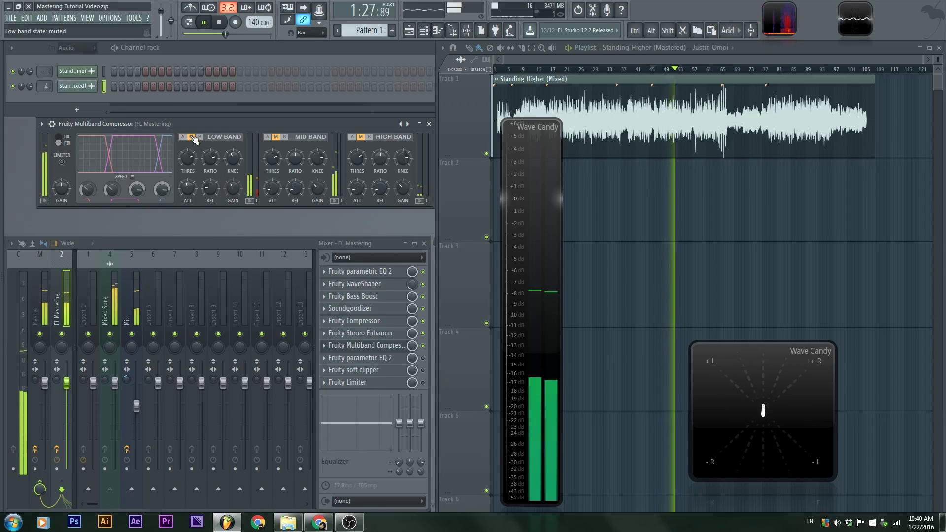
Activate the mid band and adjust its threshold, ratio and attack while the song plays.
left_click(269, 137)
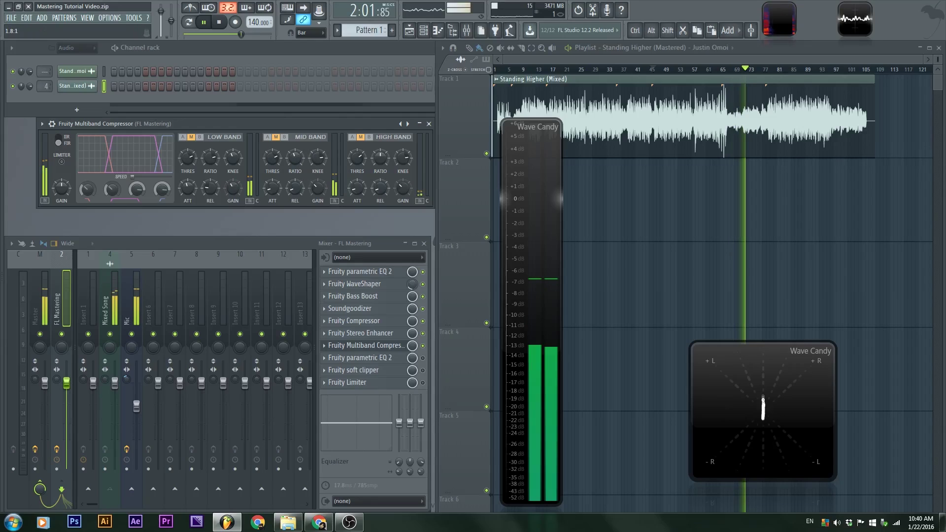
left_click_drag(295, 158, 295, 154)
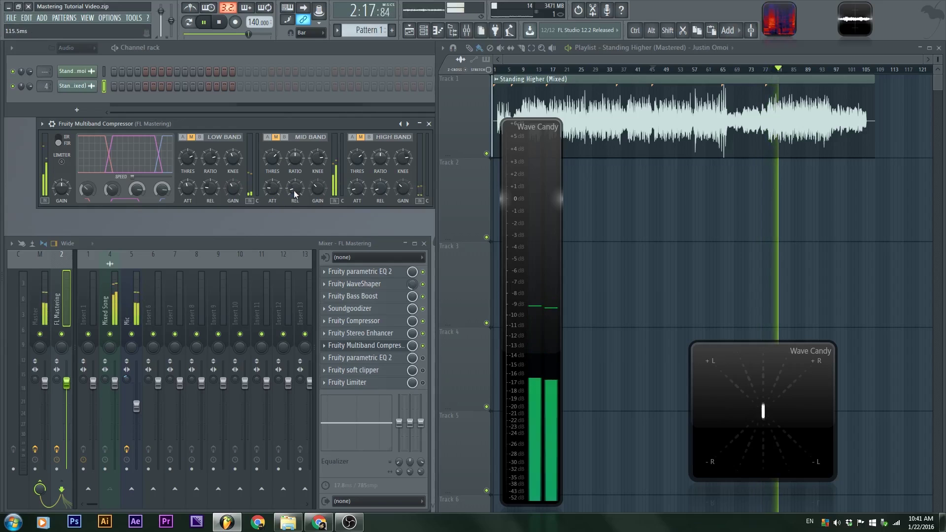
left_click_drag(269, 191, 269, 180)
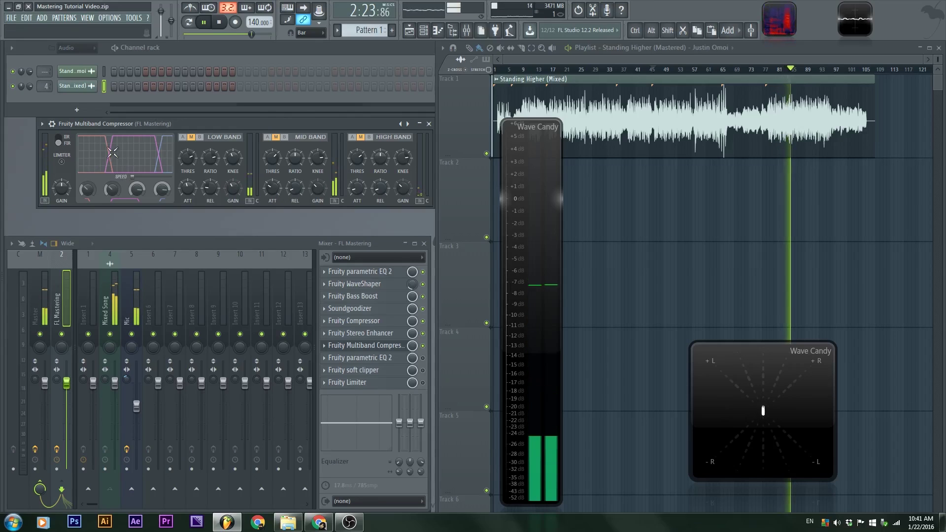
left_click(112, 190, "ctrl")
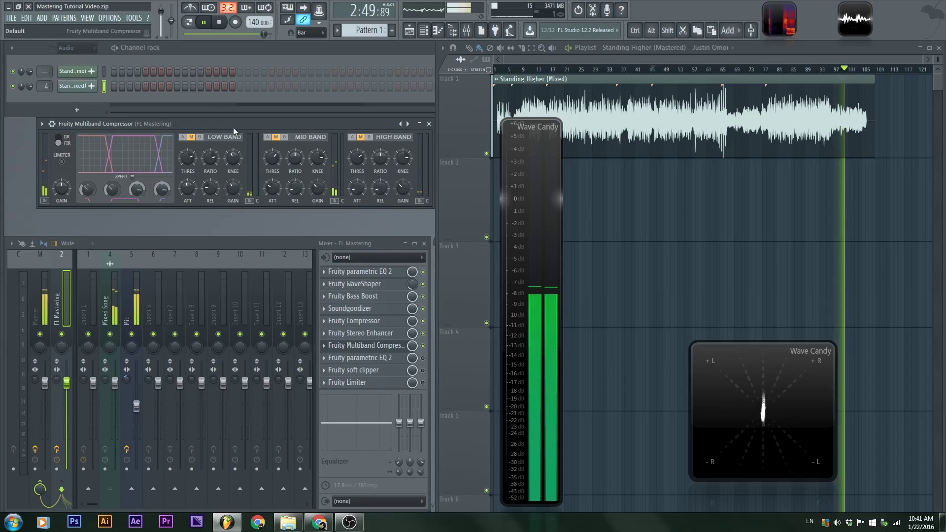
left_click(268, 138)
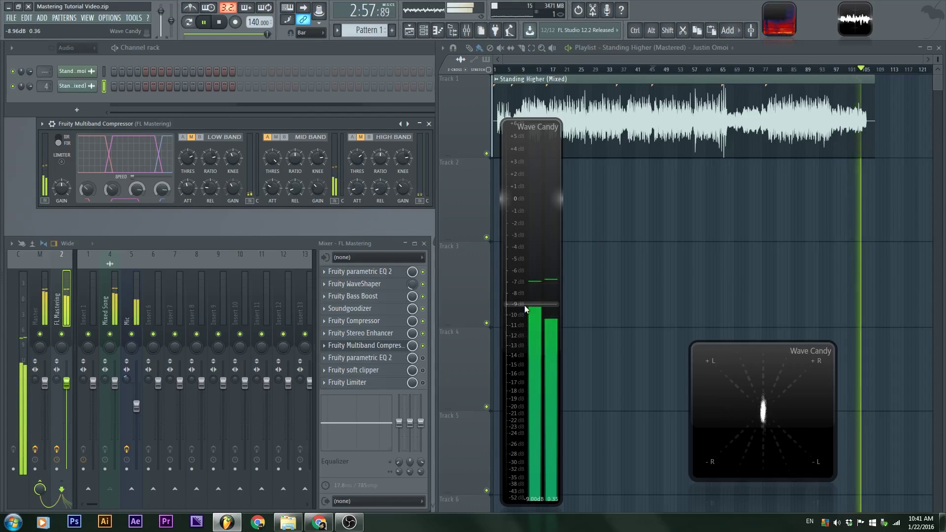
Replay the song from about 1:17, fine-tune the mid band's attack and set its release to 127.2 ms.
left_click(654, 69)
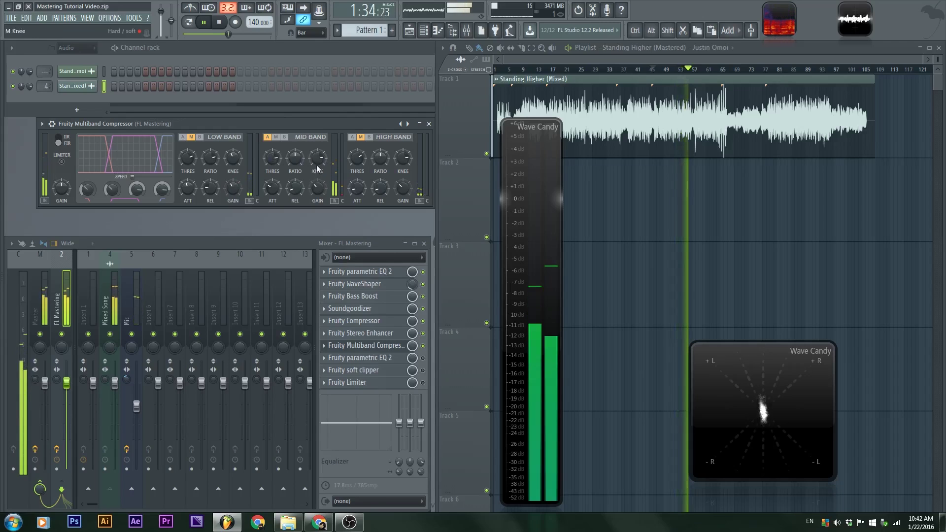
left_click_drag(274, 184, 275, 188)
left_click(292, 190)
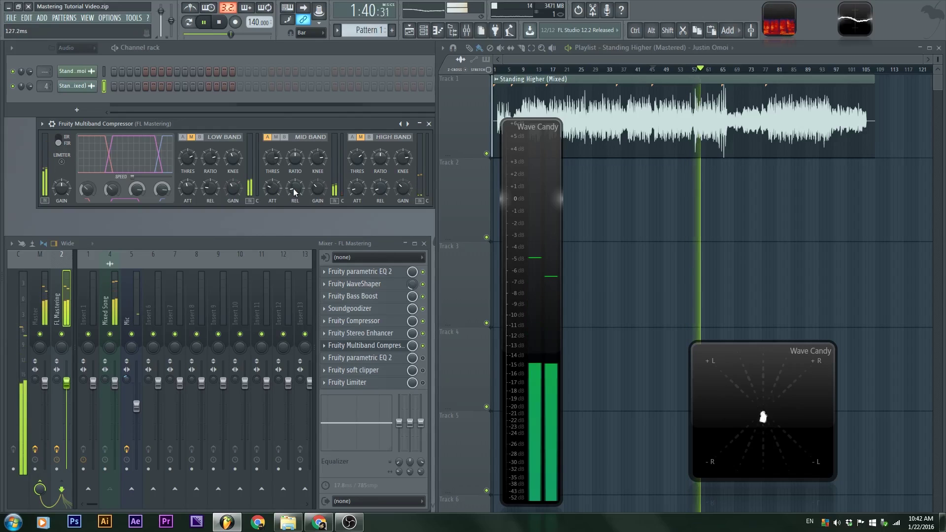
Fine-tune the mid band's threshold and gain in the multiband compressor during playback.
left_click_drag(316, 191, 316, 186)
left_click_drag(273, 158, 271, 155)
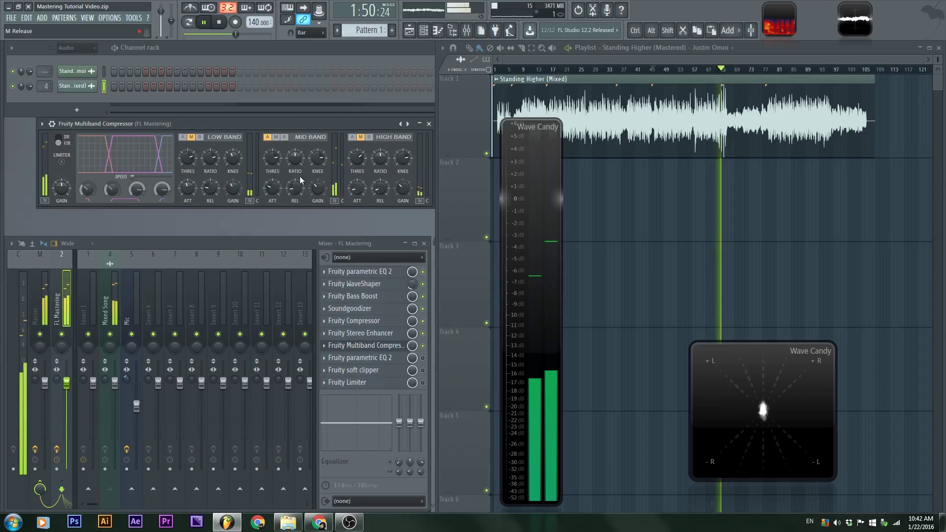
left_click(317, 188)
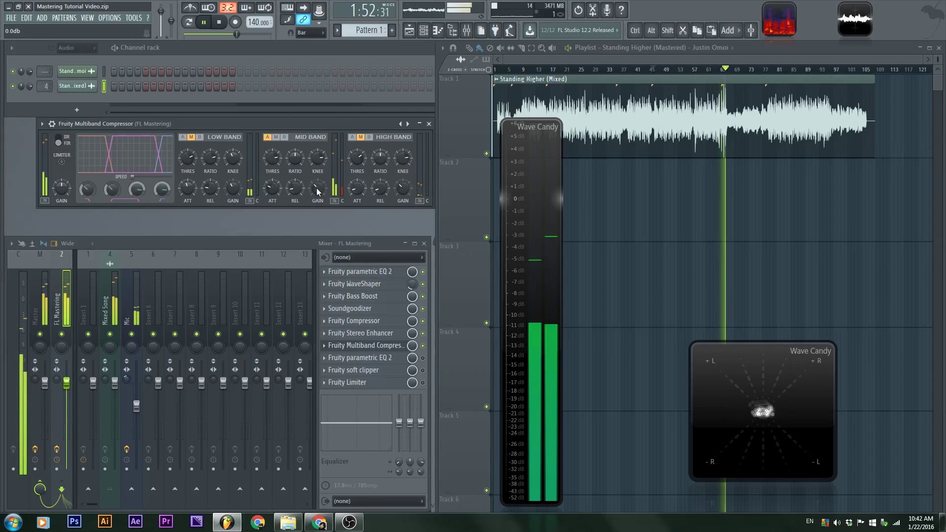
left_click_drag(317, 188, 316, 185)
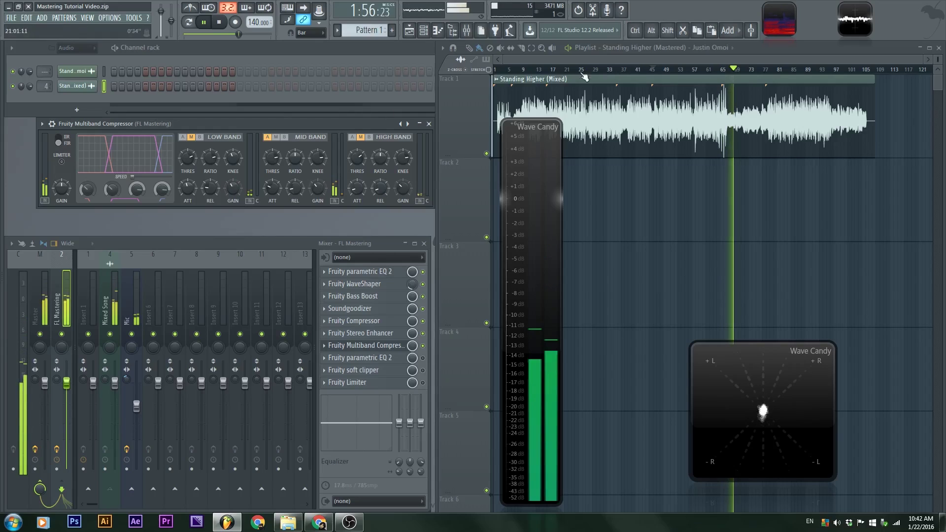
Mute the mid band, activate the high band and audition the song from about 0:25.
key("space")
left_click(550, 73)
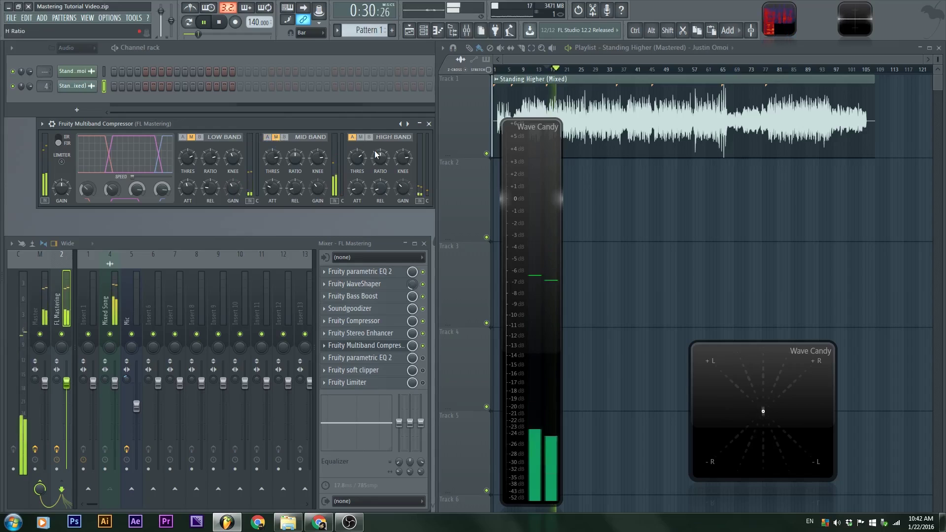
key("space")
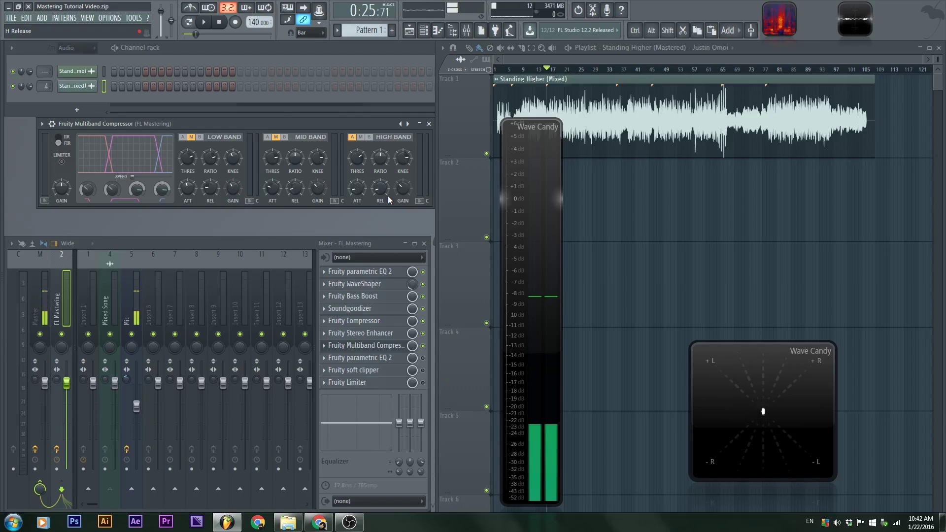
key("space")
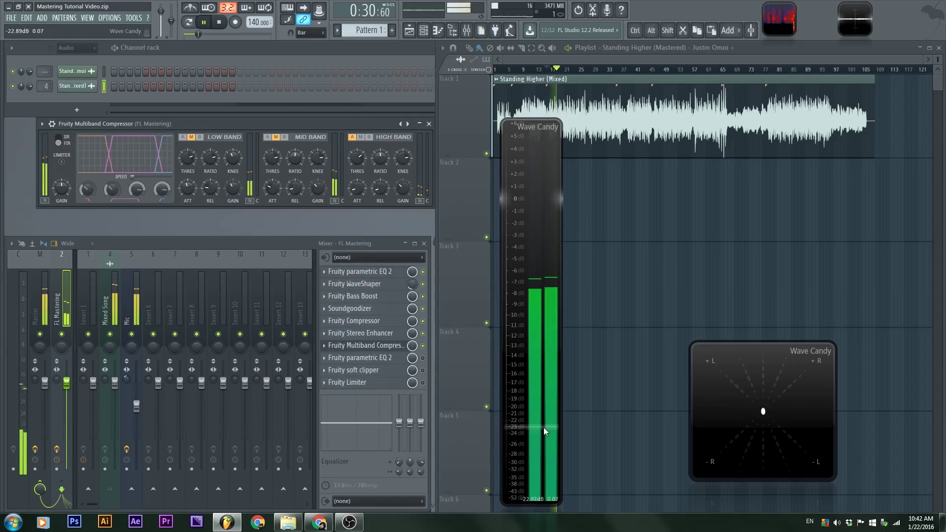
key("space")
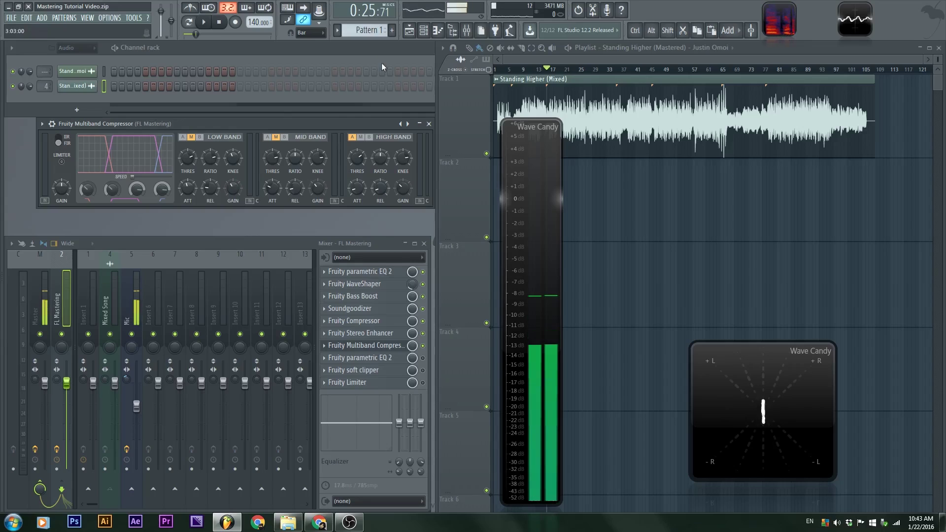
Raise the high band's compression ratio in the multiband compressor, briefly playing the song to check it.
left_click_drag(378, 167, 378, 133)
mouse_move(384, 168)
left_mouse_down()
mouse_move(383, 183)
mouse_move(382, 155)
left_mouse_up()
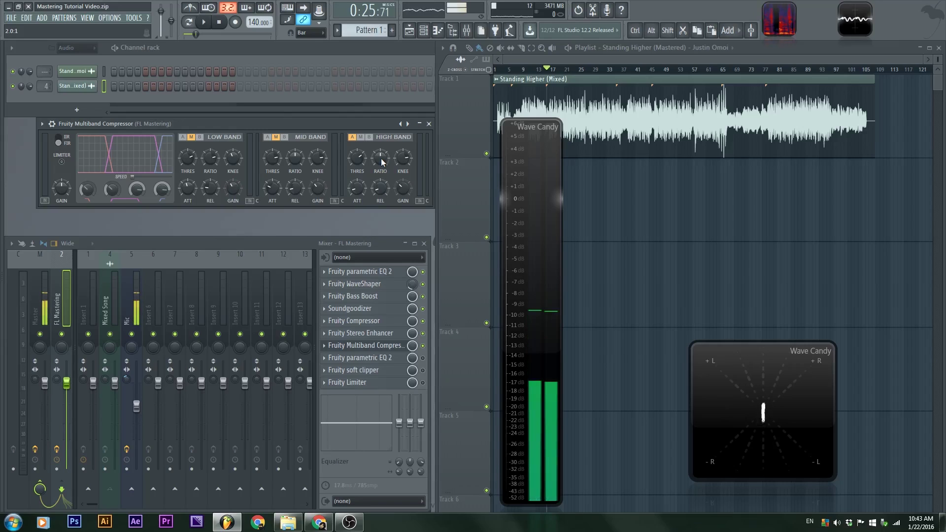
key("space")
left_click_drag(380, 158, 380, 150)
key("space")
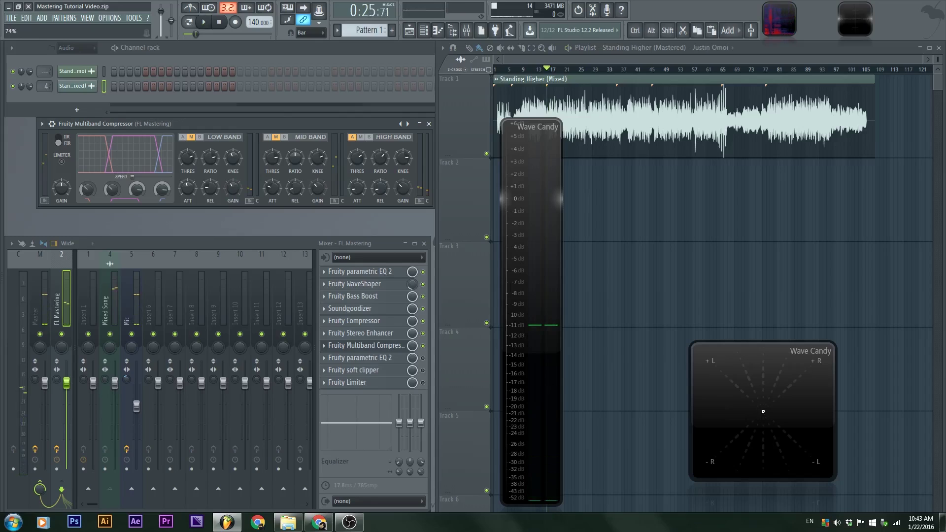
Compare the high band bypassed and active during playback, and set its threshold to -25.7 dB.
key("space")
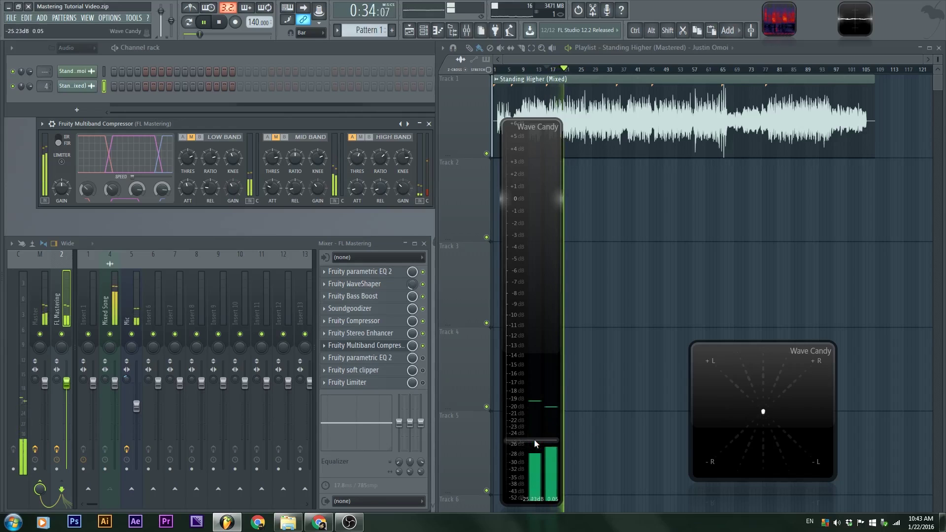
left_click(369, 137)
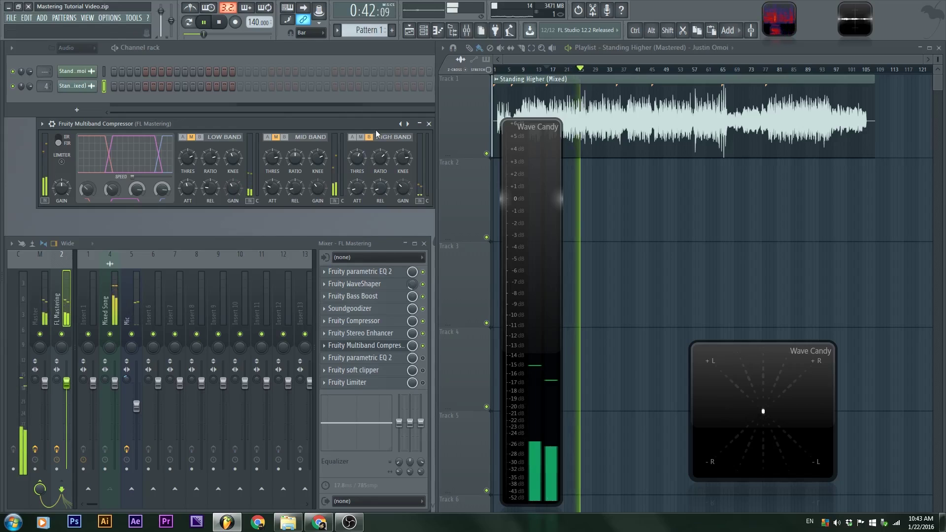
left_click(354, 137)
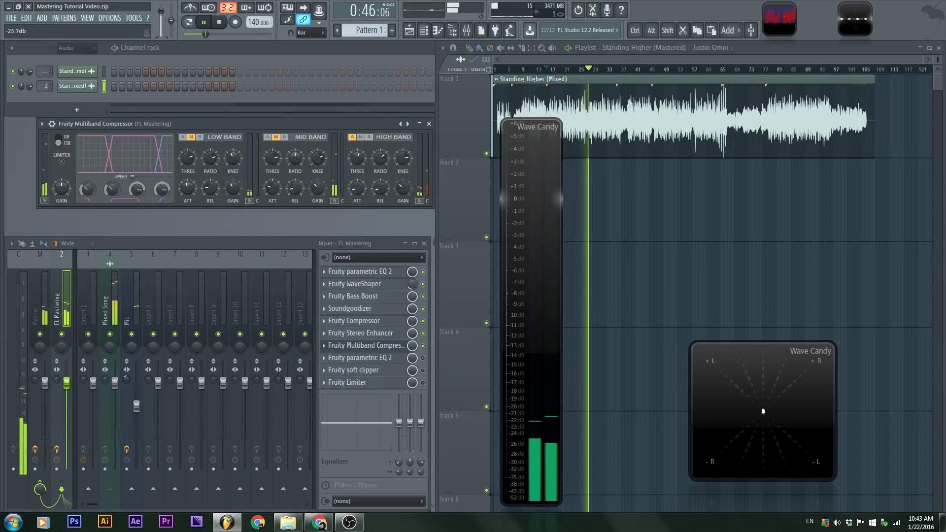
key("space")
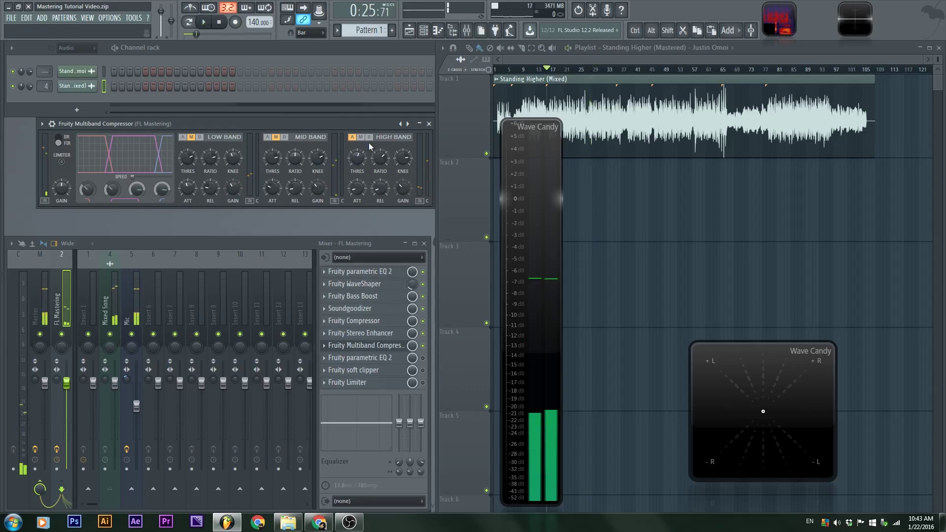
Demonstrate the high band's bypass and active states, and replay the song with the band active.
left_click(369, 138)
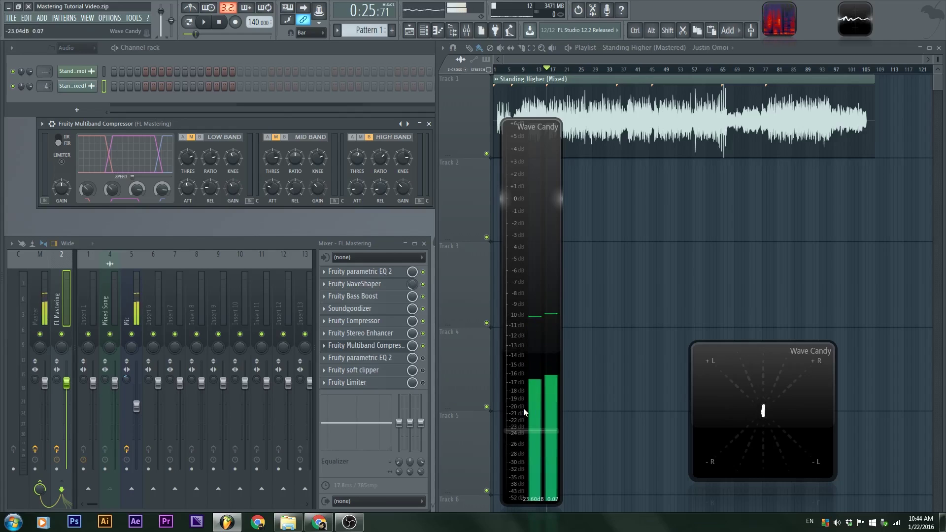
left_click(353, 138)
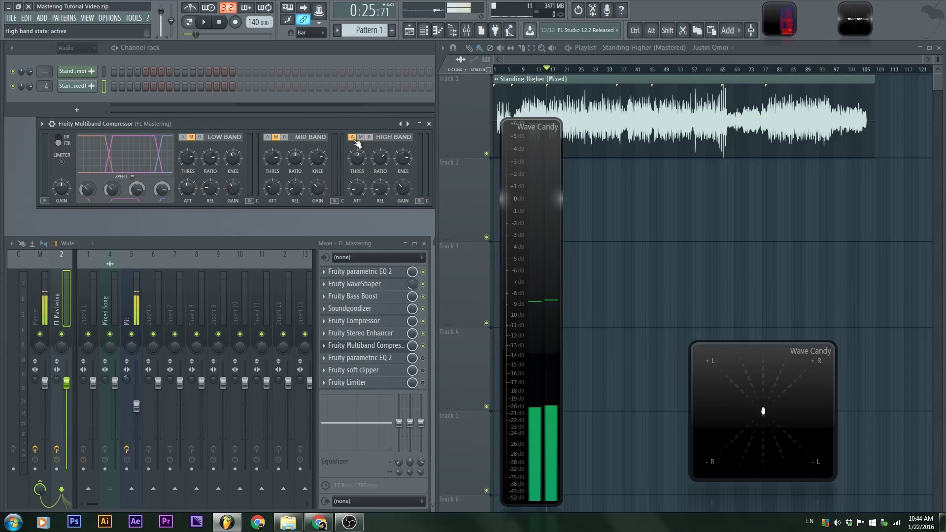
key("space")
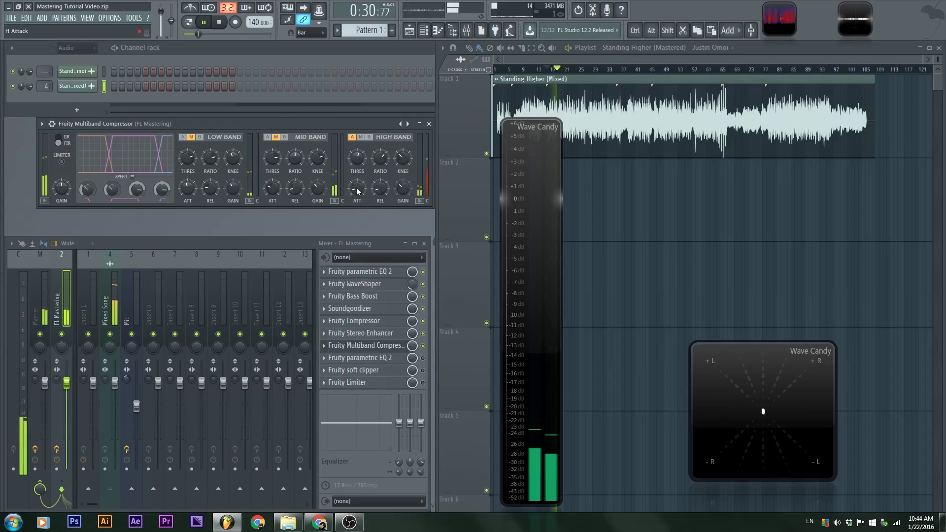
Adjust the high band's attack, and set its output gain to 2.7 dB with the band active during playback.
left_click_drag(356, 190, 357, 189)
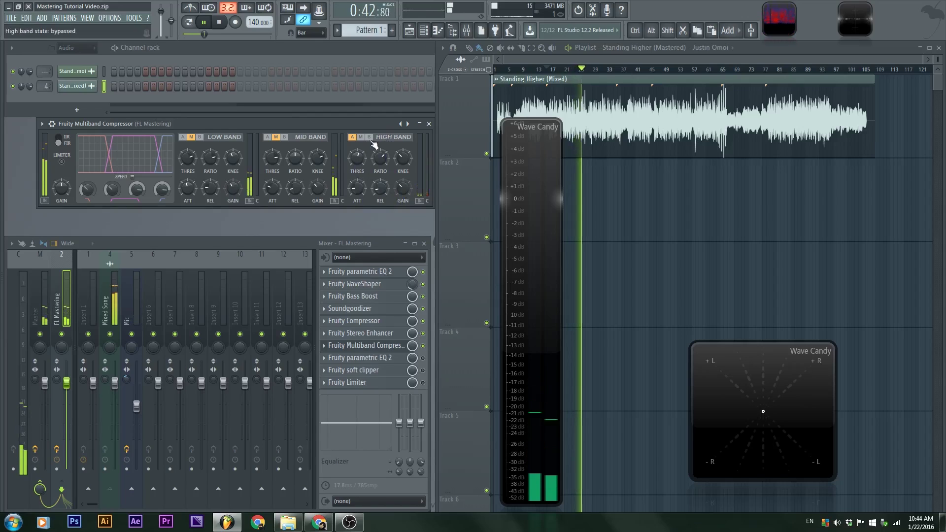
left_click(356, 138)
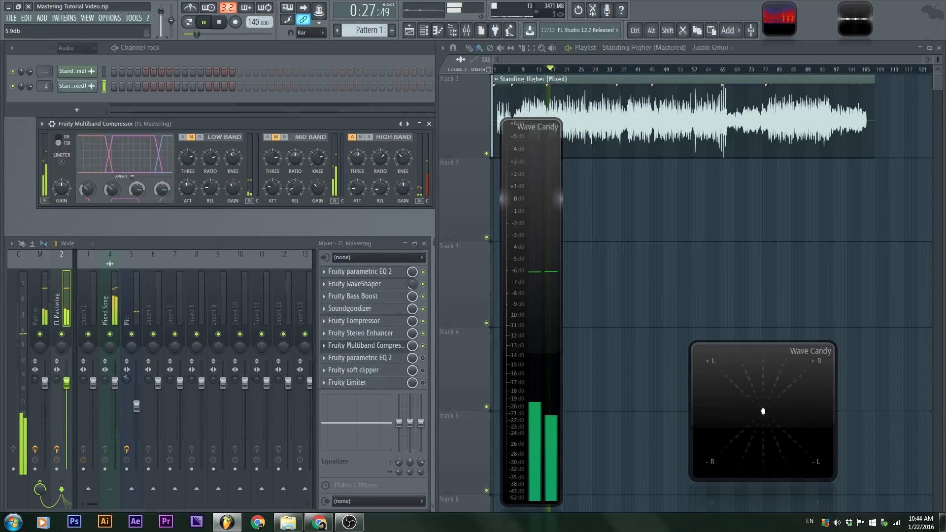
left_click_drag(406, 190, 406, 193)
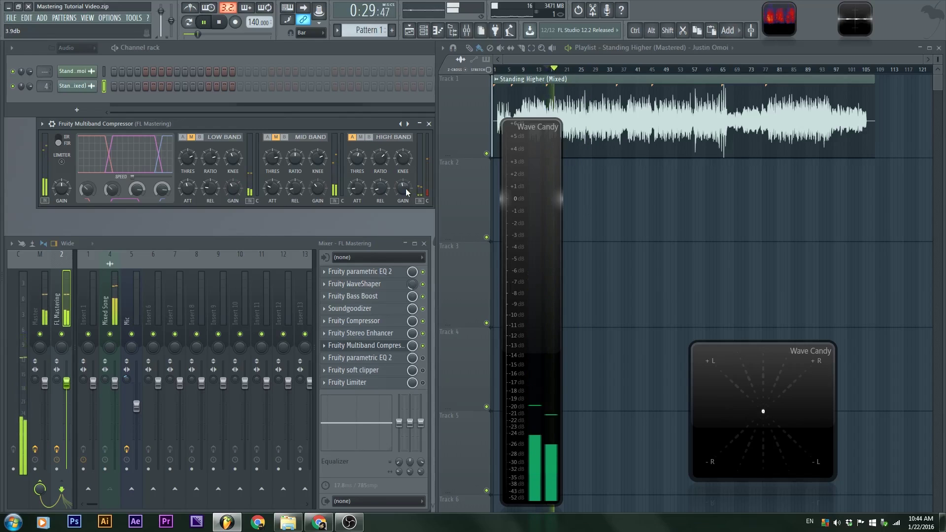
left_click_drag(406, 188, 406, 193)
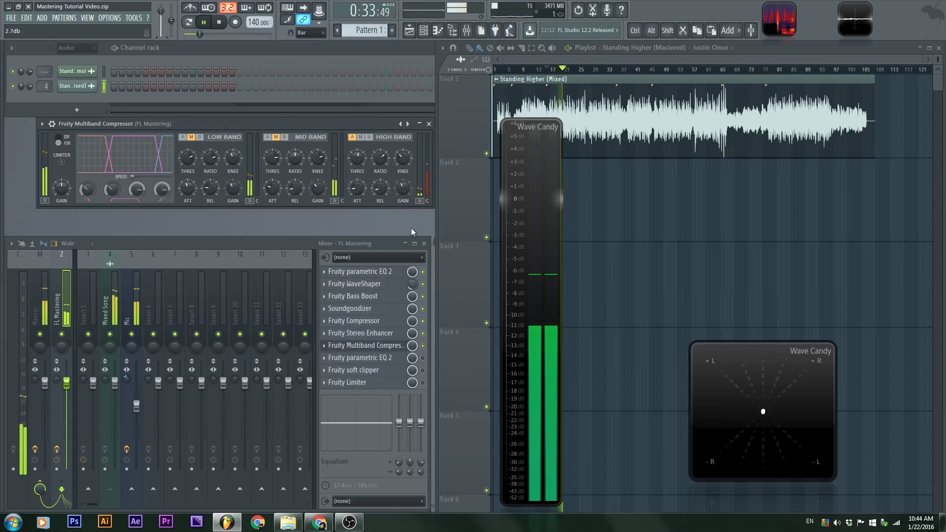
Toggle the high band's input/output meter and audition the song repeatedly from about 0:25.
key("space")
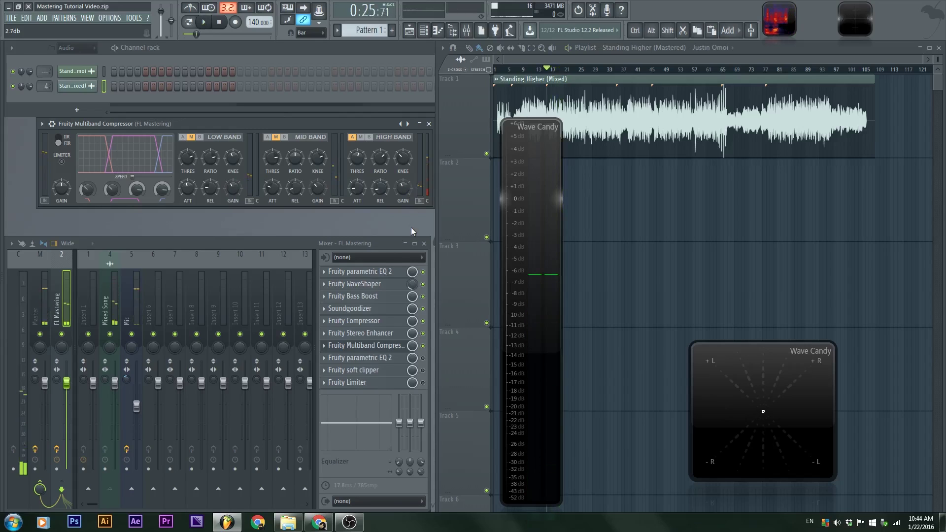
key("space")
left_click(422, 201)
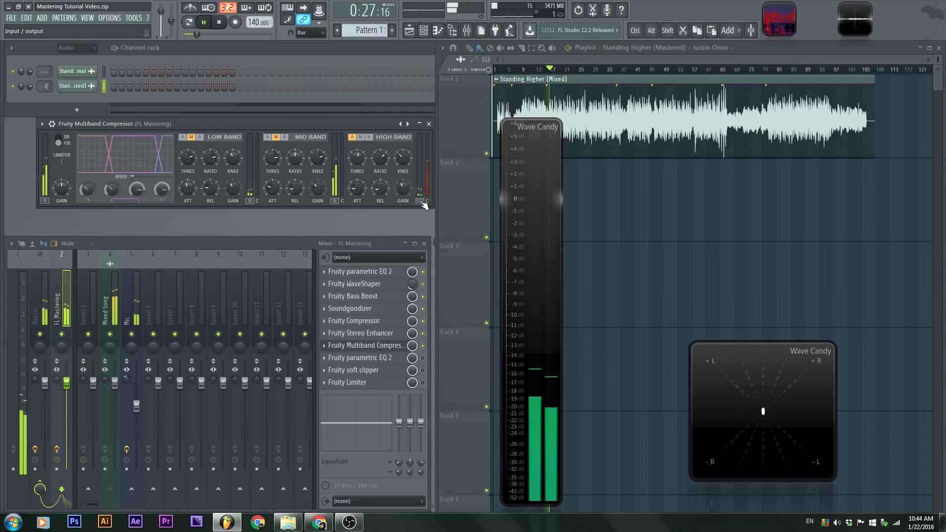
key("space")
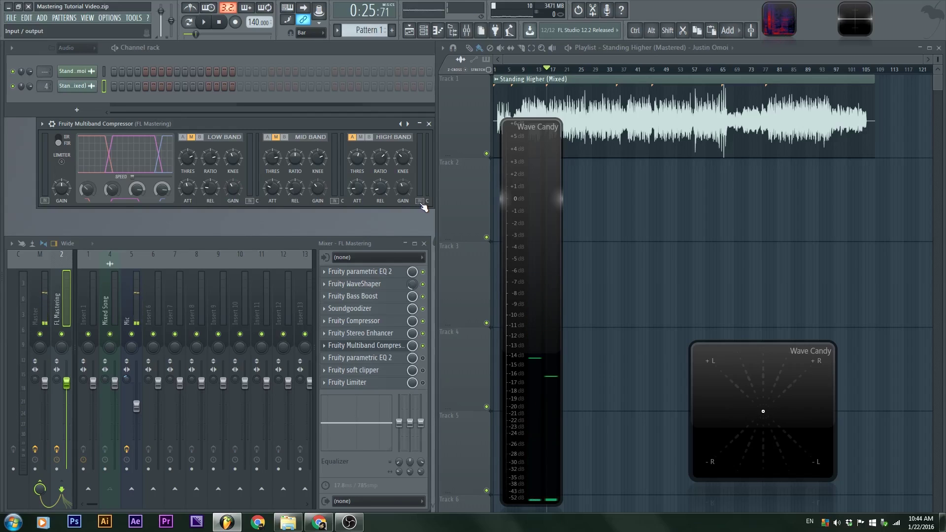
key("space")
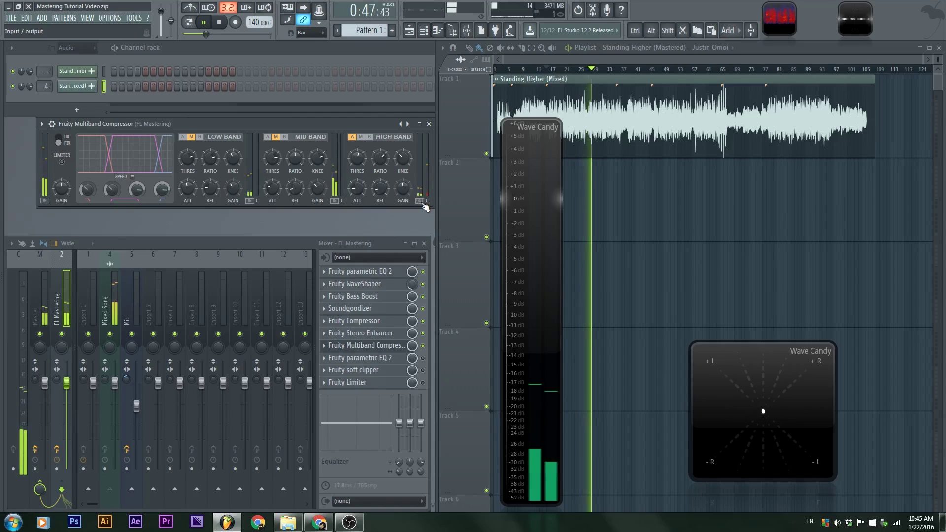
key("space")
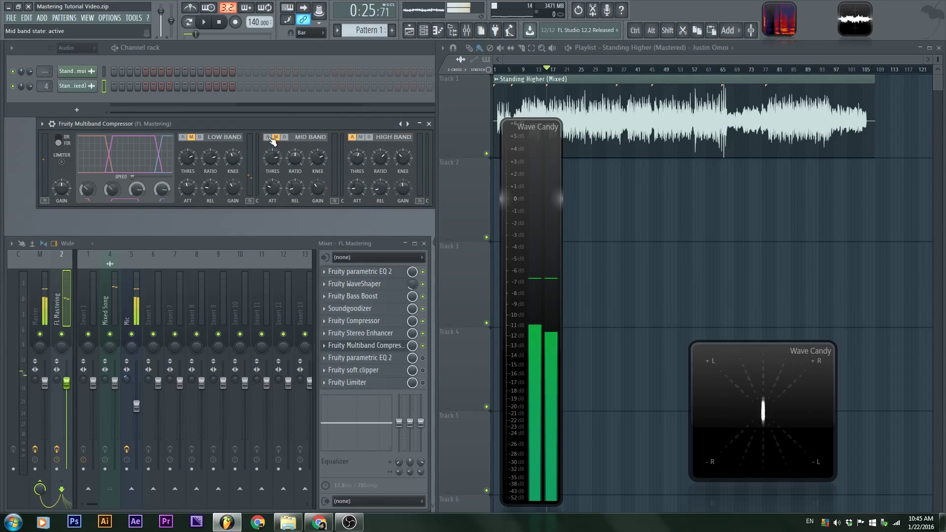
Activate the low and mid bands in the multiband compressor and audition all three bands together from about 0:25.
left_click(268, 138)
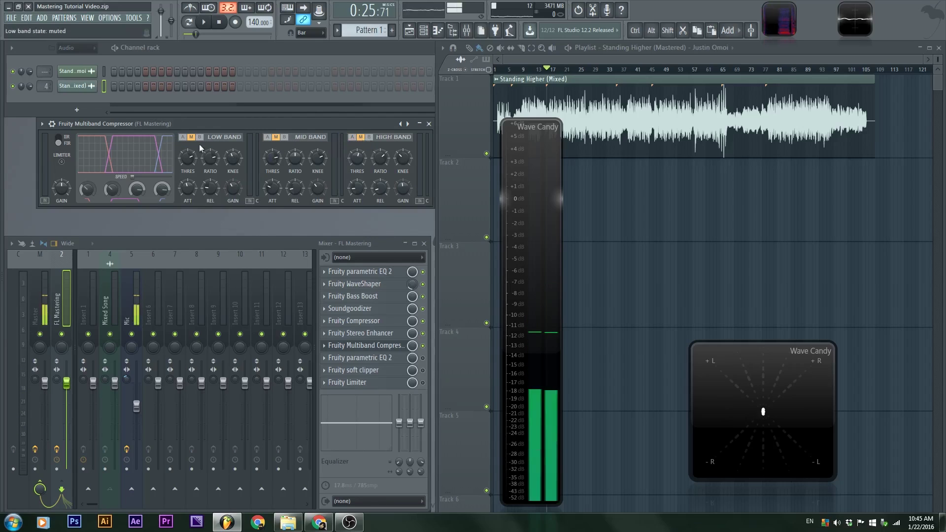
left_click(185, 138)
key("space")
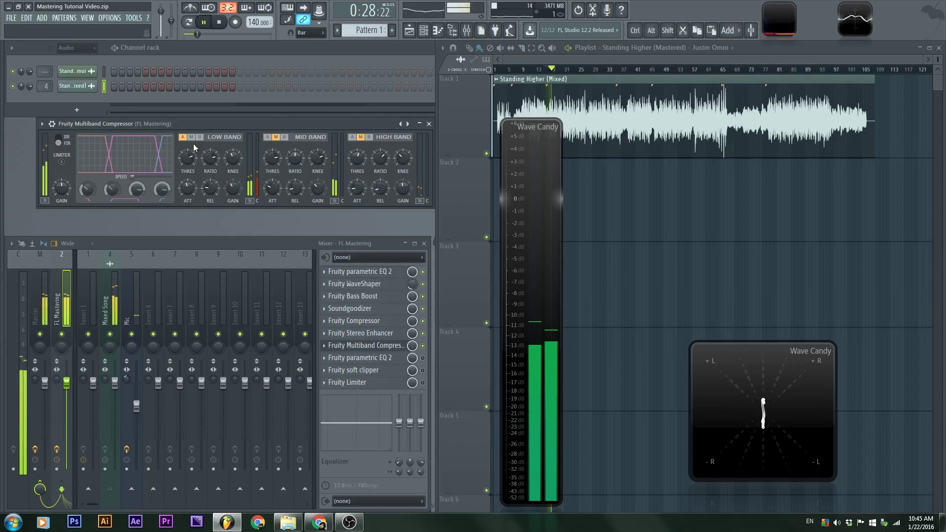
left_click(268, 138)
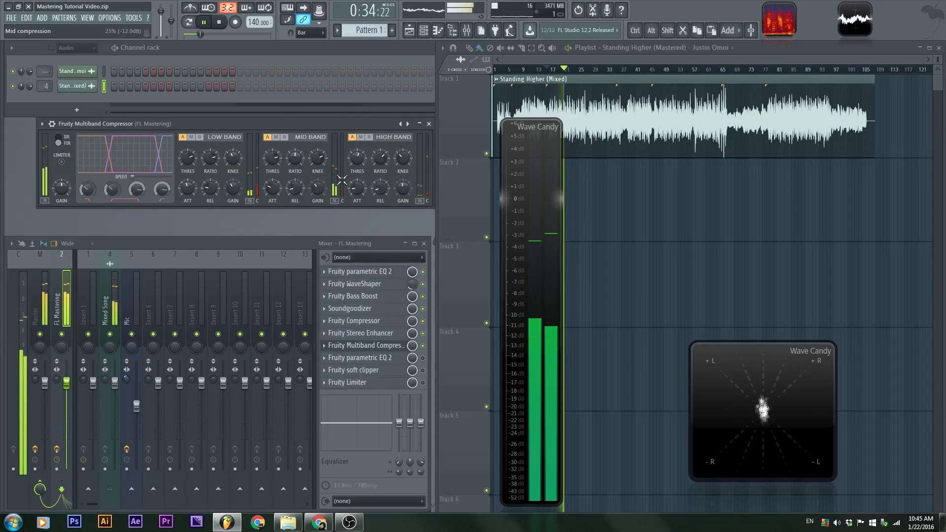
key("space")
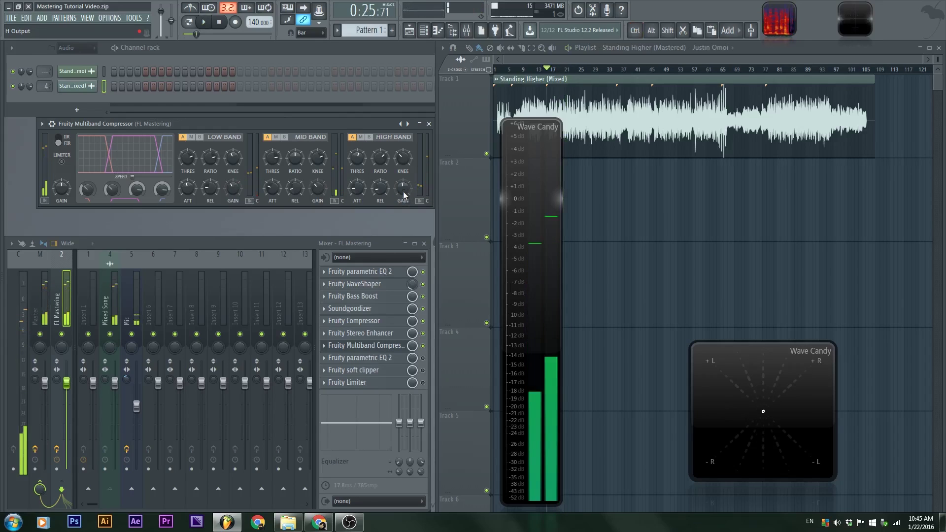
key("space")
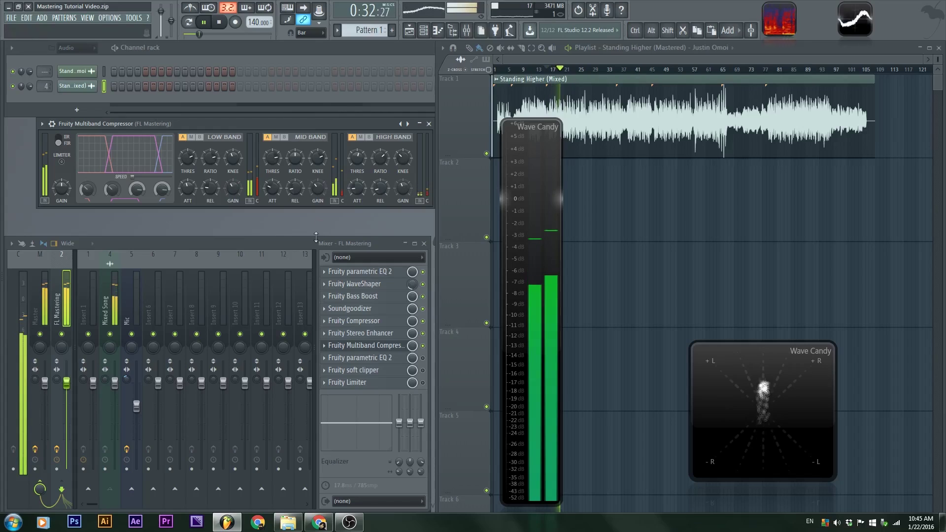
left_click(334, 202)
key("space")
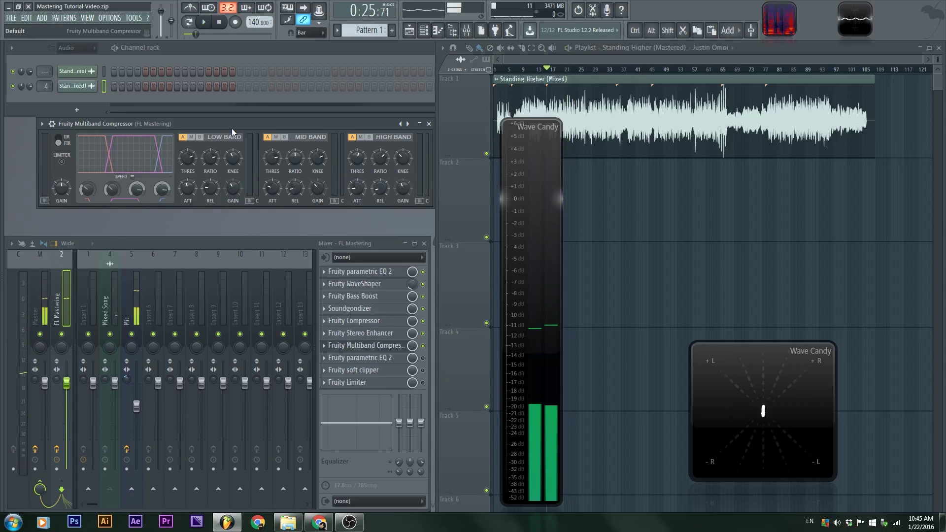
Open the second Fruity parametric EQ 2 on the FL Mastering track and briefly preview the song's spectrum in it.
left_click(379, 347)
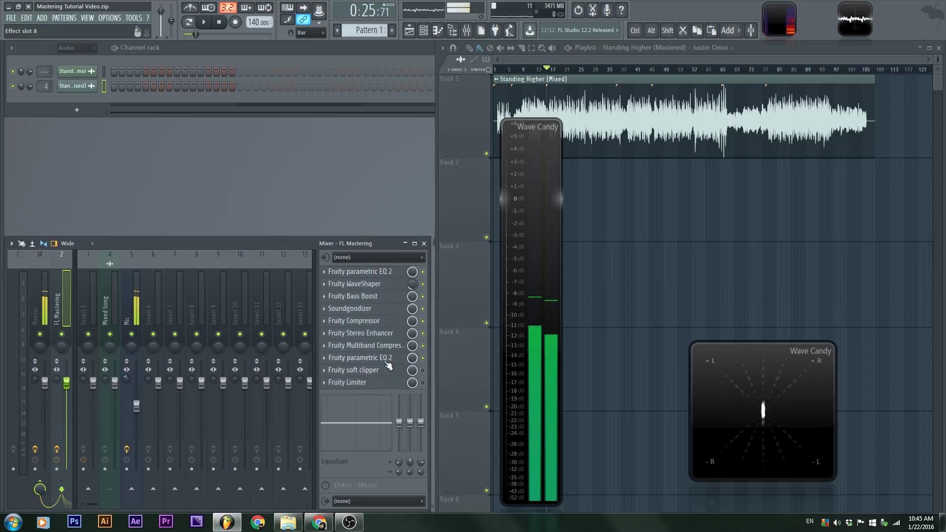
left_click(369, 347)
left_click(369, 359)
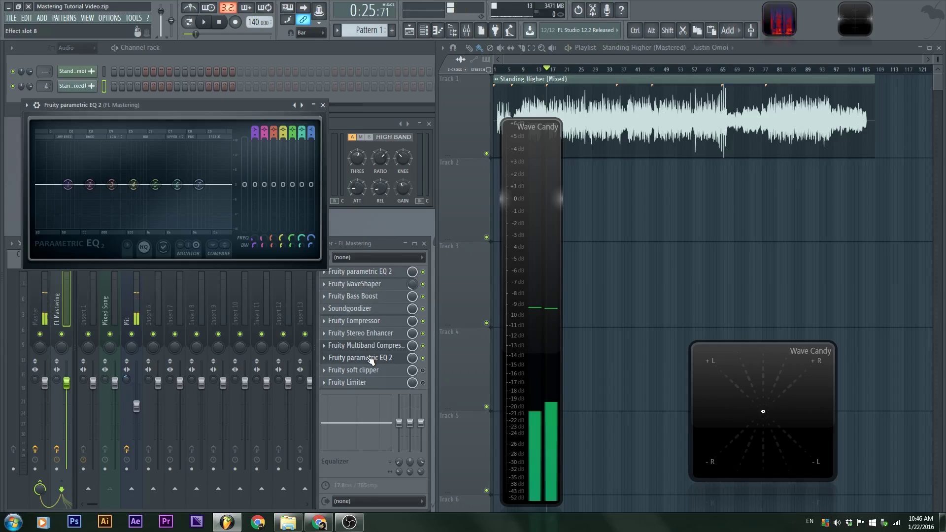
key("space")
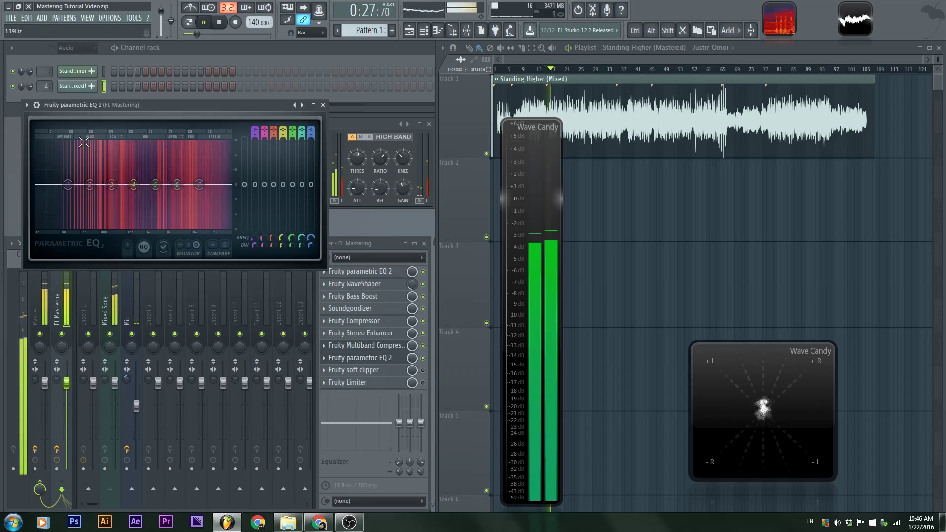
key("space")
Toggle the equalizer's high precision monitor option and play the song to examine its frequency spectrum.
left_click(126, 244)
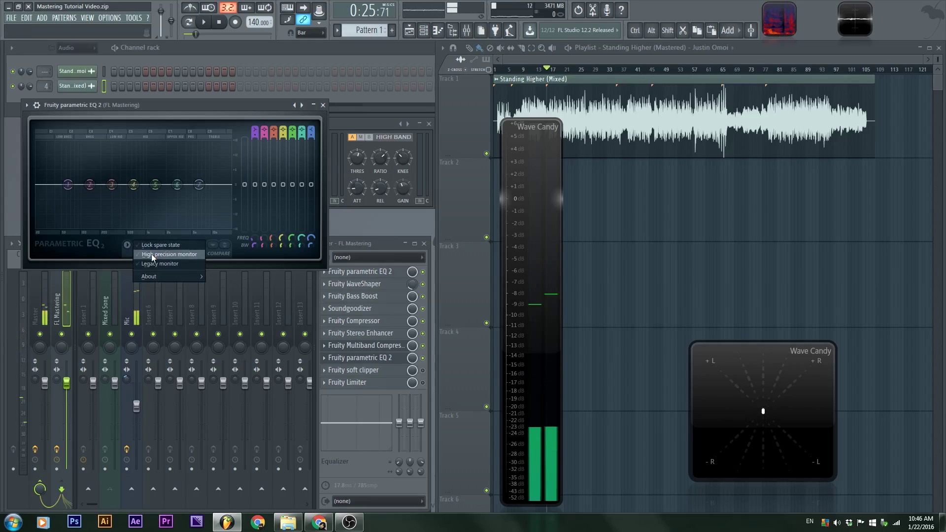
left_click(153, 255)
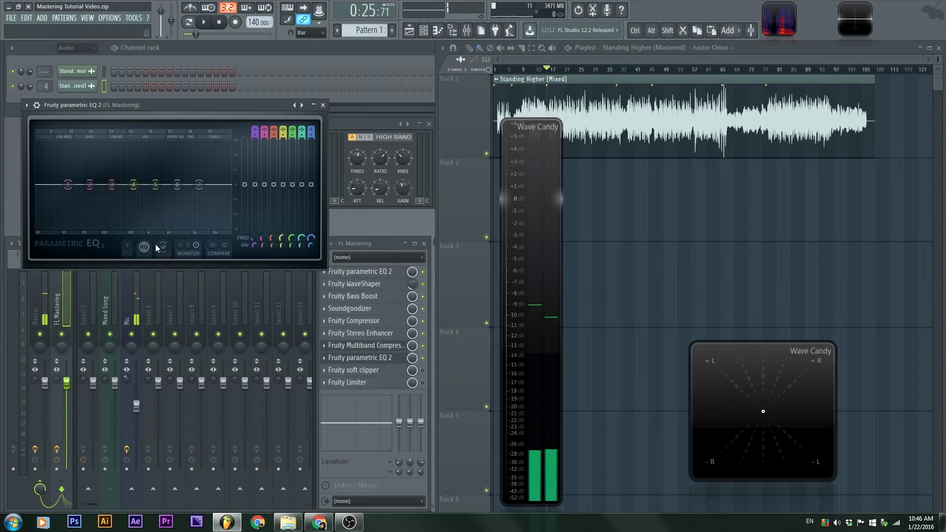
left_click_drag(193, 105, 197, 108)
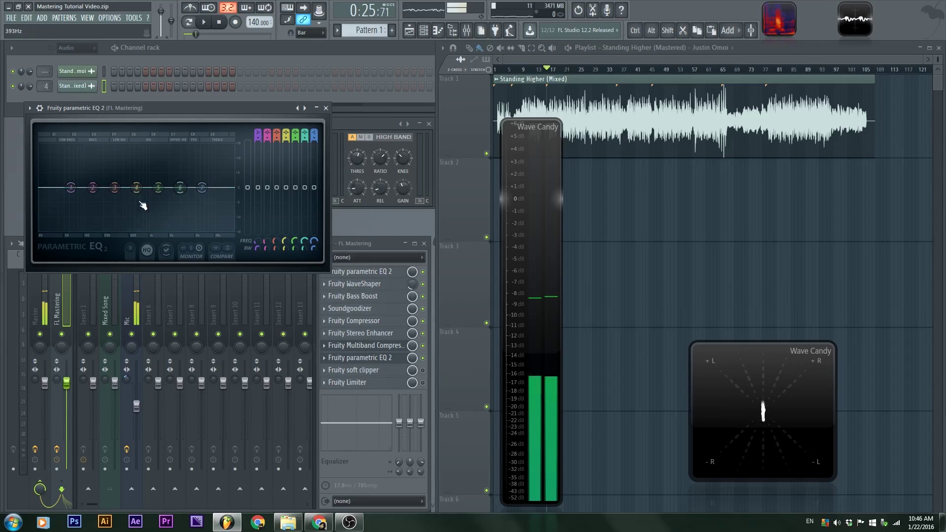
key("space")
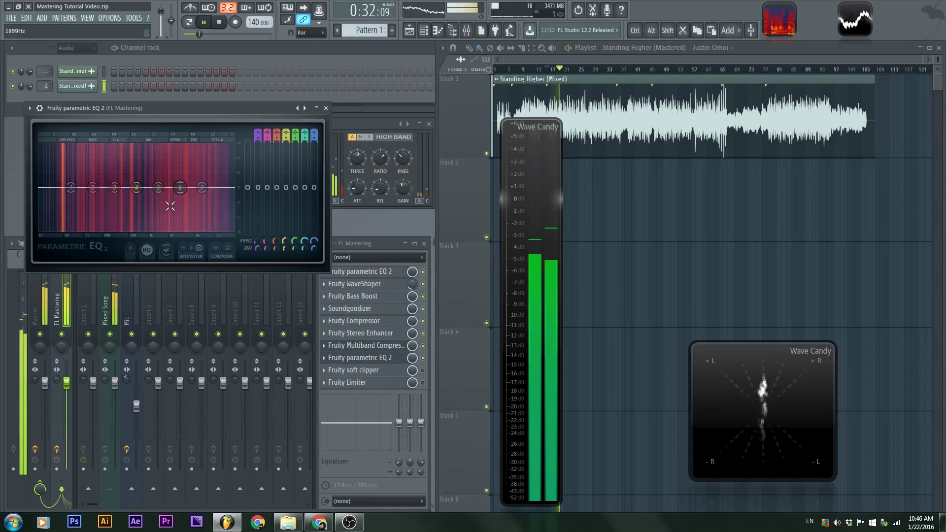
key("space")
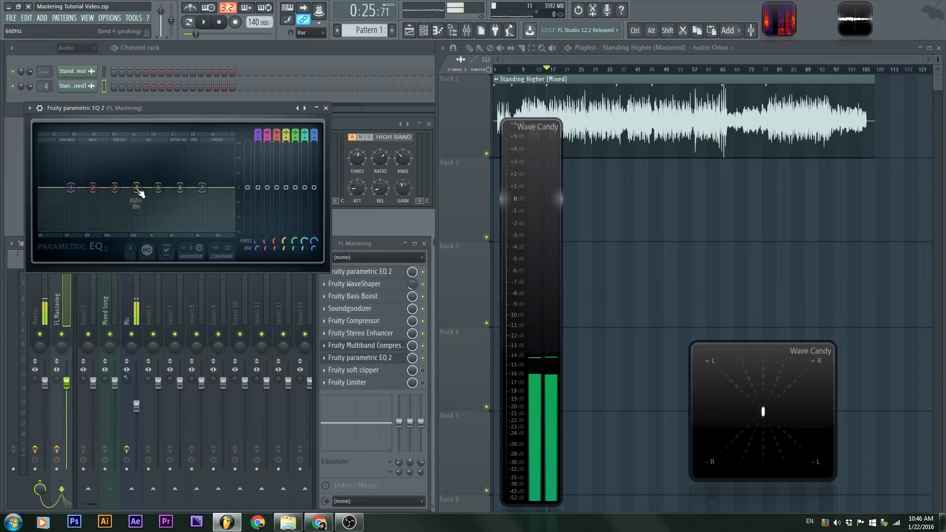
Try boosting equalizer band 7 at a lower frequency, and reset the band.
left_click_drag(179, 108, 177, 111)
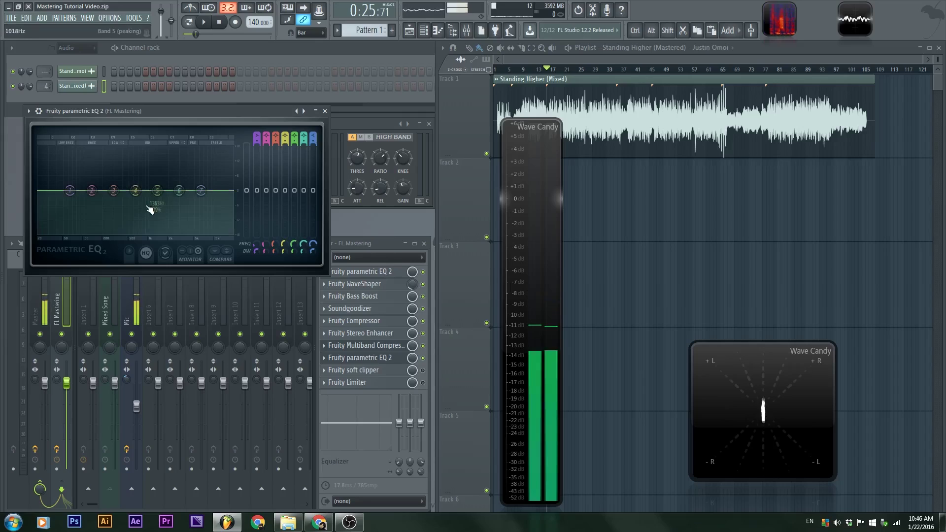
left_click_drag(200, 191, 171, 172)
right_click(170, 172)
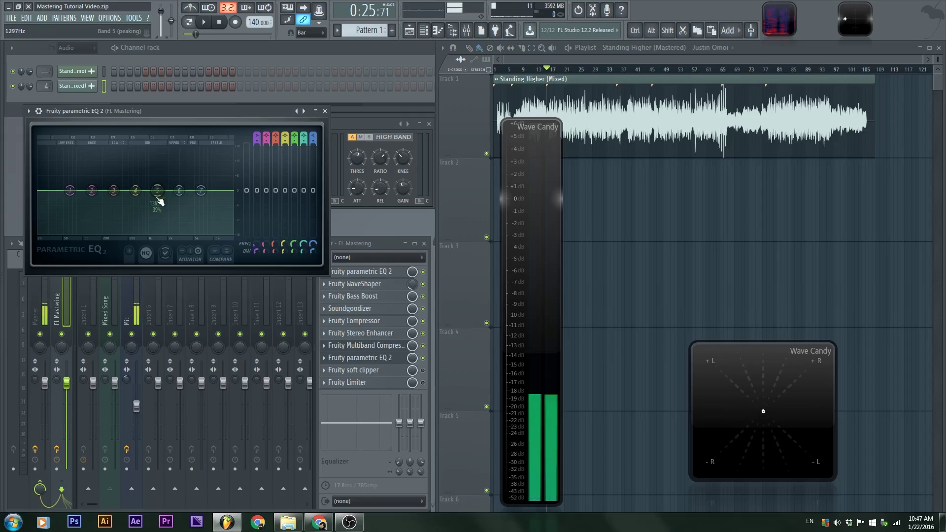
Move equalizer band 4 to about 936 Hz with a slight boost and narrow its bandwidth while the song plays.
left_click_drag(140, 191, 144, 187)
key("space")
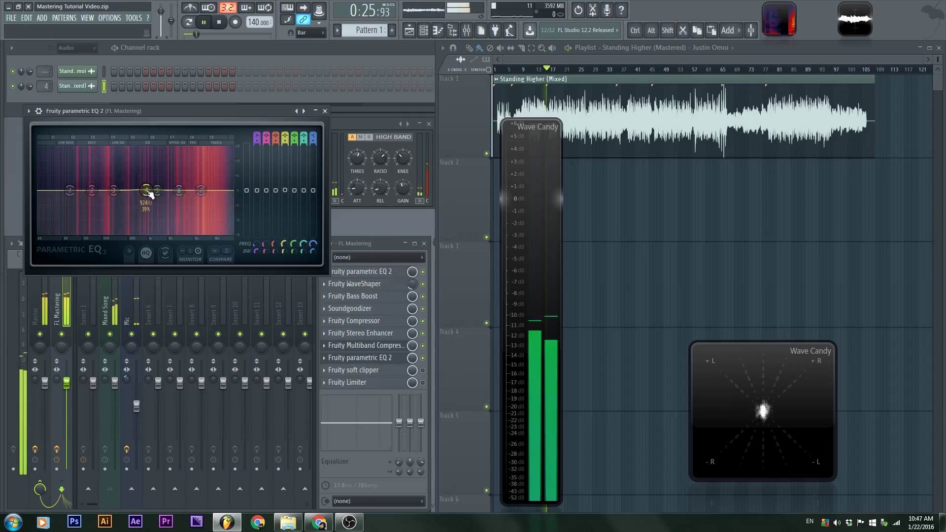
left_click_drag(141, 190, 141, 189)
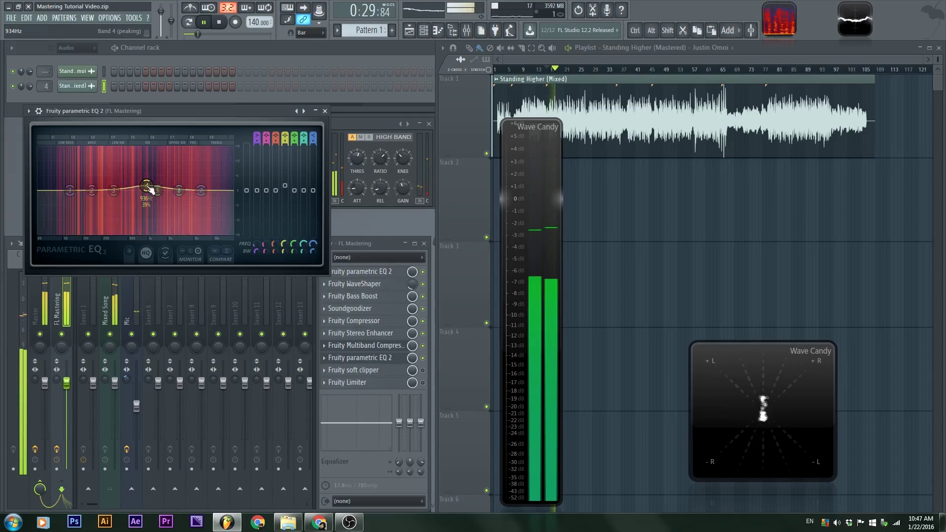
left_click_drag(147, 186, 146, 188)
scroll(147, 187, "down", 3)
scroll(147, 187, "up", 2)
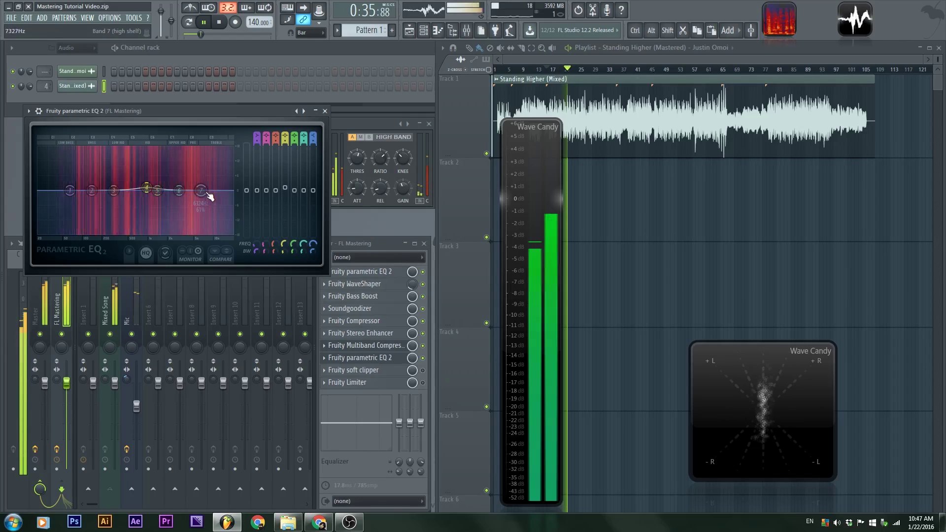
Audition a strong high-shelf boost on band 7 at about 4.1 kHz, and reset the band.
key("space")
key("space")
left_click_drag(202, 191, 189, 169)
key("space")
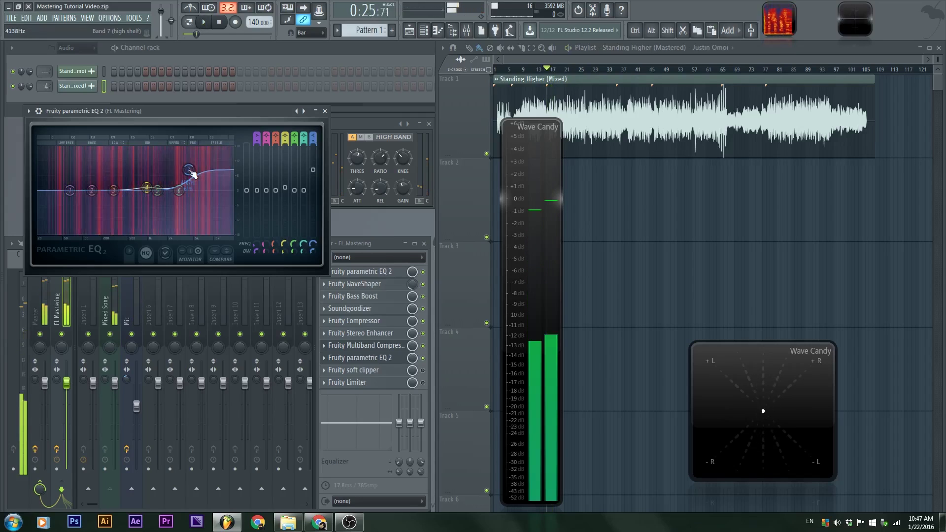
right_click(190, 171)
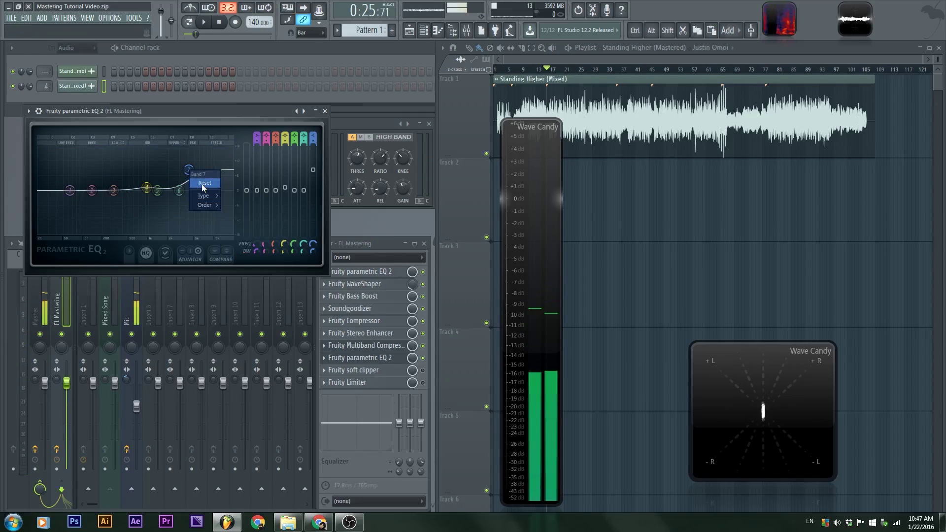
left_click(203, 183)
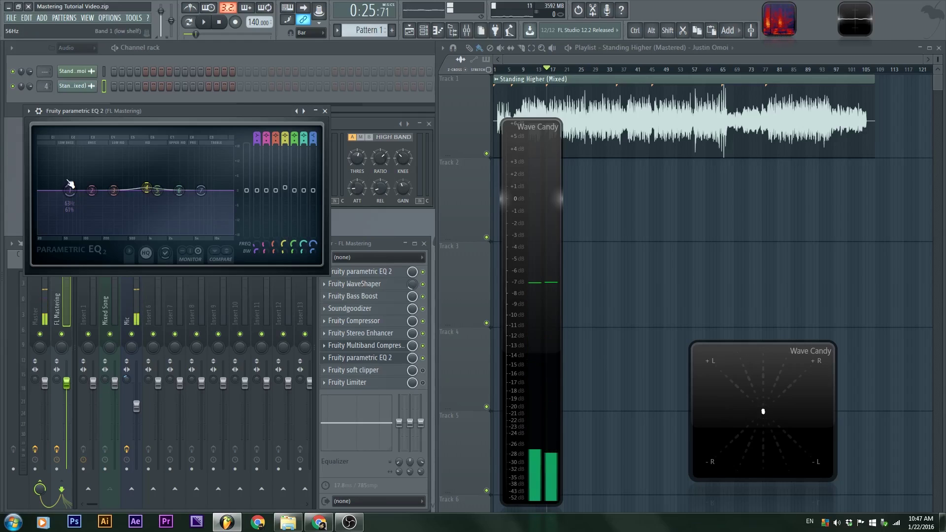
Move equalizer band 2 just below band 1's frequency with a slight boost and adjust its bandwidth, checking with playback.
key("space")
left_click_drag(93, 192, 63, 189)
key("space")
scroll(65, 186, "down", 3)
scroll(63, 189, "down", 1)
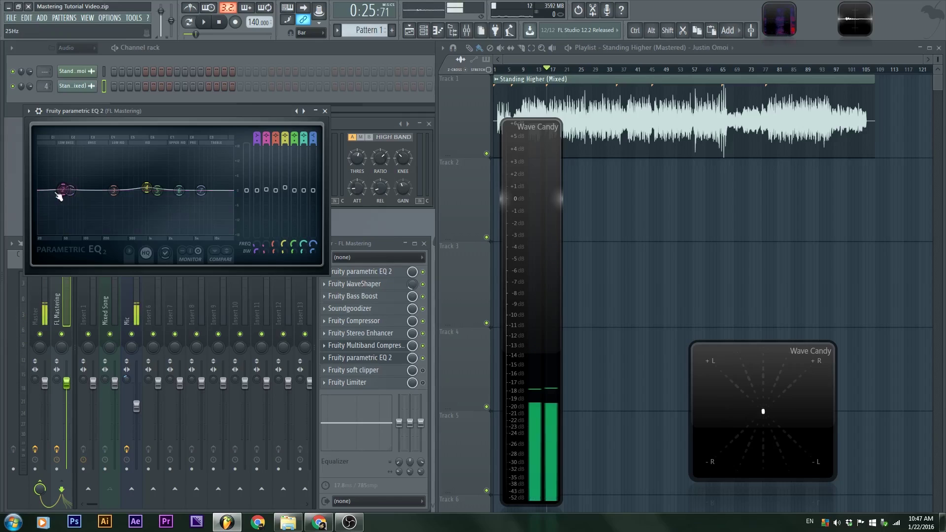
key("space")
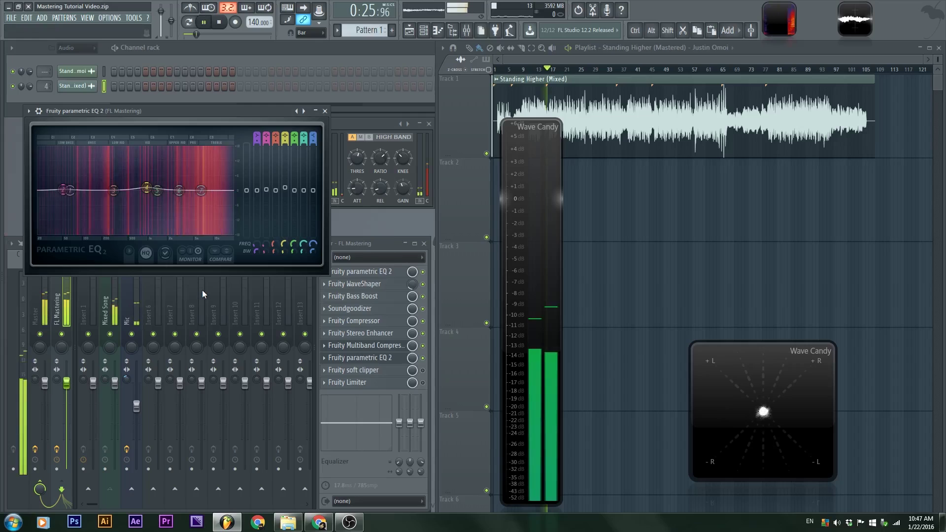
Close the multiband compressor and reopen the second Fruity parametric EQ 2 on the FL Mastering track.
left_click(397, 349)
left_click(394, 358)
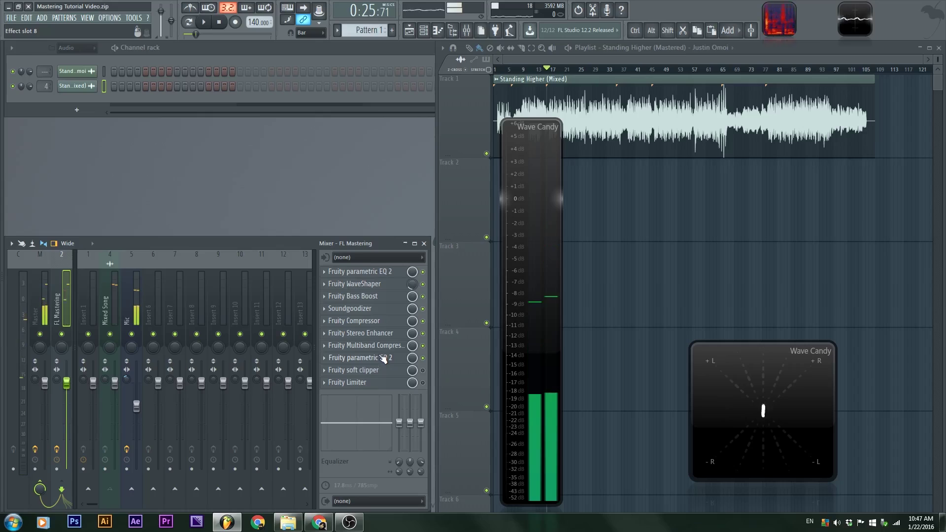
left_click(383, 358)
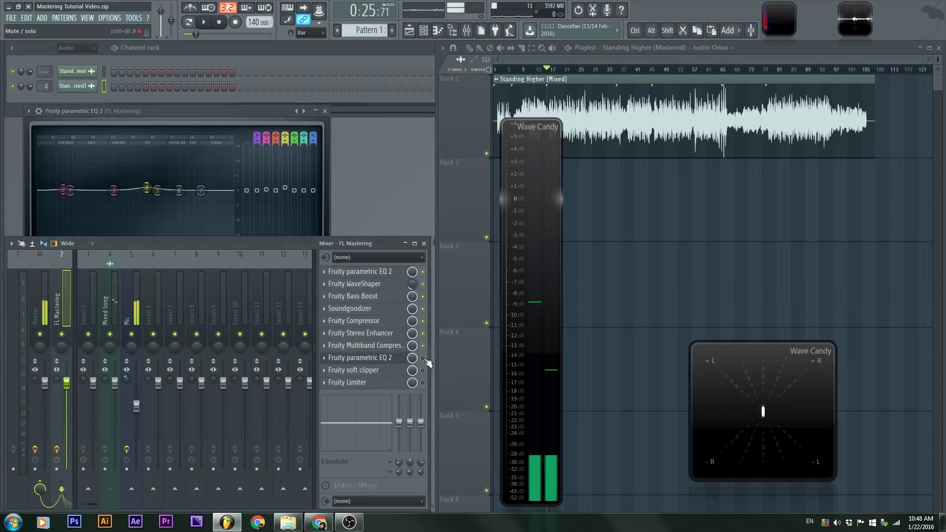
Play the song with the Fruity Multiband Compressor bypassed and enabled to compare its effect on the master.
left_click(365, 345)
key("space")
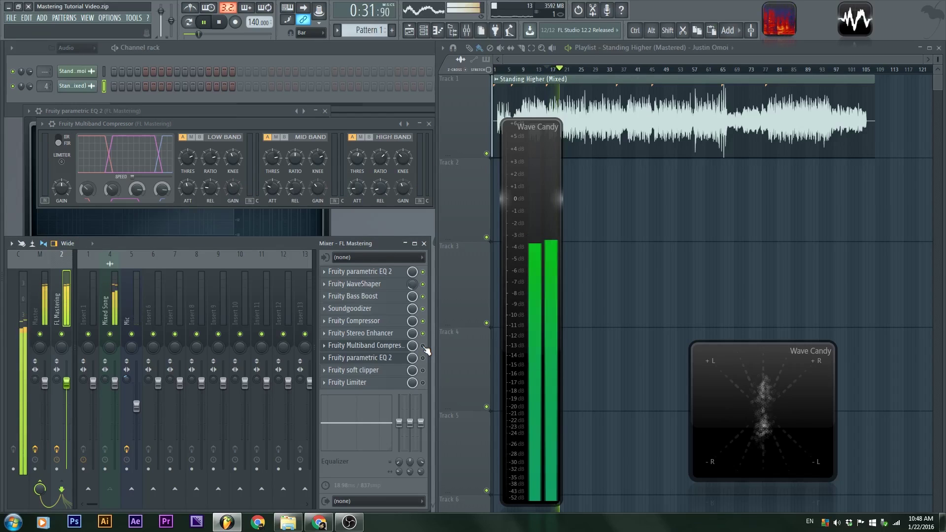
key("space")
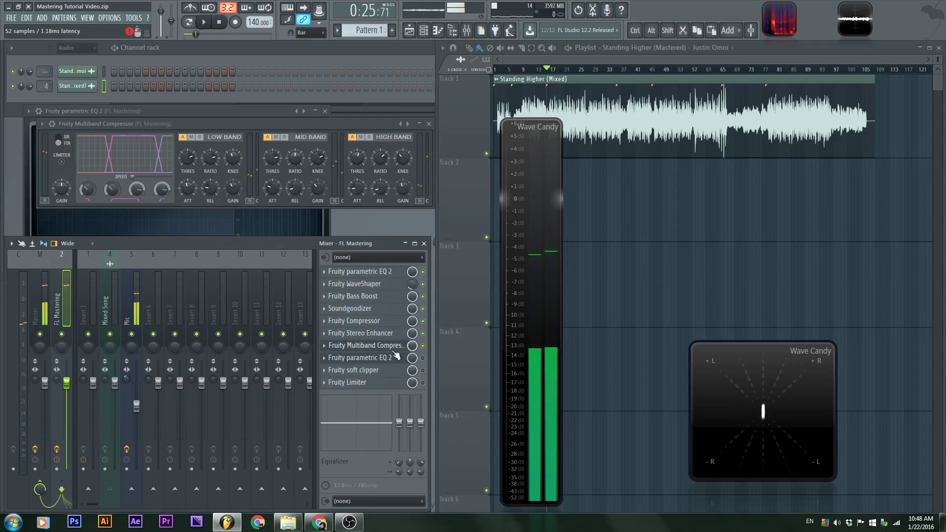
left_click(390, 353)
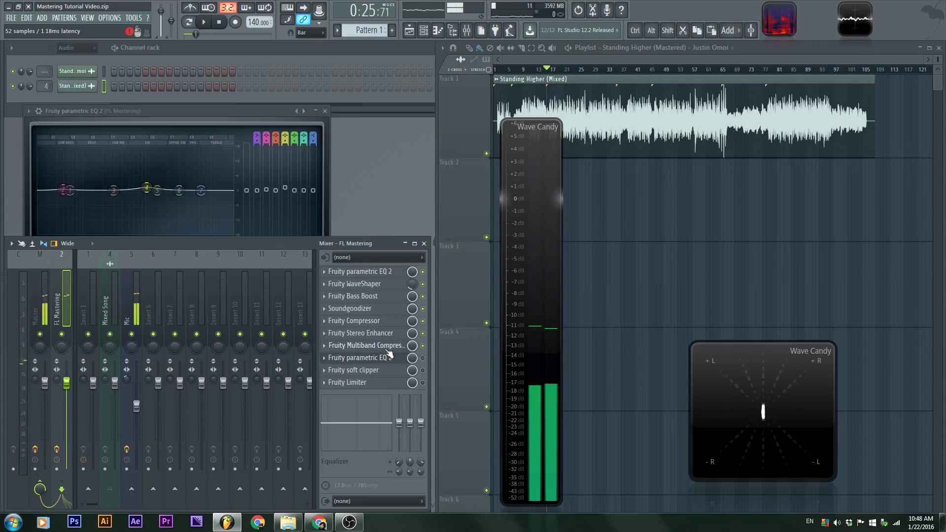
left_click(389, 354)
left_click(389, 354)
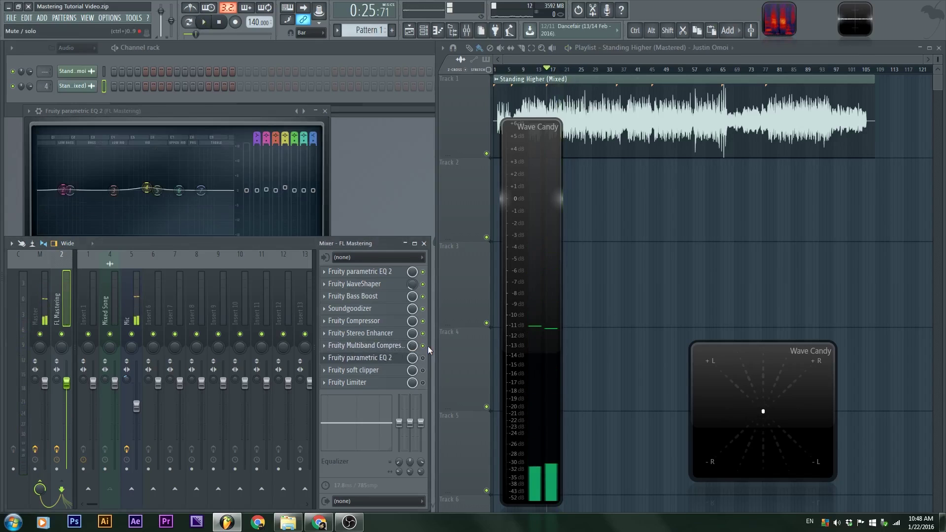
key("space")
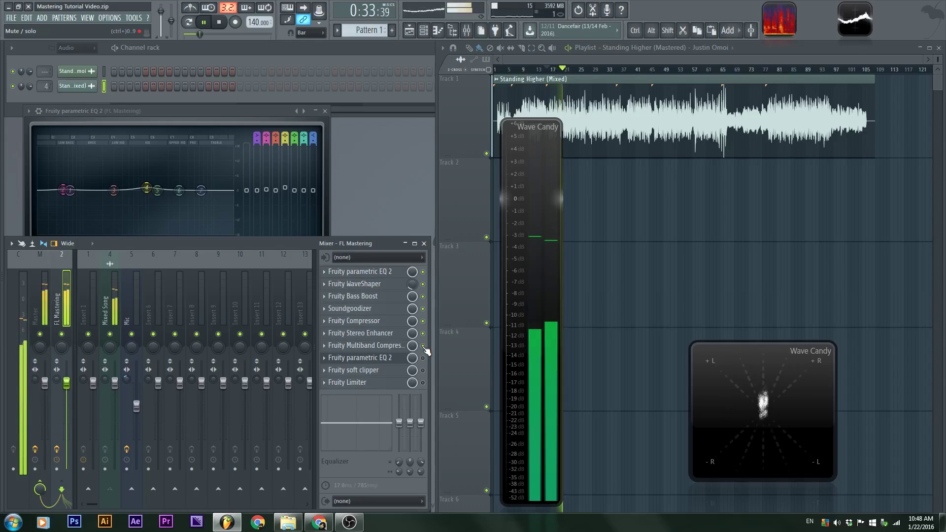
key("space")
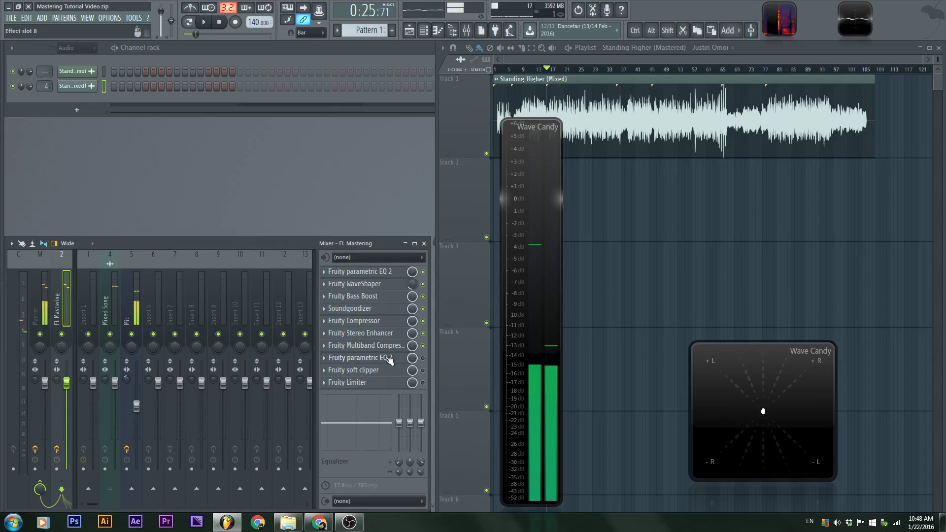
Enable the second Fruity parametric EQ 2 while the song plays, comparing the sound with and without it.
left_click(389, 357)
key("space")
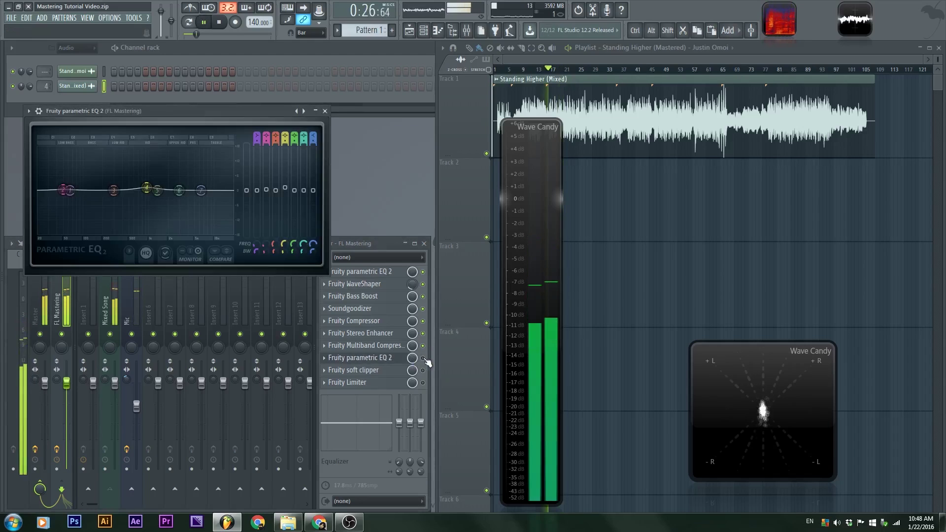
left_click(422, 358)
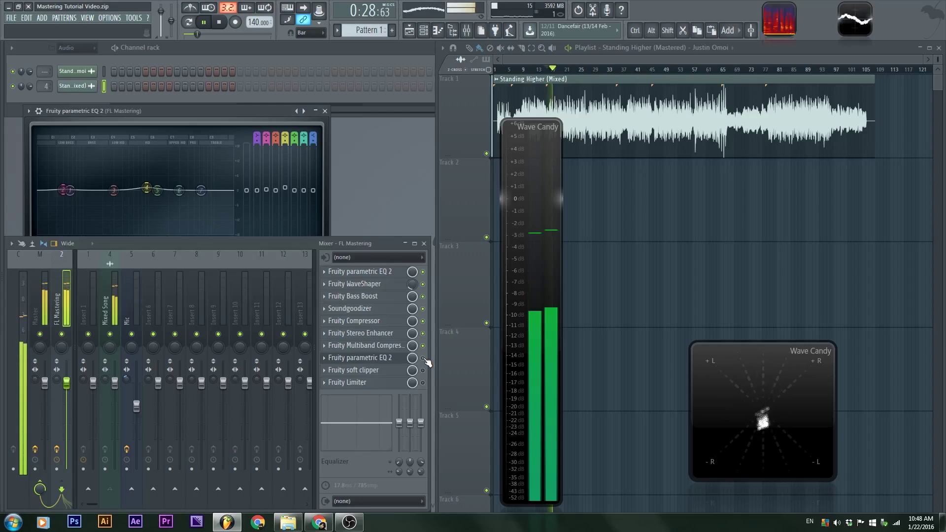
left_click_drag(176, 114, 248, 64)
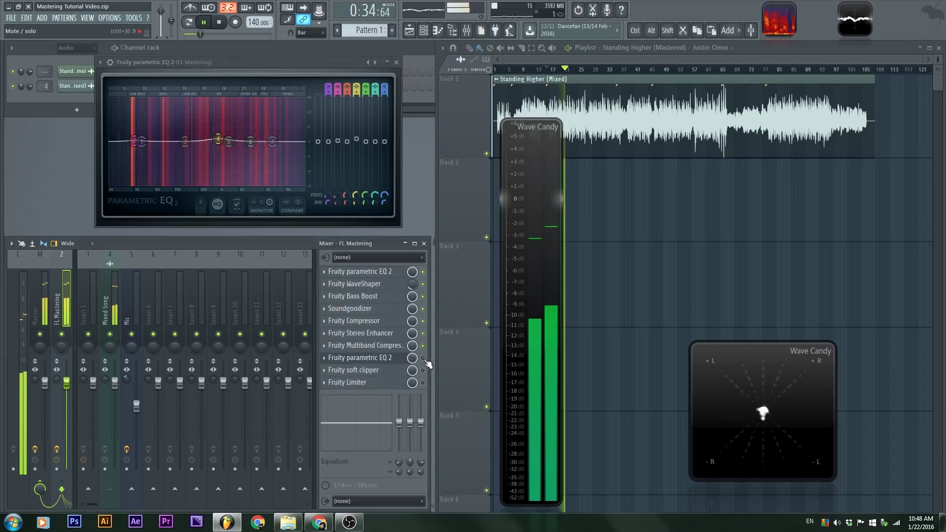
key("space")
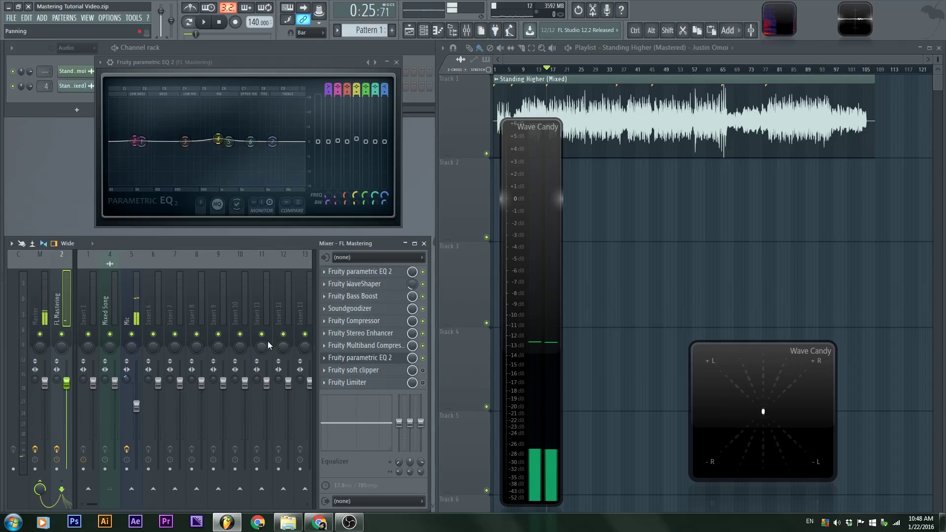
Close the equalizer, open the Fruity soft clipper and Fruity Limiter side by side, and enable both effects.
left_click(372, 358)
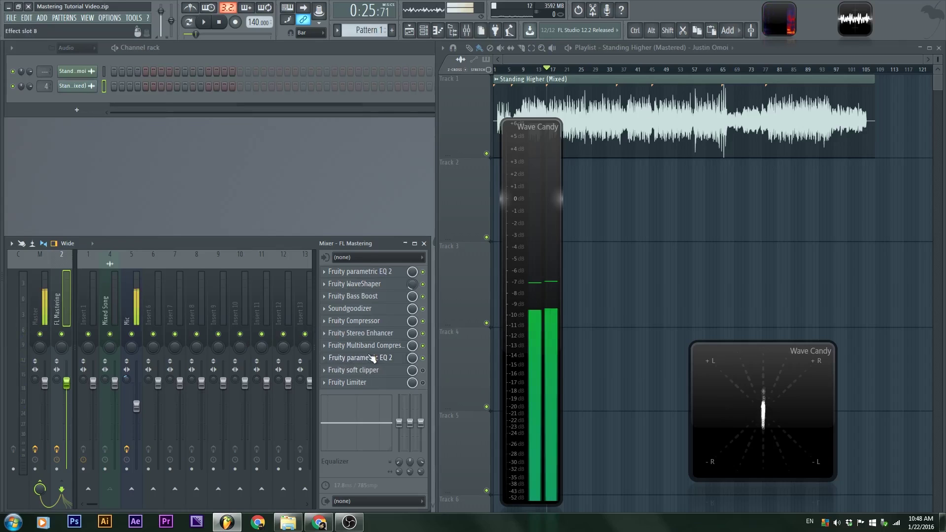
left_click(372, 382)
left_click(353, 370)
left_click_drag(108, 127, 378, 120)
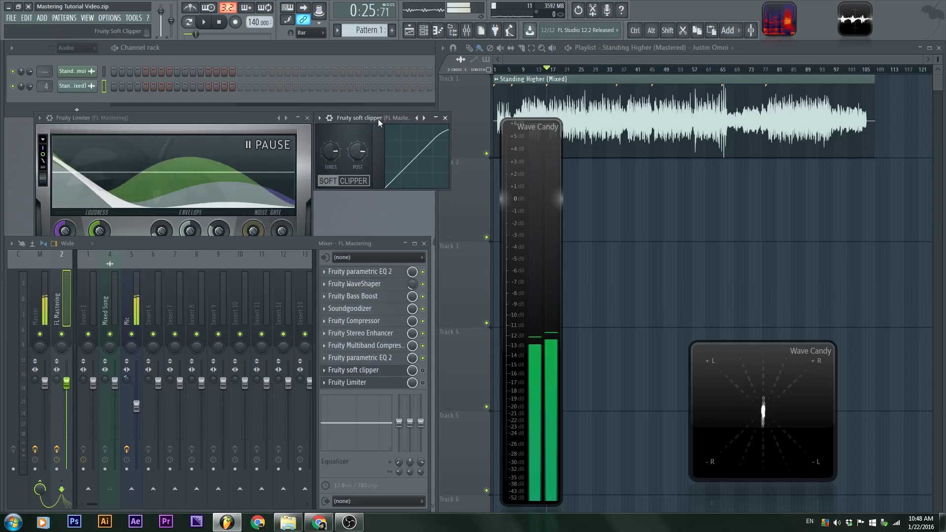
left_click_drag(99, 119, 522, 124)
left_click(363, 121)
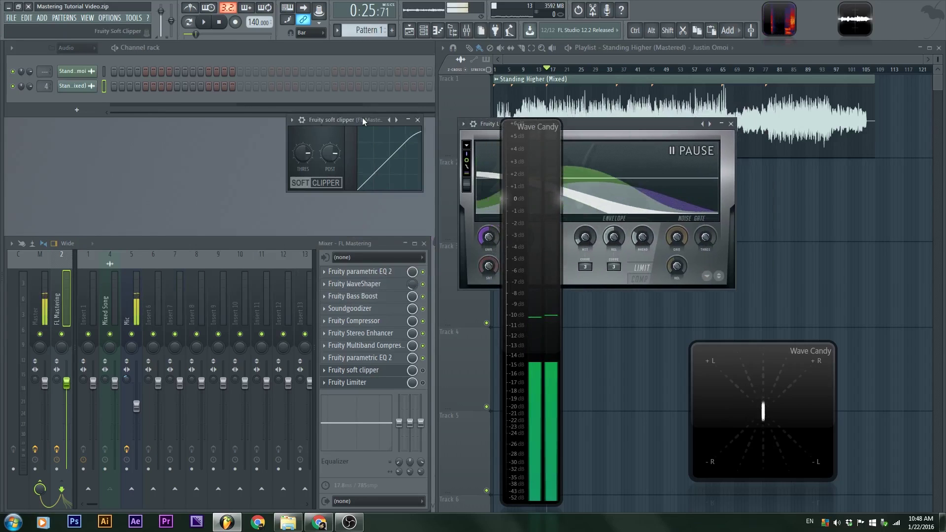
left_click_drag(363, 121, 81, 124)
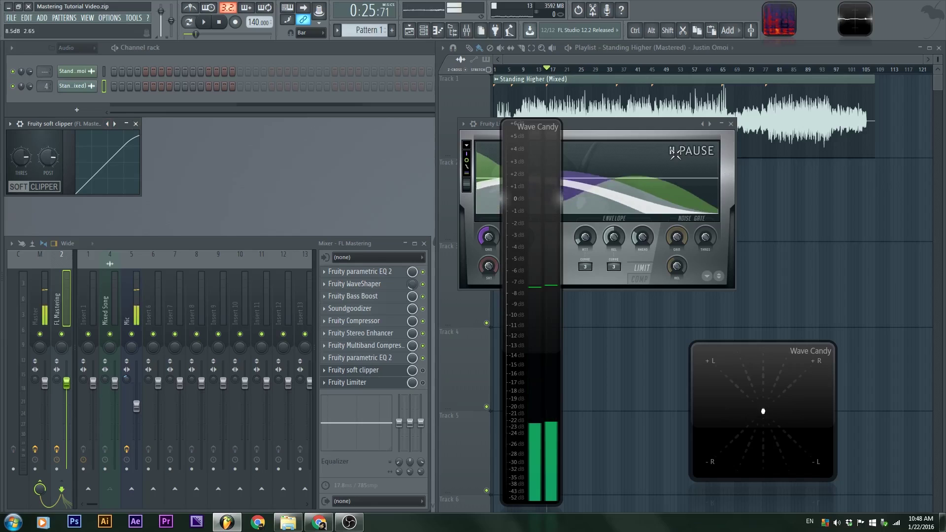
left_click_drag(599, 128, 286, 126)
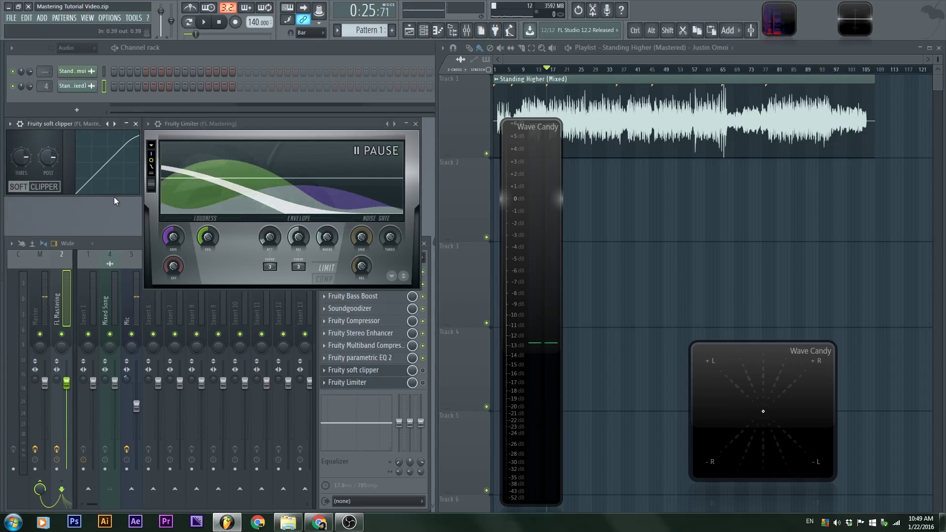
left_click_drag(83, 148, 102, 79)
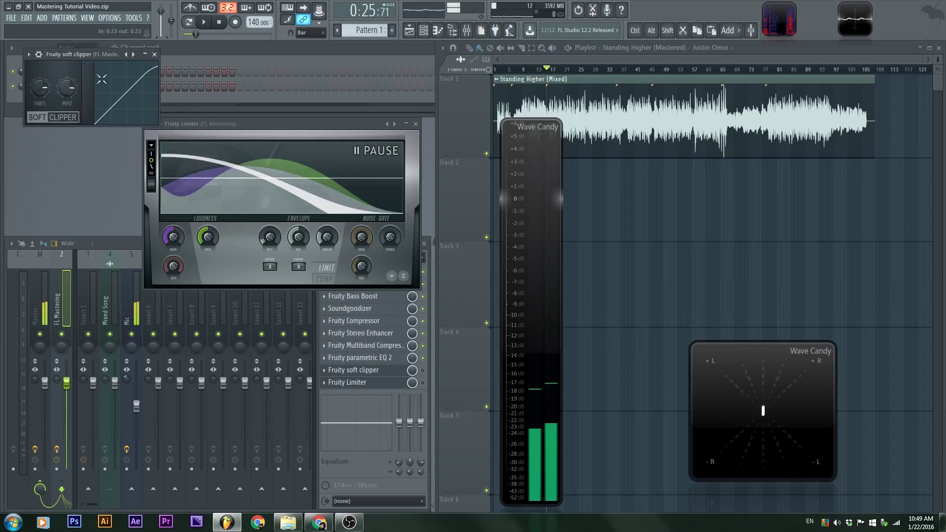
left_click_drag(120, 125, 102, 194)
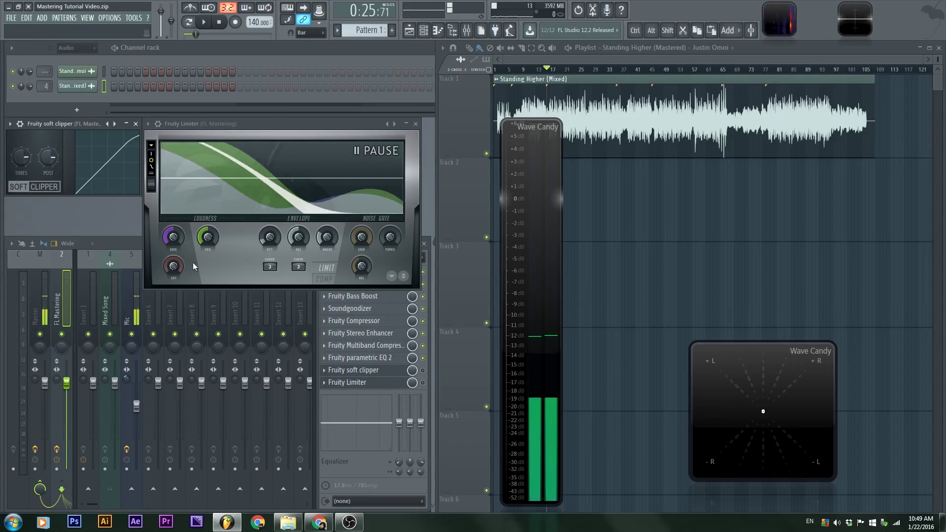
left_click(423, 375)
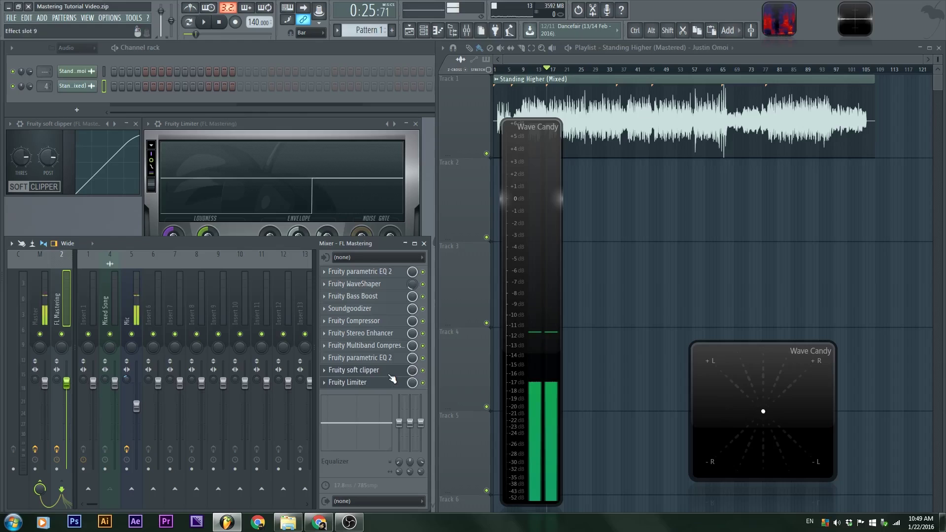
left_click_drag(70, 120, 74, 142)
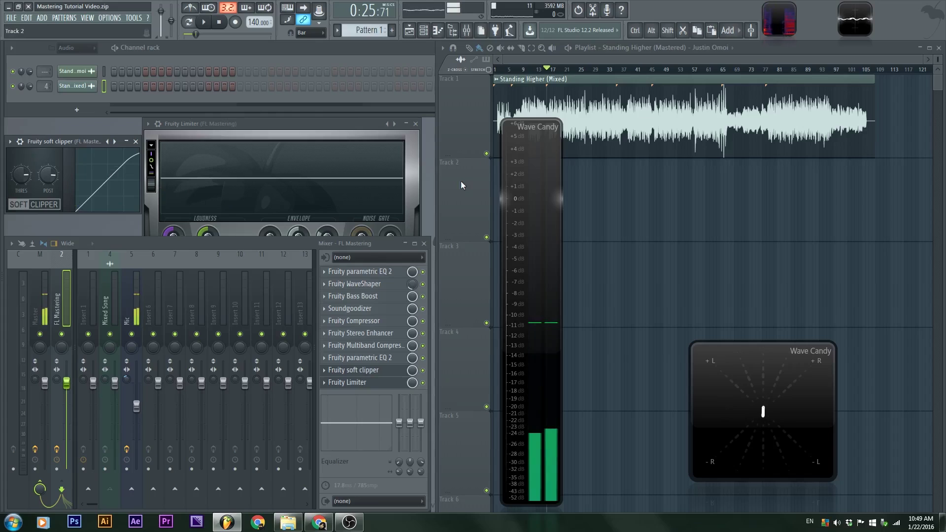
Audition different threshold settings on the Fruity soft clipper while replaying the song.
key("space")
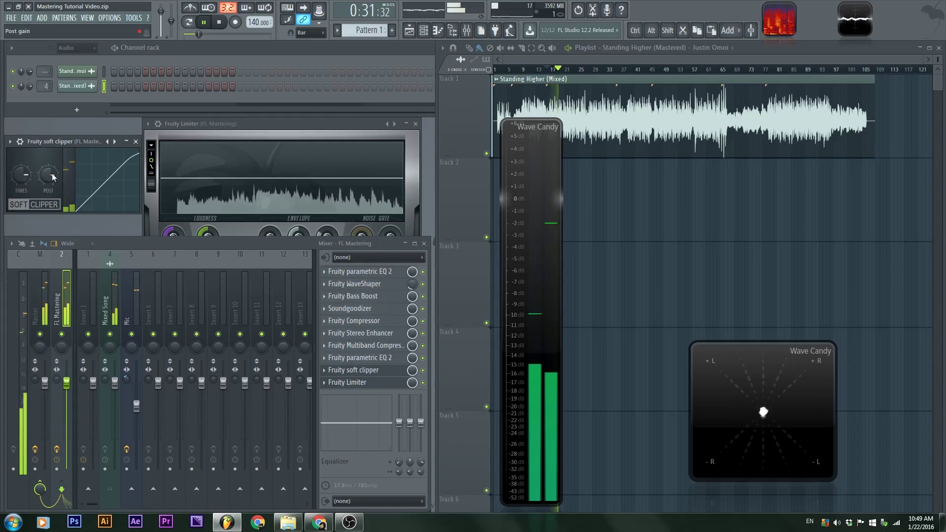
left_click_drag(53, 177, 53, 189)
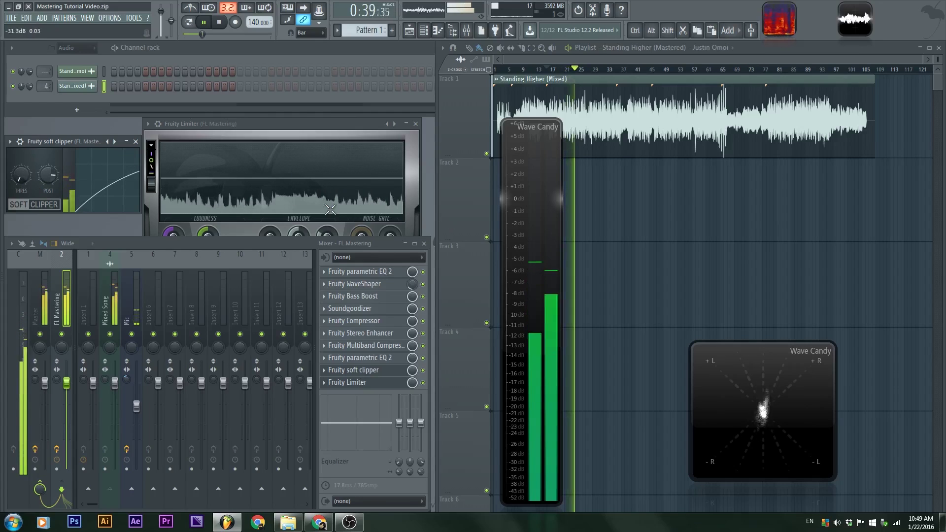
key("space")
left_click(267, 196)
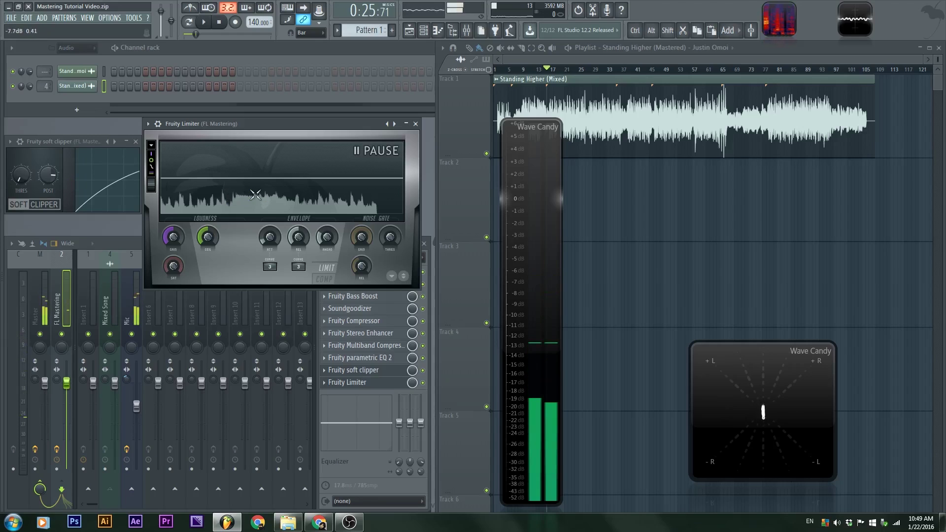
key("space")
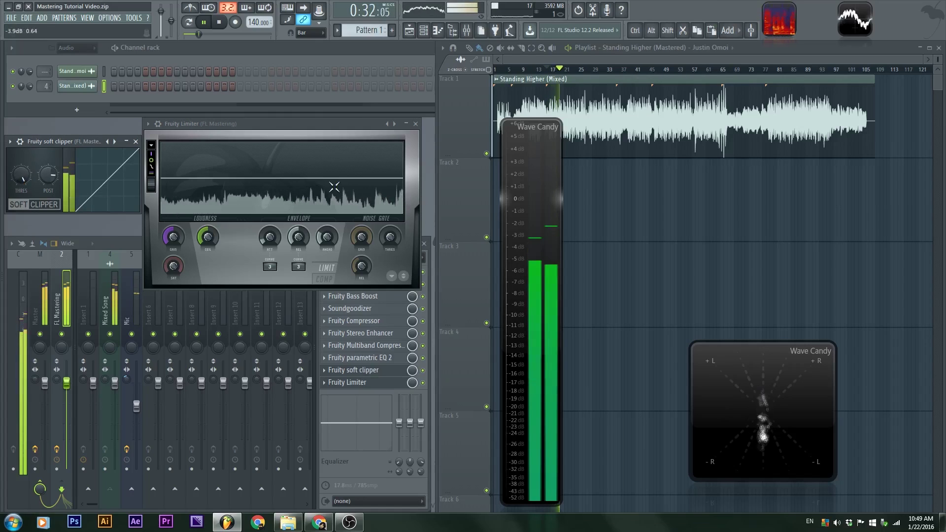
key("space")
left_click(268, 199)
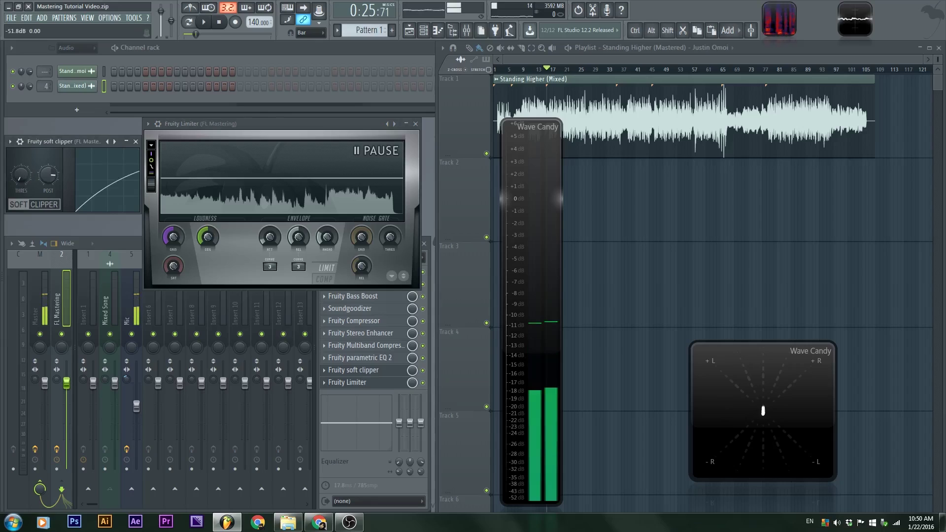
left_click_drag(20, 175, 21, 202)
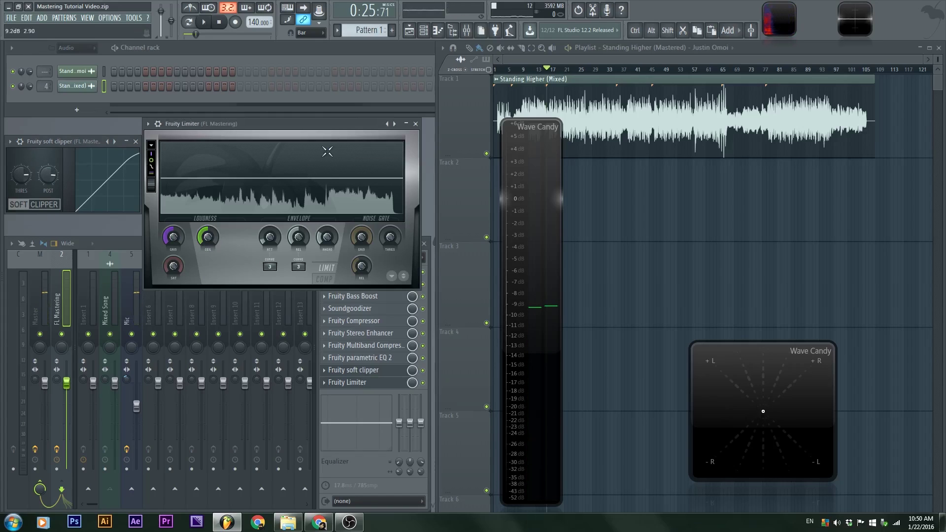
Adjust the Fruity soft clipper's threshold and post gain by ear during playback, and bring the Fruity Limiter to the front.
key("space")
left_click_drag(20, 178, 48, 166)
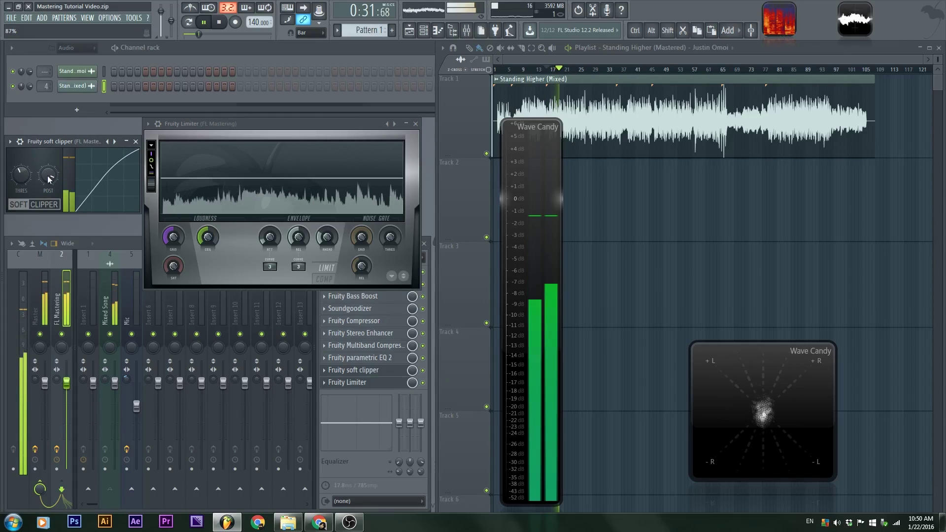
scroll(47, 176, "down", 3)
left_click_drag(47, 175, 20, 133)
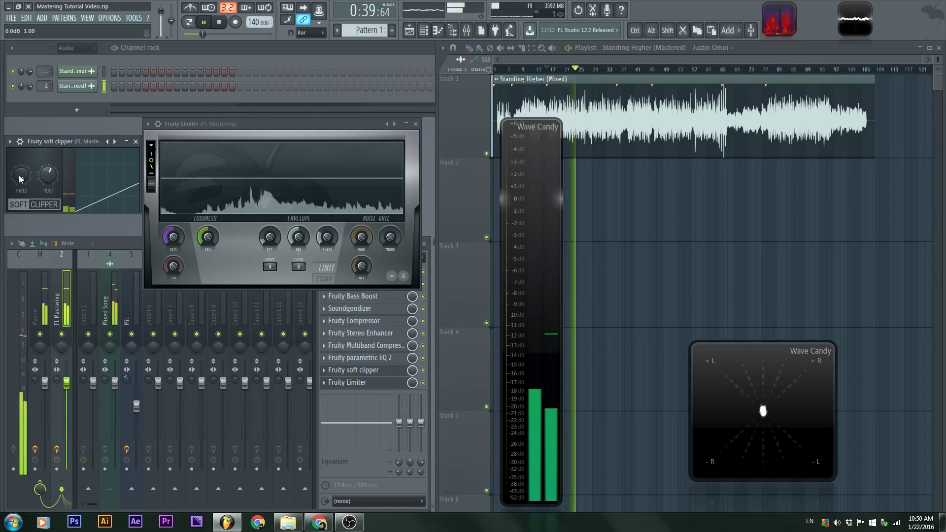
mouse_move(26, 182)
left_mouse_down()
mouse_move(26, 200)
mouse_move(21, 161)
mouse_move(48, 164)
mouse_move(21, 176)
left_mouse_up()
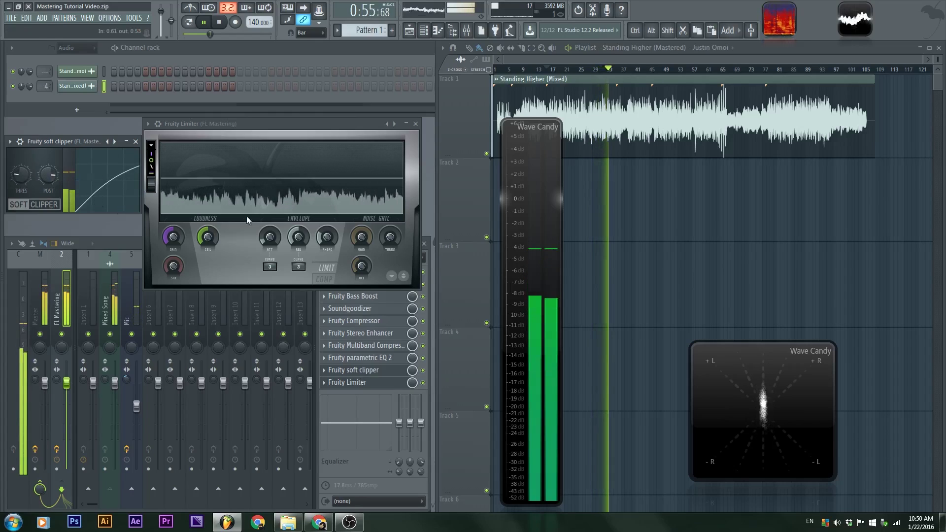
key("space")
left_click(361, 188)
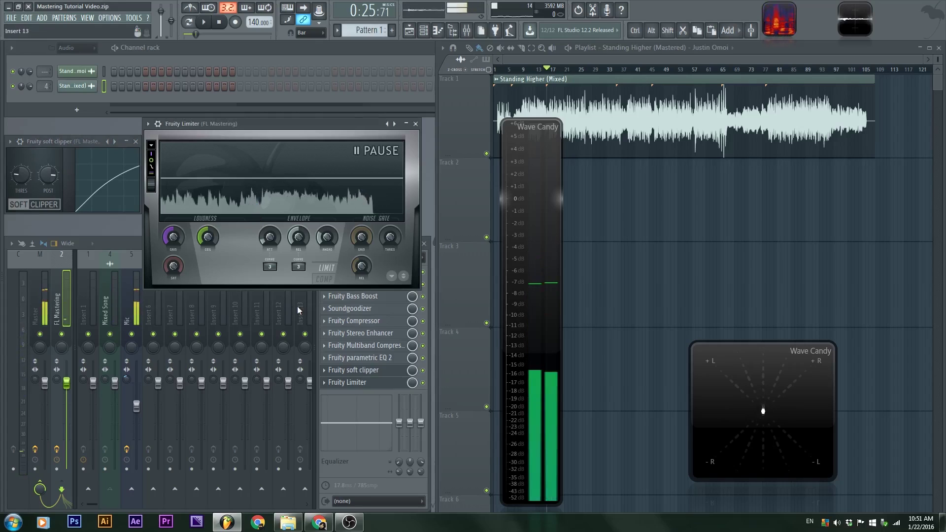
Examine the GClip plugin on the WAVES mixer track, close it, and return to the FL Mastering track.
left_click(88, 305)
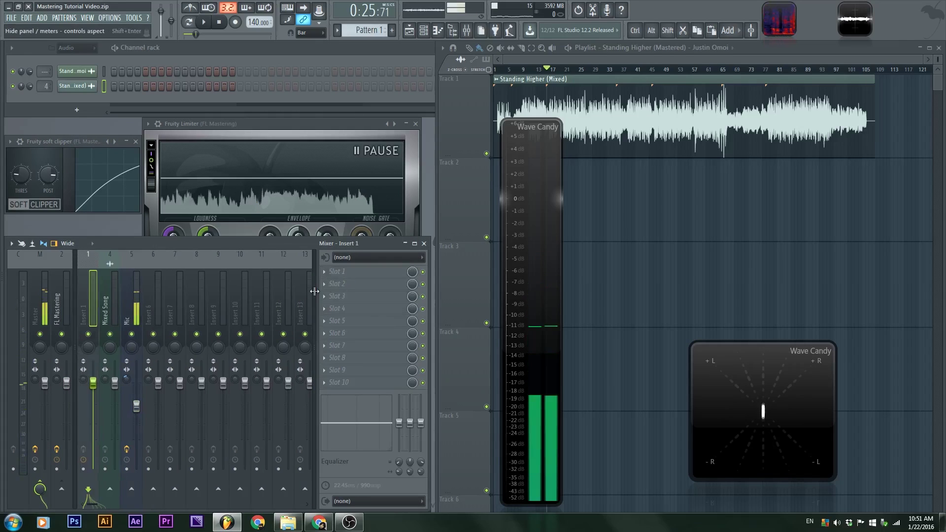
left_click(314, 291)
left_click(220, 300)
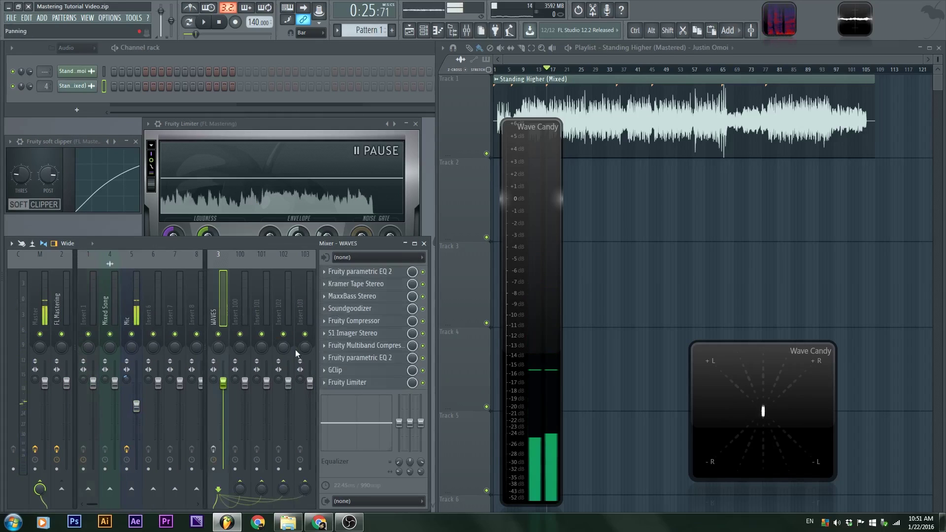
left_click(350, 370)
left_click_drag(382, 302, 652, 166)
left_click(579, 173)
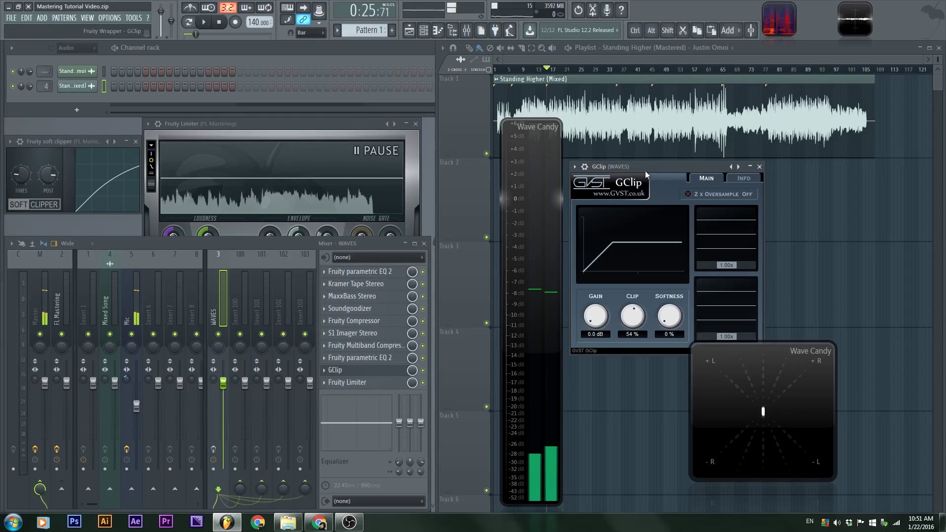
left_click_drag(646, 168, 649, 164)
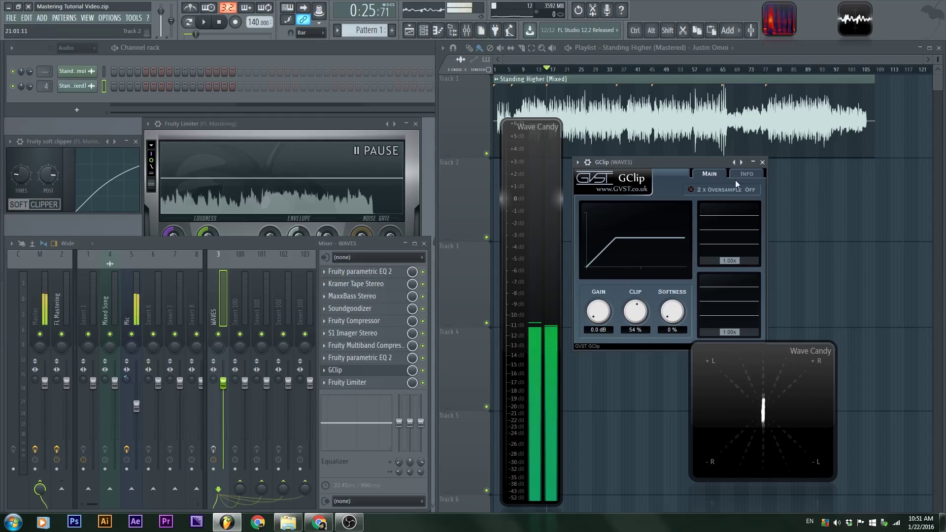
left_click(762, 163)
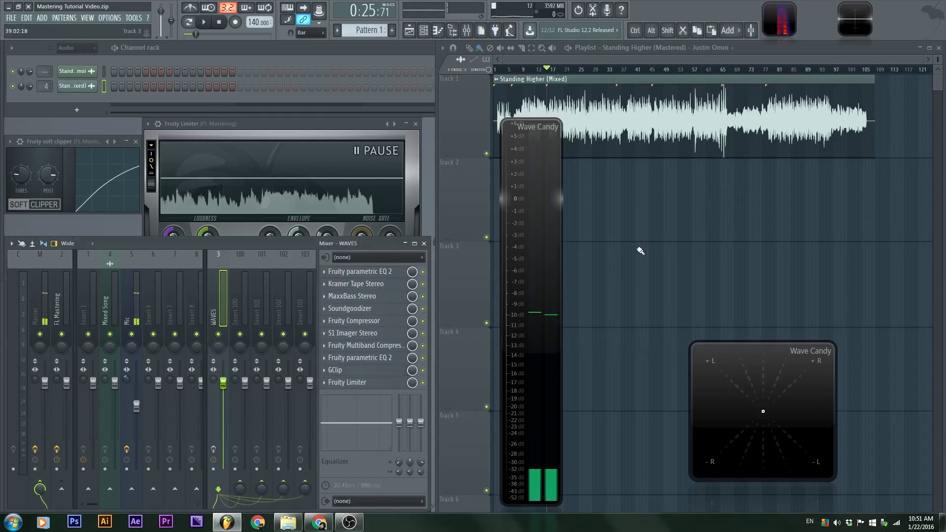
left_click(49, 295)
left_click(55, 296)
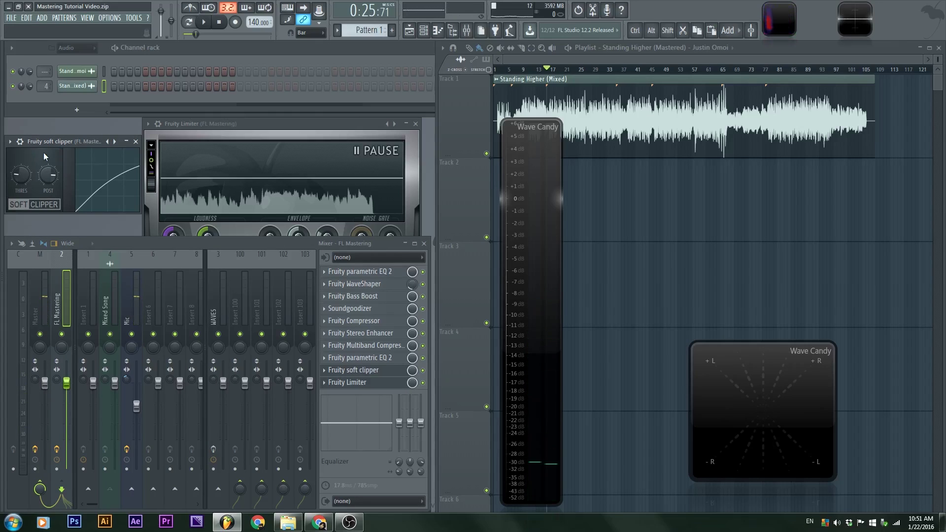
Play the song and check its level in the Fruity Limiter, brought to the front.
key("space")
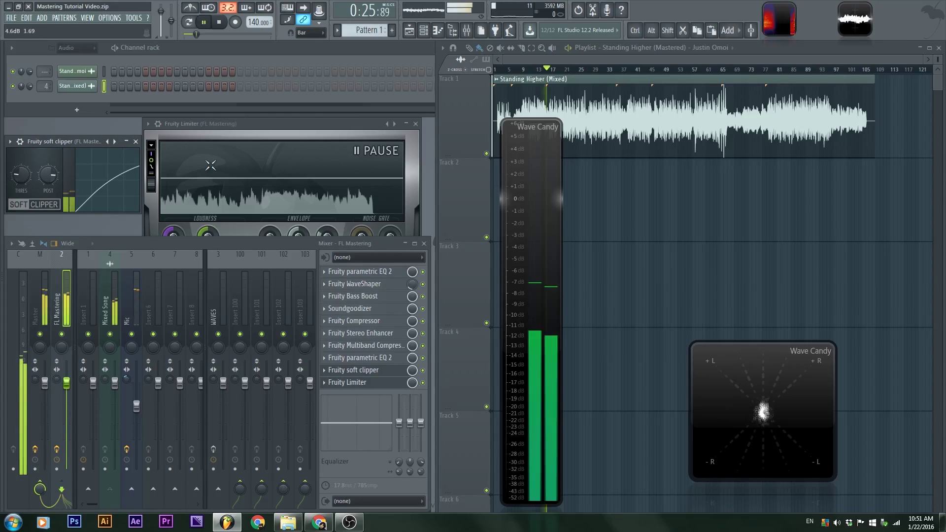
left_click(217, 158)
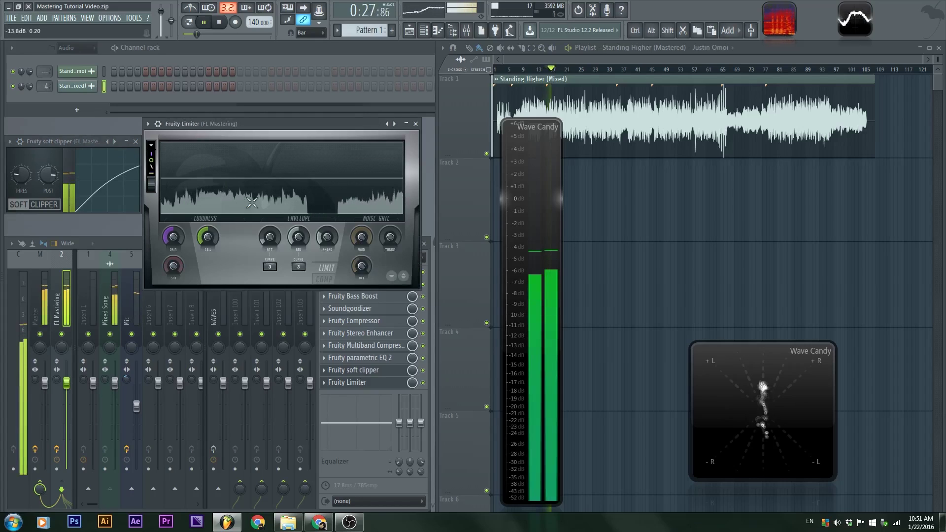
key("space")
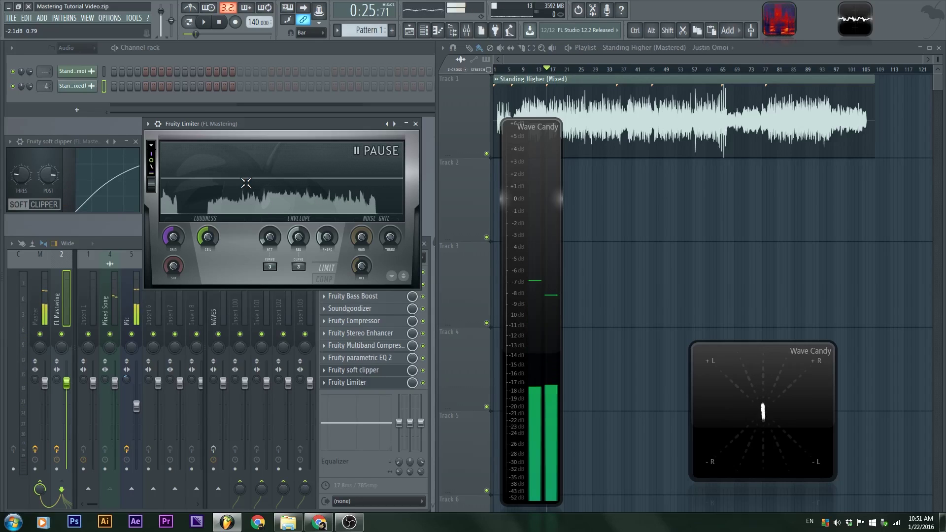
Close the Fruity soft clipper and leave the Fruity Limiter open alone on the FL Mastering track.
left_click(362, 372)
left_click(360, 385)
left_click(360, 386)
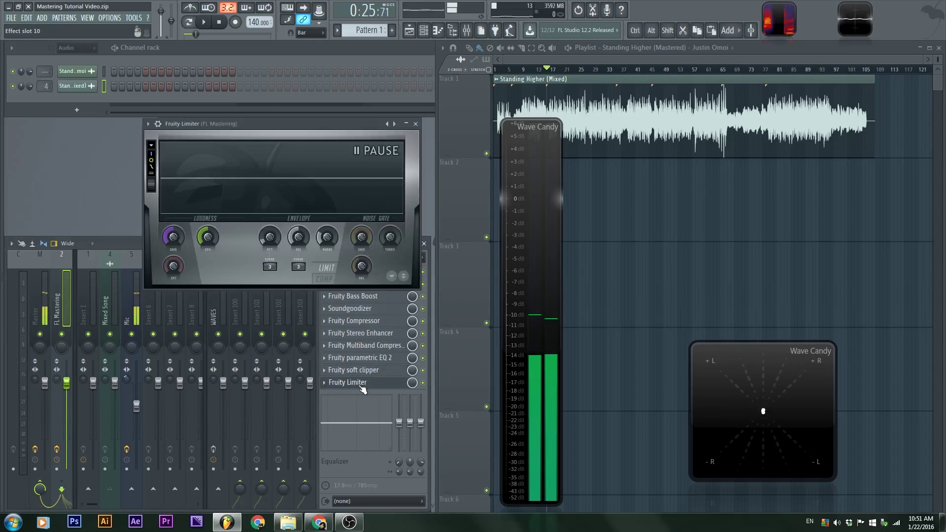
left_click_drag(285, 124, 300, 125)
left_click(343, 383)
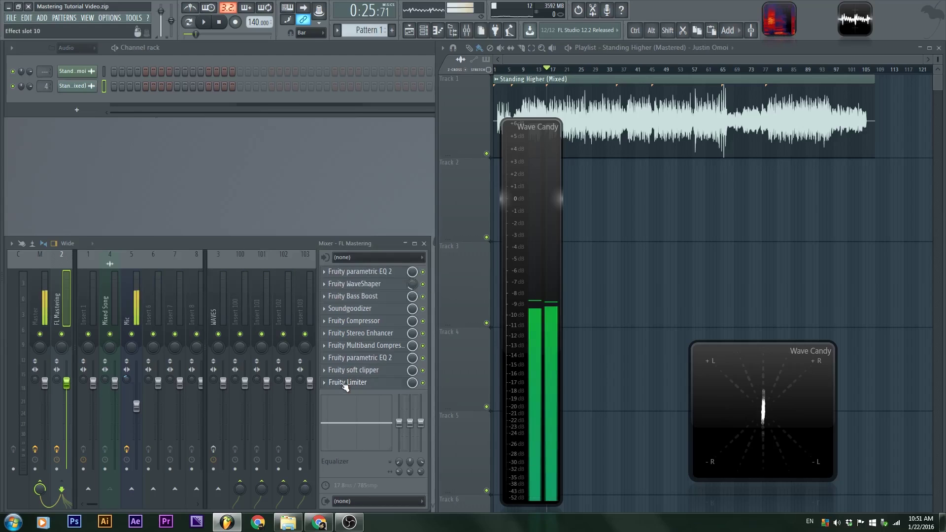
left_click(343, 383)
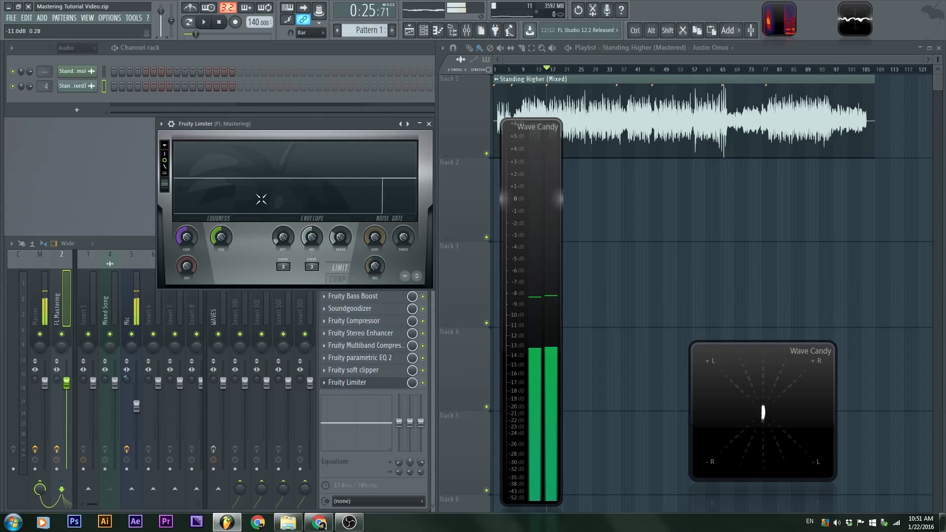
Replay the song and compare its level on the Fruity Limiter display with the Wave Candy meter.
key("space")
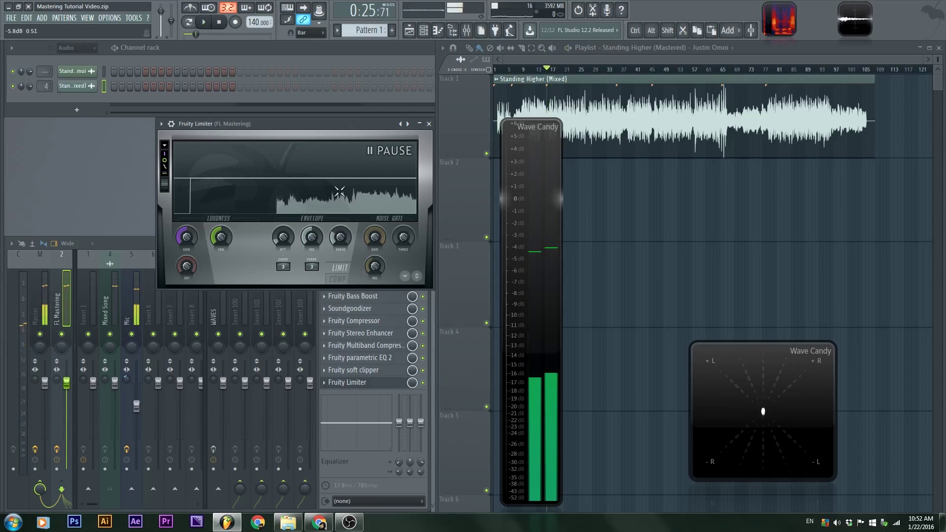
key("space")
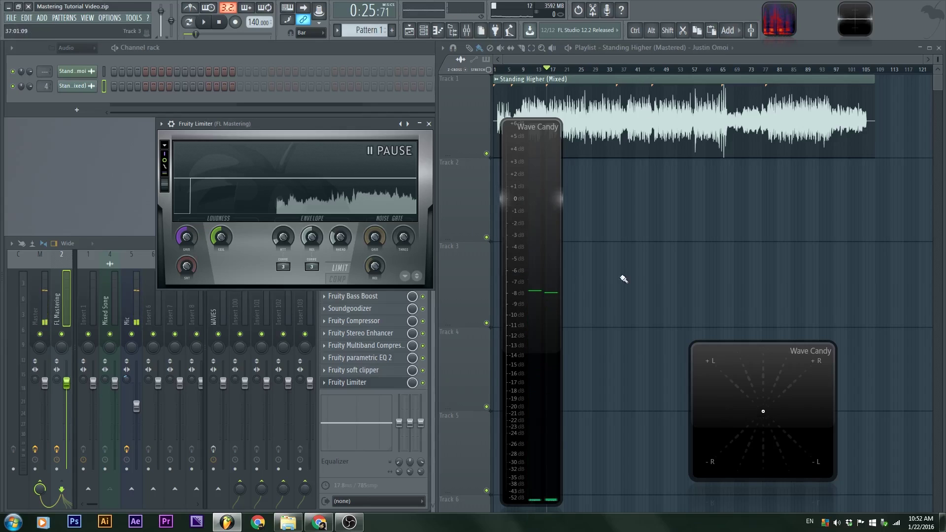
key("space")
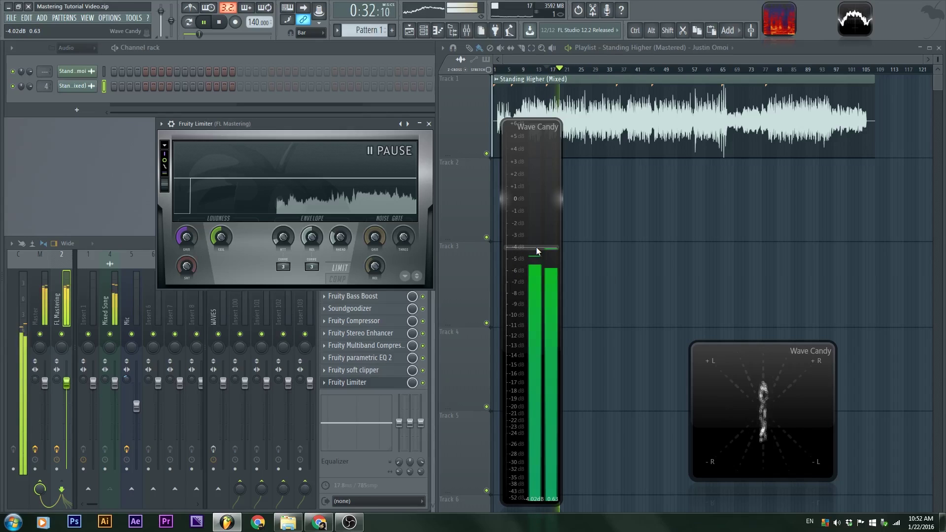
key("space")
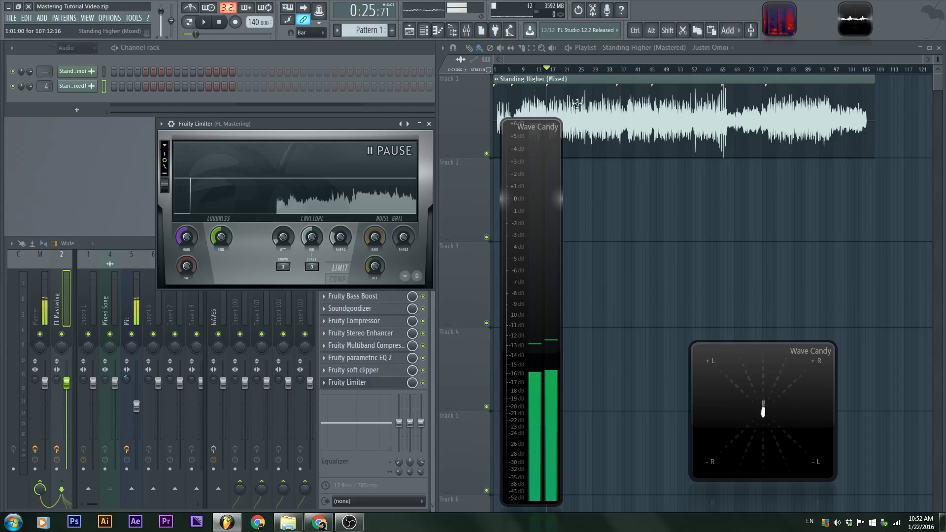
Raise the Fruity Limiter's gain during playback to bring the song's peaks close to 0 dB on the Wave Candy meter.
left_click_drag(312, 118, 311, 123)
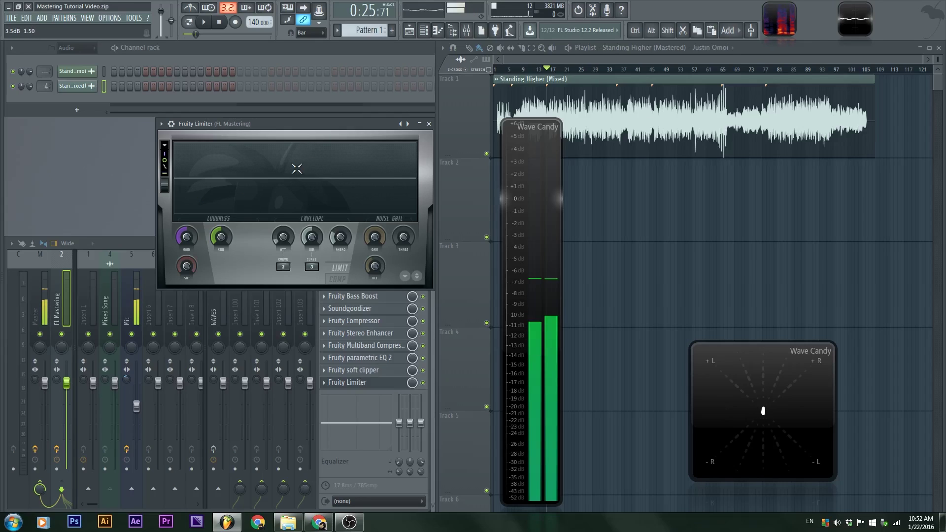
key("space")
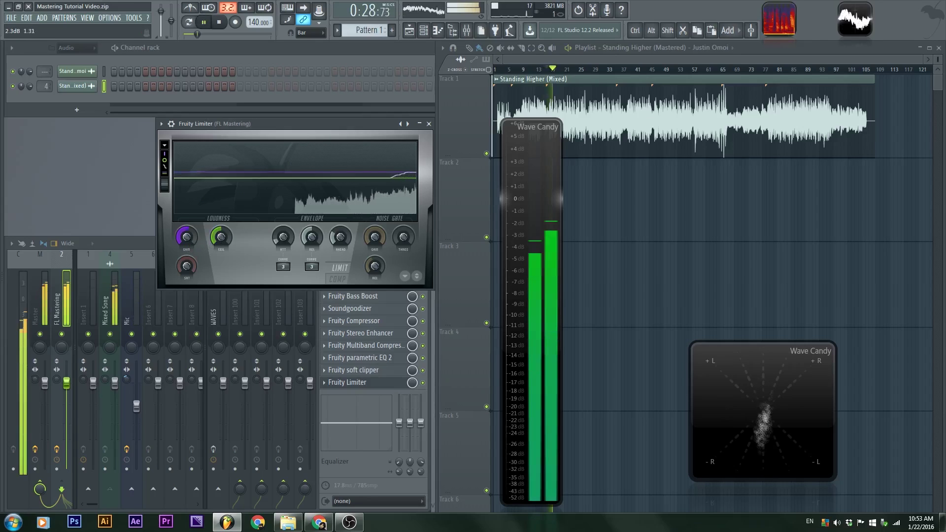
left_click_drag(185, 242, 186, 240)
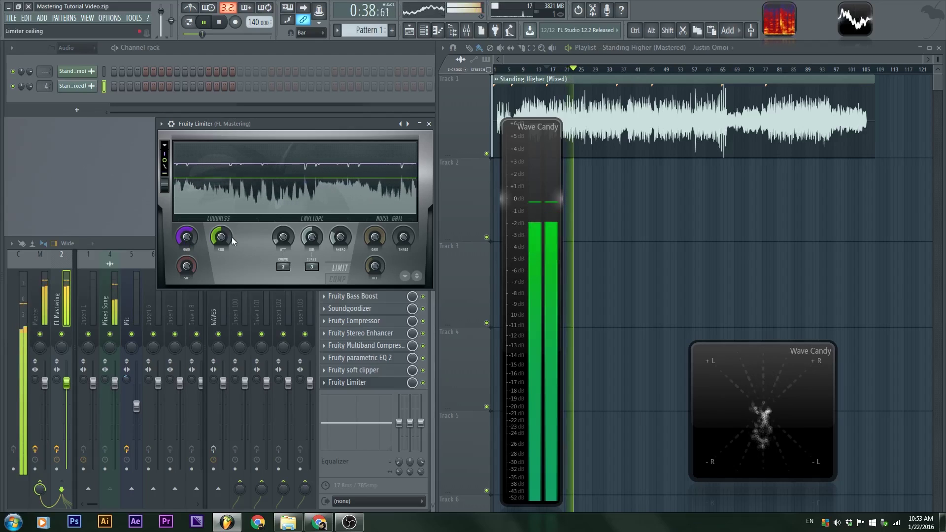
key("space")
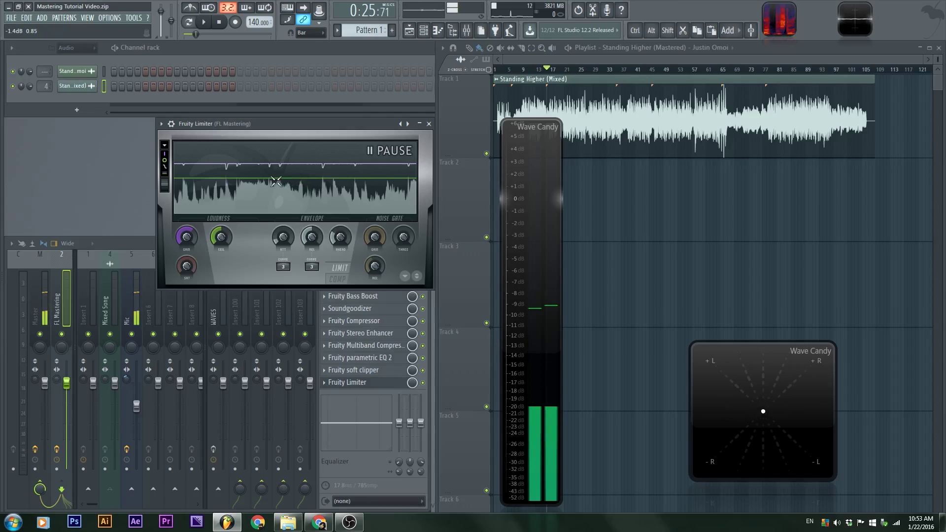
Enlarge the mini Wave Candy display over the playlist, switch it to Oscilloscope on the Master track, and close the plugin windows.
left_click(844, 16)
left_click_drag(561, 142, 787, 332)
left_click_drag(658, 277, 761, 371)
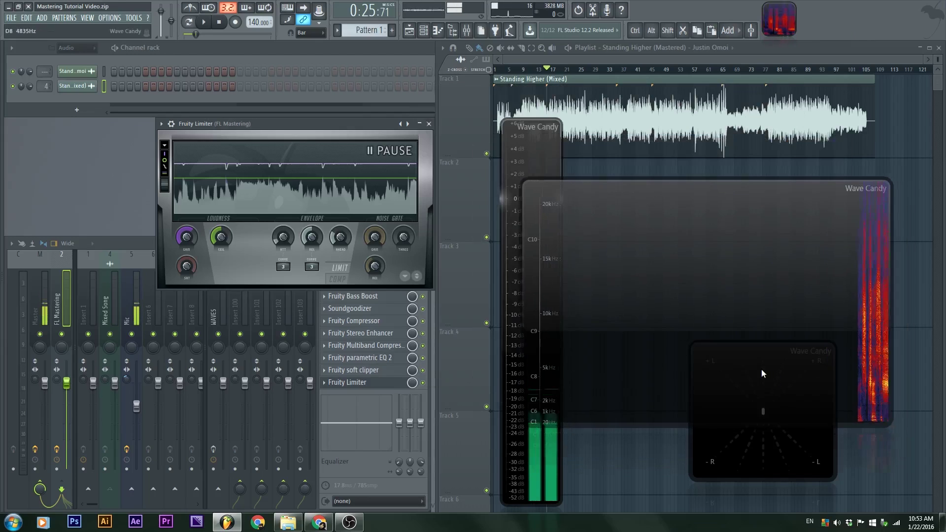
left_click(36, 306)
left_click(369, 363)
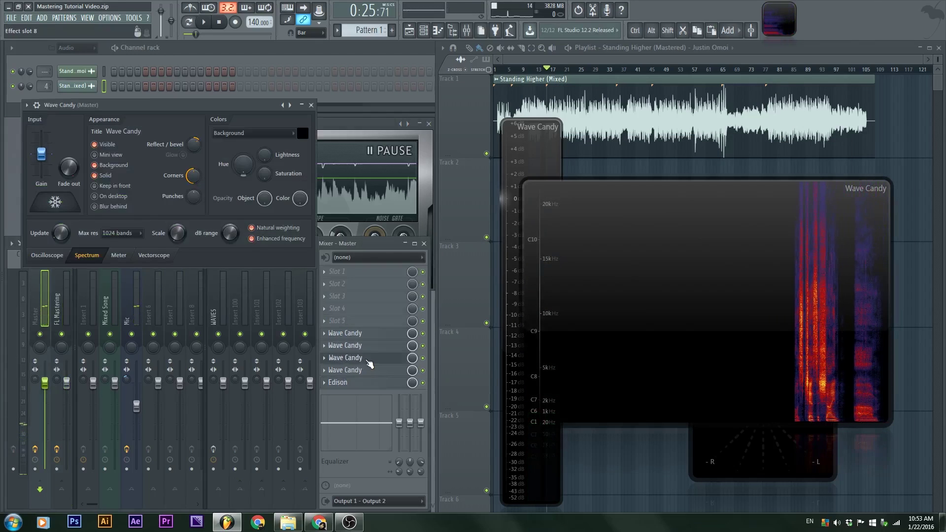
left_click(59, 256)
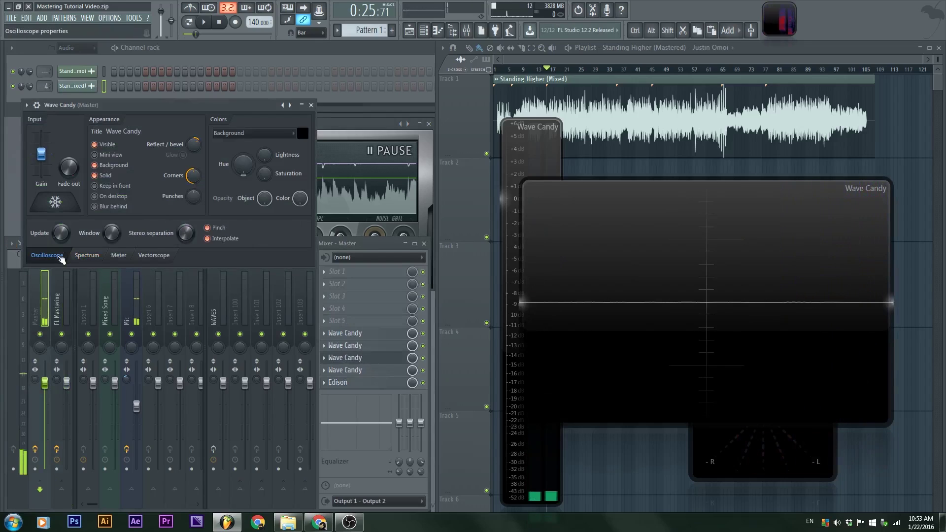
left_click(311, 105)
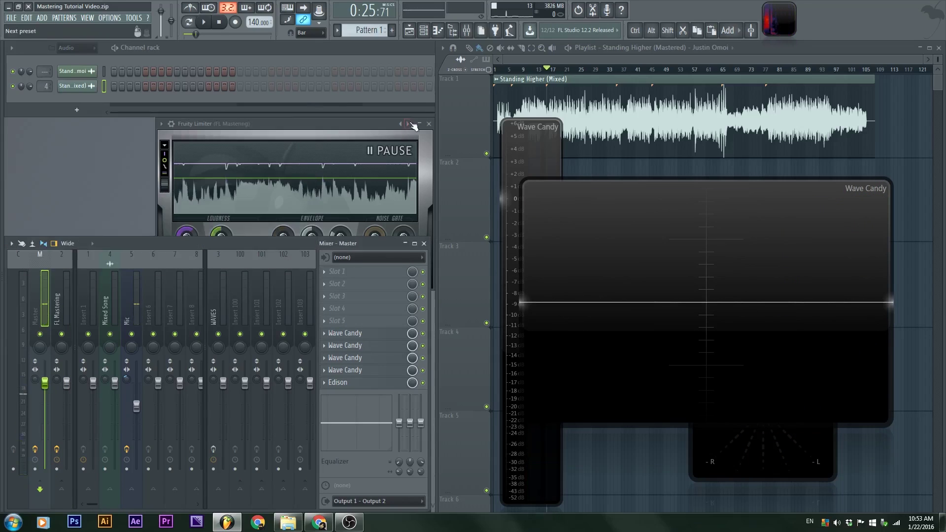
left_click(428, 124)
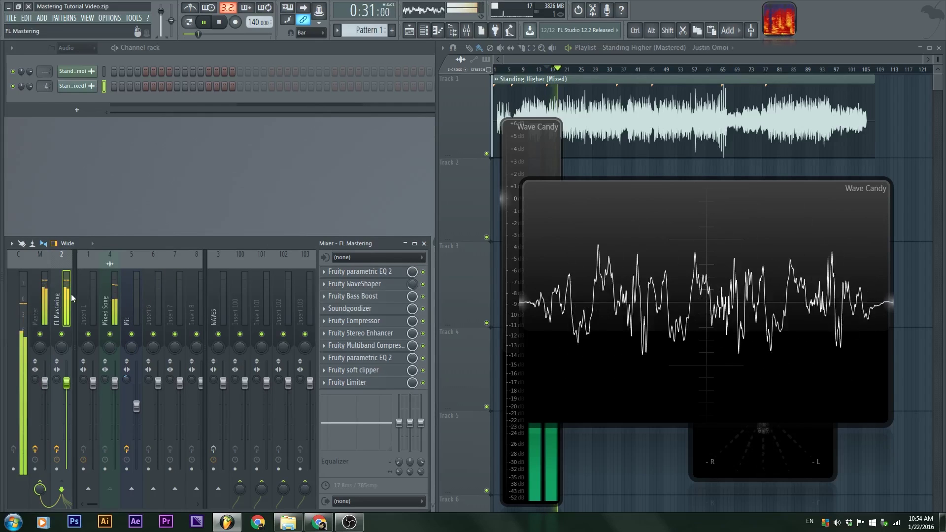
Reopen the Fruity Limiter on FL Mastering and examine the song's waveform on the oscilloscope during playback.
left_click(351, 383)
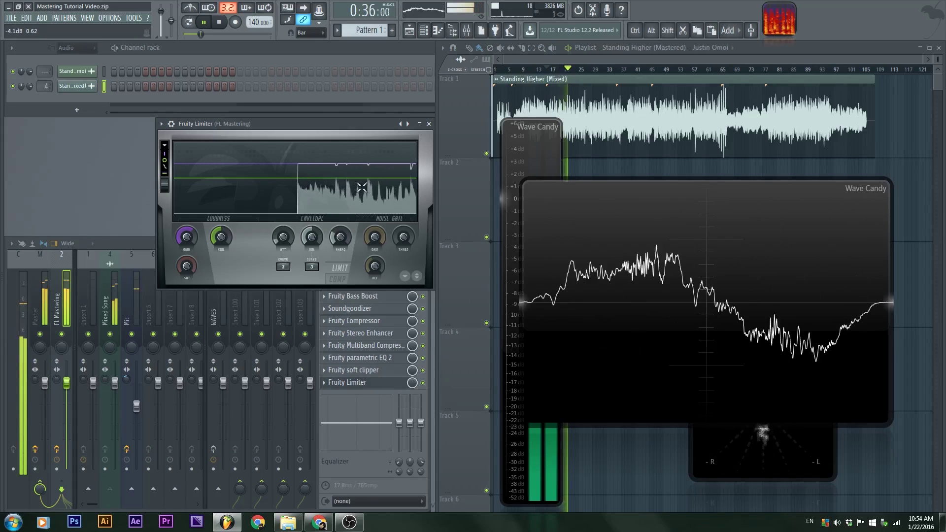
key("space")
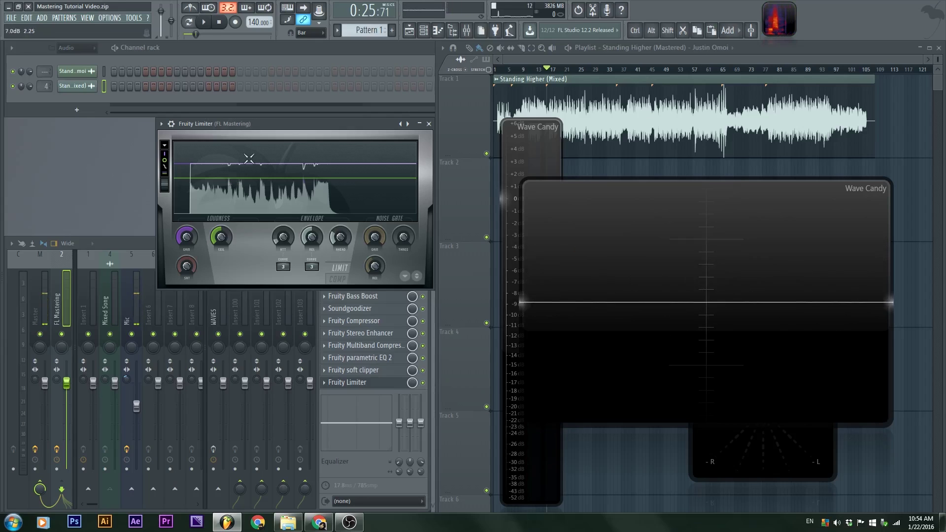
key("space")
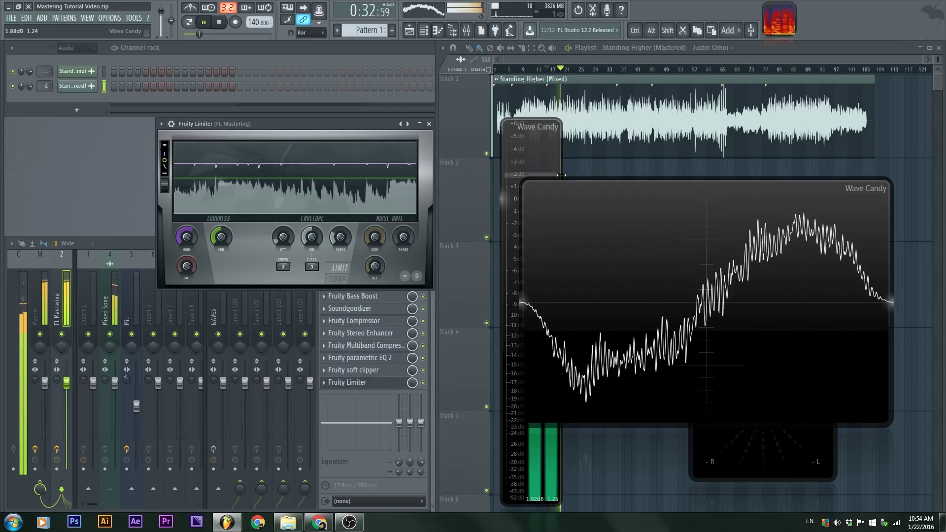
key("space")
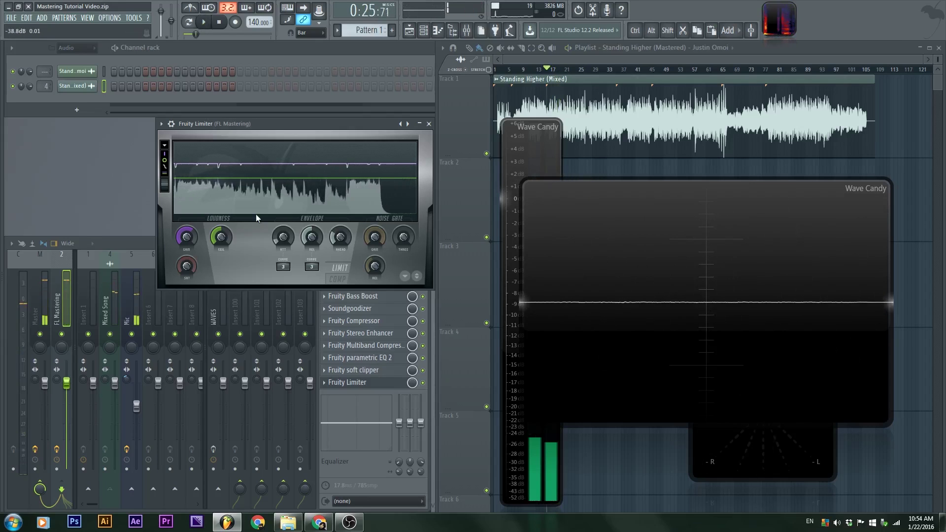
Try pushing the Fruity Limiter's gain far too high during playback to demonstrate over-limiting on the oscilloscope.
mouse_move(187, 237)
left_mouse_down()
mouse_move(187, 222)
mouse_move(187, 241)
left_mouse_up()
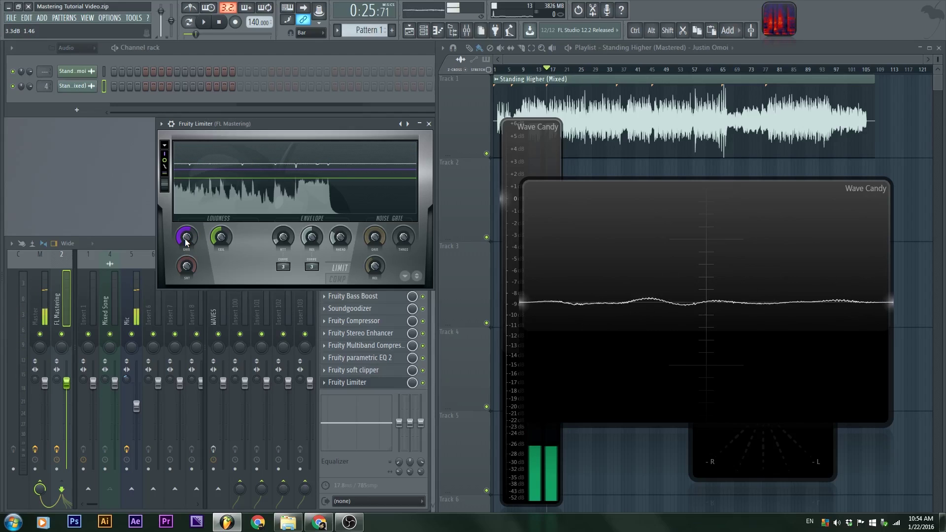
key("space")
left_click_drag(185, 238, 185, 216)
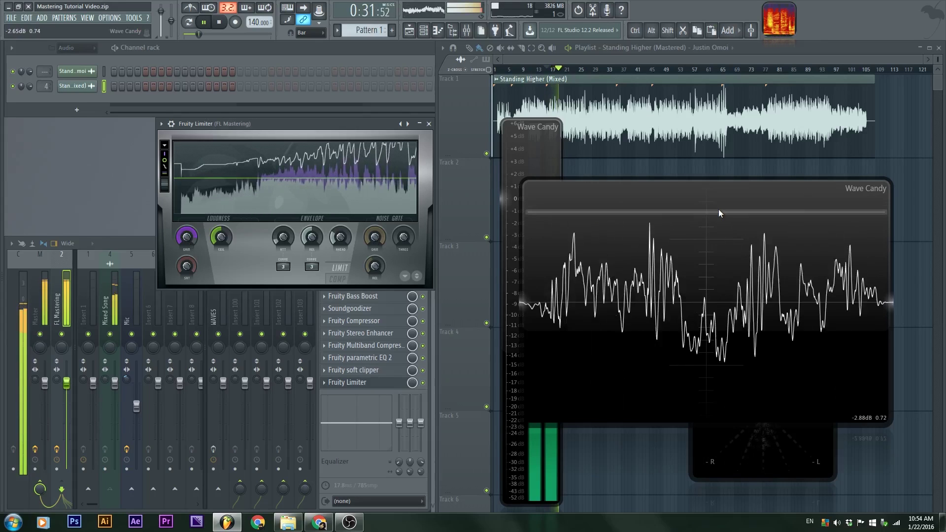
key("space")
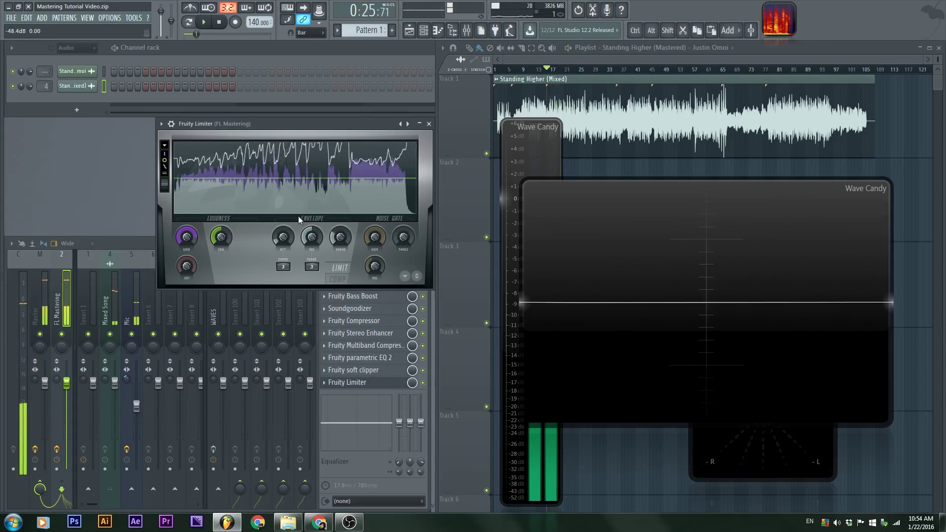
left_click(229, 206)
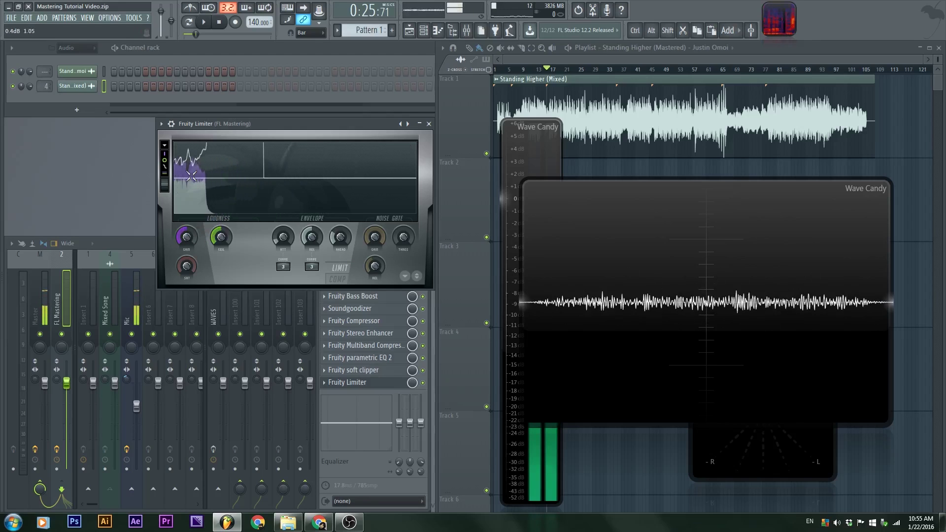
Bring the Fruity Limiter's gain back to a moderate level by ear while the song plays.
key("space")
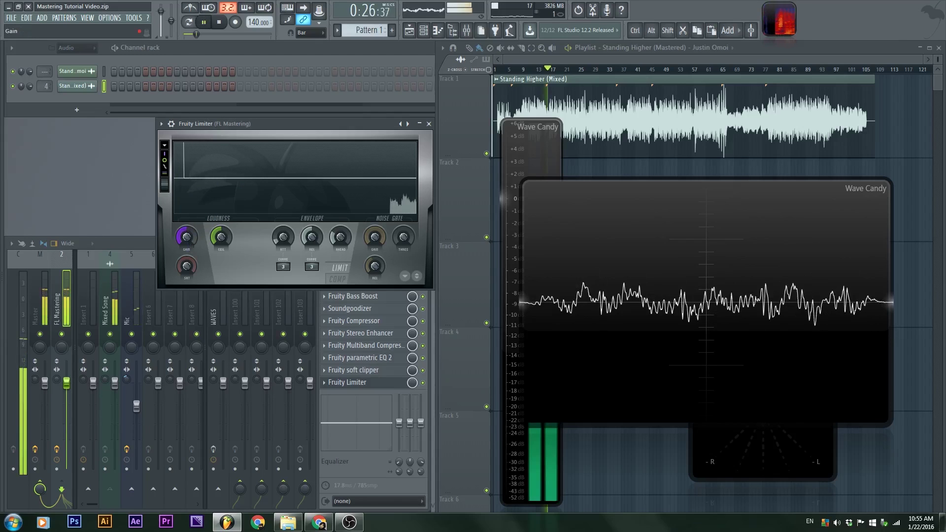
left_click_drag(187, 237, 188, 237)
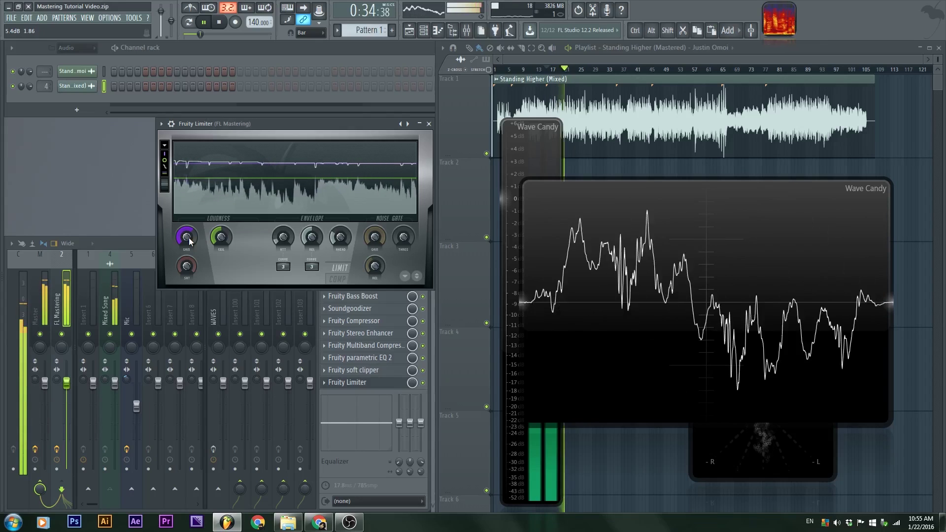
Return the oscilloscope to its mini view, and reposition the Fruity Limiter window and the Wave Candy vectorscope.
left_click_drag(288, 124, 267, 118)
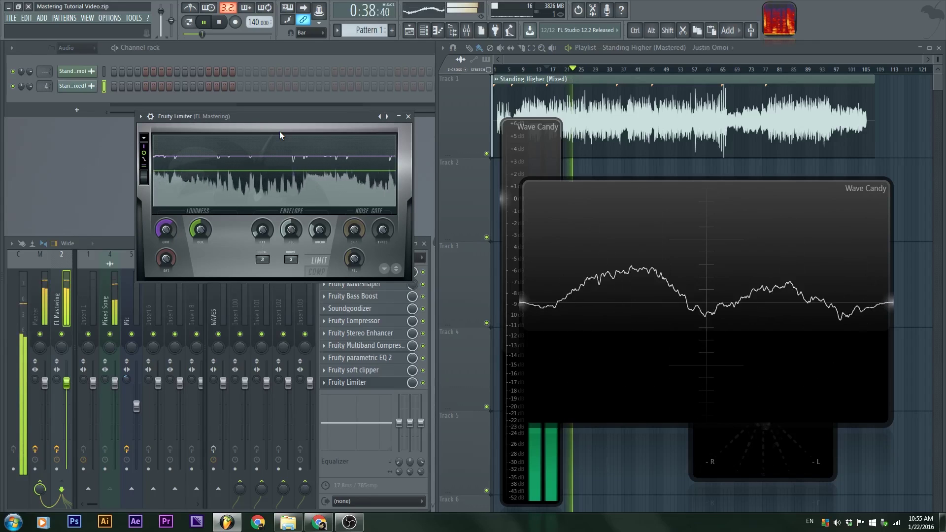
double_click(769, 276)
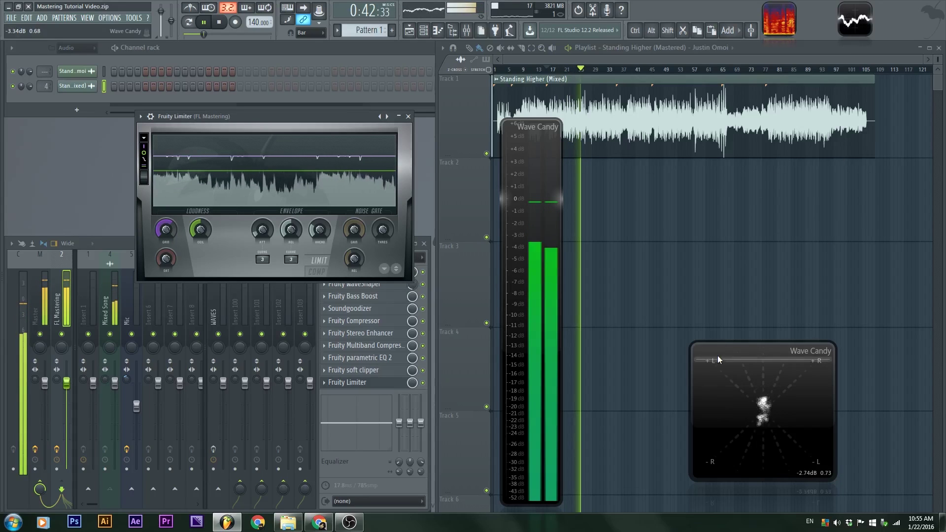
left_click_drag(718, 359, 670, 218)
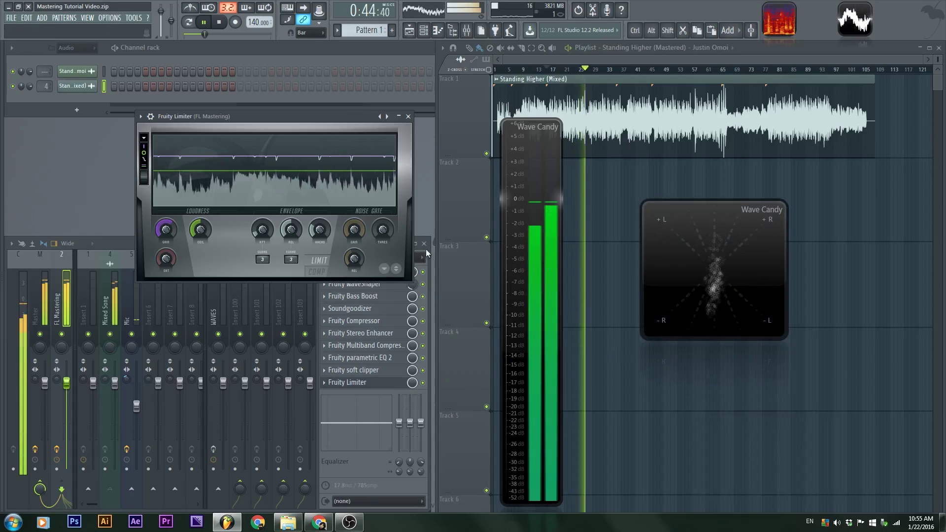
Stop playback and move the song position to about 1:37, shortly before the waveform's loudest peak.
key("space")
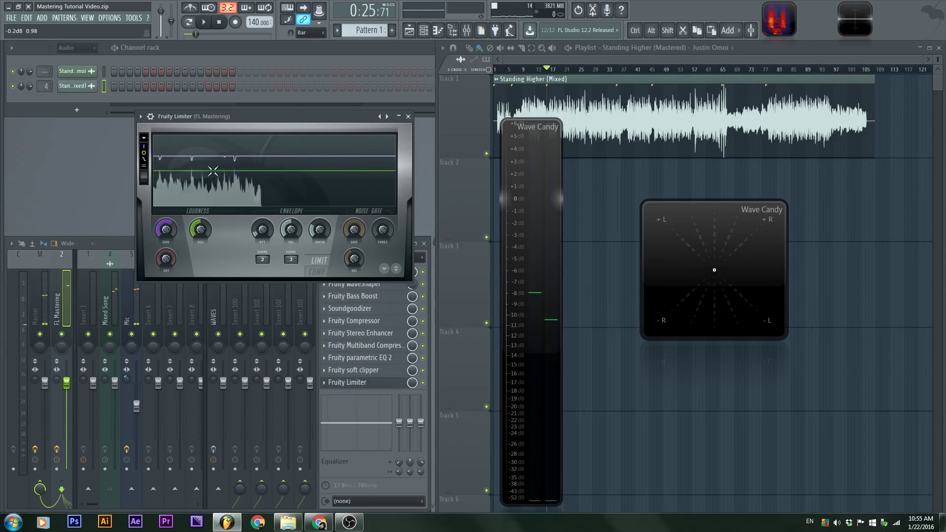
left_click(714, 70)
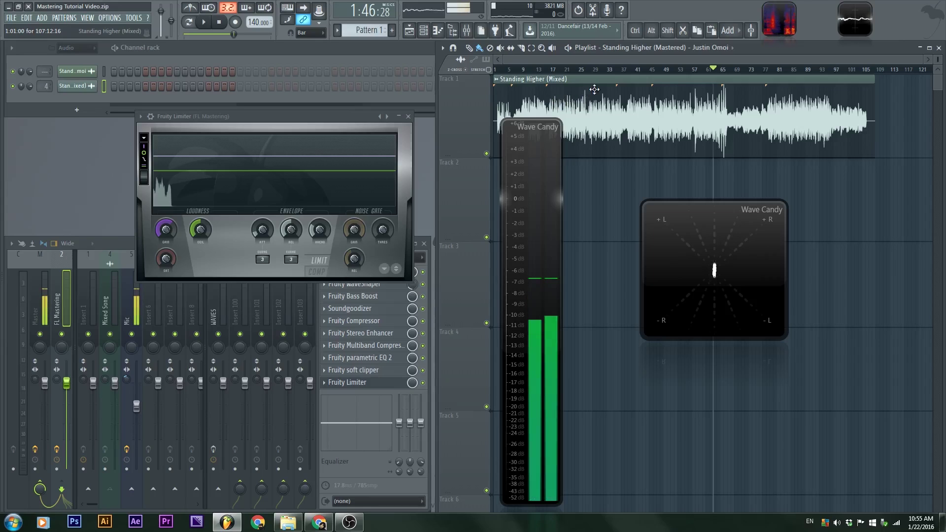
left_click(696, 70)
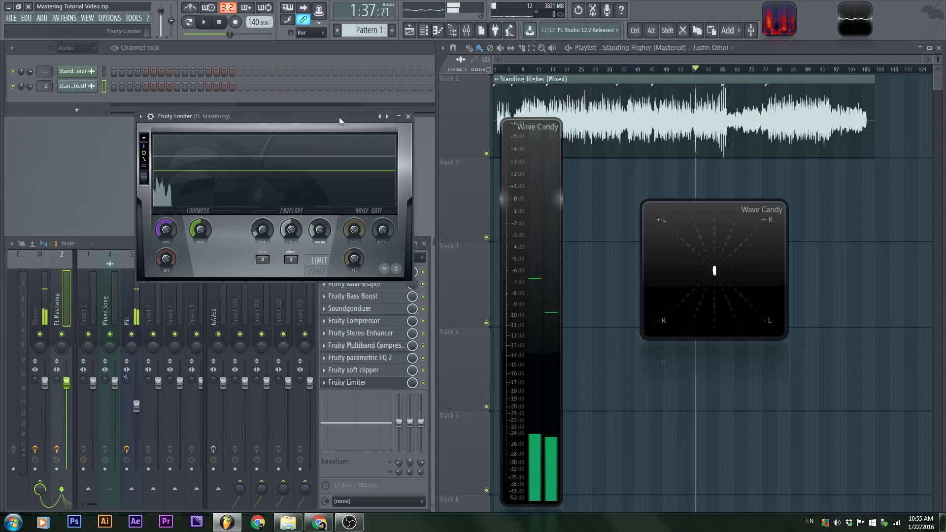
Play the song from about 1:37 through the loudest peak to check the limiting, freeze the Fruity Limiter's display, and close the plugin.
key("space")
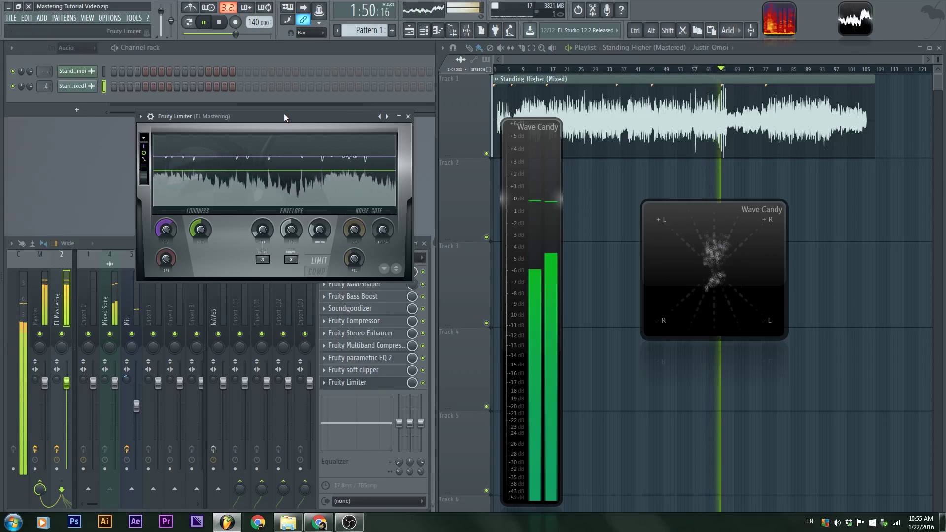
left_click_drag(284, 110, 284, 109)
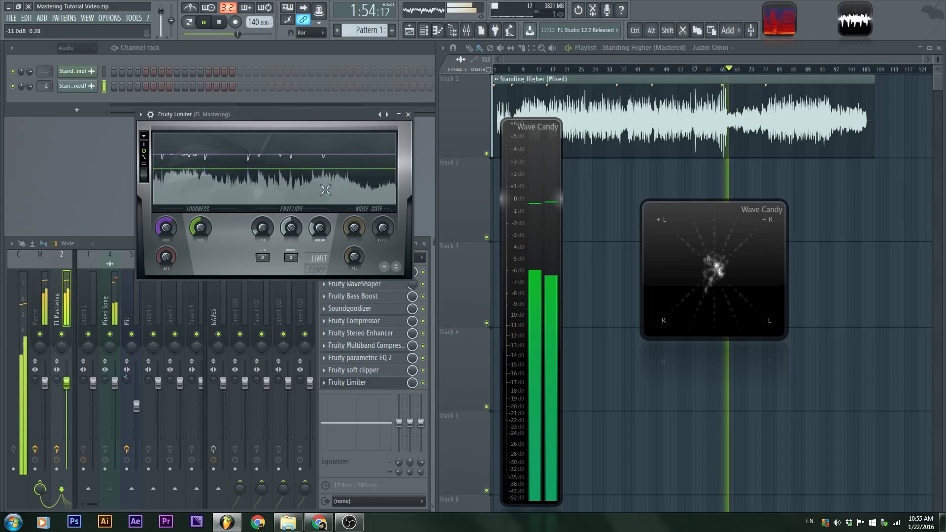
key("space")
left_click(298, 174)
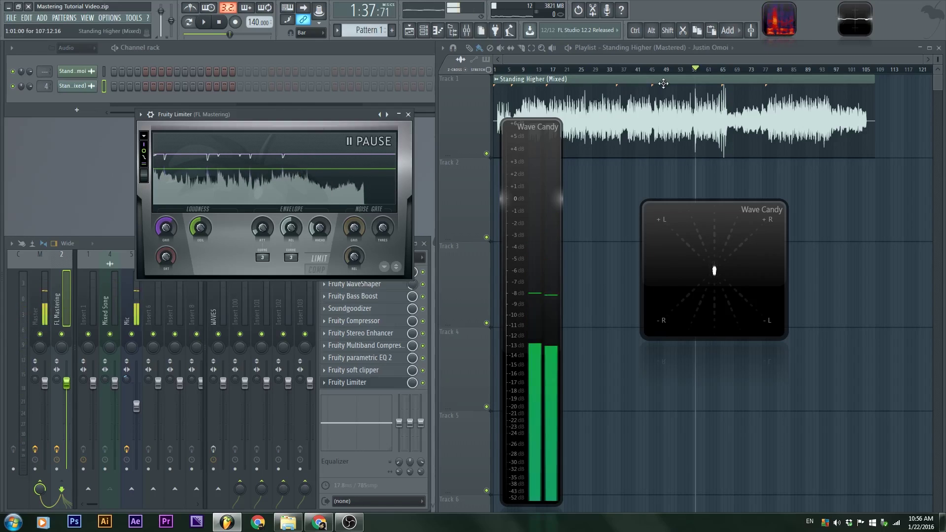
left_click(344, 383)
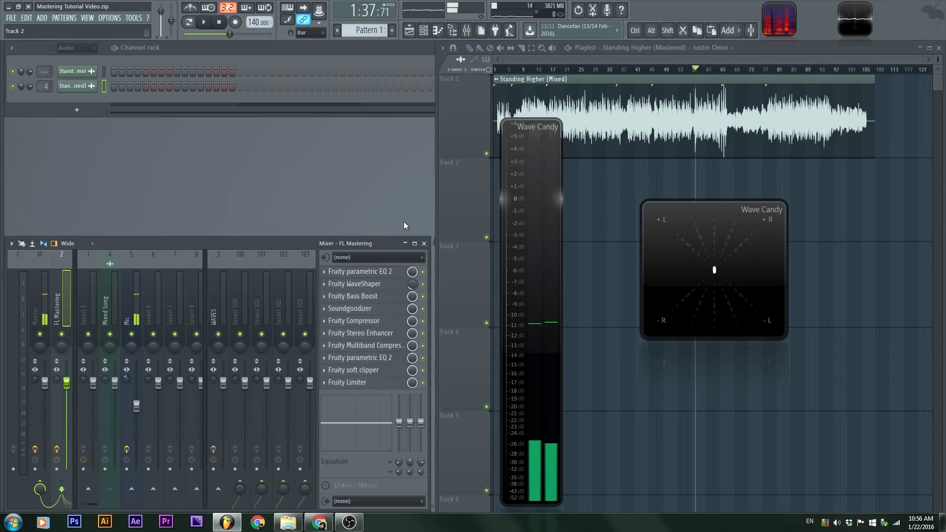
Readjust the FL Mastering track's stereo separation and play the song briefly to check its peaks on the level meter.
key("space")
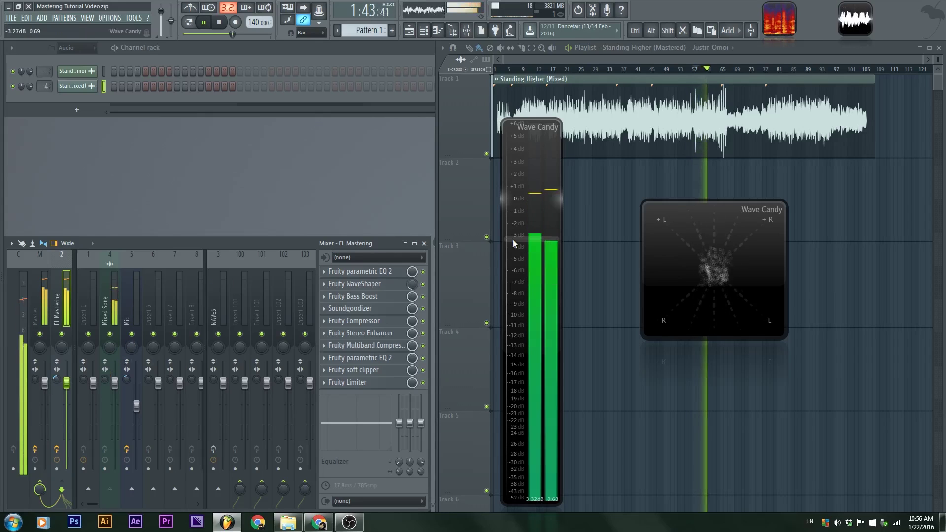
key("space")
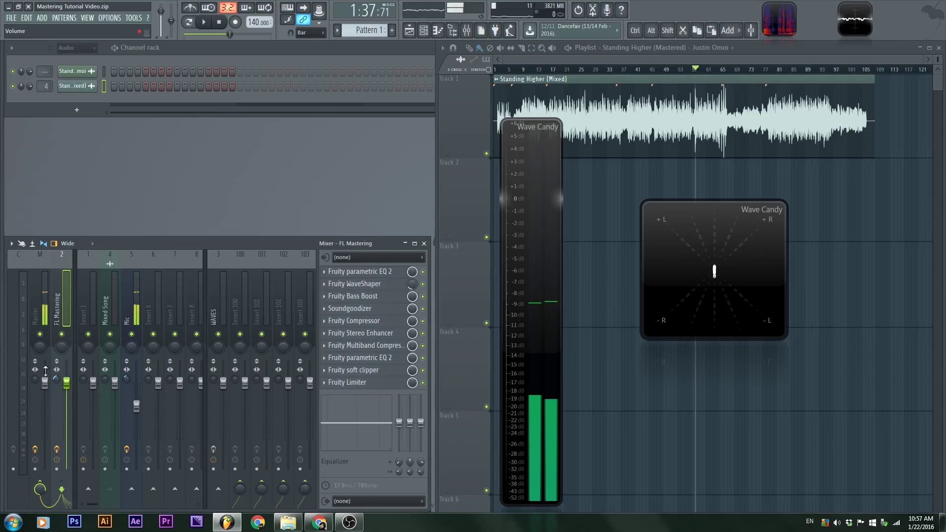
left_click_drag(56, 380, 57, 383)
key("space")
key("space")
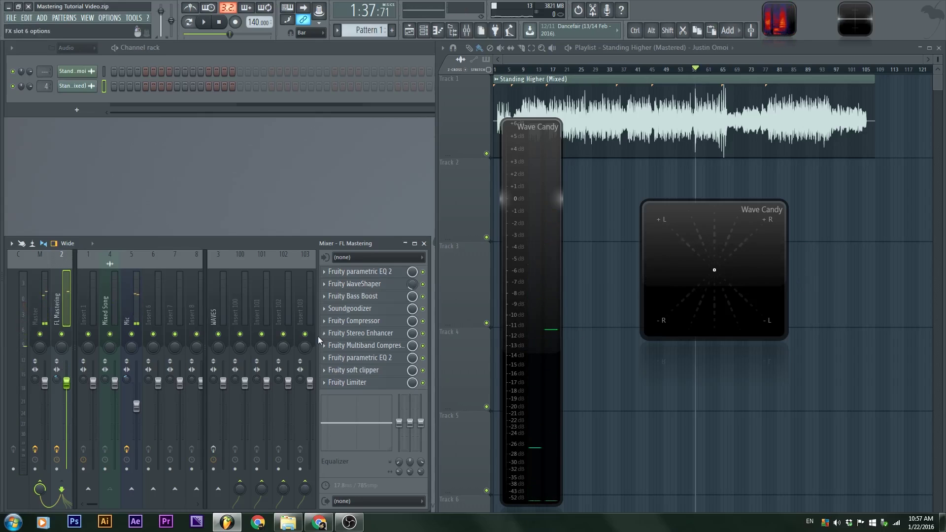
Fine-tune the Fruity Limiter's gain to 5.4 dB, close the plugin, and play from about 1:37 to check the peaks.
left_click(389, 335)
left_click(390, 334)
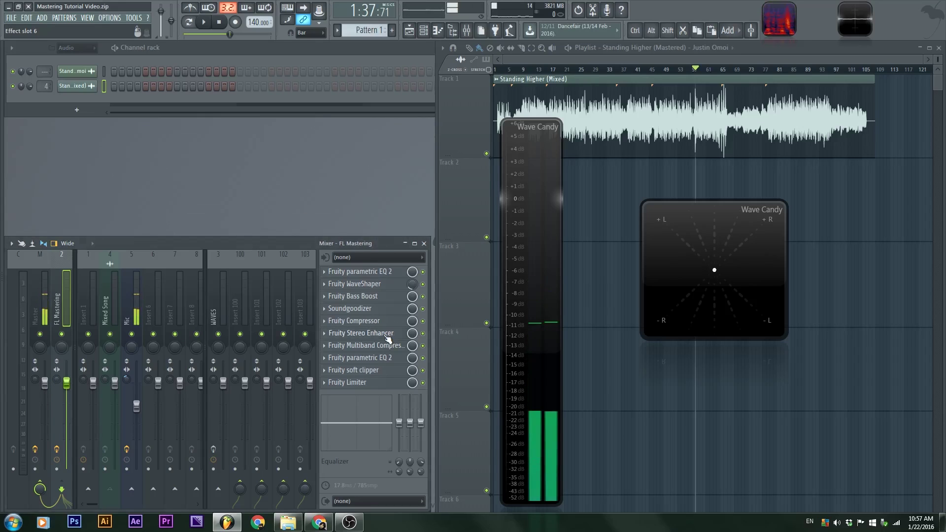
left_click(354, 383)
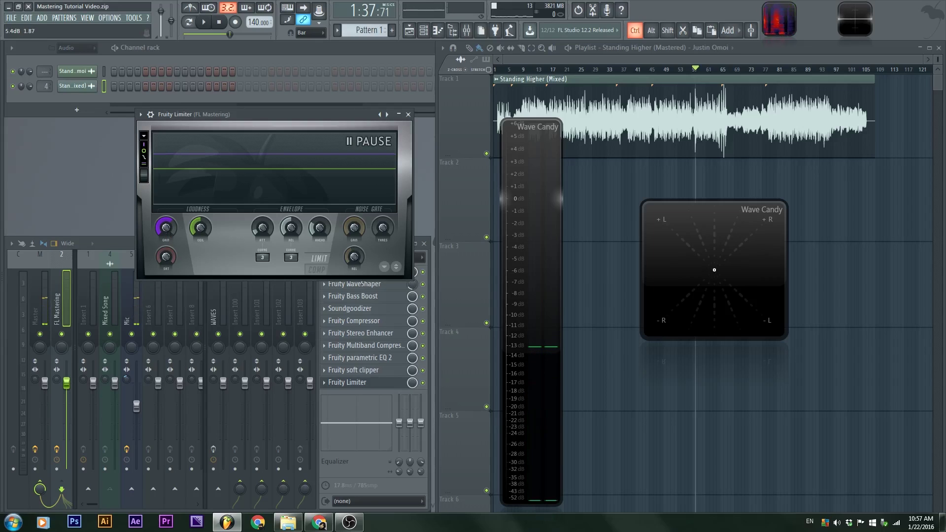
left_click_drag(166, 228, 167, 226)
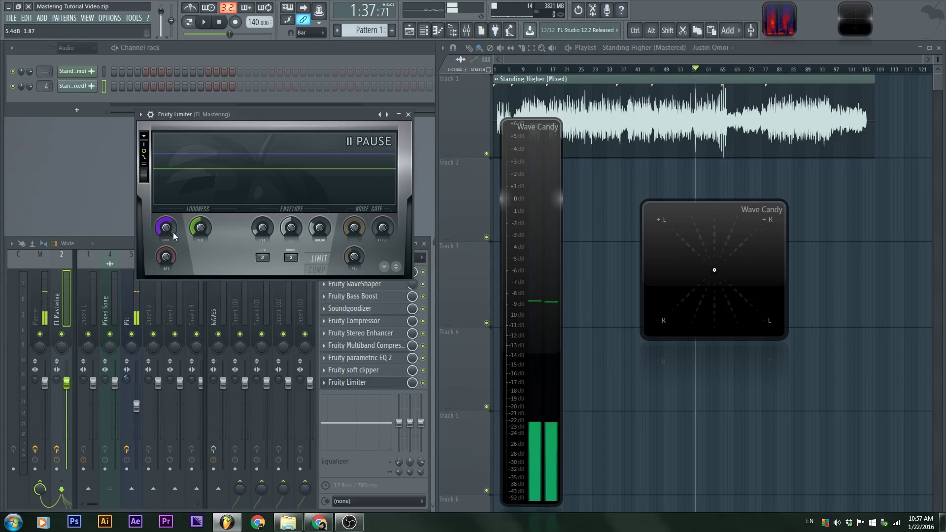
left_click(408, 114)
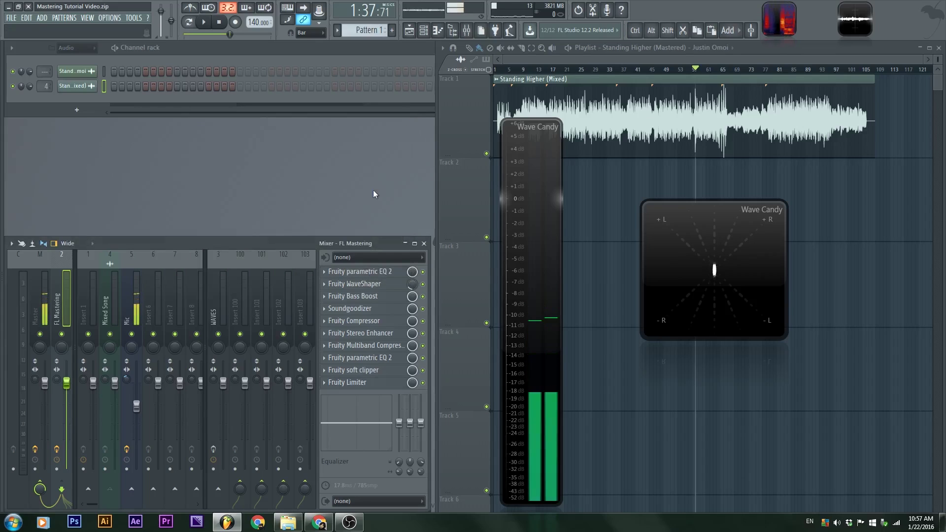
left_click(368, 383)
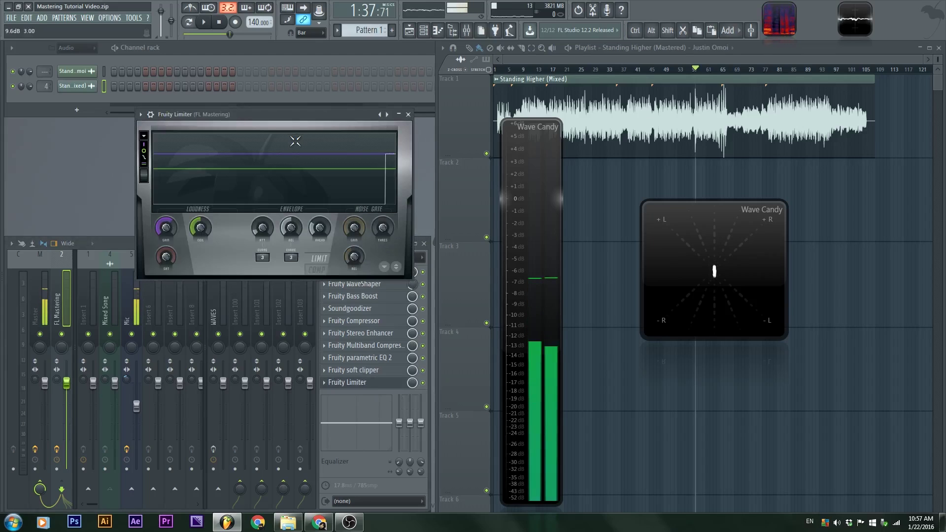
left_click(408, 114)
key("space")
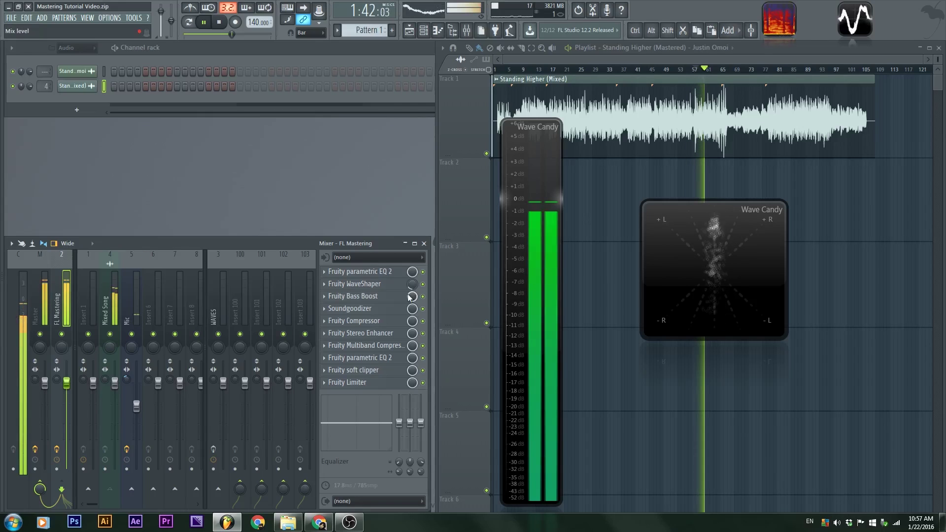
key("space")
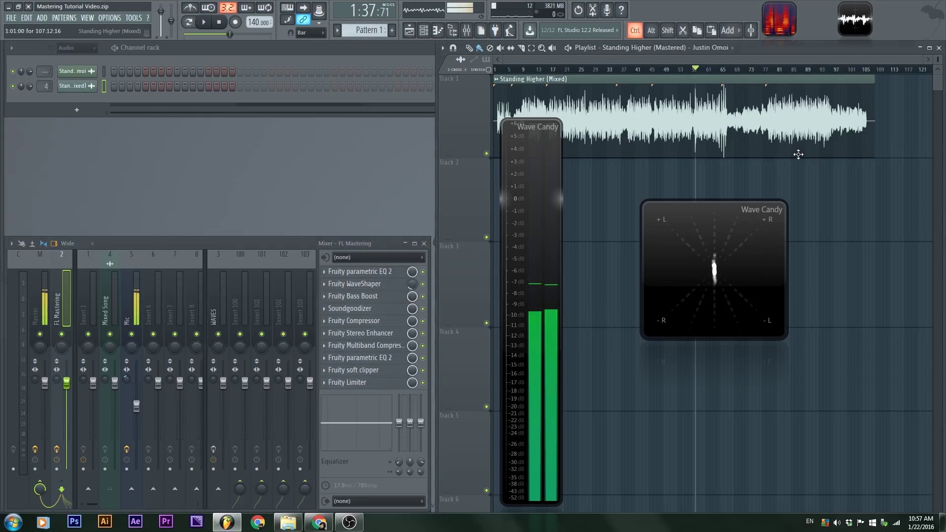
Set the Fruity Bass Boost's frequency to 90 Hz and lower its boost amount by ear during playback.
scroll(708, 140, "up", 5)
key("space")
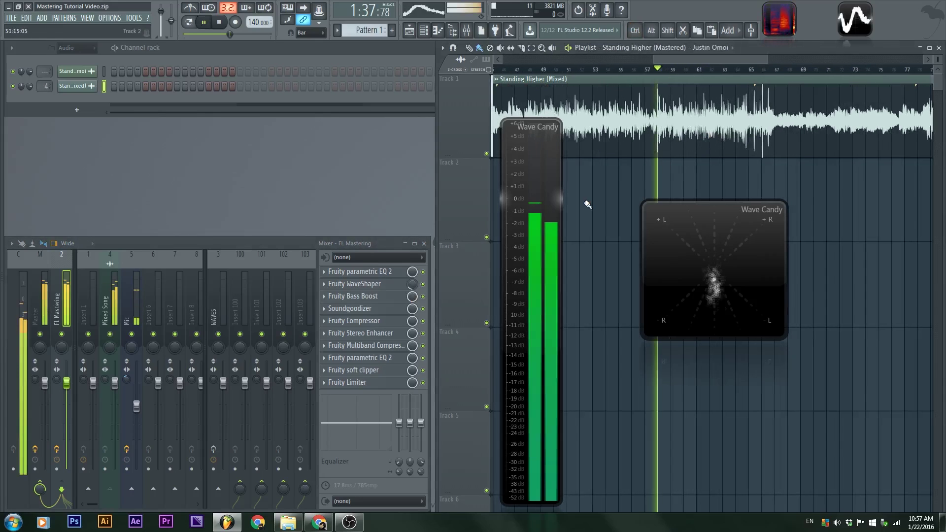
left_click(362, 300)
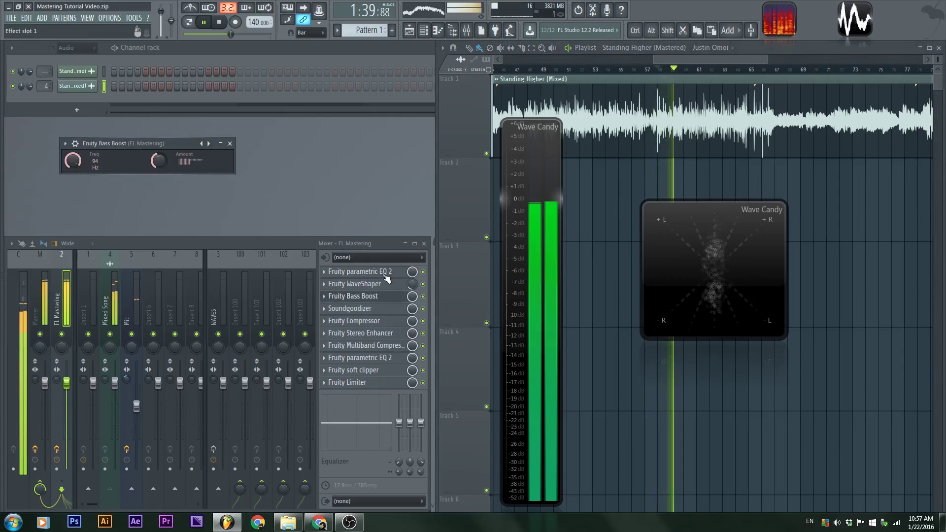
key("space")
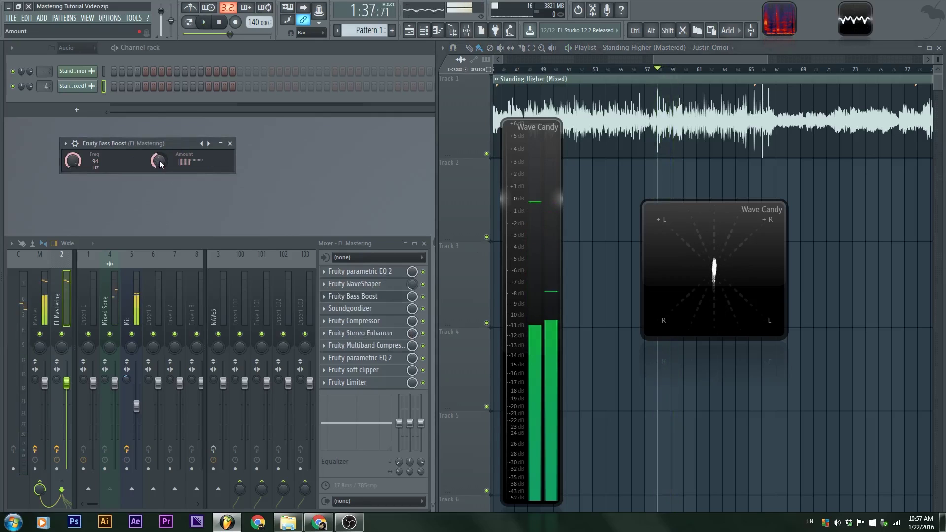
left_click_drag(139, 144, 147, 147)
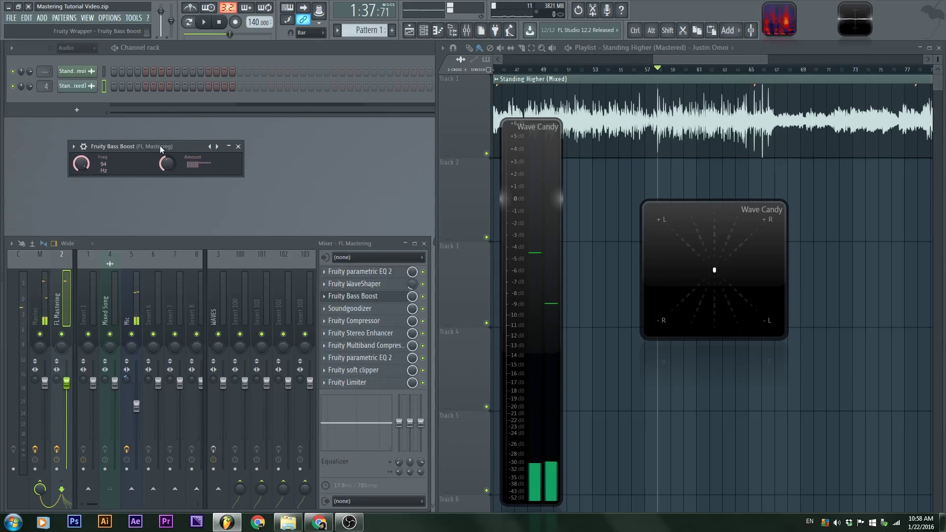
key("space")
left_click_drag(81, 163, 81, 168)
left_click_drag(166, 163, 166, 168)
key("space")
Raise the Fruity Bass Boost's amount slightly while the song plays, stop playback, and close the plugin.
key("space")
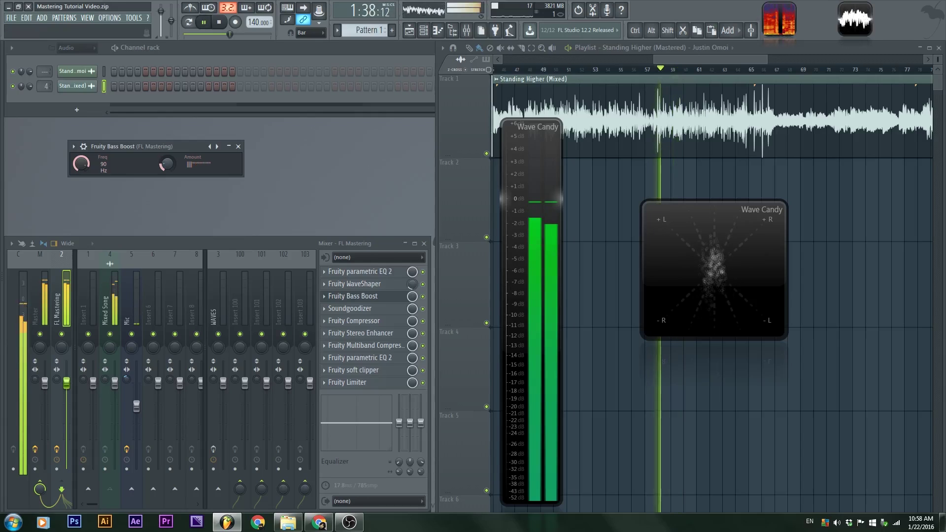
left_click_drag(169, 165, 169, 161)
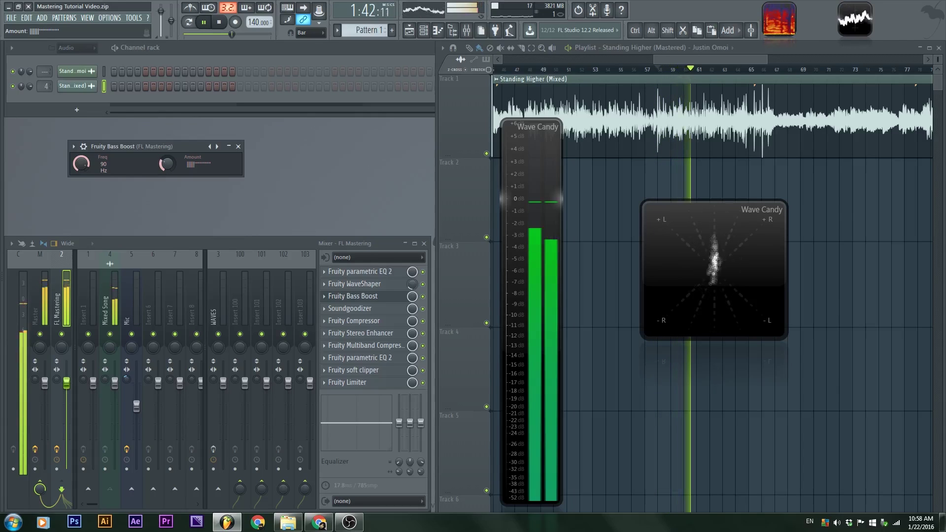
key("space")
left_click(355, 296)
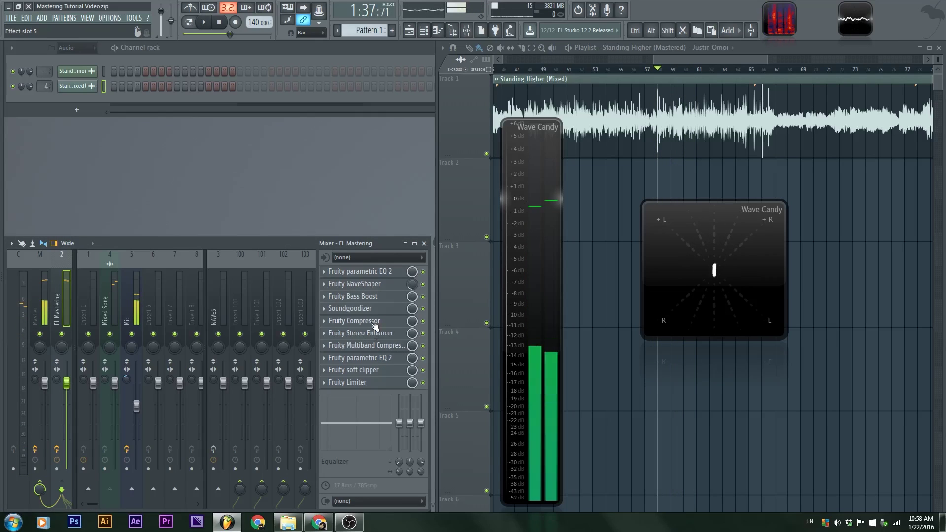
Check the second Fruity parametric EQ 2's band settings against the playing song, and close the equalizer.
left_click(374, 358)
left_click_drag(134, 141, 163, 141)
key("space")
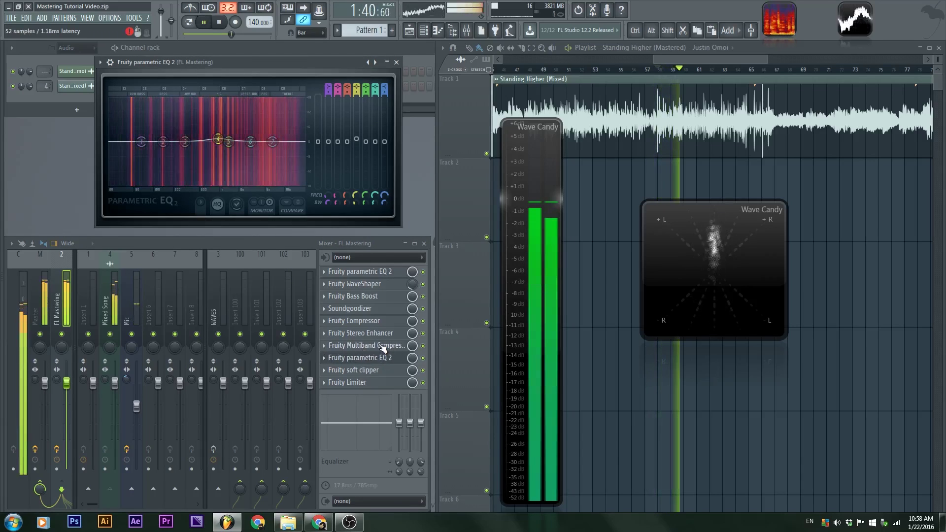
key("space")
left_click(373, 353)
Review the Fruity Multiband Compressor's band activity while the song plays from about 1:37, close it, and stop playback.
left_click(373, 346)
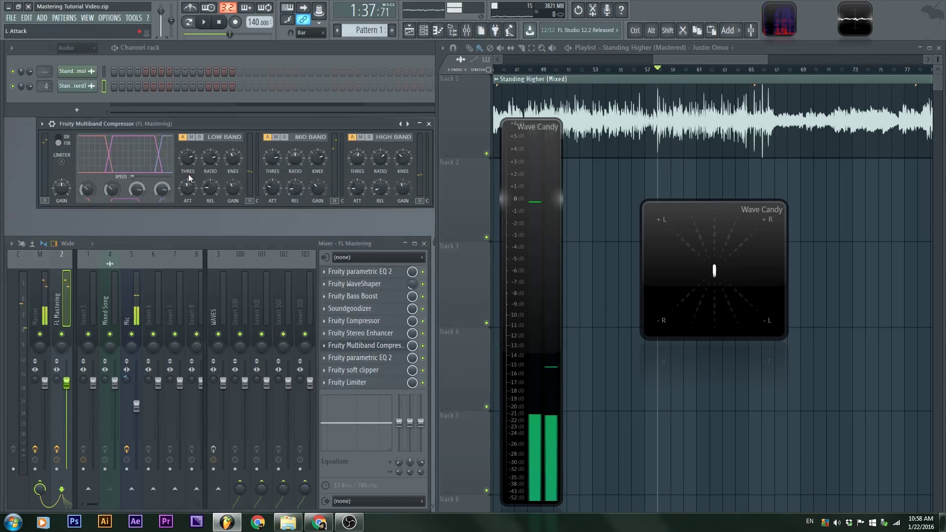
key("space")
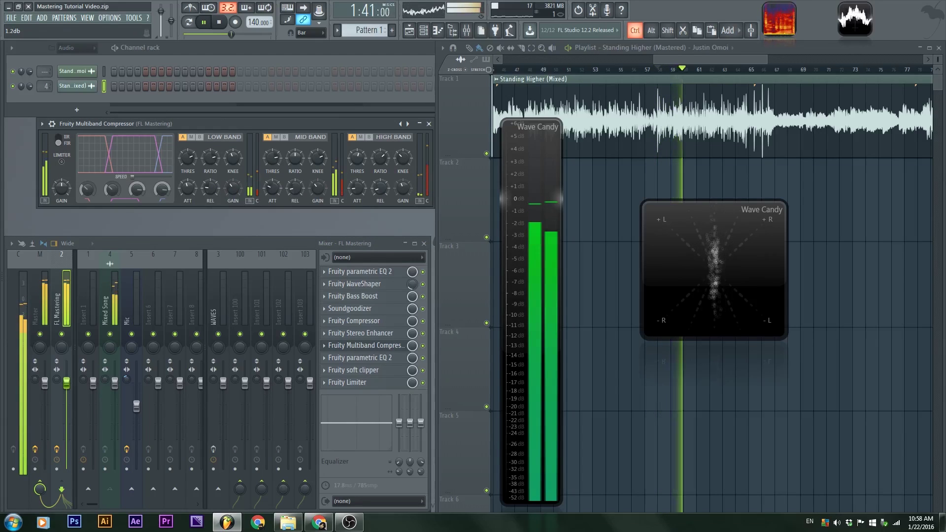
left_click(429, 124)
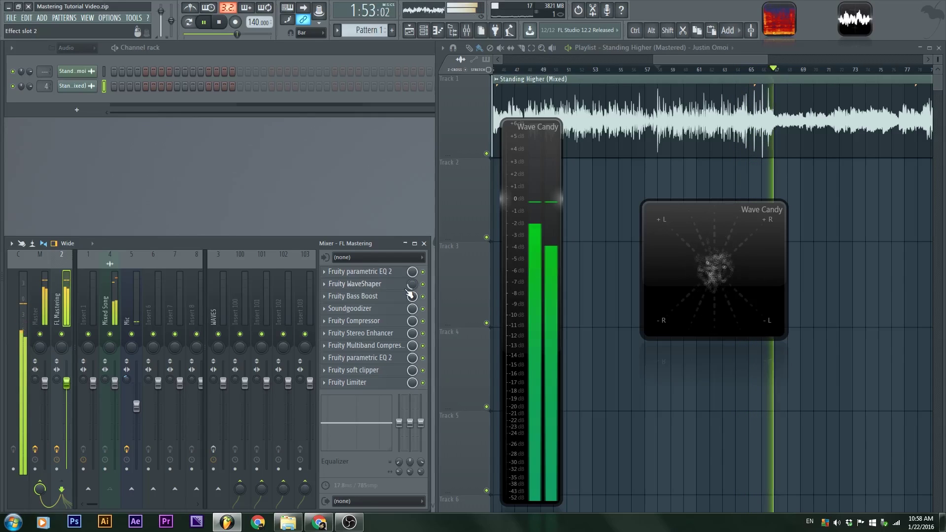
key("space")
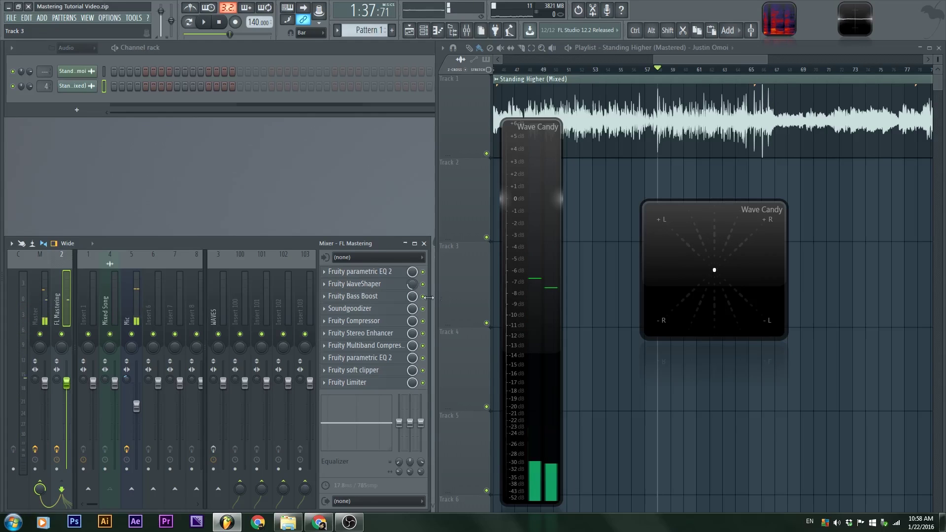
Show the full song in the playlist, look at the Master track's effect slots, and reselect the FL Mastering track.
scroll(737, 438, "down", 3, "ctrl")
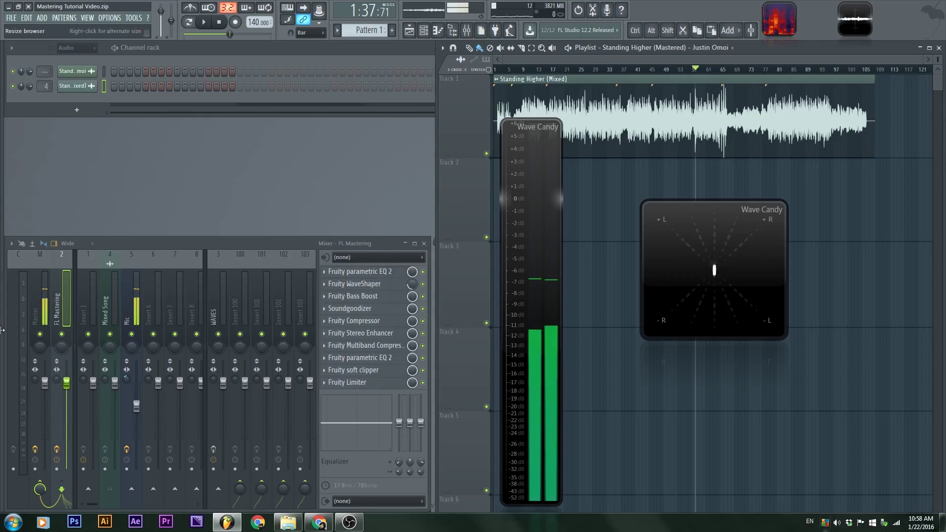
left_click(43, 298)
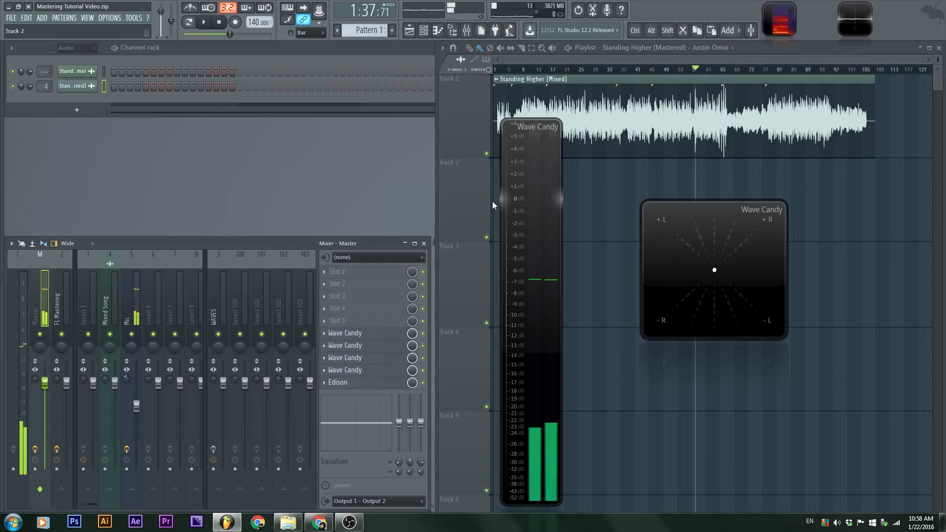
key("F11")
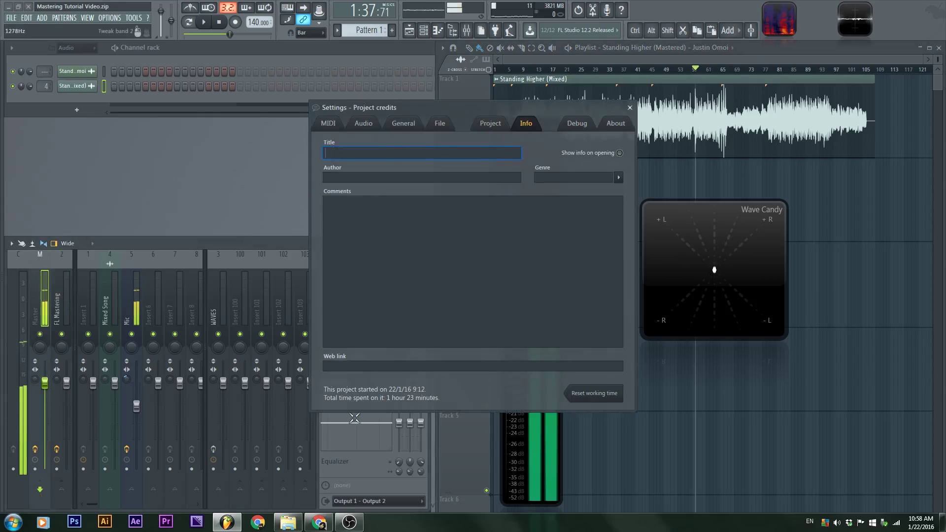
left_click(629, 108)
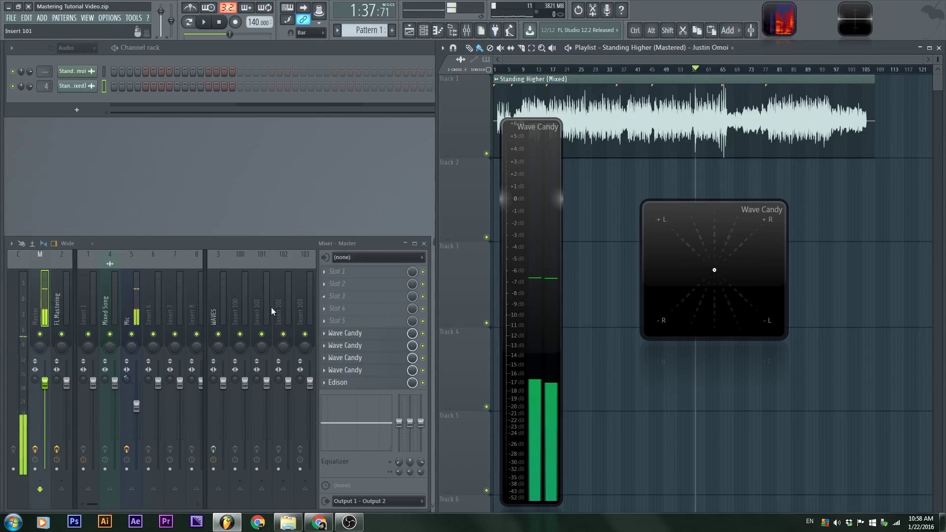
left_click(54, 327)
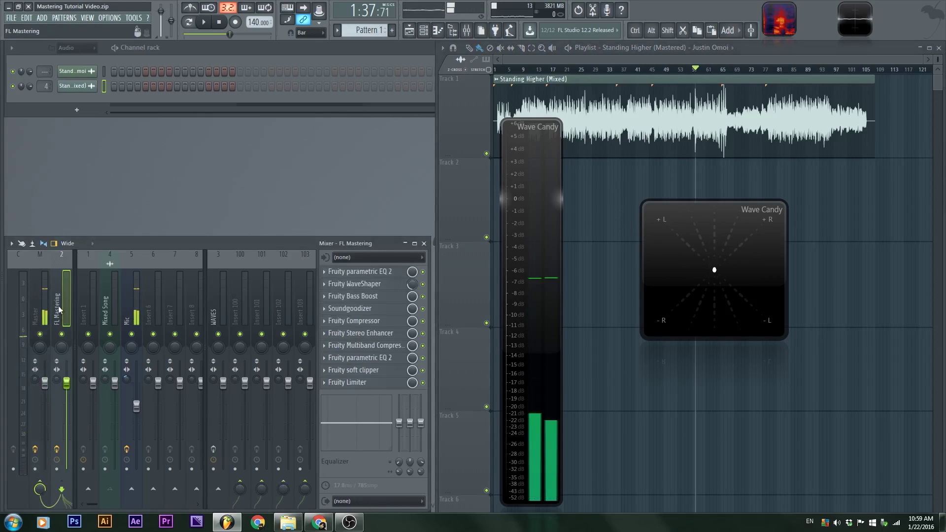